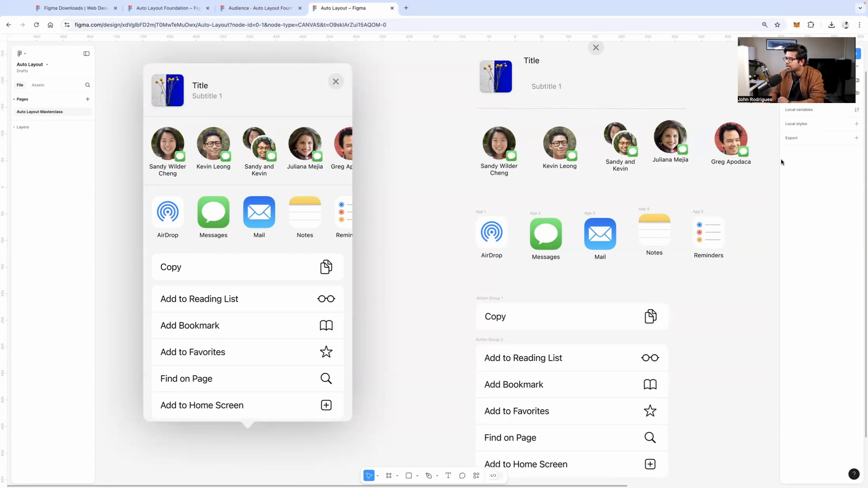
Open the Assets panel's library list and check it for library updates
left_click(38, 85)
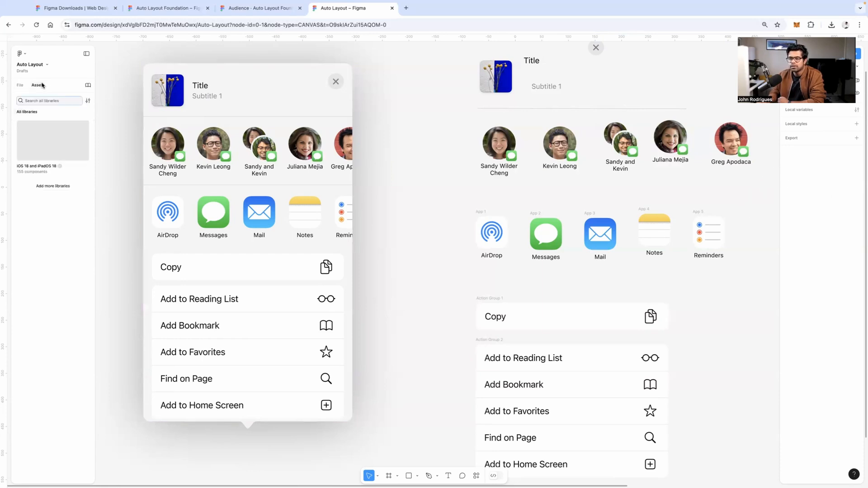
left_click(62, 188)
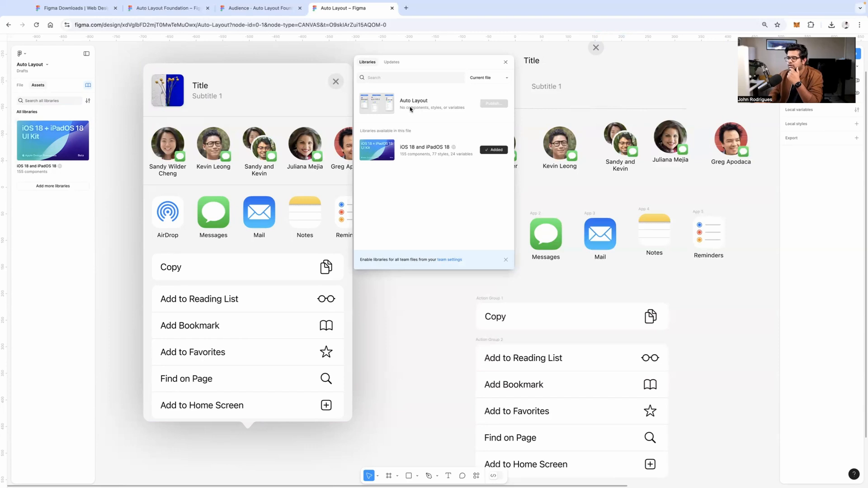
left_click(392, 63)
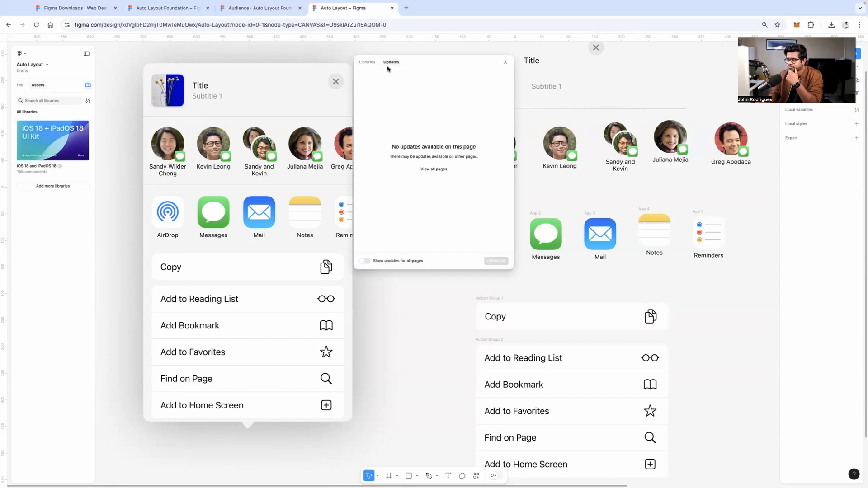
left_click(368, 62)
Filter the libraries to UI kits, showing the iOS 18 and iPadOS 18 kit
left_click(487, 78)
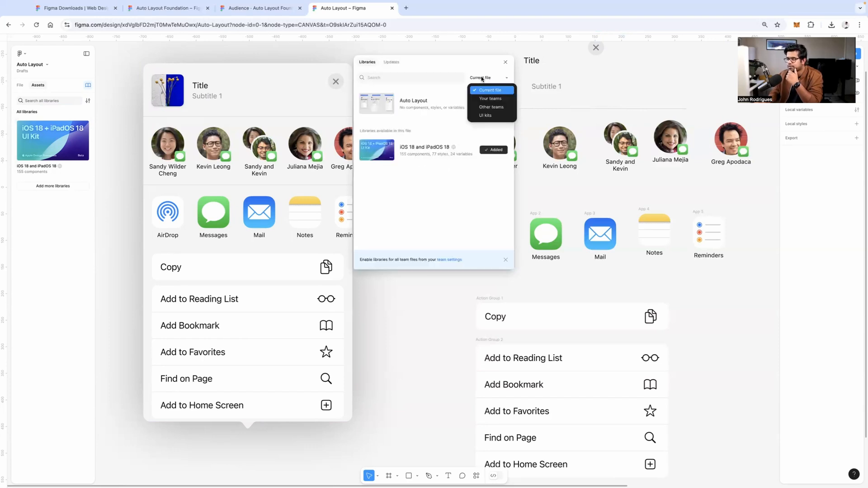
left_click(491, 115)
left_click(480, 78)
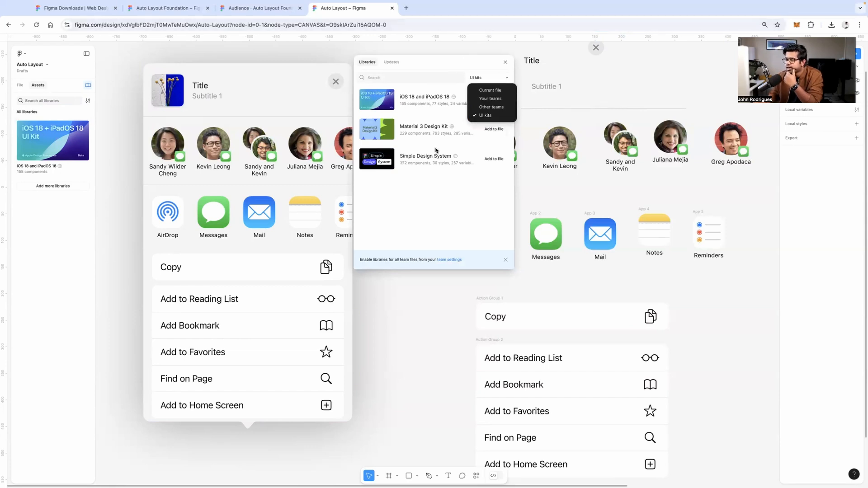
left_click(428, 198)
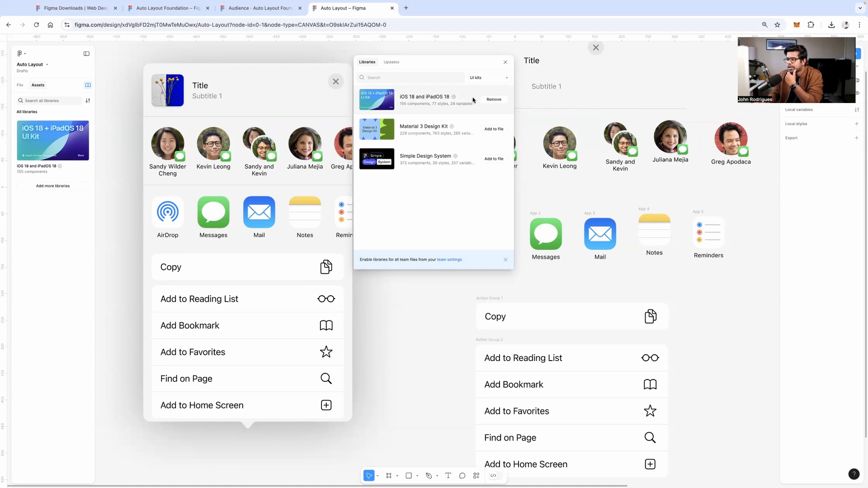
Drag an Activity View from the iOS 18 and iPadOS 18 kit onto the canvas, left of the reference sheet
left_click(505, 62)
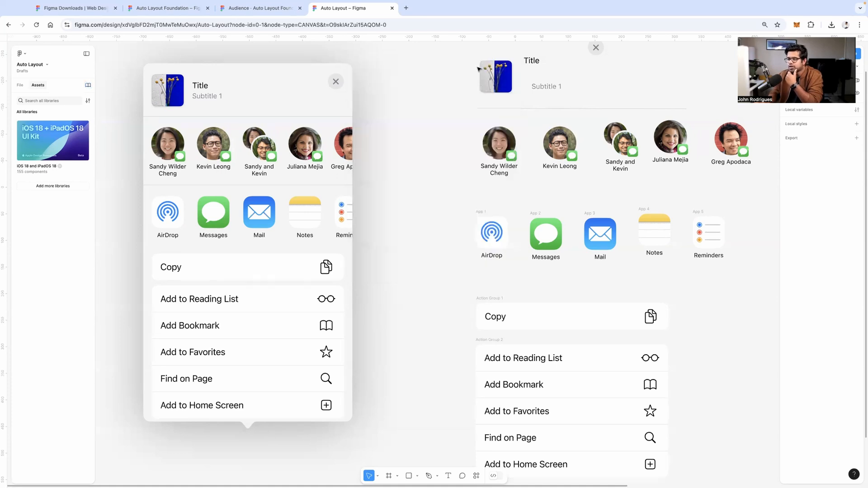
left_click(70, 149)
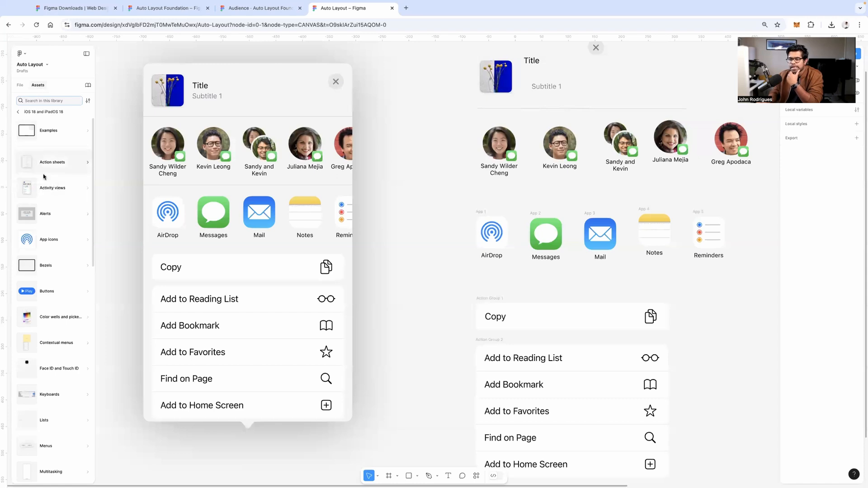
left_click_drag(258, 193, 496, 204)
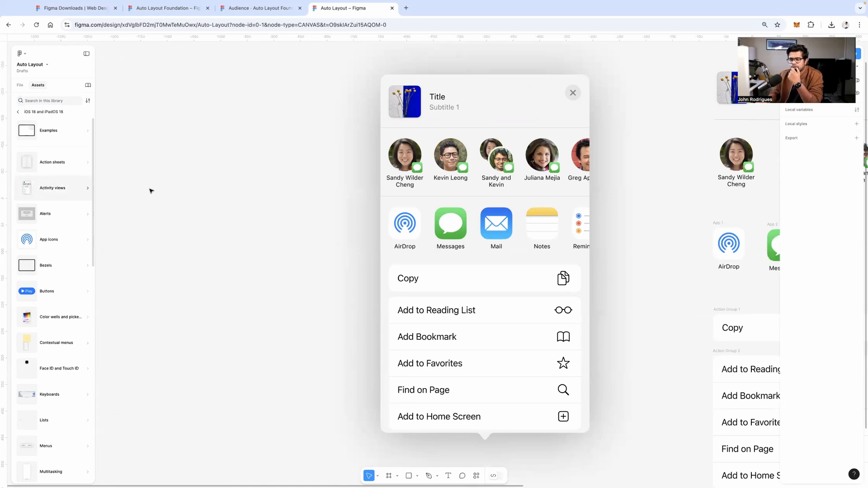
left_click_drag(180, 191, 220, 198)
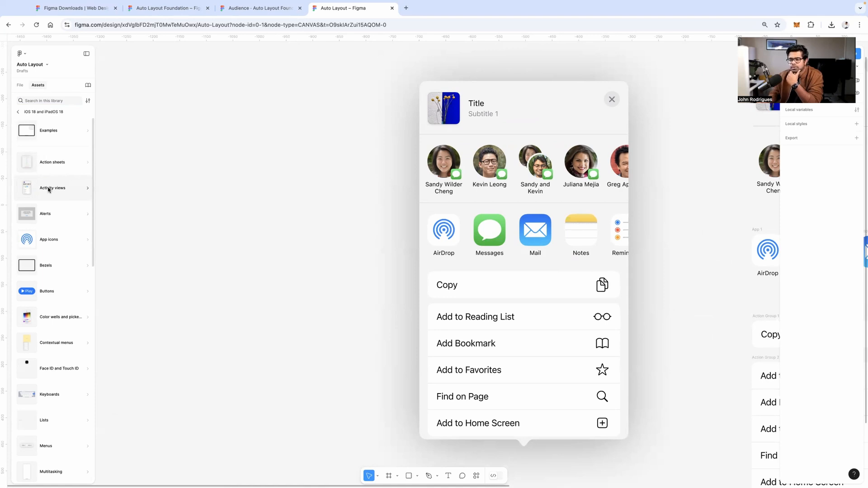
left_click(62, 188)
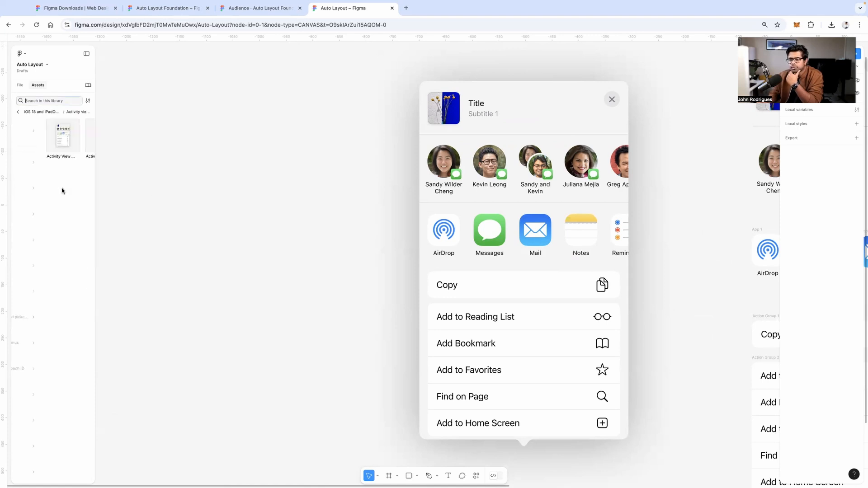
left_click_drag(37, 144, 277, 235)
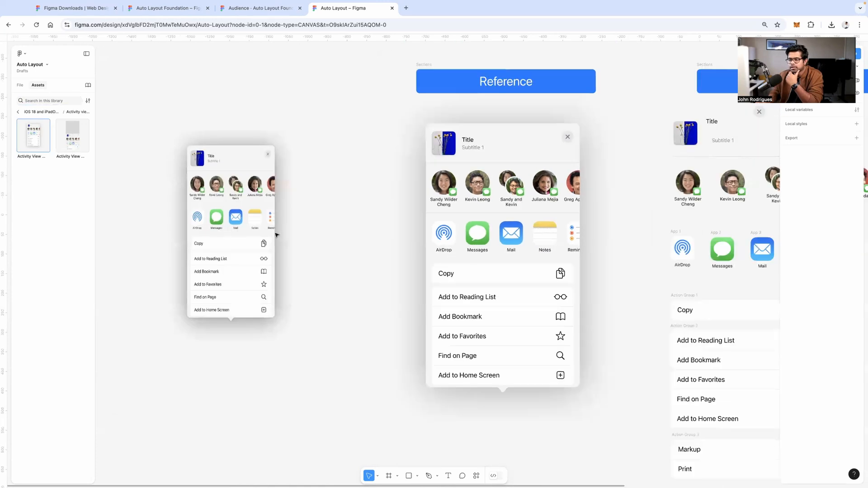
Marquee-select the newly placed Activity View instance and delete it
scroll(247, 212, "down", 2)
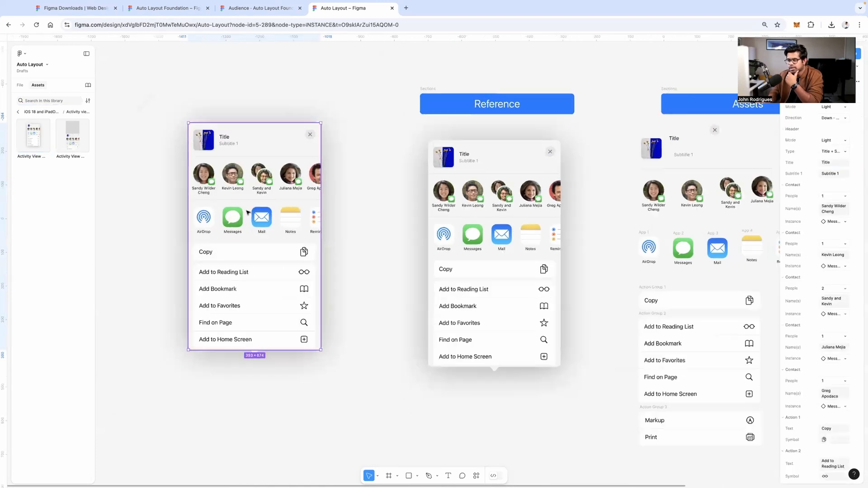
left_click_drag(336, 209, 333, 209)
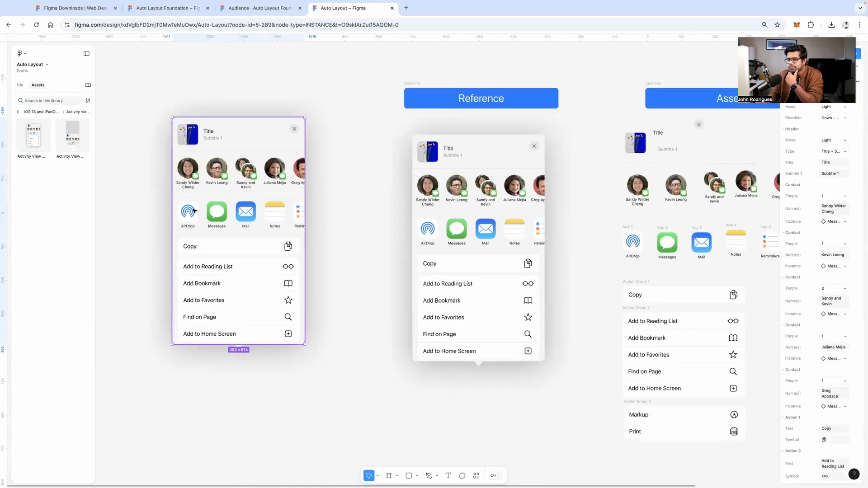
left_click(141, 207)
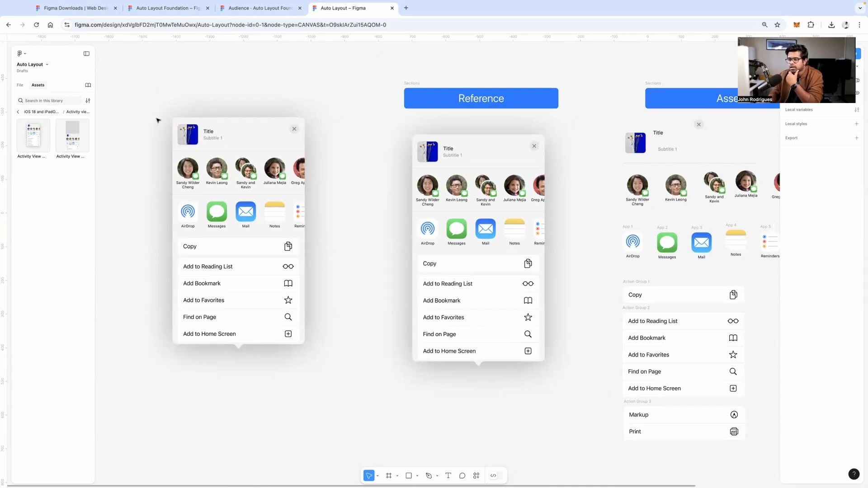
left_click_drag(141, 100, 342, 359)
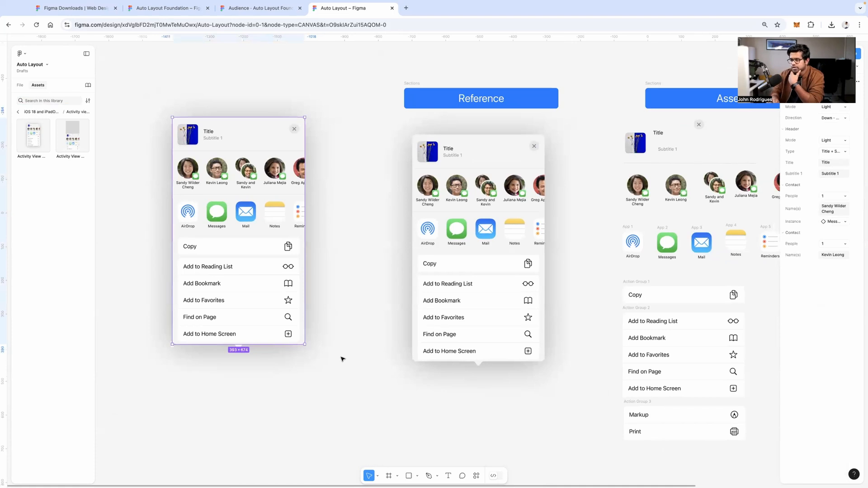
key("Delete")
Pan right past the Assets section toward the Play Ground share sheet
scroll(250, 293, "right", 5)
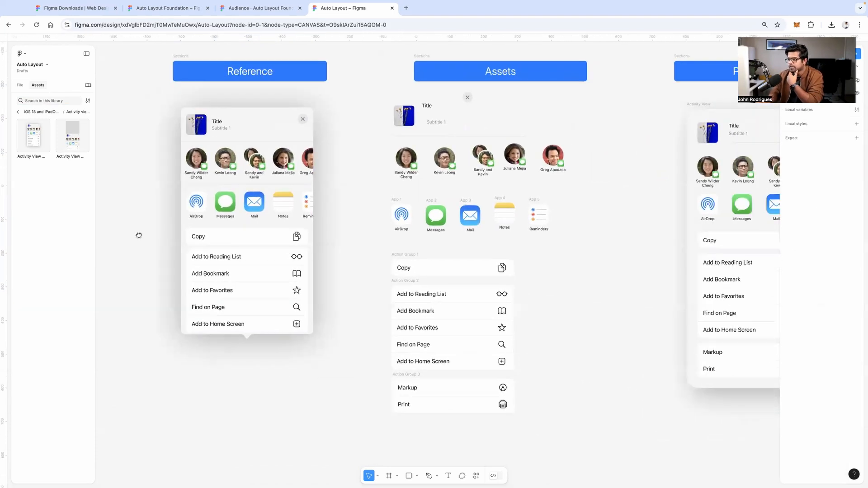
scroll(139, 235, "right", 2)
left_click(382, 59)
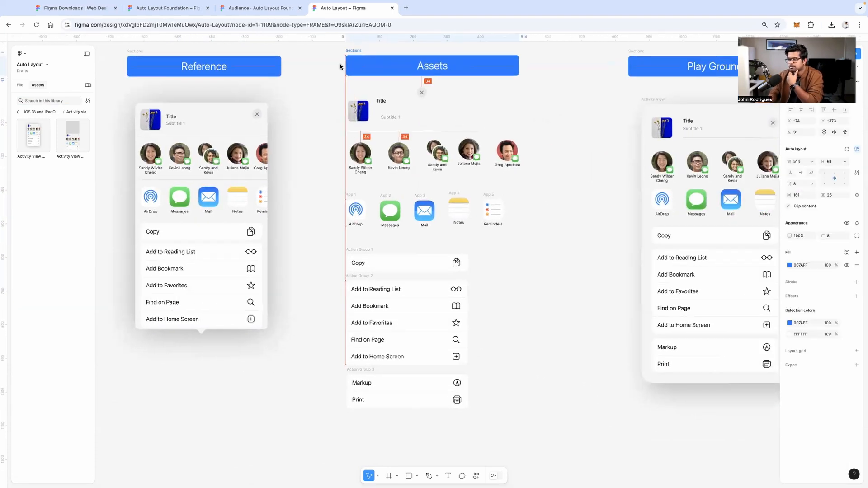
scroll(466, 154, "right", 5)
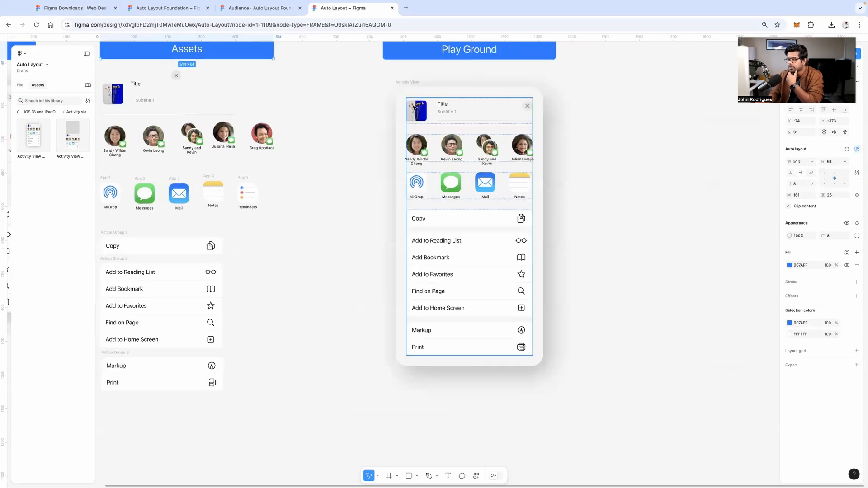
Widen the Play Ground Activity View frame to 573 and check its 32 padding
left_click(434, 119)
scroll(452, 127, "right", 3)
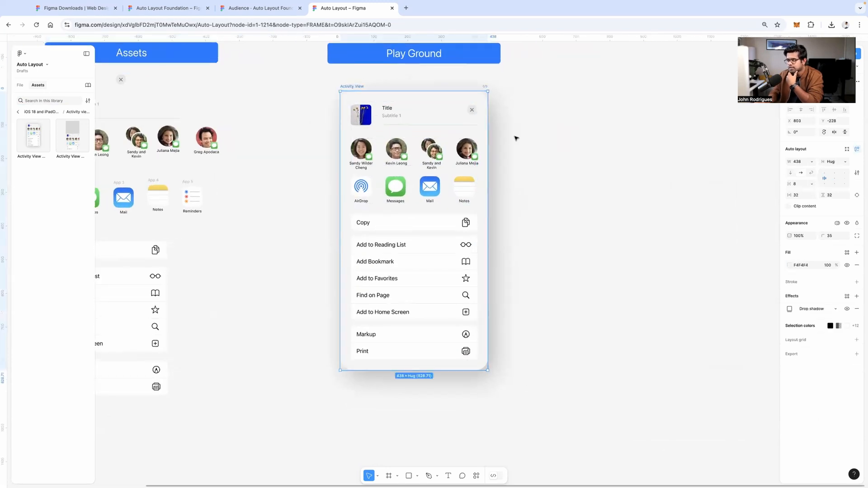
mouse_move(488, 140)
left_mouse_down()
mouse_move(578, 138)
mouse_move(494, 138)
mouse_move(532, 134)
left_mouse_up()
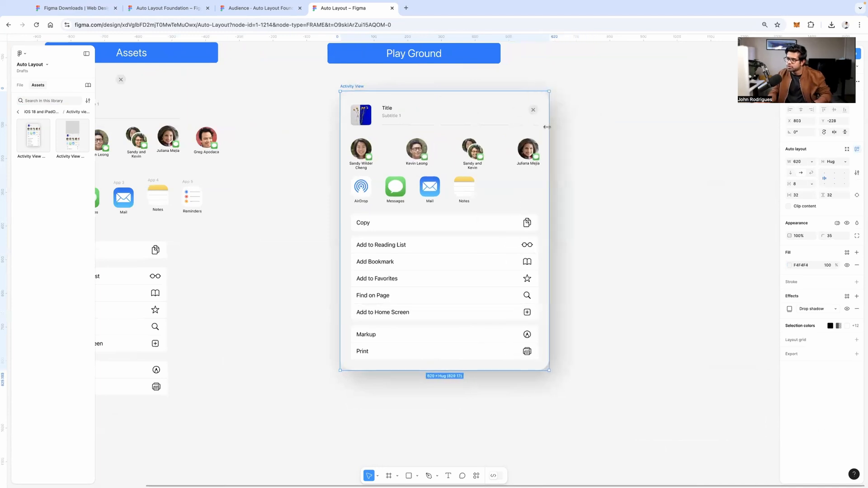
left_click(436, 96)
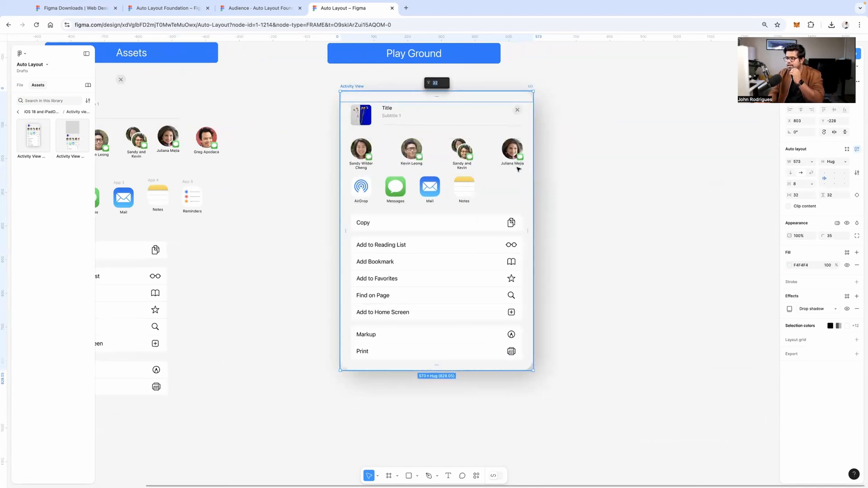
left_click(528, 226)
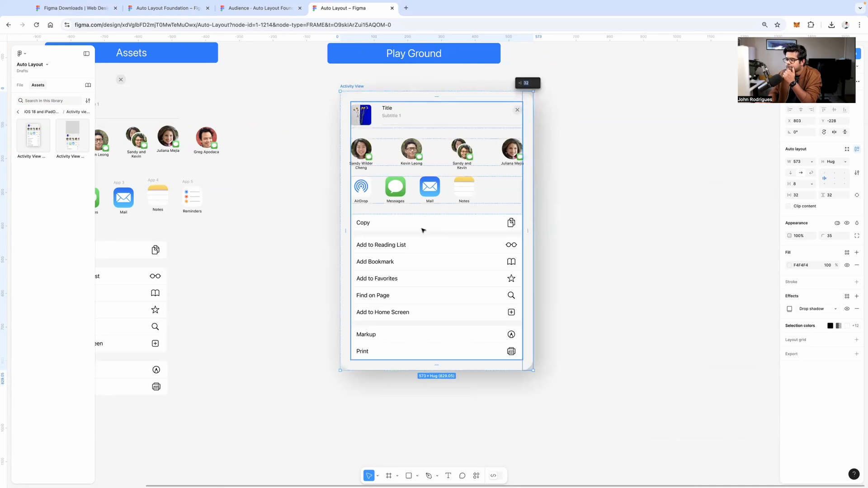
left_click(325, 222)
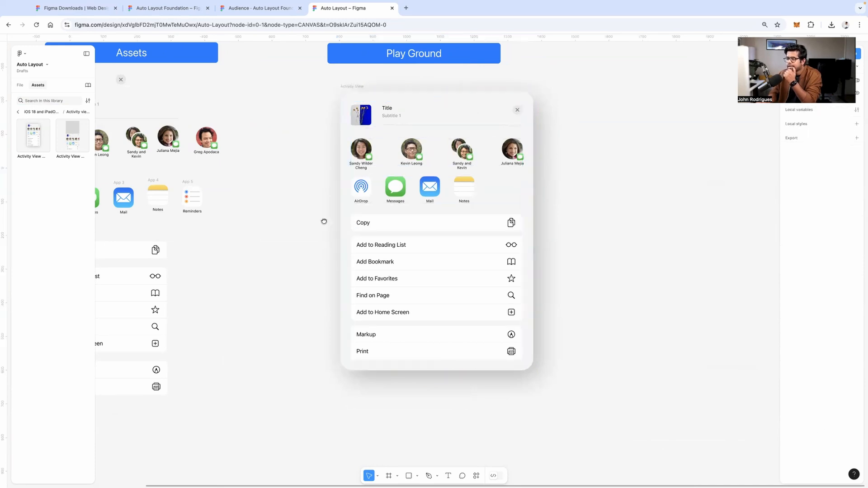
scroll(384, 274, "right", 2)
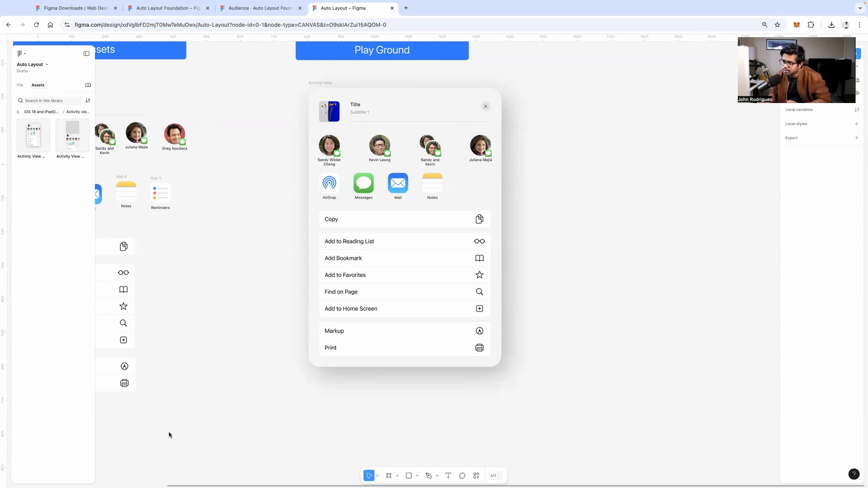
Drag the Activity View frame's right edge in to narrow it to about 465 wide
left_click(317, 83)
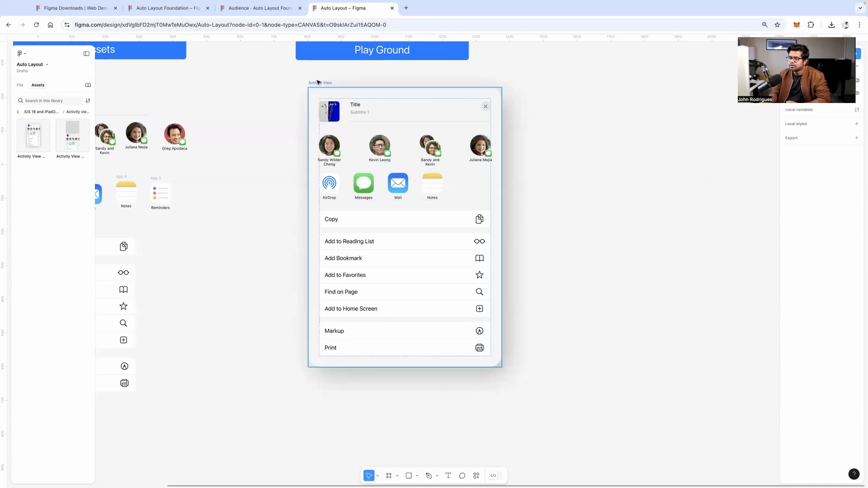
left_click_drag(502, 229, 466, 229)
left_click(428, 185)
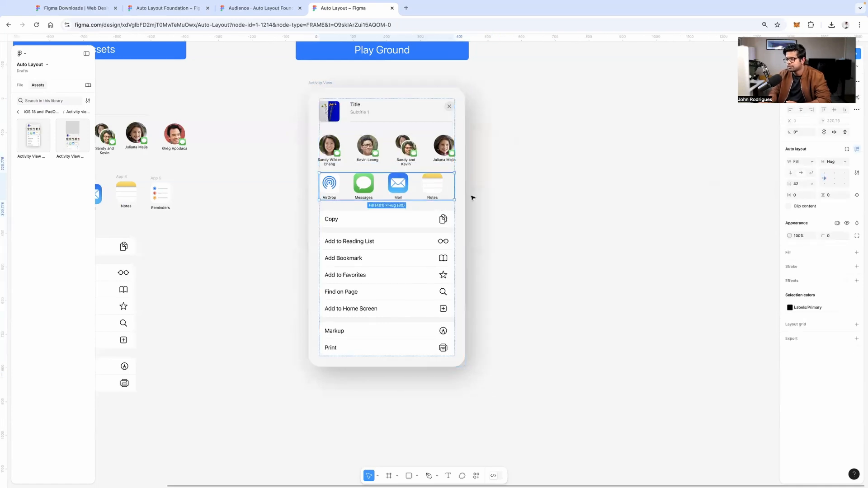
left_click(329, 84)
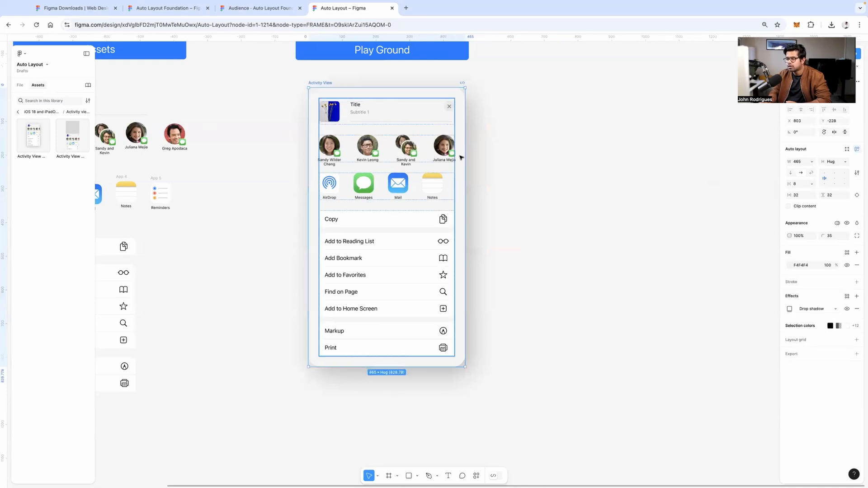
left_click_drag(491, 164, 466, 164)
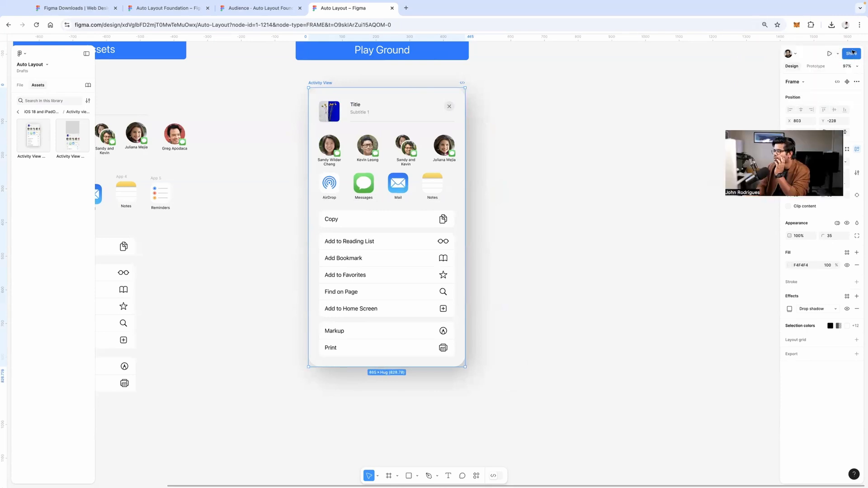
Dismiss the sharing window and confirm the sheet's 32 top and bottom padding
left_click(852, 53)
left_click(494, 110)
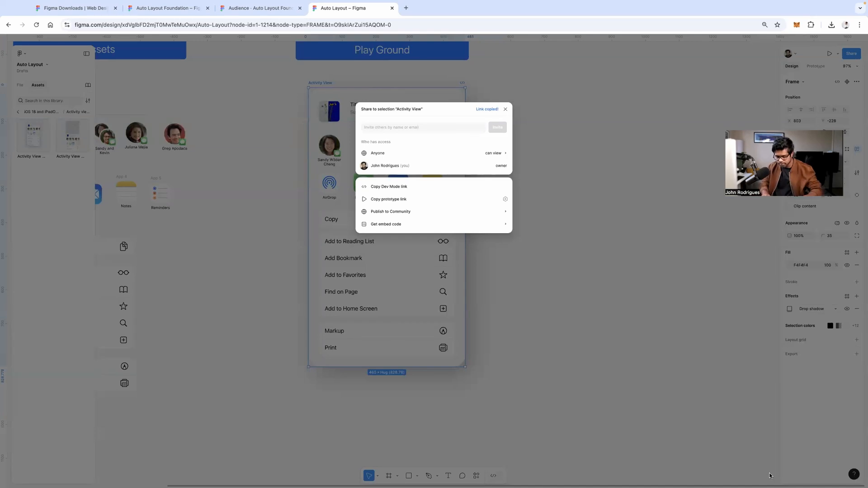
left_click(585, 139)
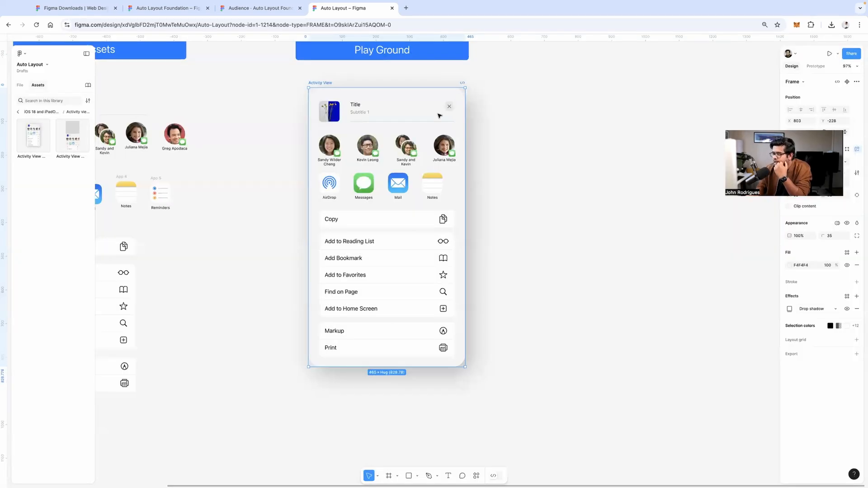
left_click(387, 92)
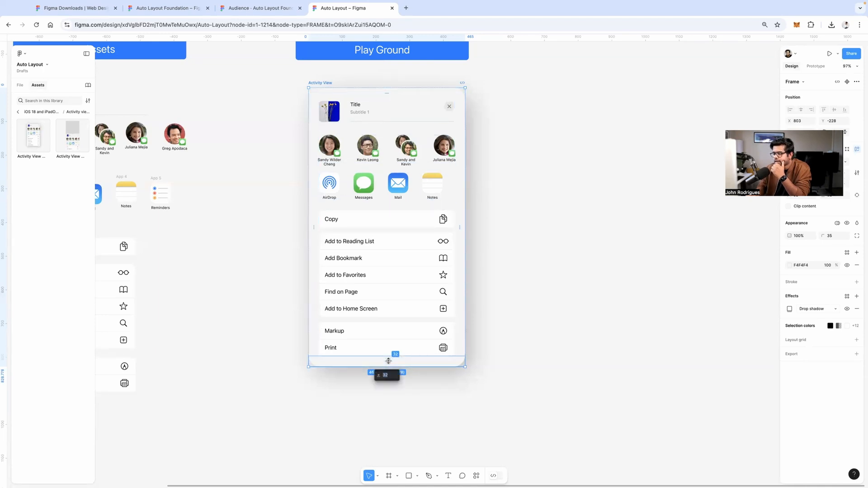
left_click(502, 336)
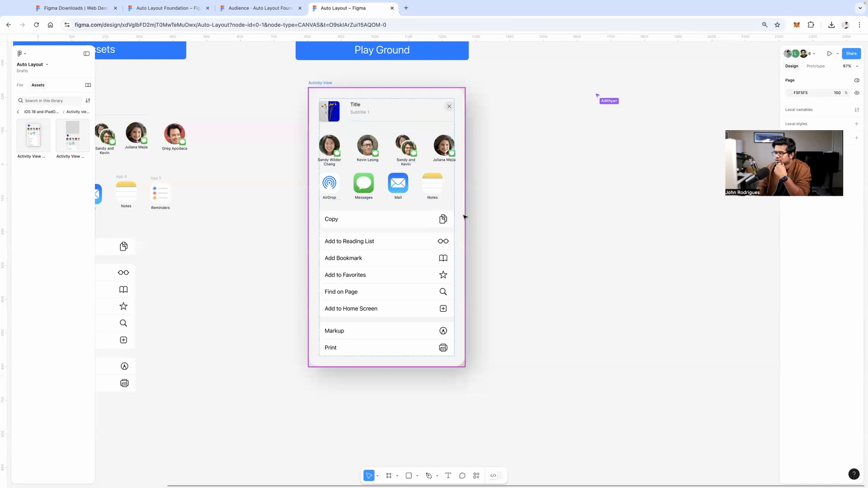
left_click_drag(486, 207, 447, 207)
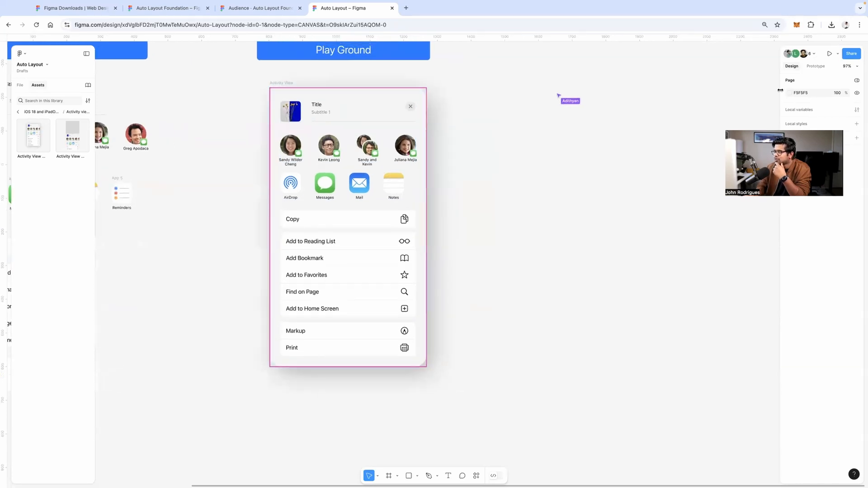
left_click(812, 54)
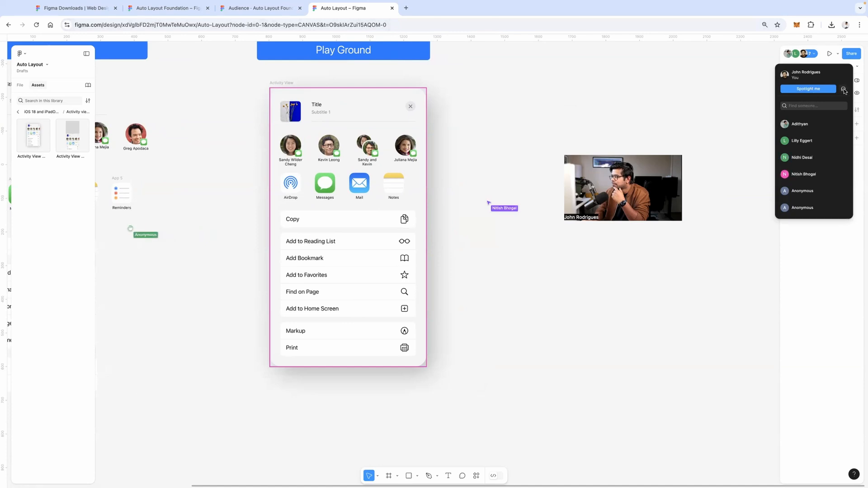
left_click(843, 124)
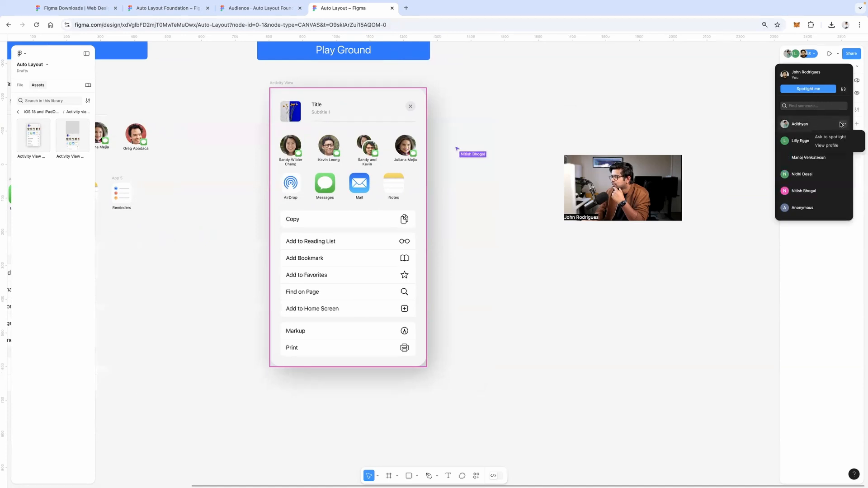
left_click(816, 78)
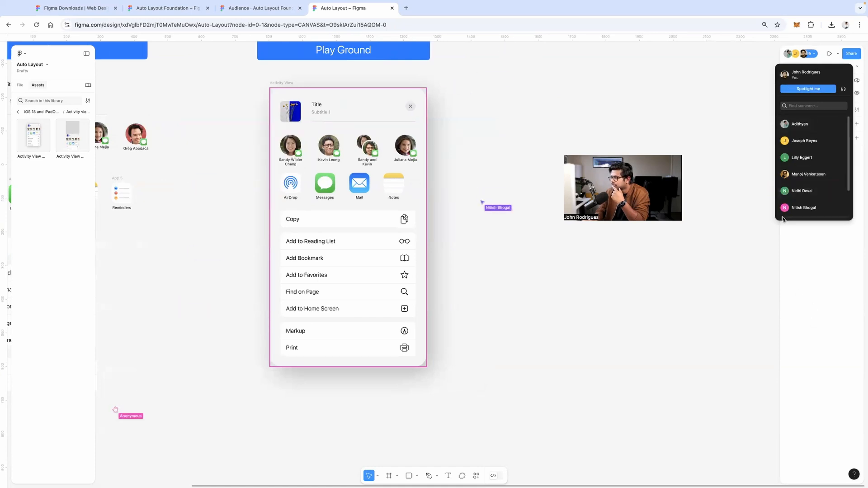
left_click(852, 54)
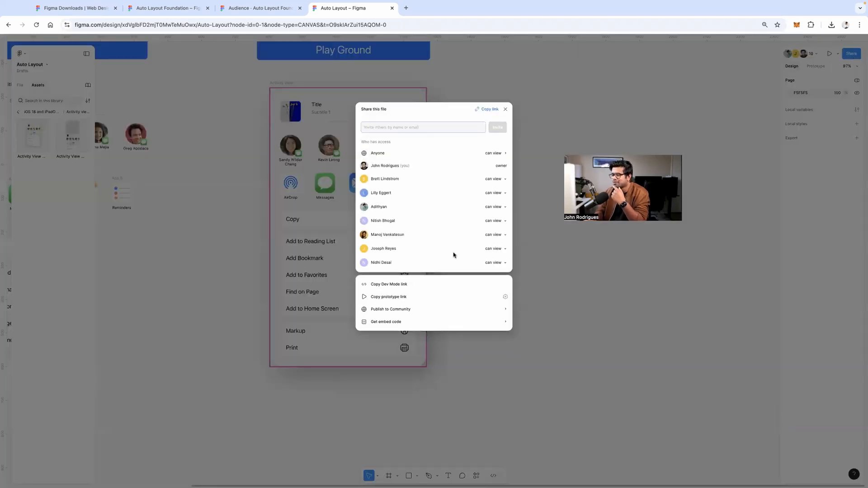
left_click(505, 110)
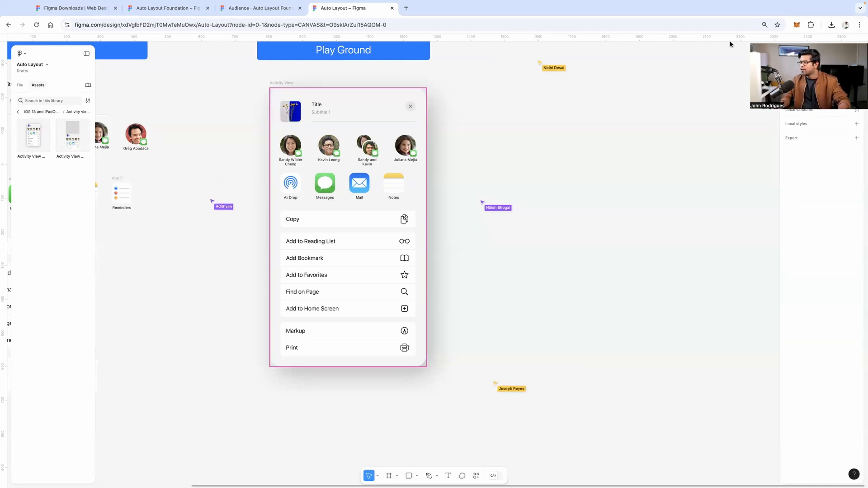
scroll(508, 202, "right", 5)
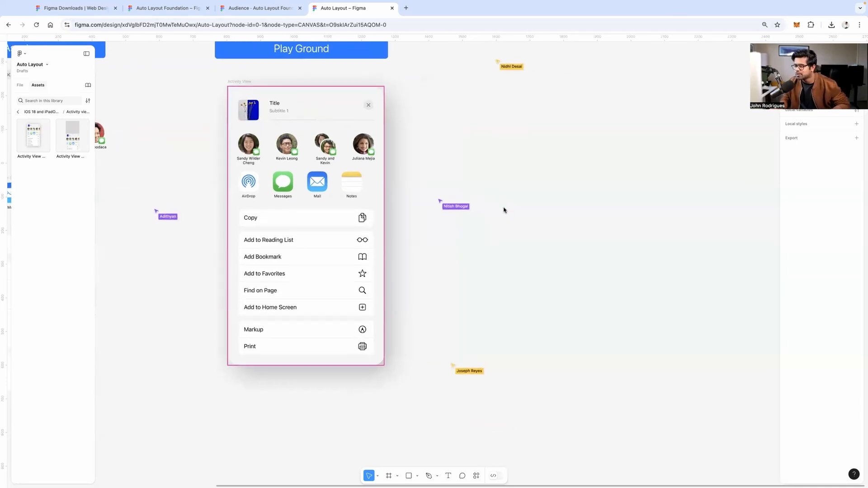
scroll(502, 217, "up", 1)
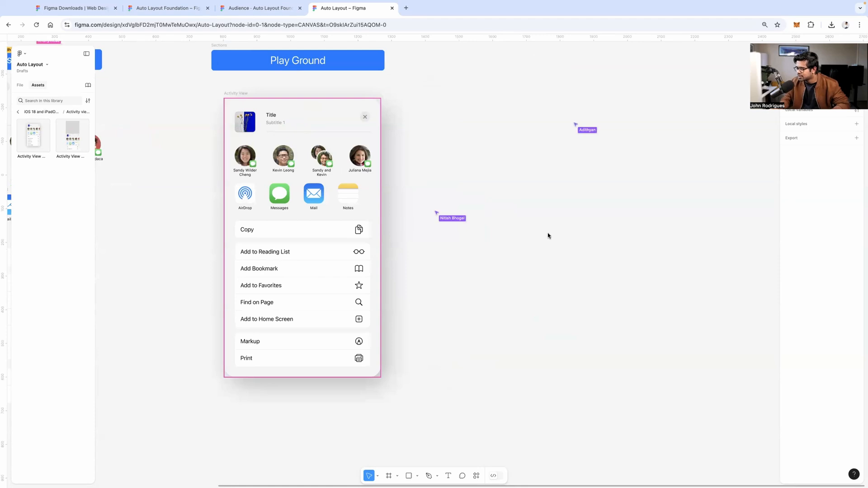
left_click_drag(452, 194, 602, 216)
left_click_drag(292, 181, 452, 191)
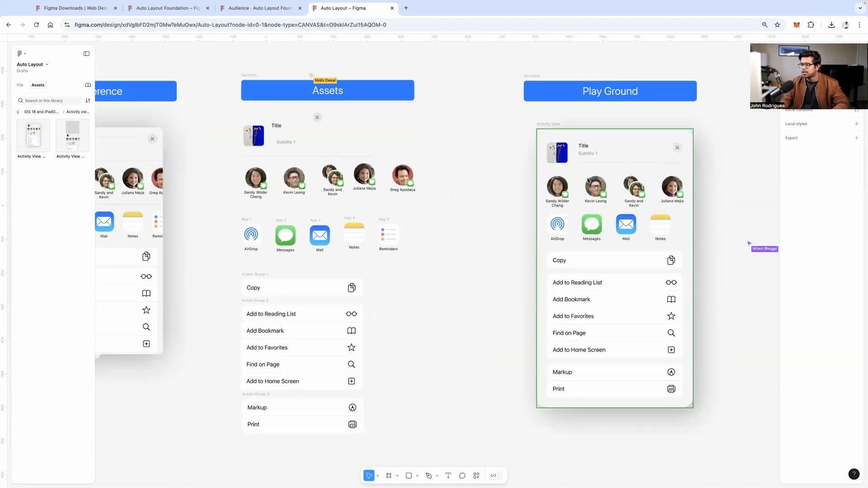
scroll(618, 152, "up", 8)
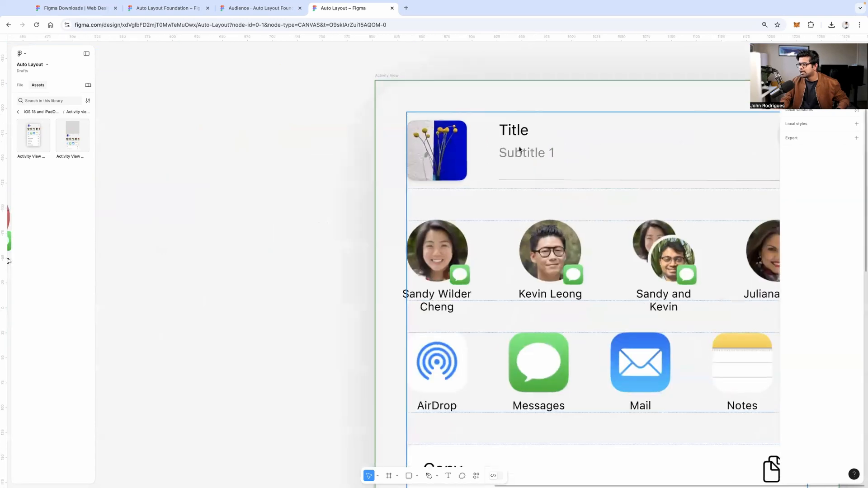
scroll(519, 148, "down", 5)
scroll(511, 153, "right", 3)
scroll(511, 152, "down", 2)
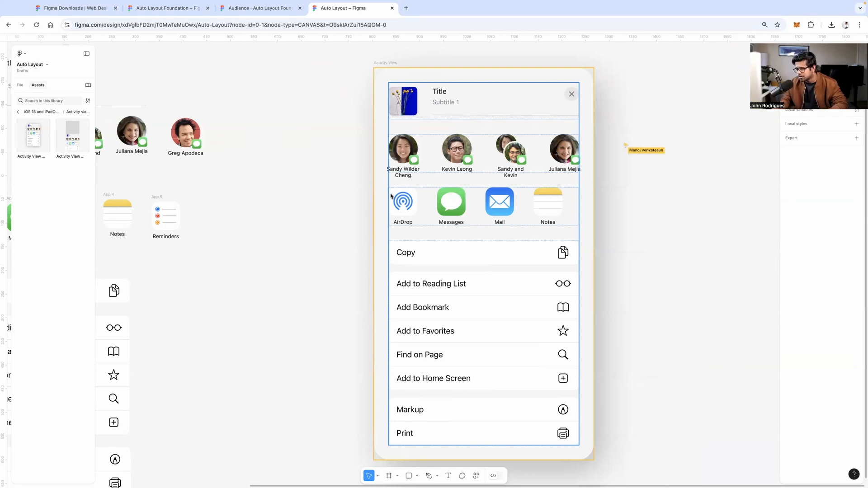
scroll(349, 210, "left", 5)
scroll(348, 210, "up", 1)
Select the Assets title card pieces and Alt-drag a duplicate below and to the right
scroll(346, 207, "left", 5)
scroll(346, 207, "up", 1)
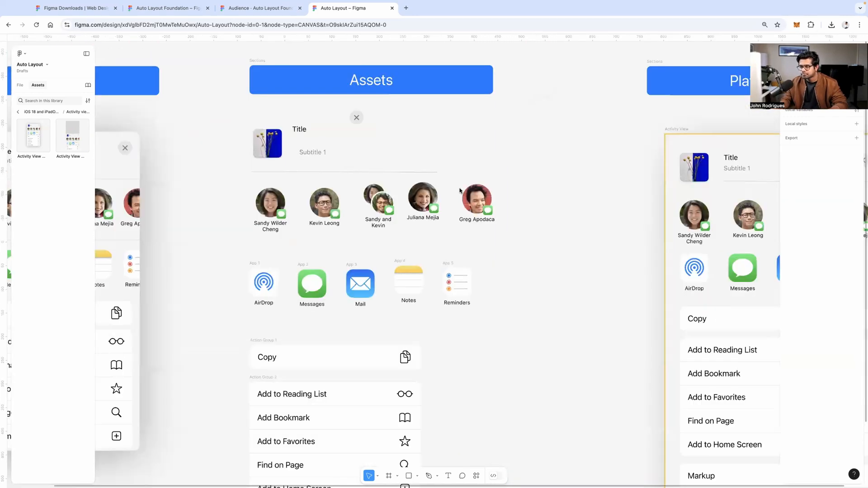
left_click_drag(305, 124, 500, 174)
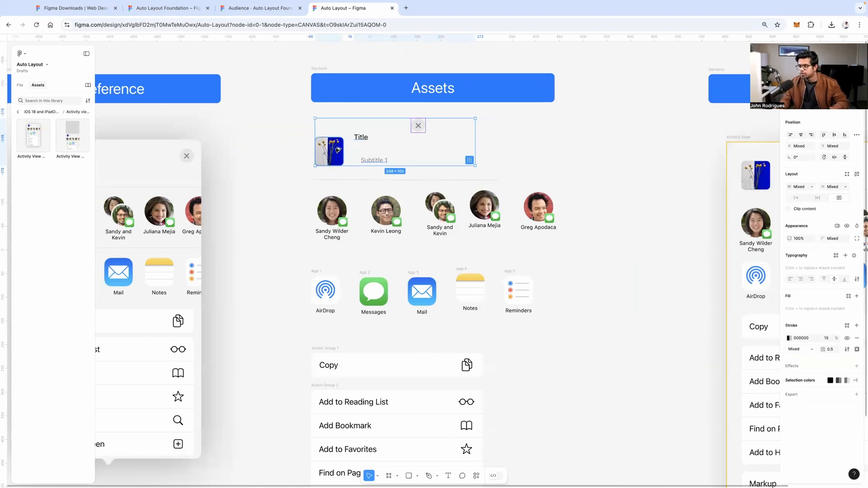
left_click_drag(339, 158, 563, 406, "alt")
left_click(519, 322)
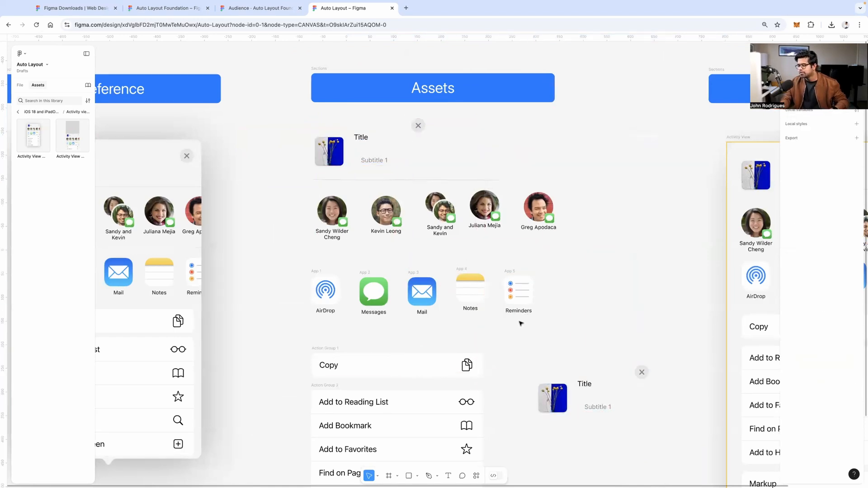
scroll(490, 311, "down", 1)
scroll(490, 310, "right", 1)
scroll(490, 311, "down", 3)
scroll(490, 310, "right", 2)
left_click_drag(407, 219, 593, 312)
Nudge the duplicated card's thumbnail image slightly up and left
right_click(543, 282)
left_click(470, 309)
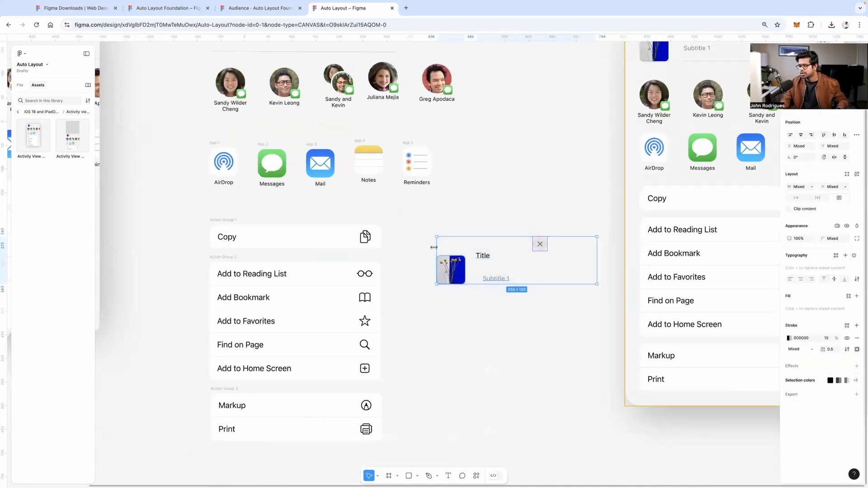
left_click_drag(416, 218, 591, 310)
scroll(522, 255, "down", 15)
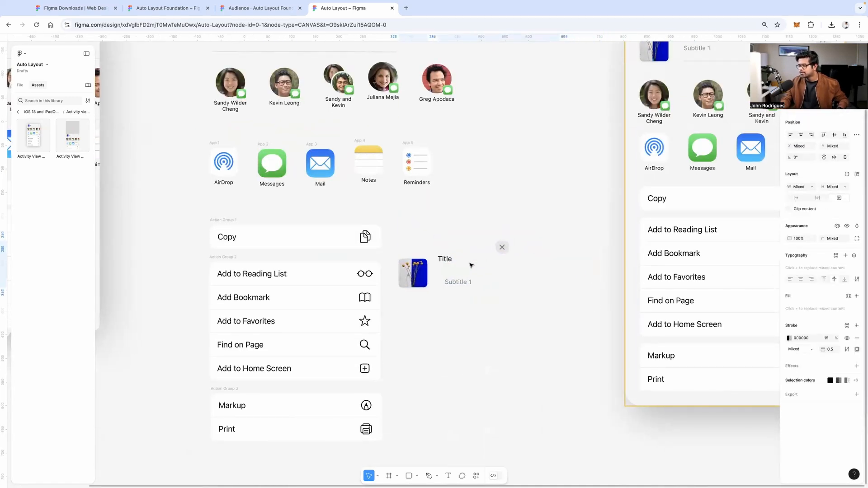
scroll(481, 207, "up", 15)
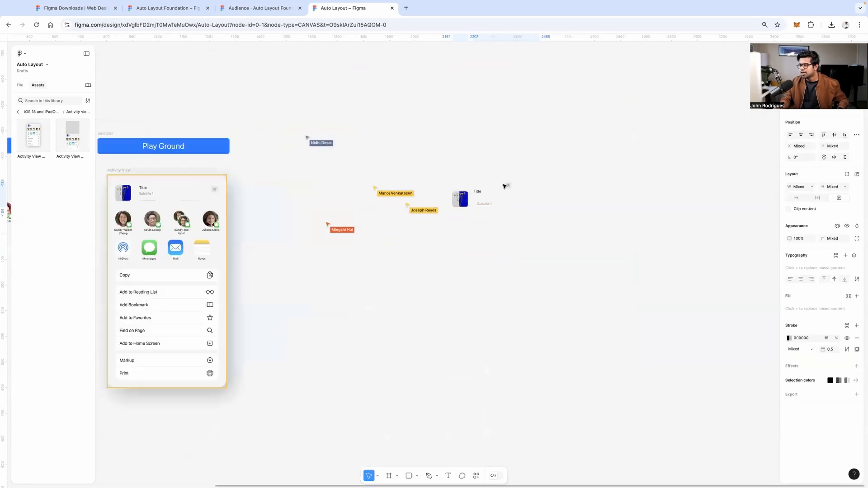
scroll(514, 240, "down", 3)
left_click(536, 264)
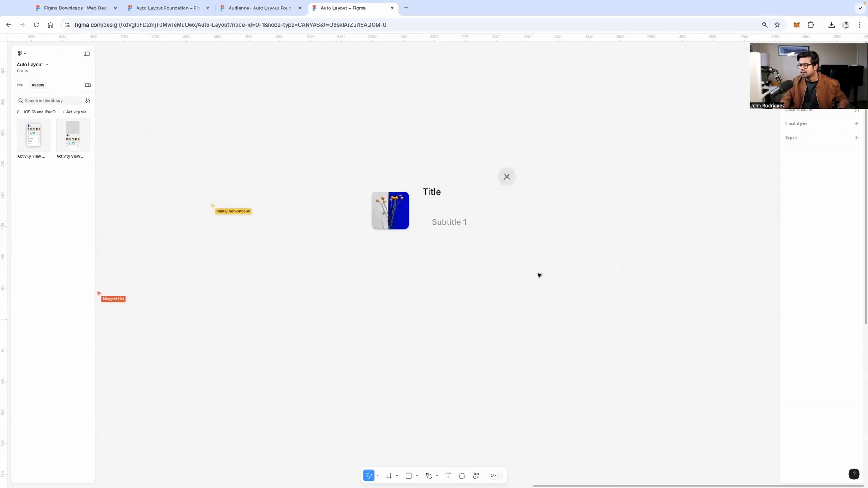
scroll(510, 248, "up", 3)
left_click_drag(342, 194, 311, 186)
scroll(395, 187, "down", 5)
scroll(396, 187, "left", 10)
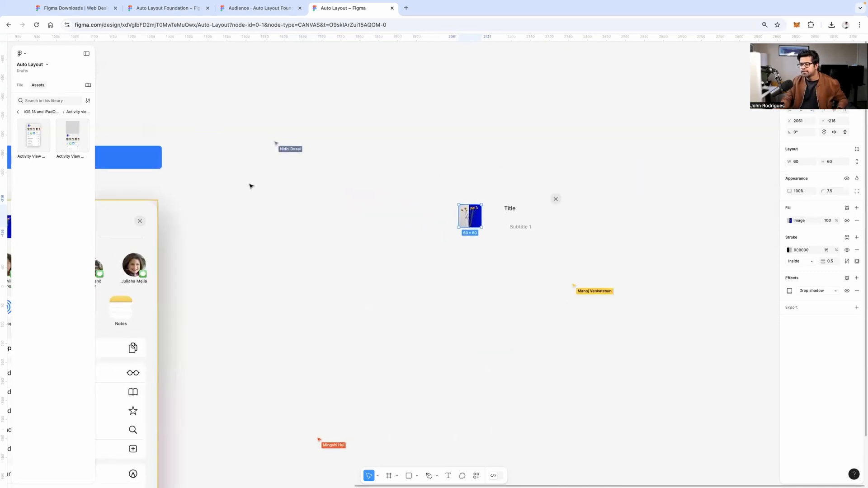
scroll(521, 204, "down", 5)
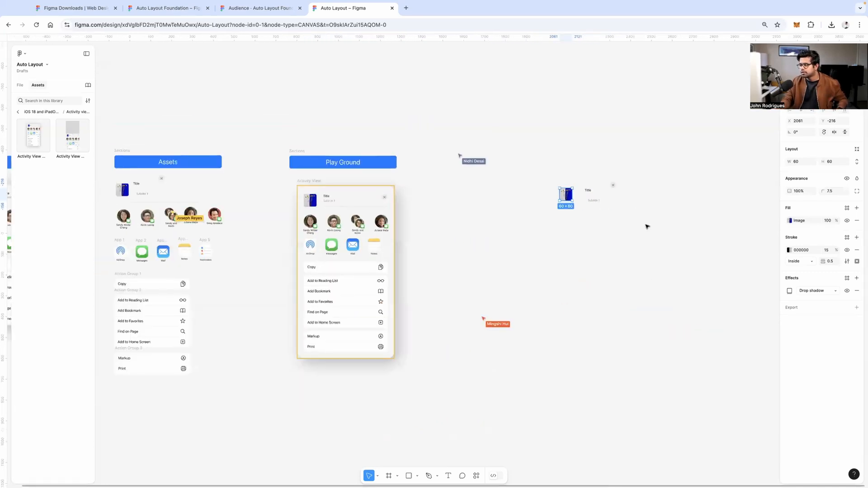
Move the copied image, Title, Subtitle 1 and close button beside the share sheet
left_click_drag(646, 226, 530, 176)
left_click_drag(597, 199, 476, 205)
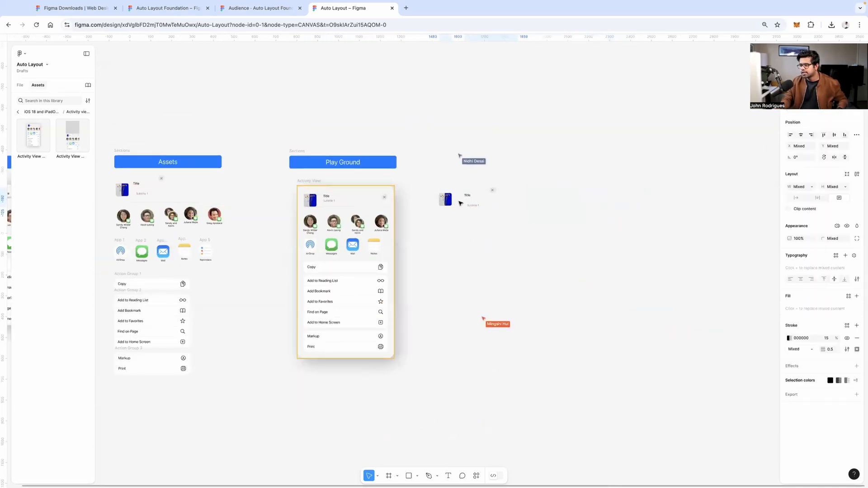
scroll(451, 204, "up", 5)
scroll(452, 200, "left", 2)
scroll(259, 211, "up", 5)
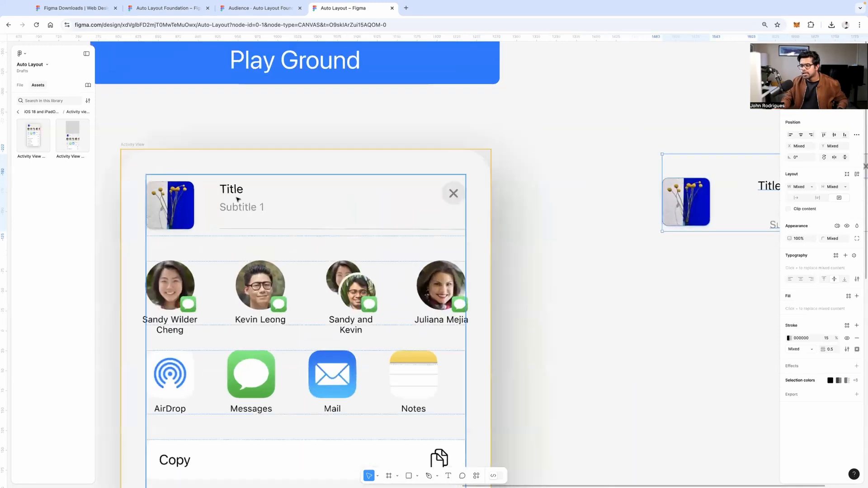
left_click(254, 203)
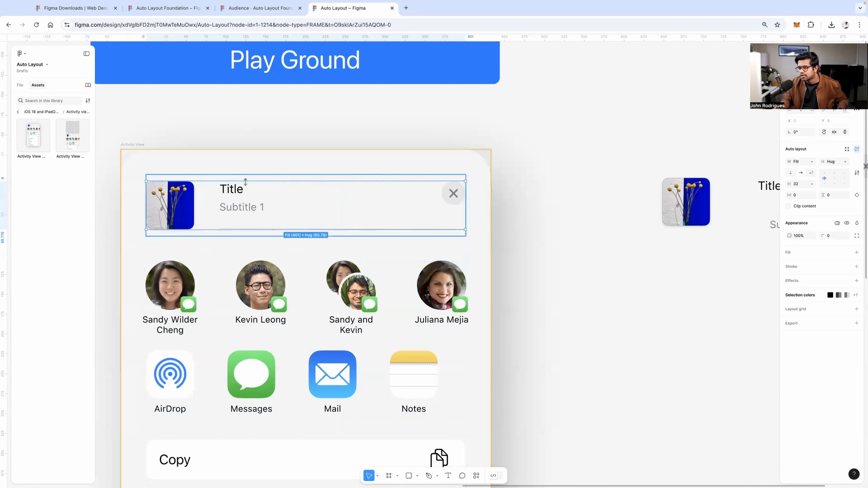
scroll(406, 213, "right", 1)
Tuck Subtitle 1 directly under Title and select both text layers
scroll(406, 212, "right", 6)
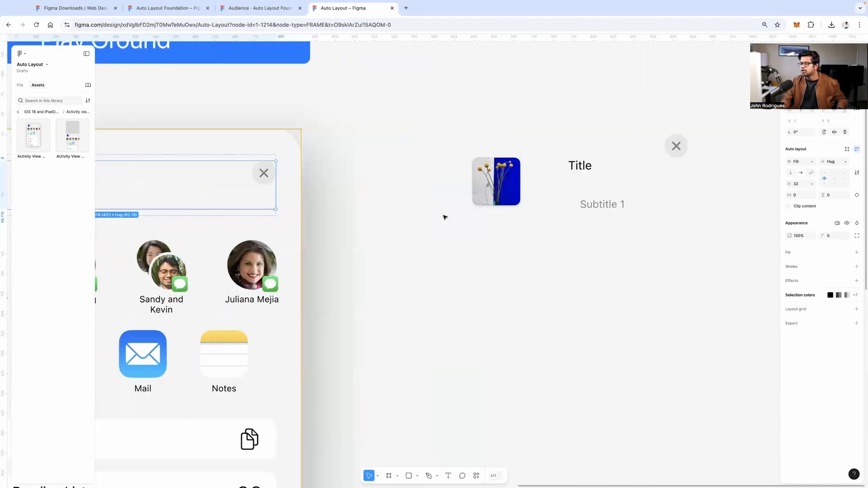
left_click(544, 217)
left_click(533, 204)
left_click_drag(516, 187, 518, 185)
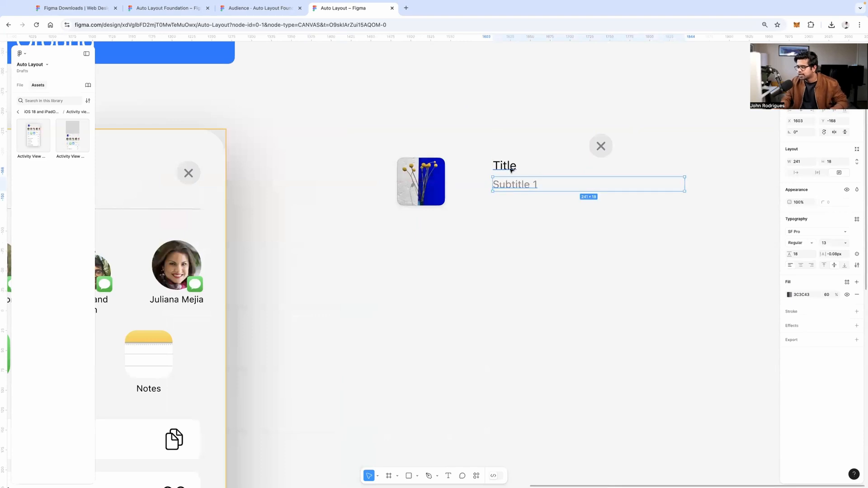
left_click(509, 168, "shift")
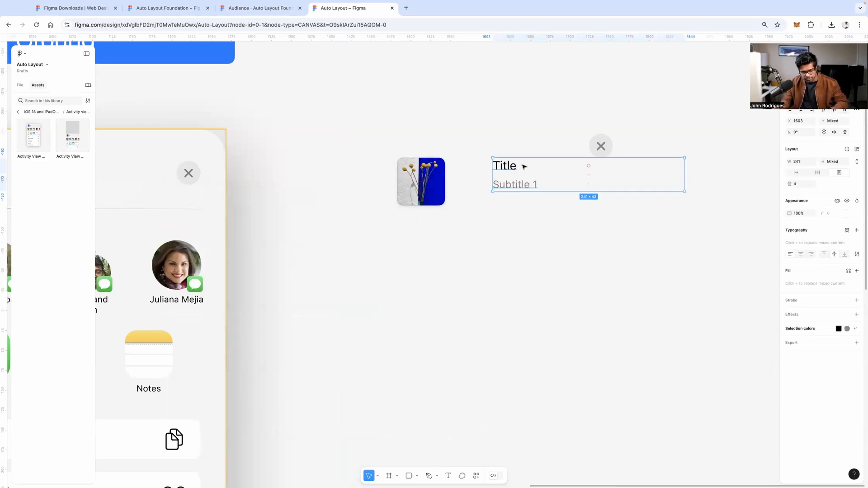
left_click(530, 194)
left_click(527, 183)
left_click(510, 167, "shift")
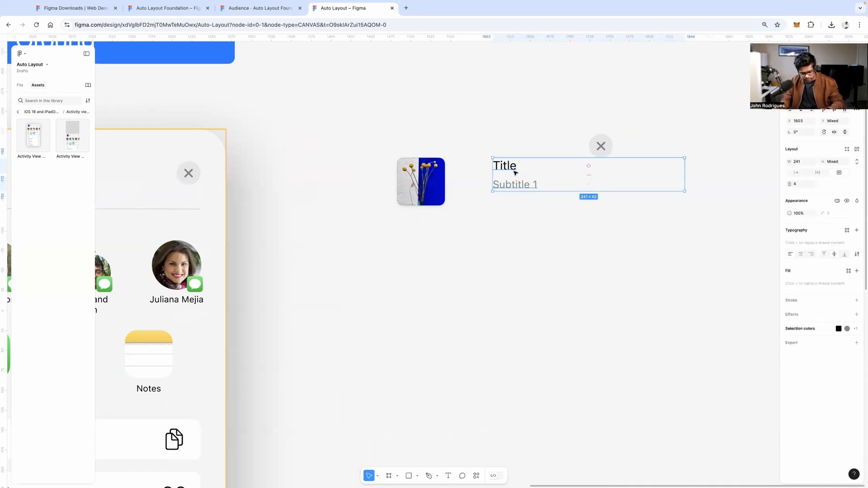
key("shift+a")
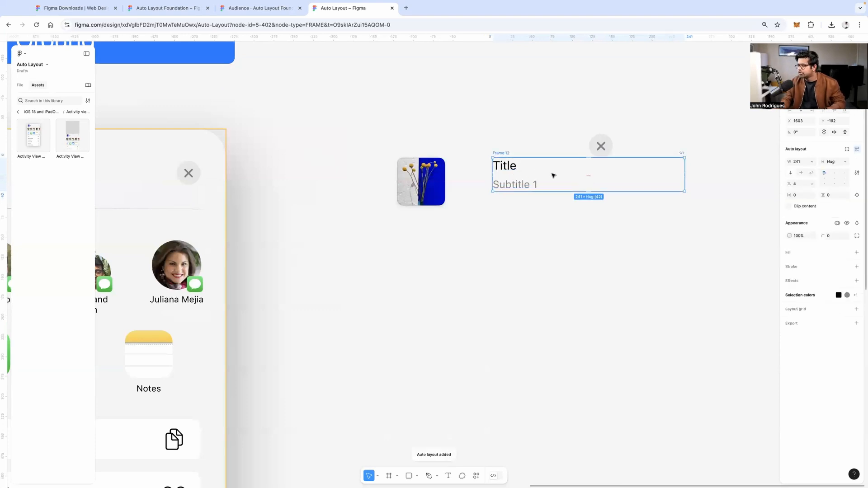
key("super+z")
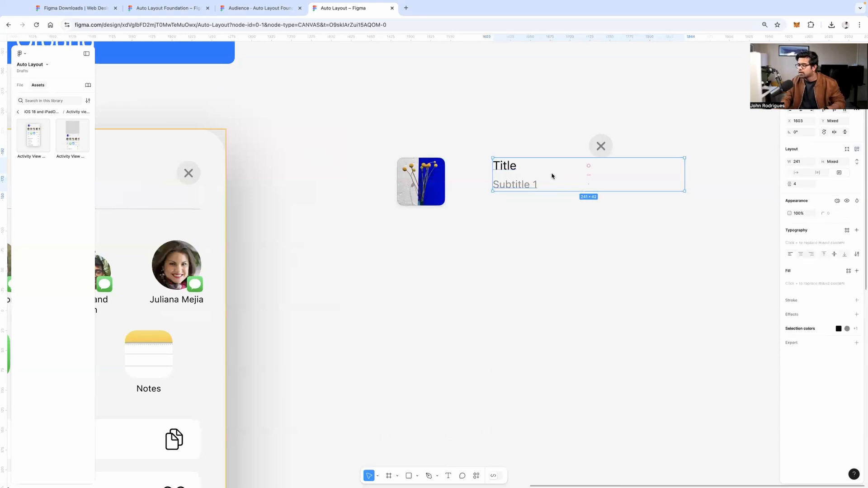
Try Figma's suggested auto layout on the two texts, then undo it
right_click(552, 176)
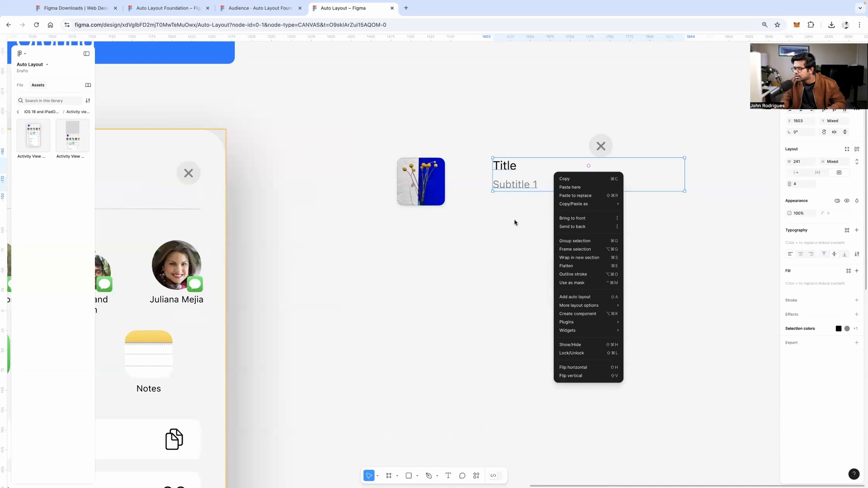
key("Escape")
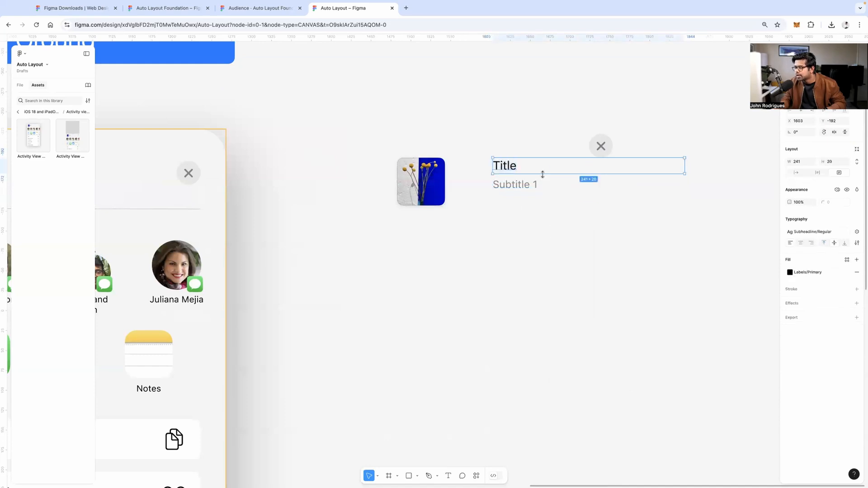
right_click(530, 180)
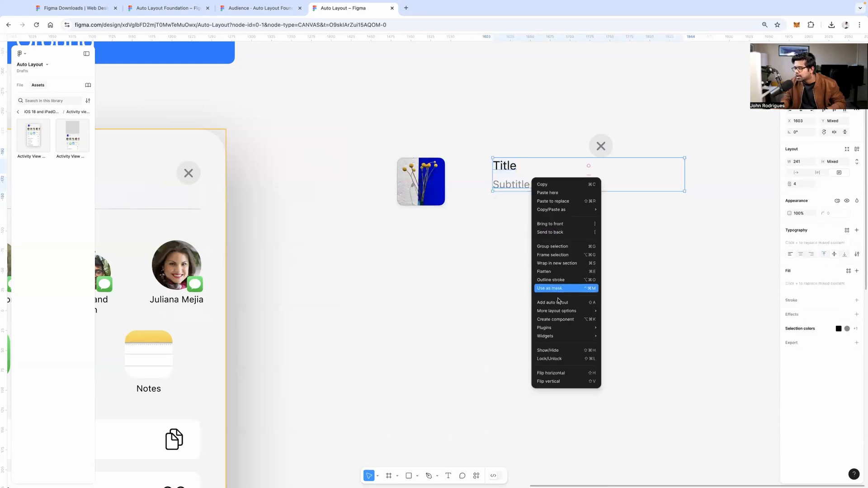
mouse_move(567, 309)
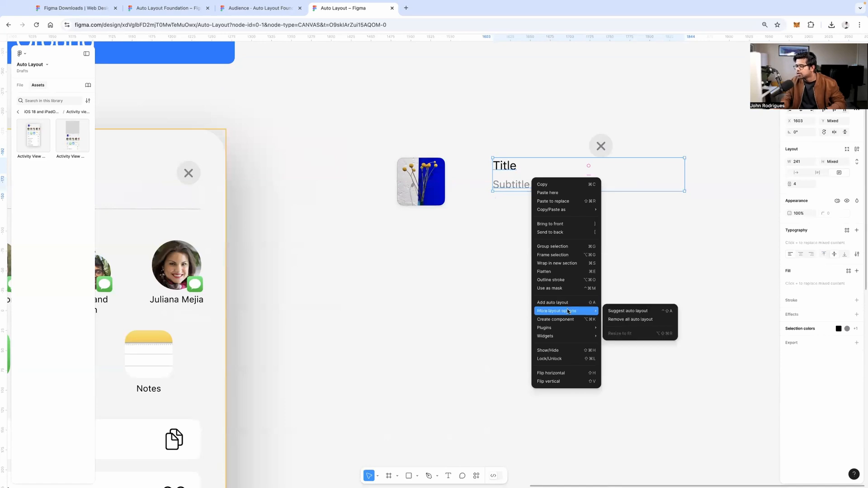
left_click(635, 312)
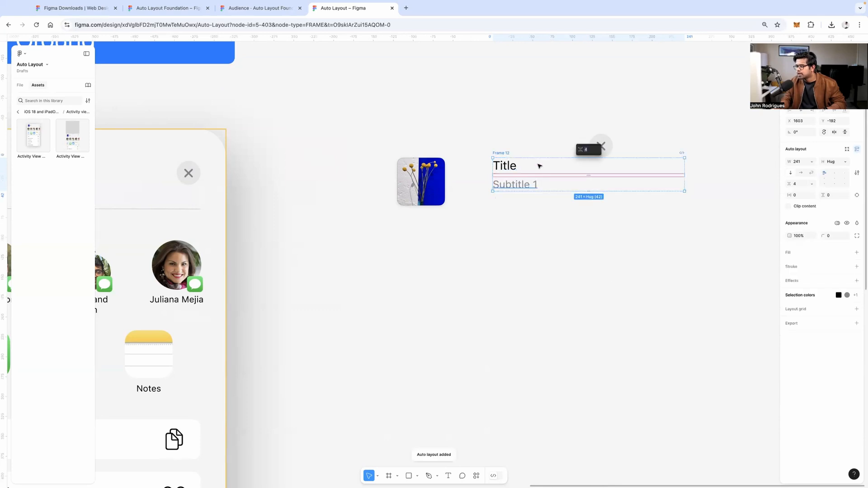
key("super+z")
key("super+z")
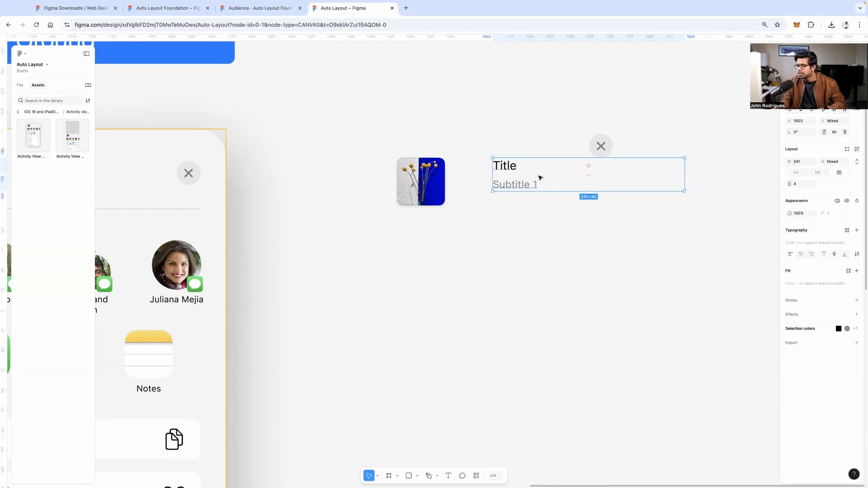
Wrap Title and Subtitle 1 in auto layout Frame 12 from the right-click menu
left_click(519, 206)
left_click(514, 184)
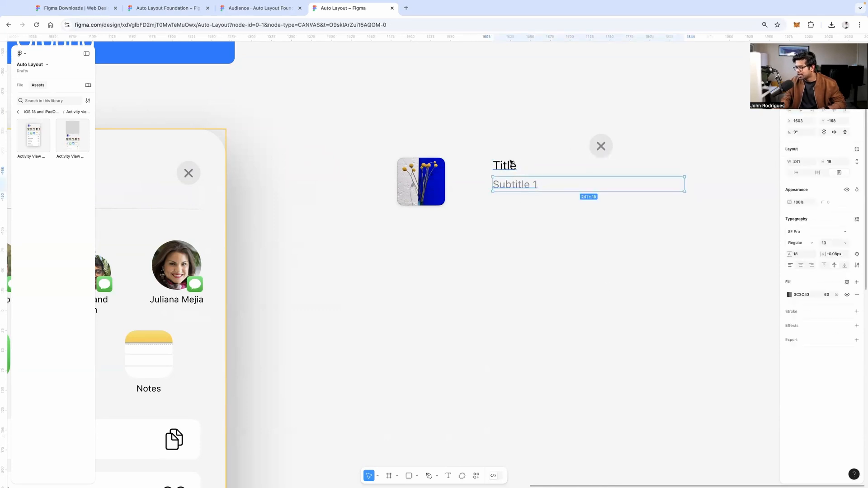
left_click(510, 165, "shift")
right_click(512, 165)
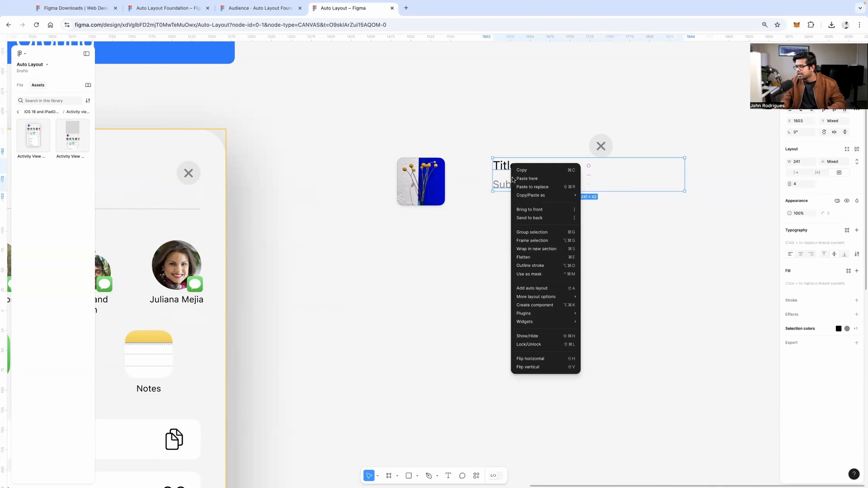
left_click(552, 290)
left_click(548, 272)
Shift Frame 12 slightly left and make its width hug the text by double-clicking its edge
left_click_drag(501, 154, 475, 163)
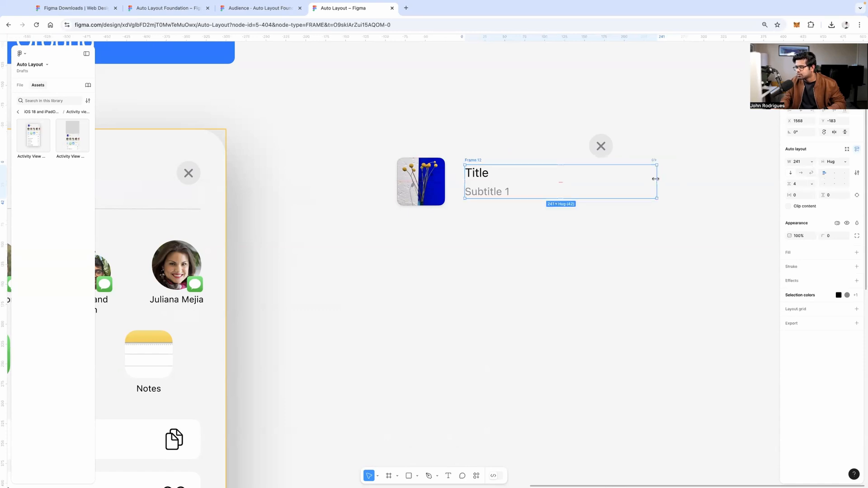
double_click(657, 182)
key("super+z")
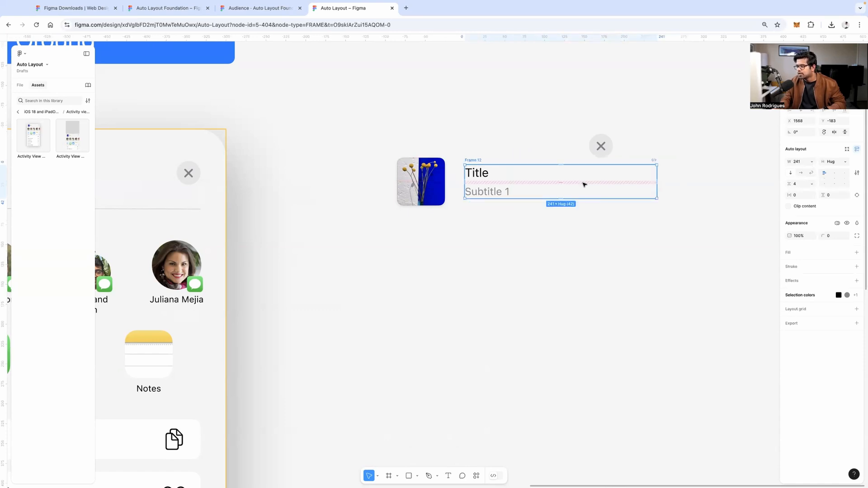
double_click(654, 180)
left_click(569, 183)
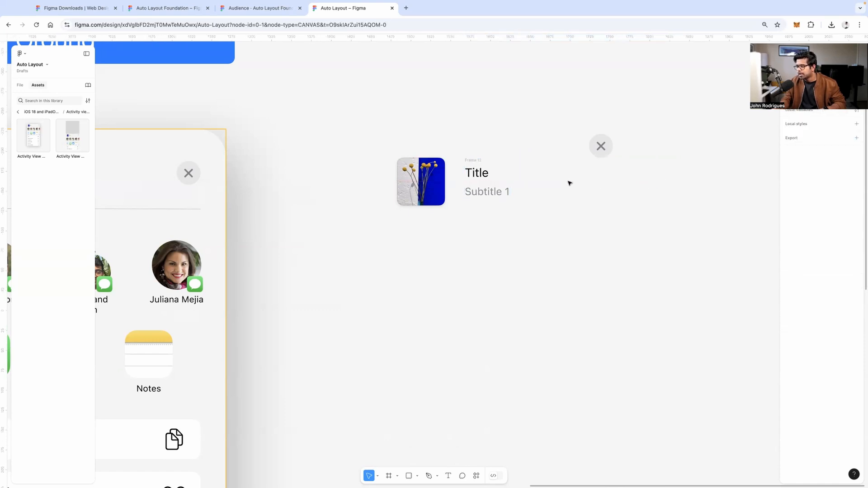
Test fixed widths of 143 and 202, then set Frame 12's width back to Hug contents
left_click(466, 163)
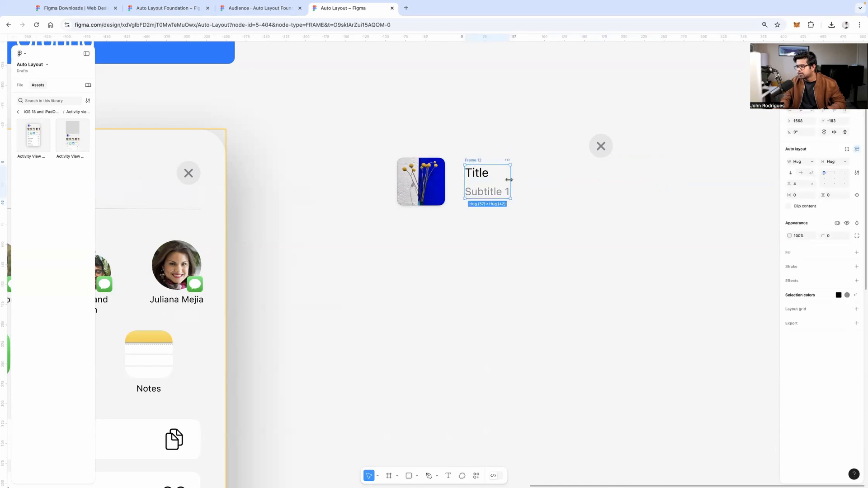
left_click_drag(509, 180, 578, 178)
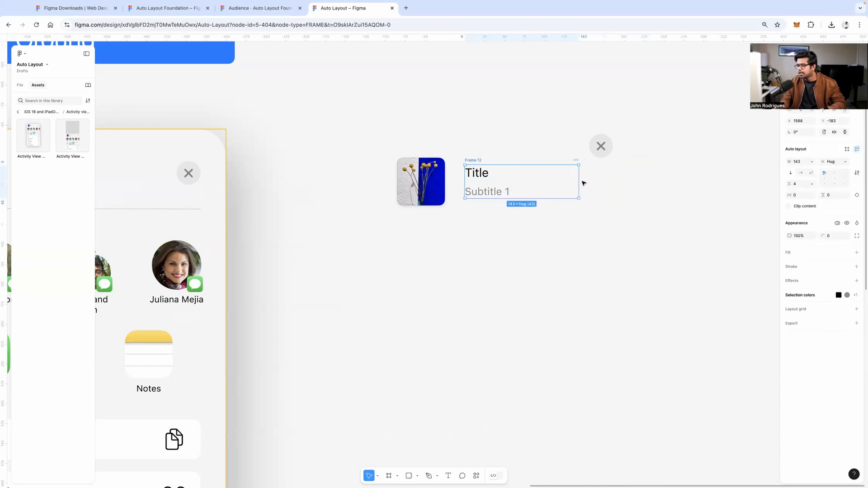
double_click(579, 181)
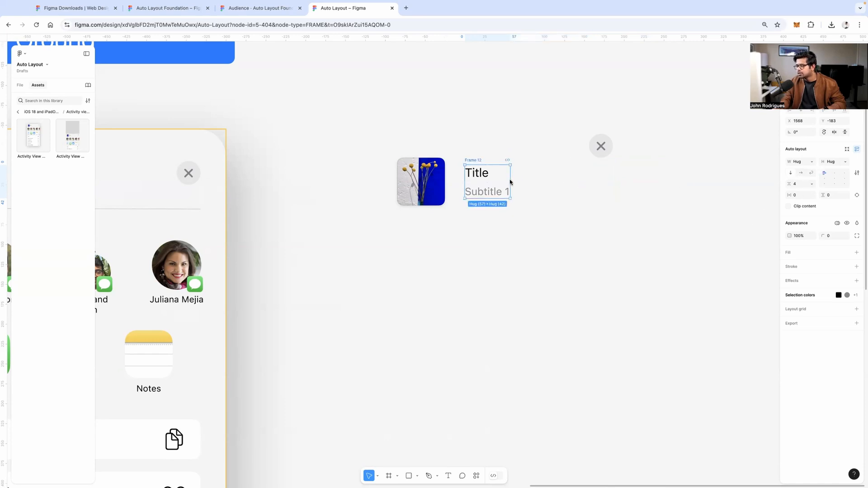
left_click_drag(510, 181, 626, 182)
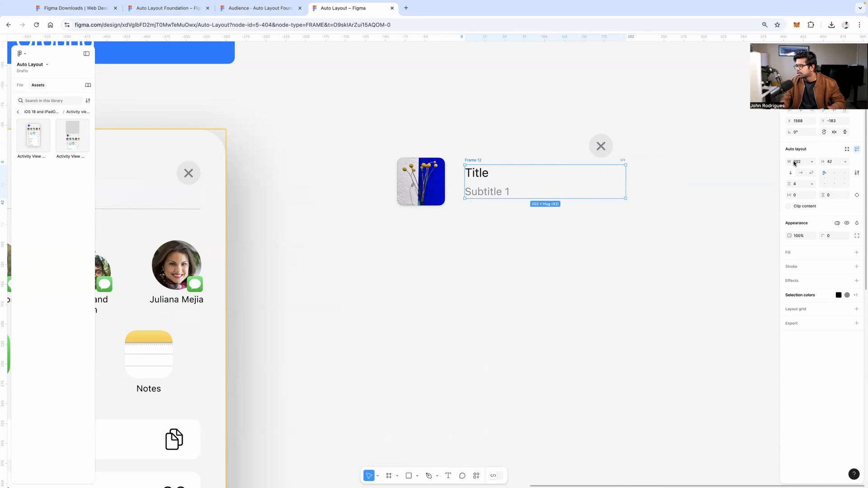
left_click(808, 167)
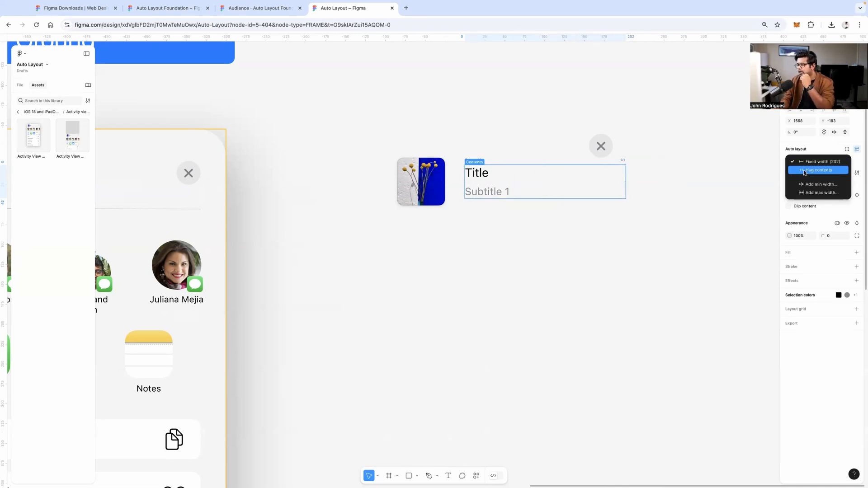
left_click(808, 170)
left_click(635, 174)
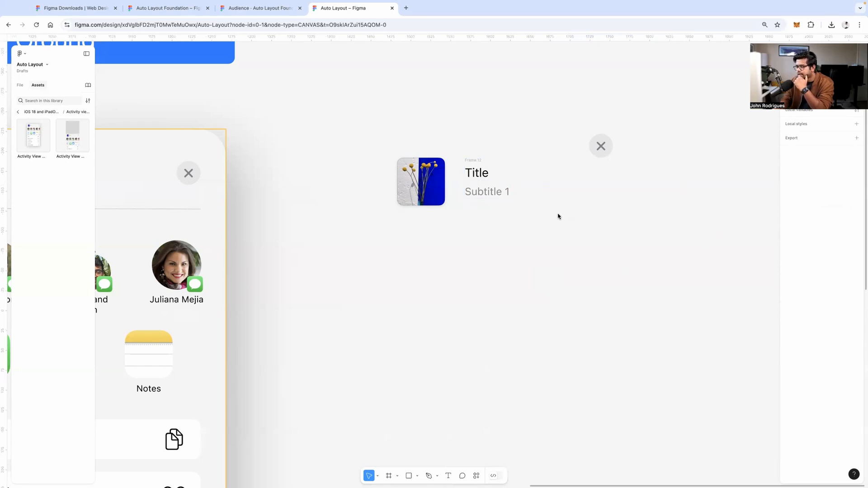
Wrap the flower thumbnail and Title/Subtitle frame in a horizontal auto layout frame
left_click(420, 183)
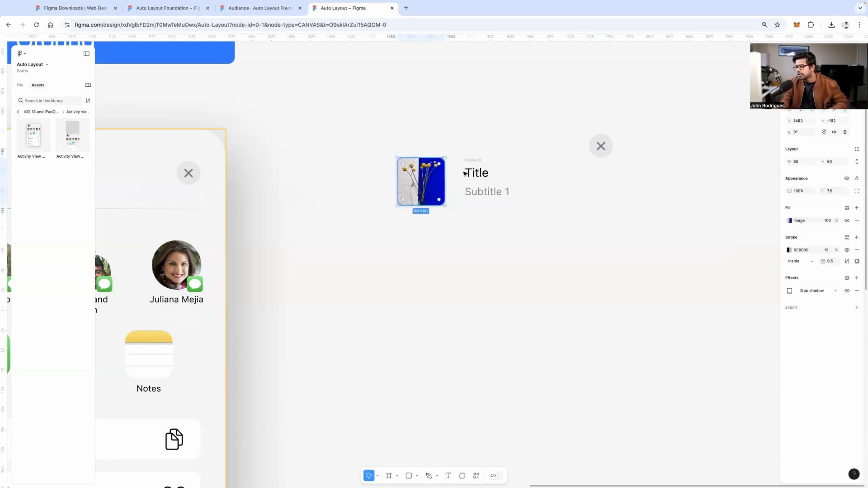
left_click(475, 161)
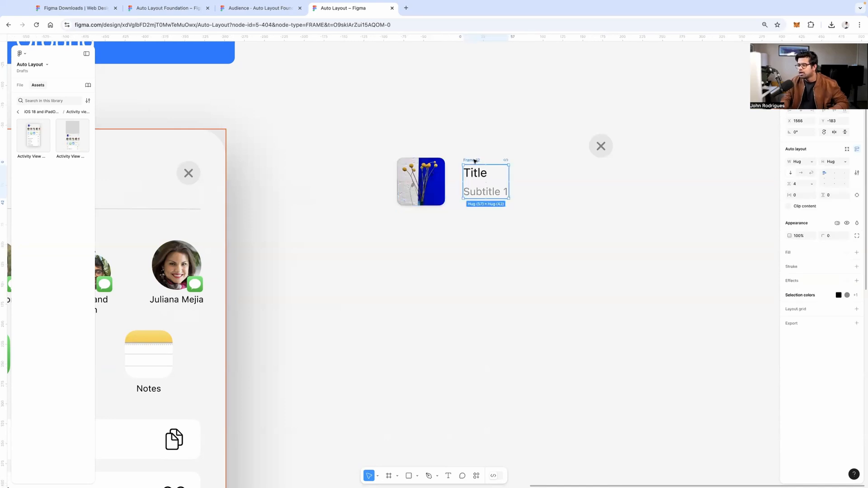
left_click(429, 176, "shift")
key("shift+a")
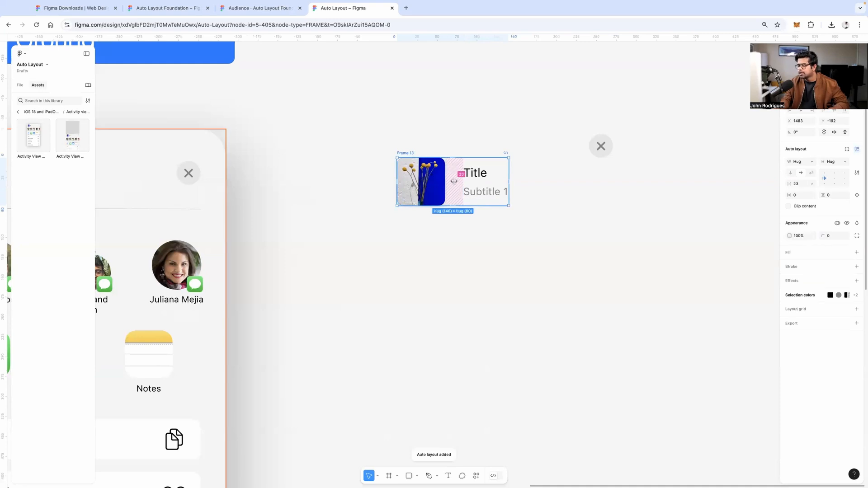
mouse_move(454, 181)
left_mouse_down()
mouse_move(494, 177)
mouse_move(446, 177)
left_mouse_up()
key("ctrl+z")
Set the thumbnail-to-text gap in Frame 13 to 16 and reposition the frame
left_click(454, 180)
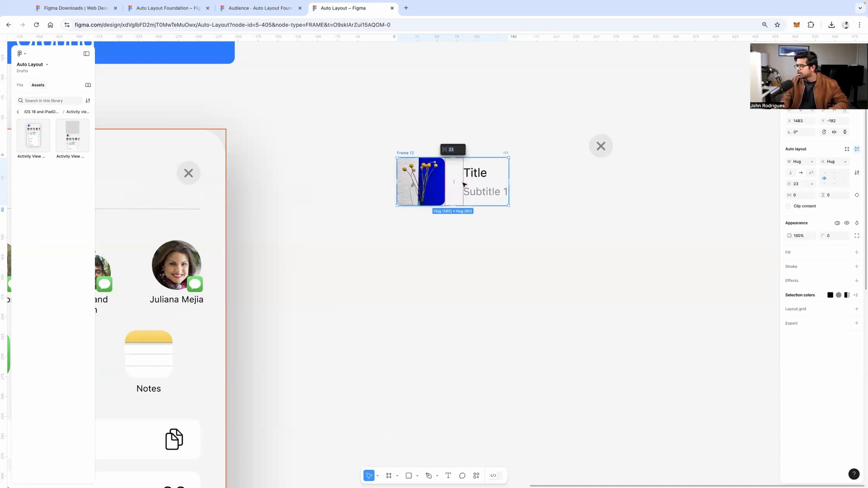
left_click(798, 186)
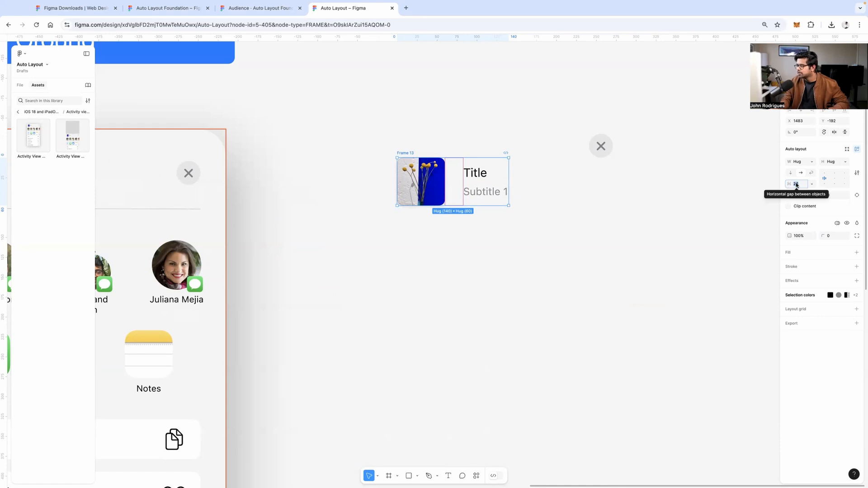
left_click(797, 185)
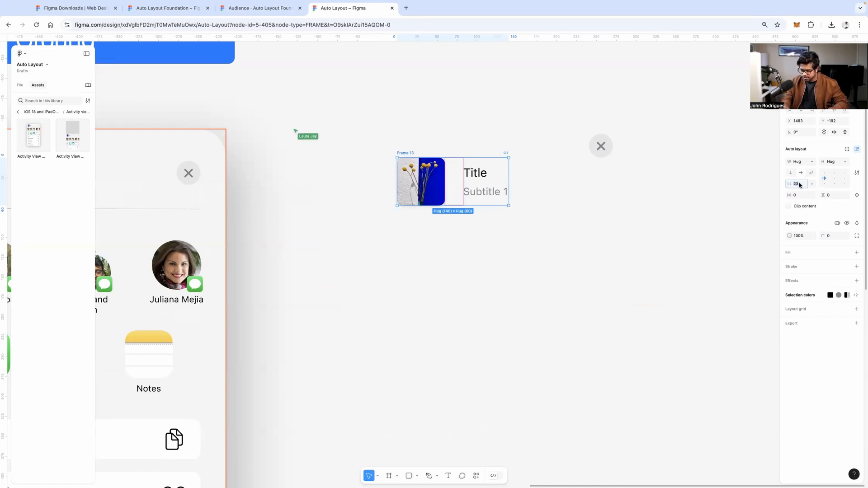
type("16")
key("Return")
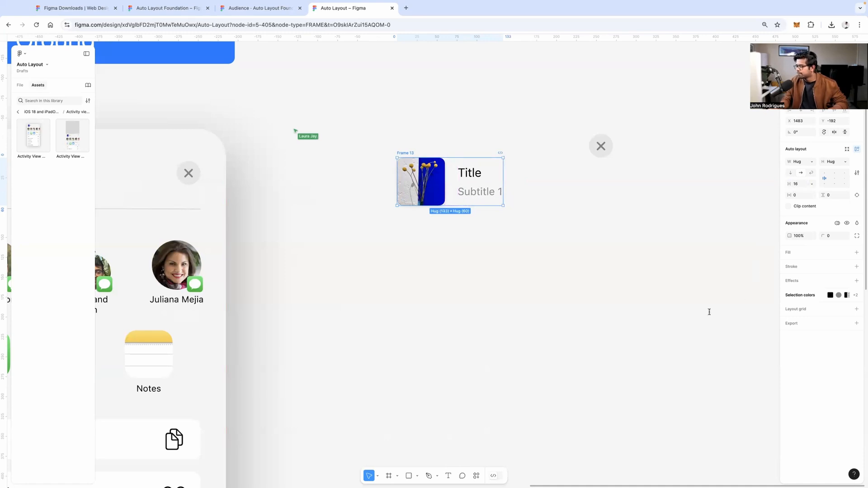
left_click(483, 242)
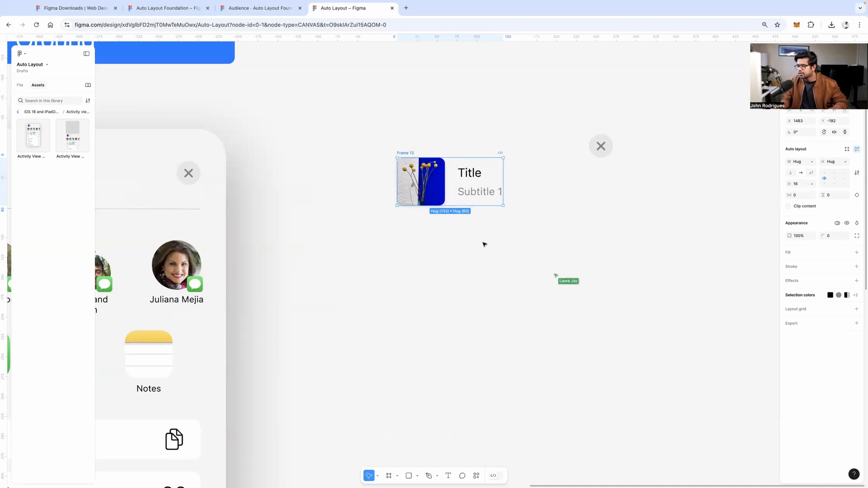
left_click_drag(407, 153, 364, 159)
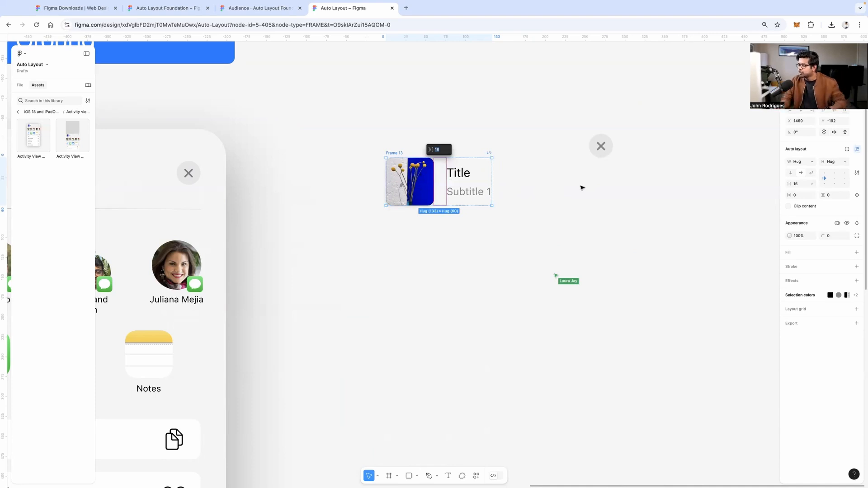
Lower the grey X close button about 58 px so it sits level with Frame 13
left_click(601, 147)
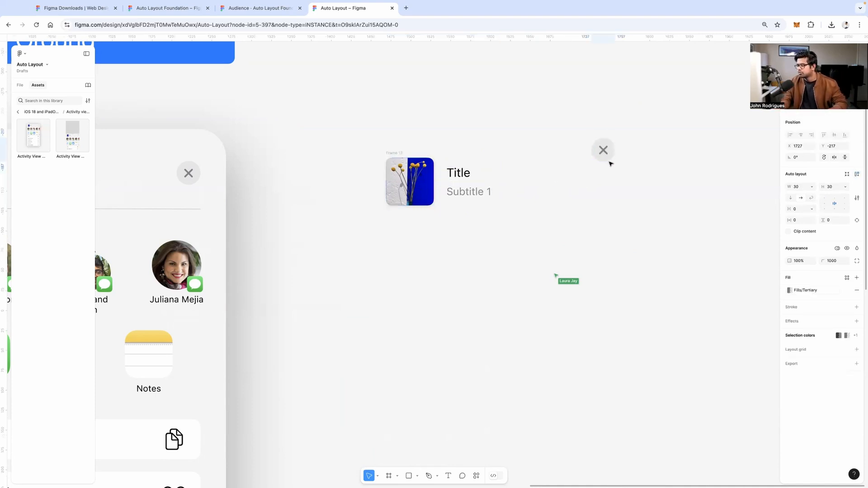
left_click_drag(610, 162, 609, 188)
left_click(441, 185)
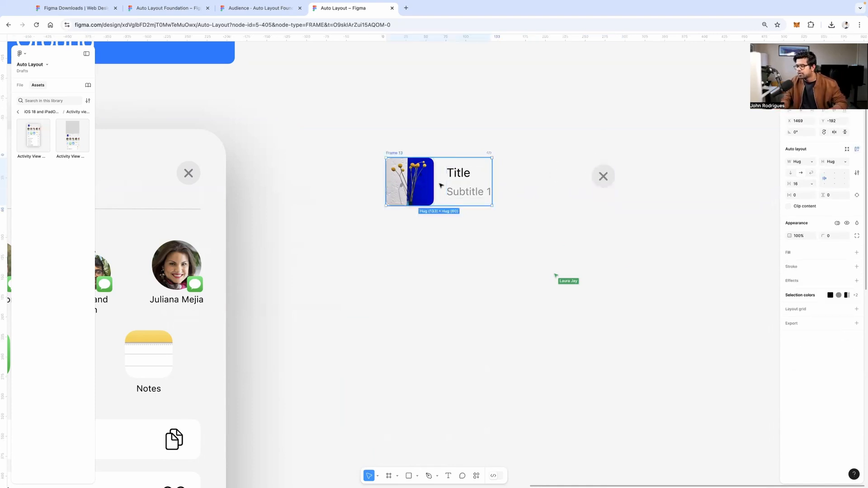
mouse_move(444, 182)
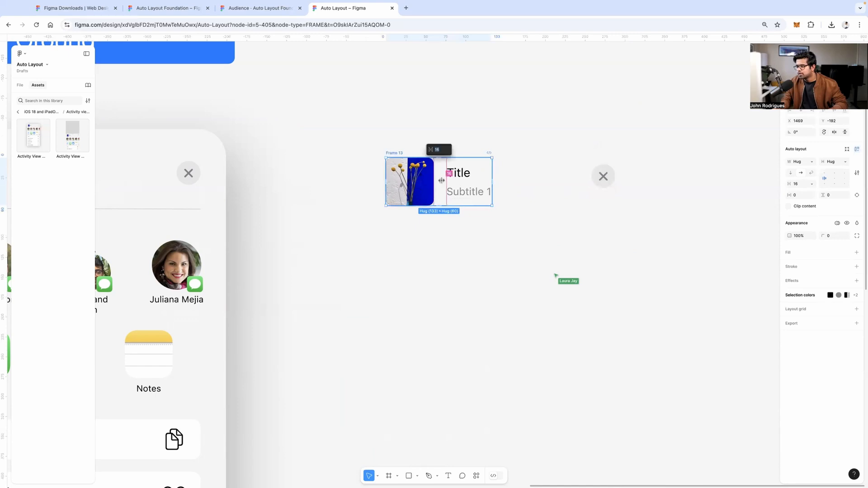
left_click(525, 182)
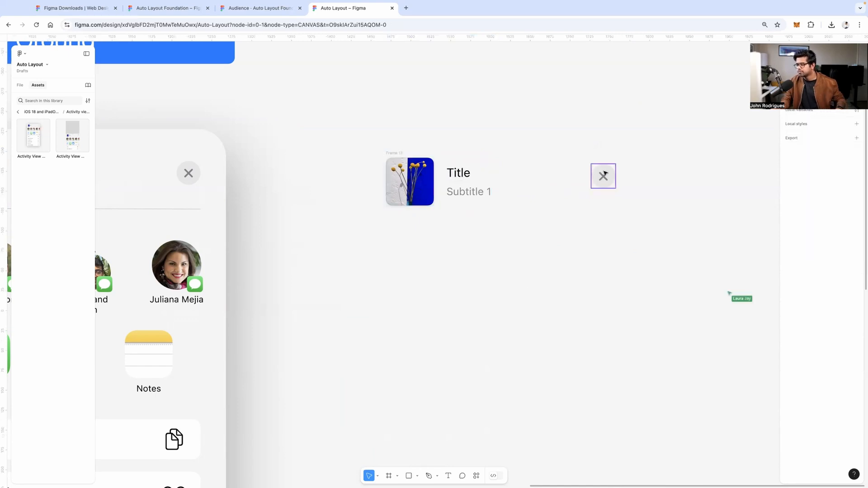
scroll(603, 176, "up", 5)
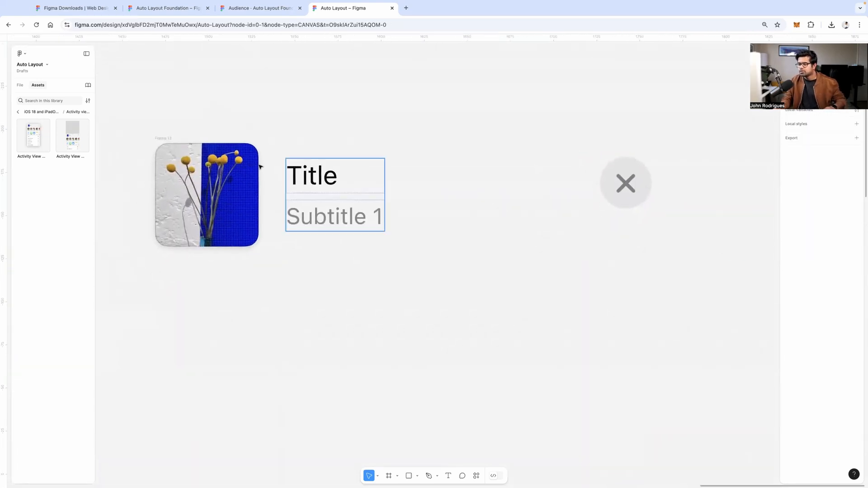
left_click(162, 138)
scroll(172, 137, "down", 5)
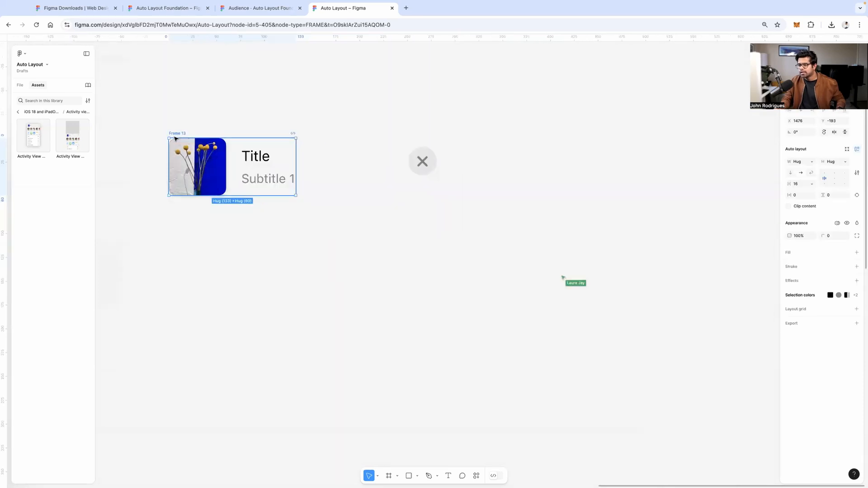
scroll(417, 143, "left", 3)
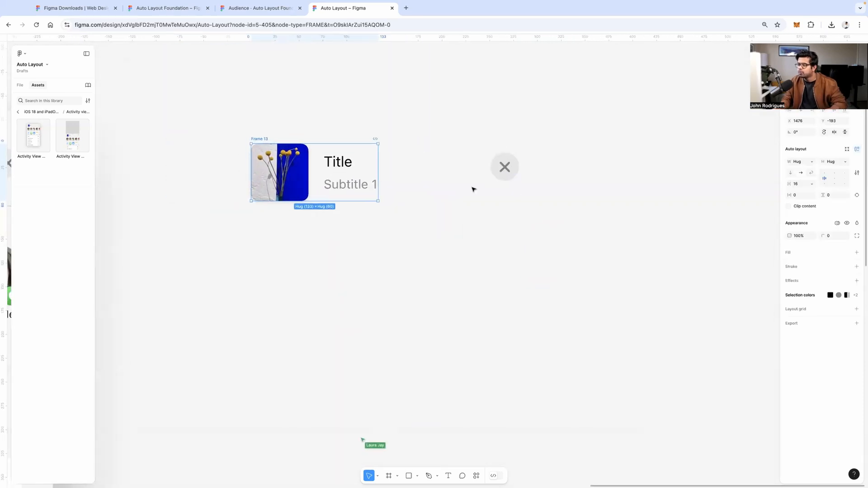
Wrap the thumbnail, title group and close button in Frame 14, a 281-wide horizontal auto layout
left_click(420, 126)
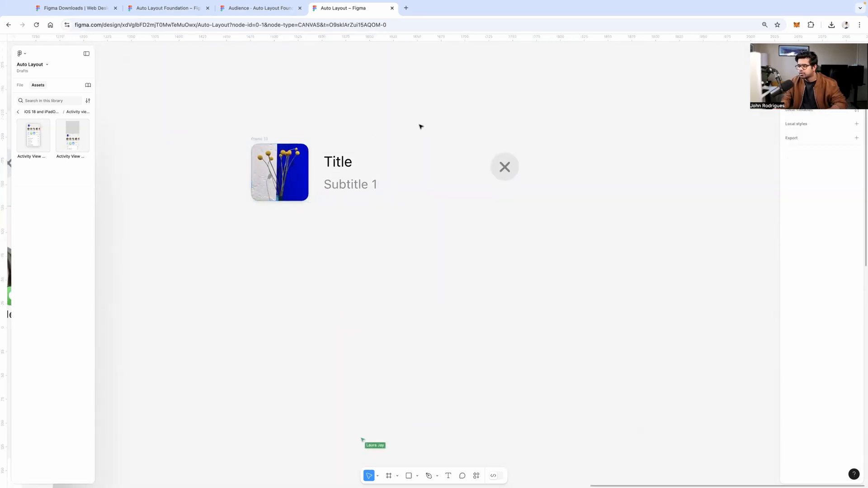
left_click_drag(228, 123, 590, 228)
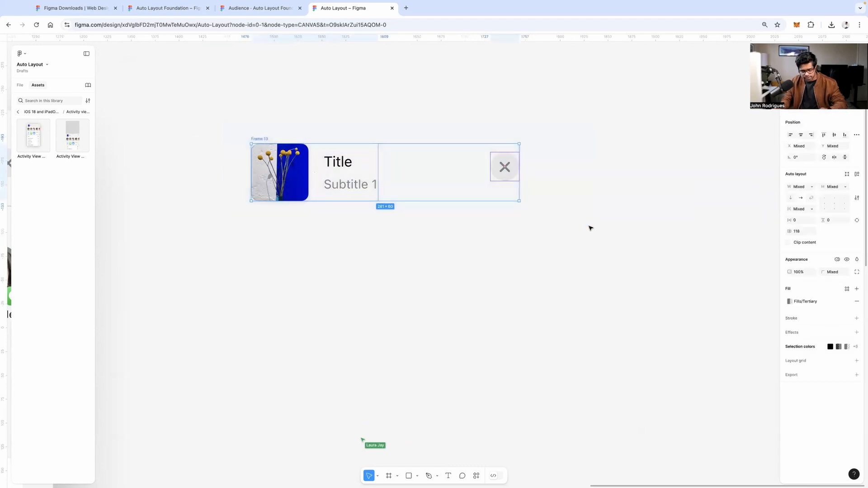
key("shift+a")
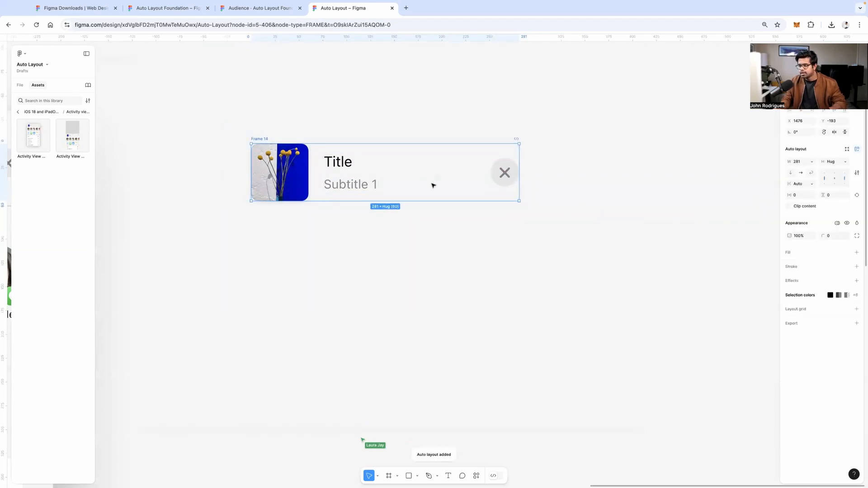
scroll(442, 185, "left", 3)
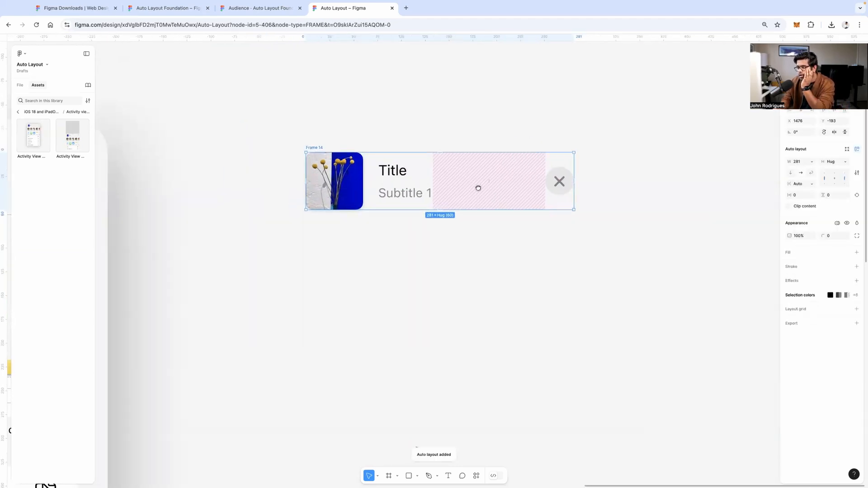
mouse_move(318, 149)
left_mouse_down()
mouse_move(316, 138)
mouse_move(317, 145)
left_mouse_up()
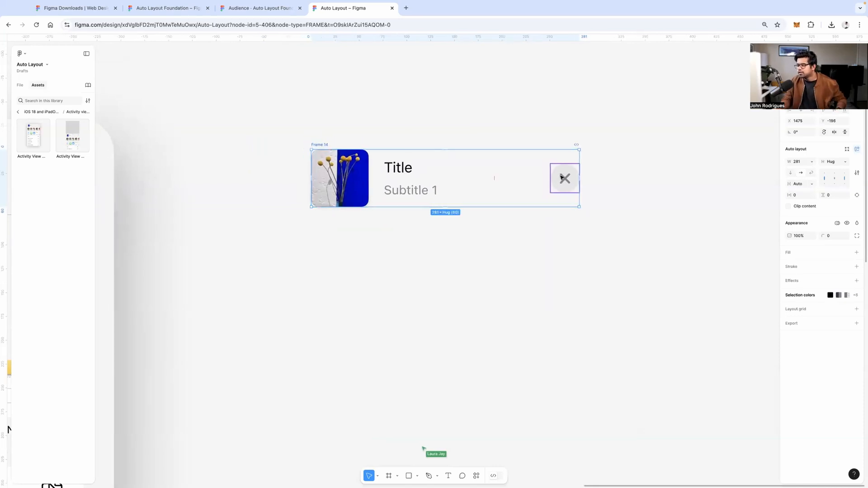
Select the original share sheet's header row to compare it with Frame 14
scroll(566, 177, "up", 5)
scroll(565, 180, "down", 10)
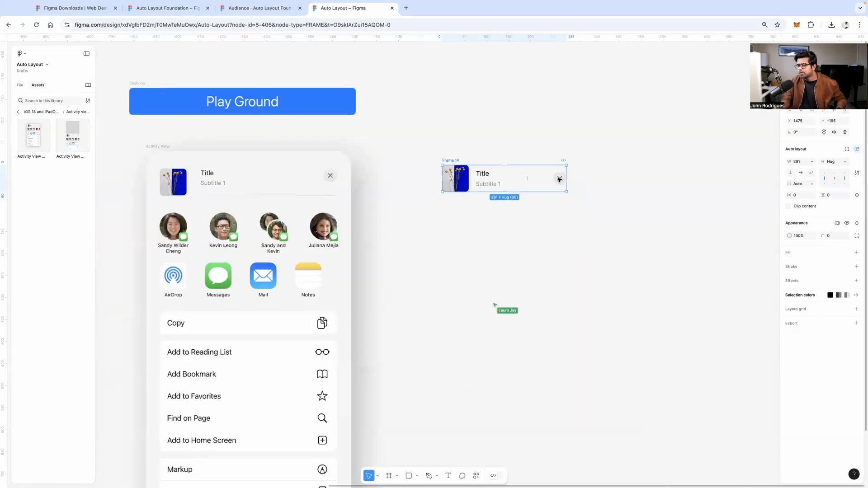
scroll(428, 156, "up", 10)
double_click(427, 156)
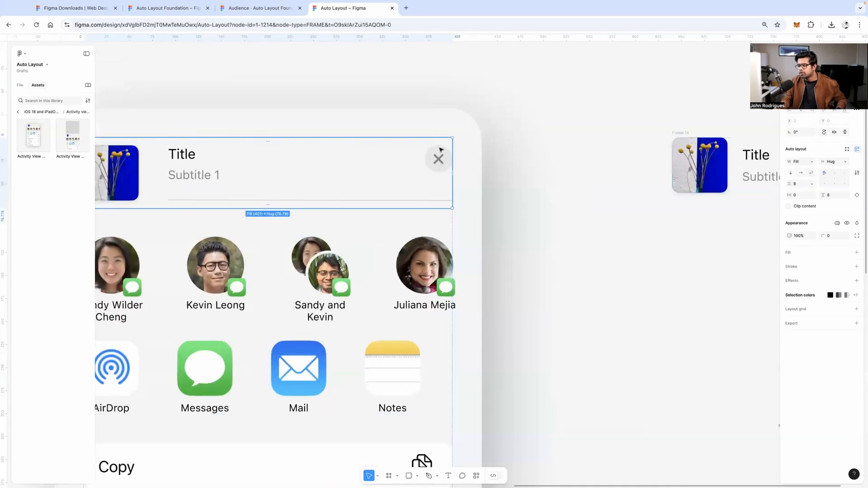
scroll(566, 155, "down", 3)
scroll(636, 166, "right", 3)
scroll(628, 168, "right", 3)
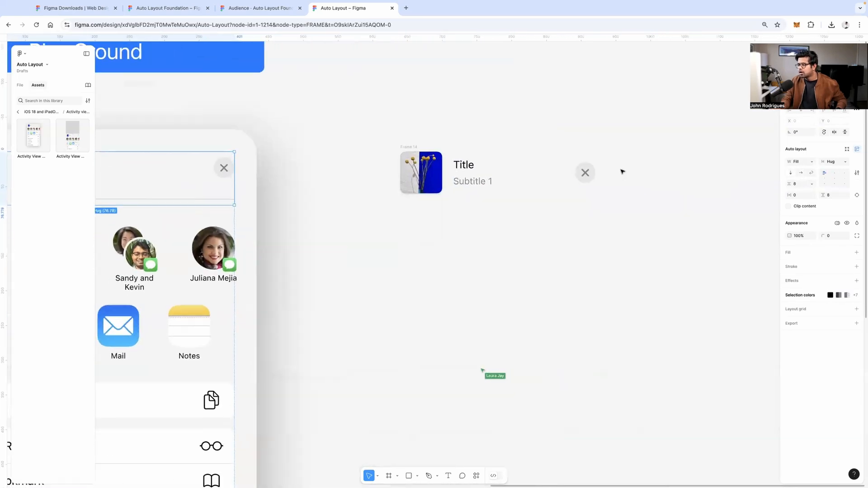
scroll(567, 179, "up", 4)
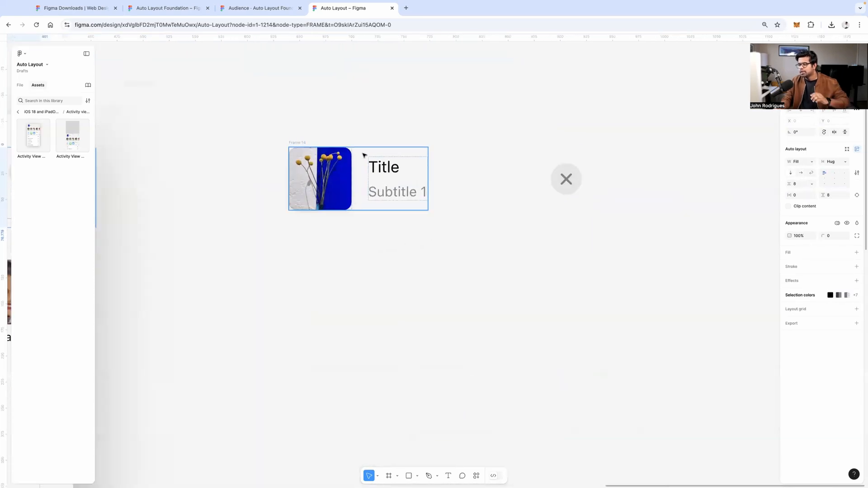
Reposition Frame 14 and change its spacing from Auto to a fixed 118 gap
left_click(458, 163)
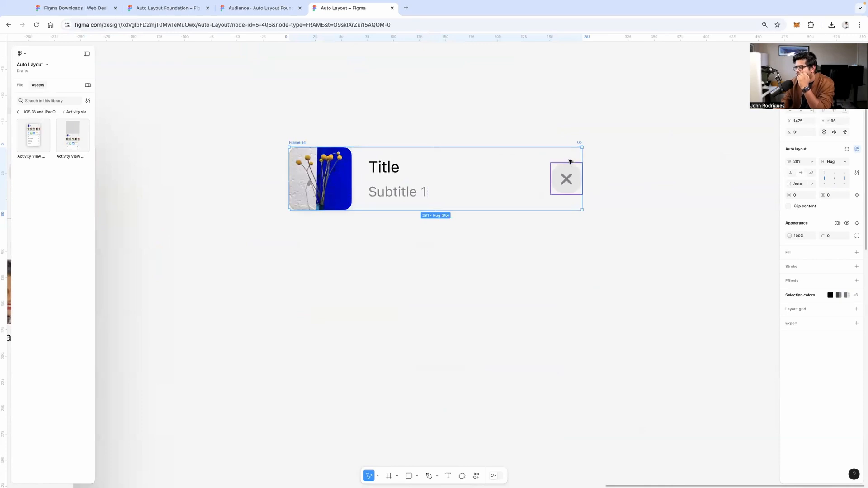
left_click_drag(570, 162, 552, 215)
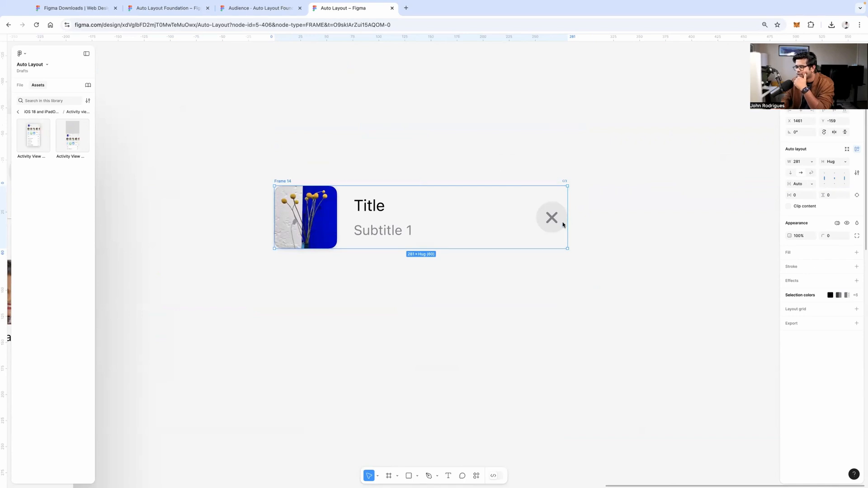
mouse_move(555, 215)
left_mouse_down()
mouse_move(548, 176)
mouse_move(568, 223)
mouse_move(563, 216)
left_mouse_up()
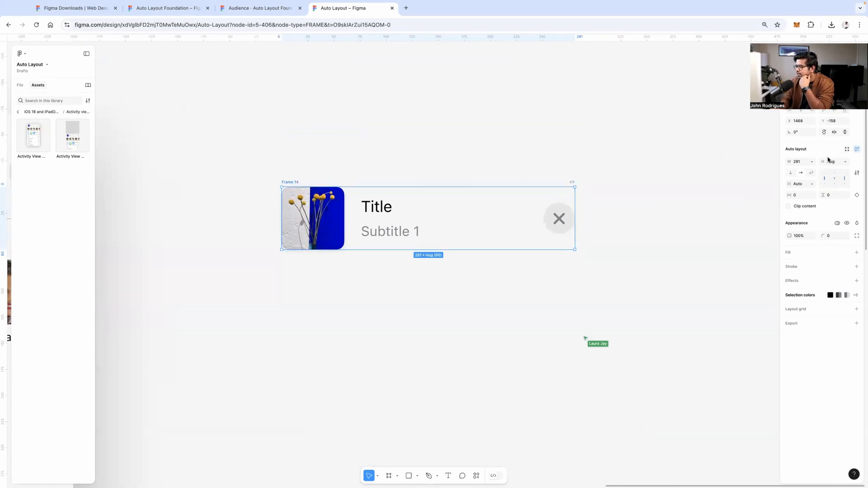
left_click(846, 172)
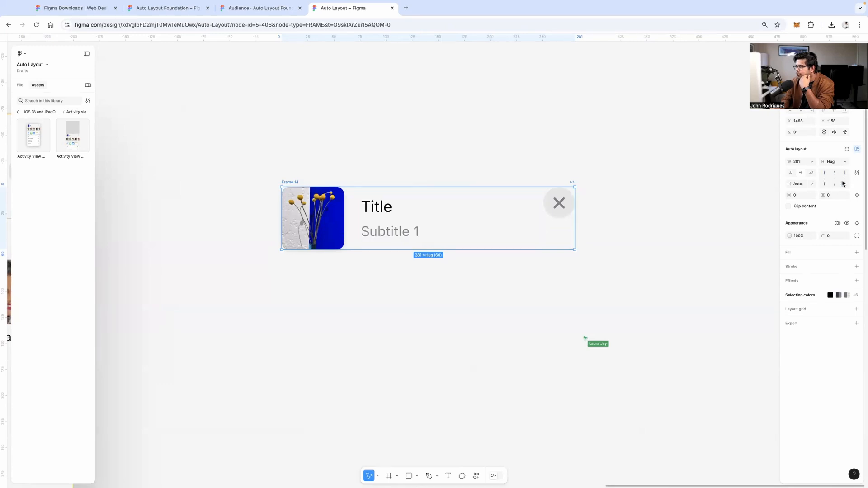
left_click(837, 179)
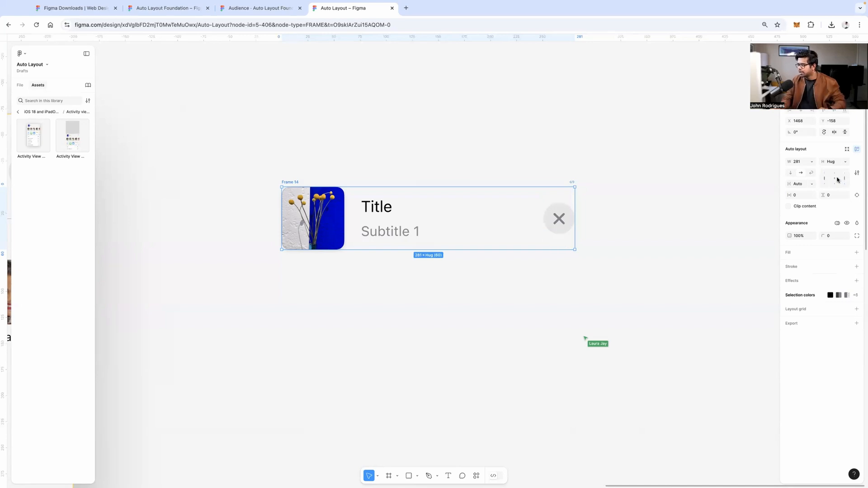
double_click(837, 179)
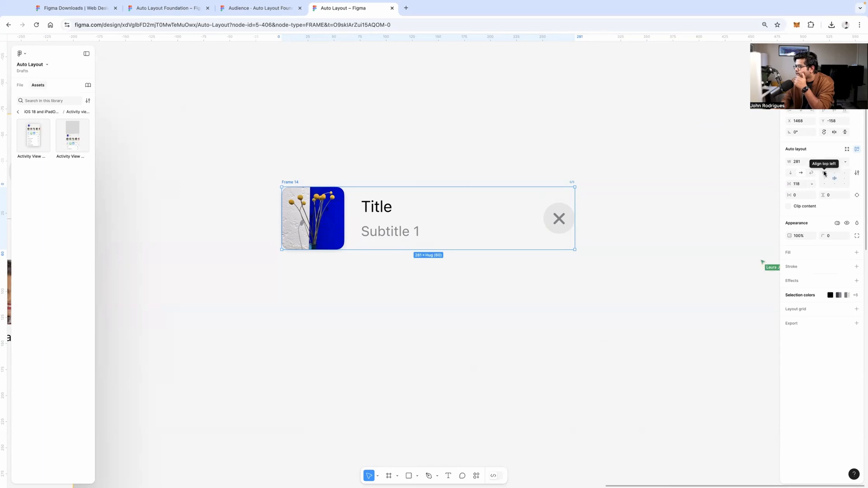
Align the close button to the top right of Frame 14
left_click(824, 174)
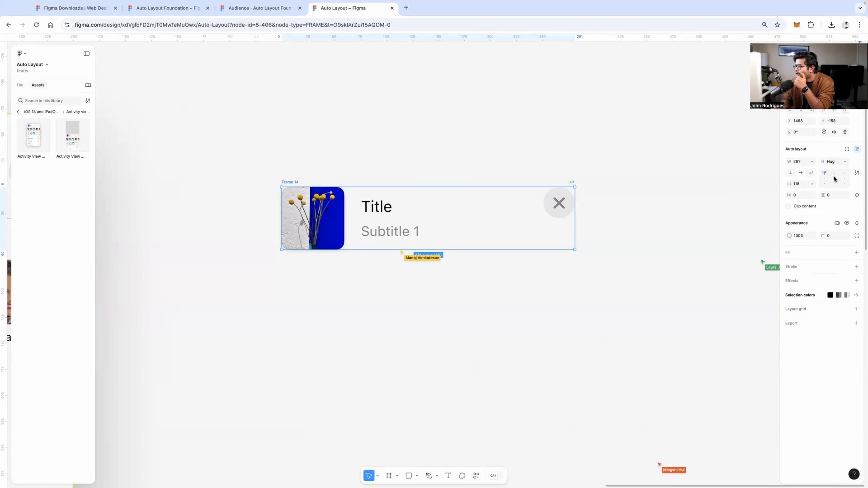
left_click(835, 179)
left_click(834, 184)
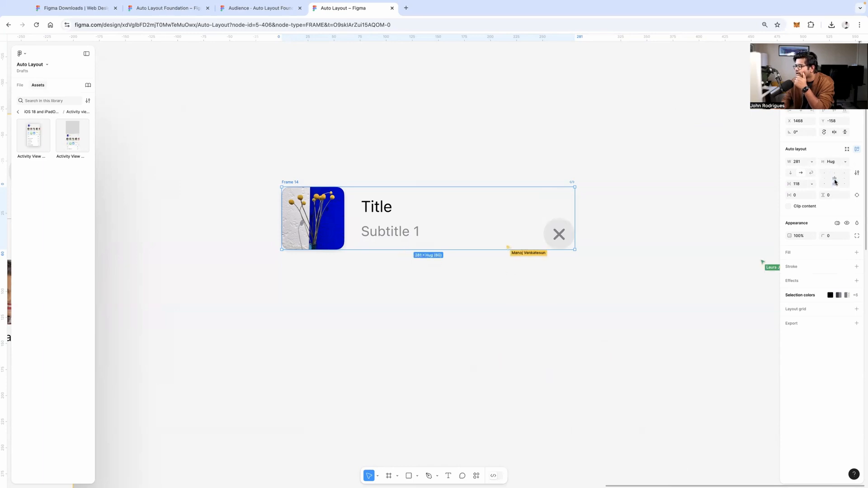
left_click(836, 178)
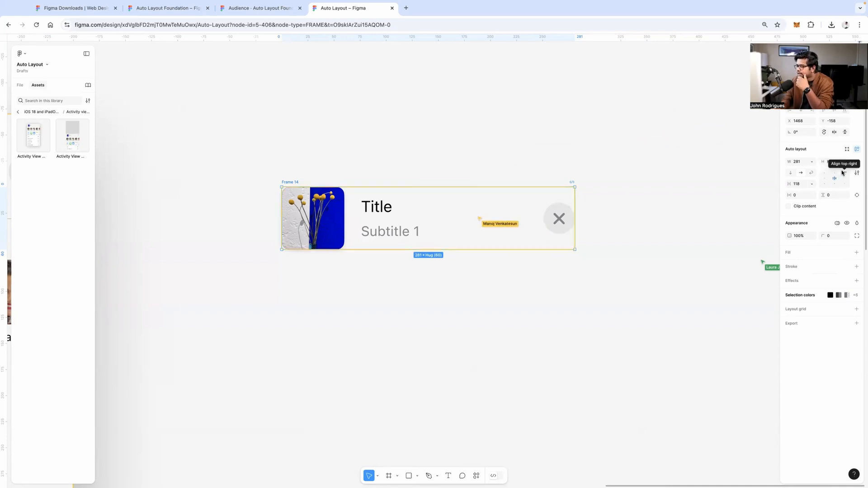
left_click(843, 174)
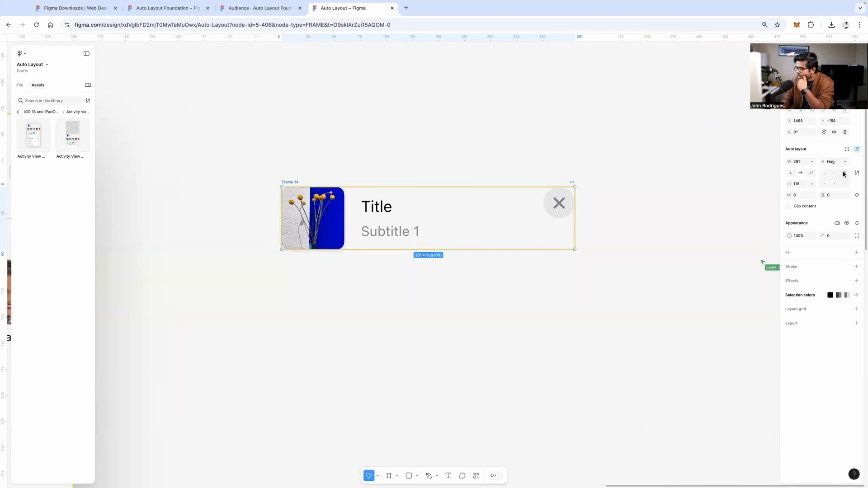
left_click(845, 178)
left_click(844, 184)
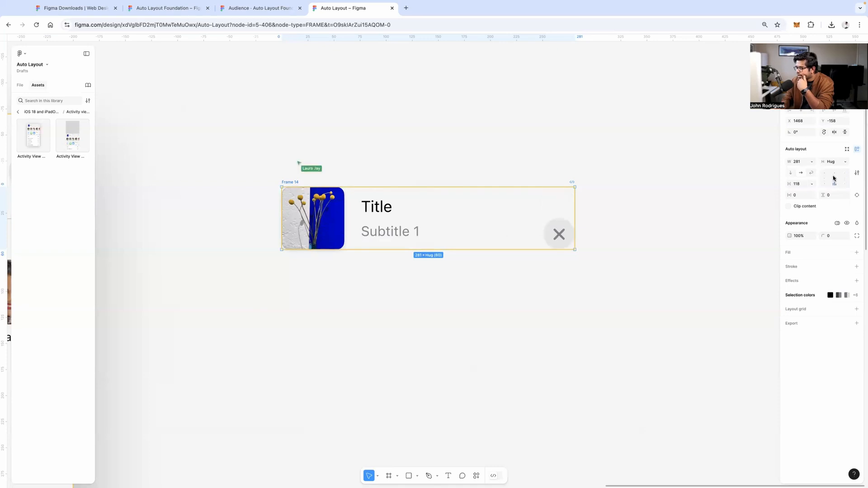
left_click(834, 178)
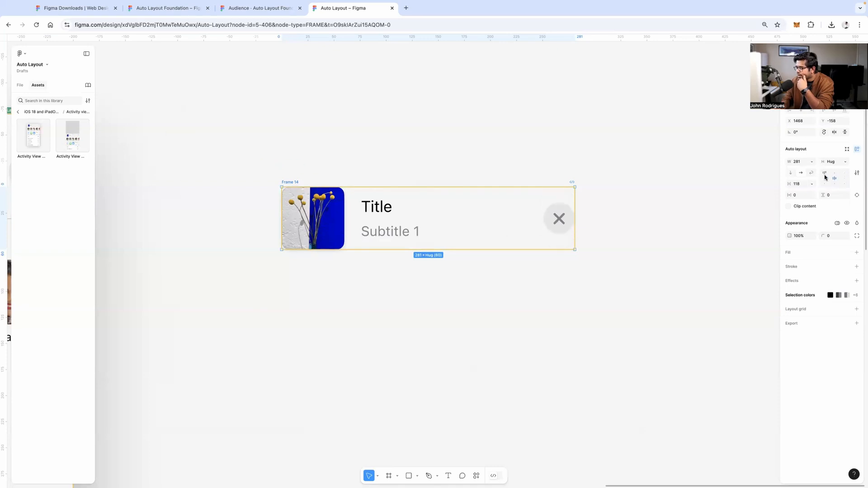
left_click(847, 173)
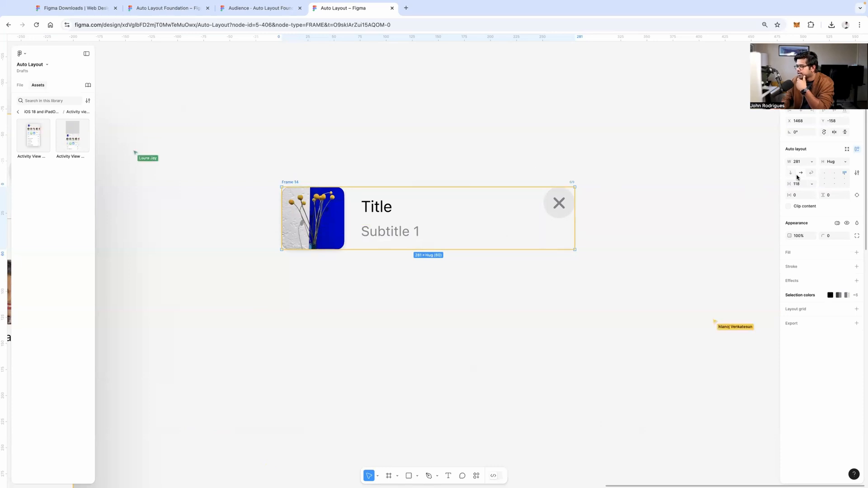
left_click(579, 165)
scroll(520, 160, "down", 5)
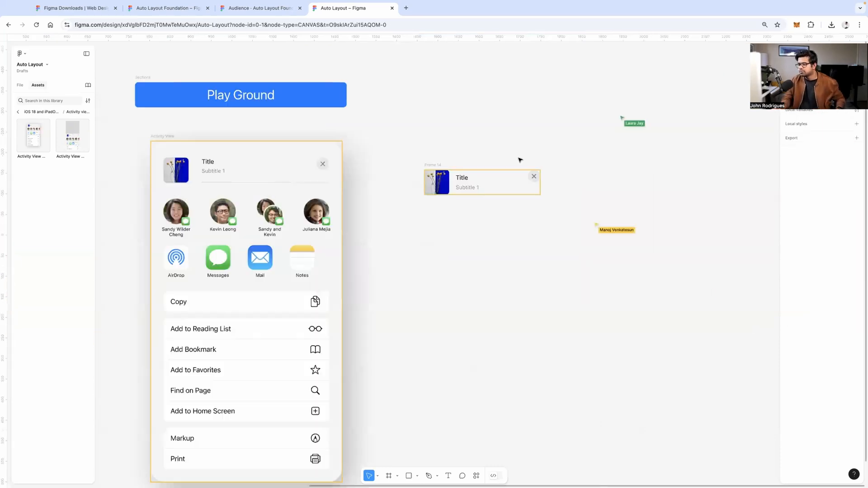
scroll(520, 160, "left", 2)
scroll(520, 161, "down", 1)
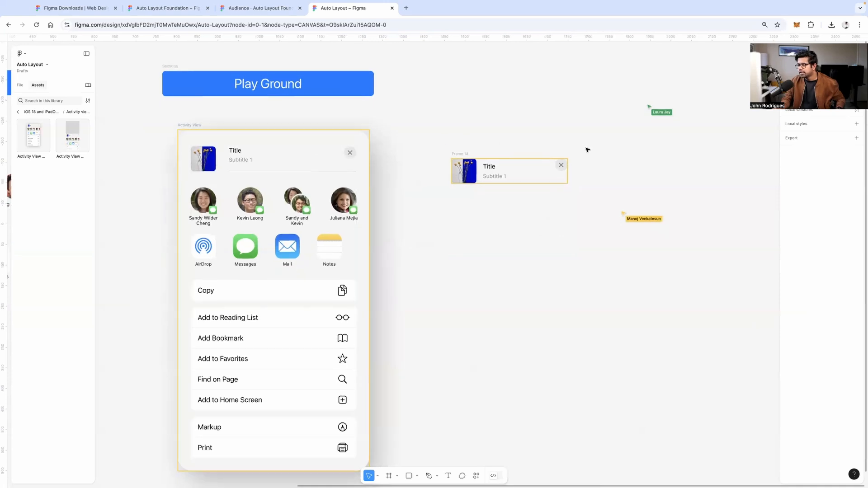
left_click(520, 160)
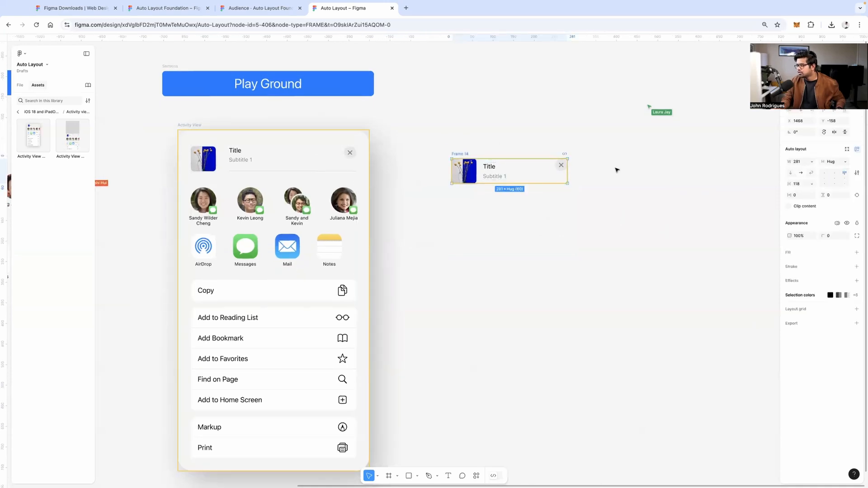
scroll(523, 164, "up", 5)
left_click(501, 134)
scroll(500, 134, "left", 2)
scroll(500, 134, "down", 1)
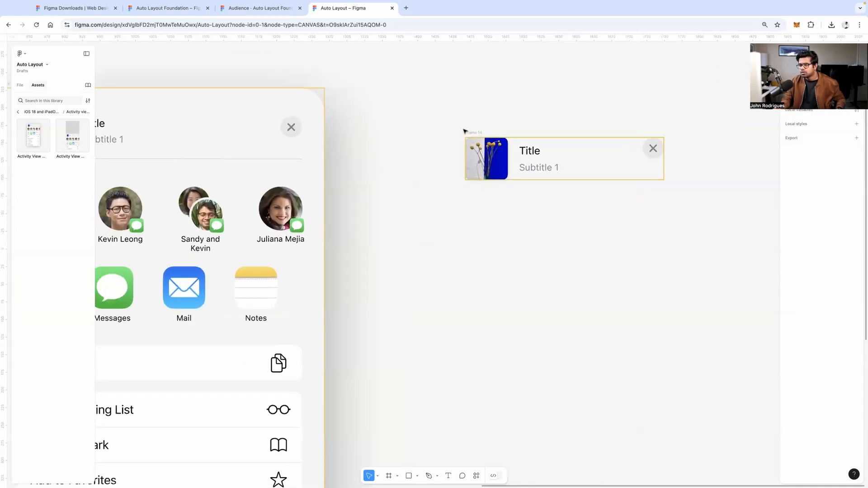
scroll(302, 135, "left", 5)
left_click(286, 133)
scroll(289, 133, "down", 3)
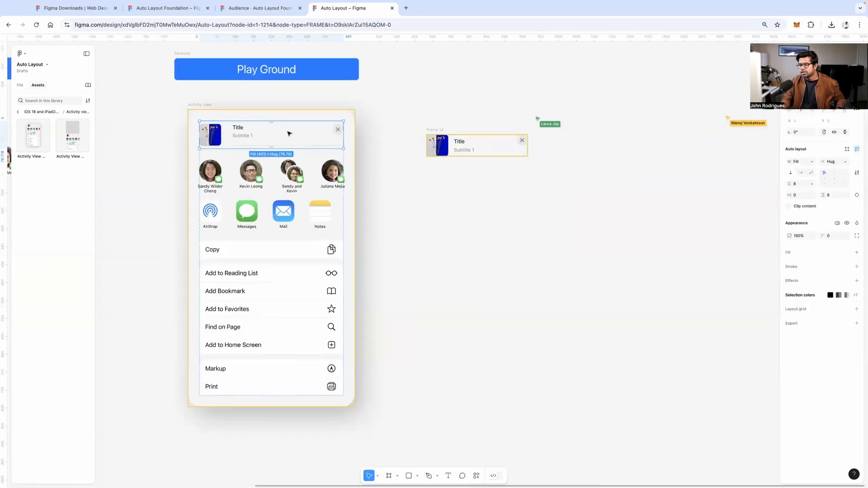
scroll(289, 136, "left", 3)
left_click(605, 180)
scroll(529, 167, "up", 5)
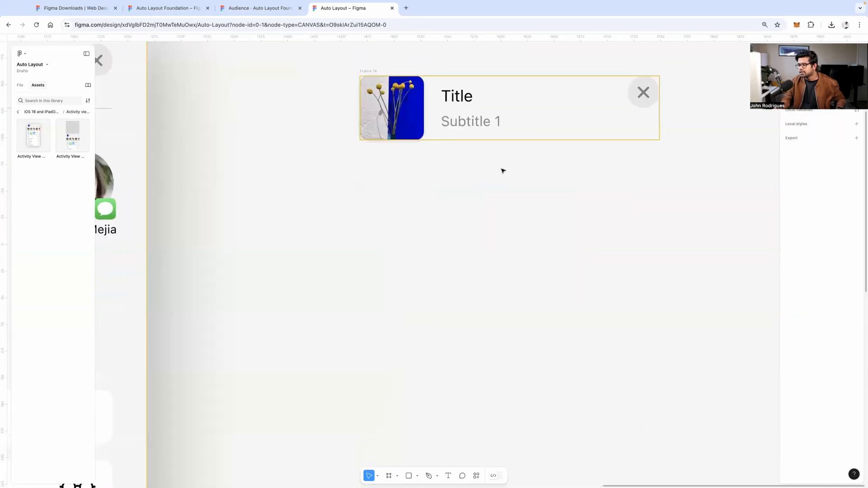
scroll(513, 162, "down", 2)
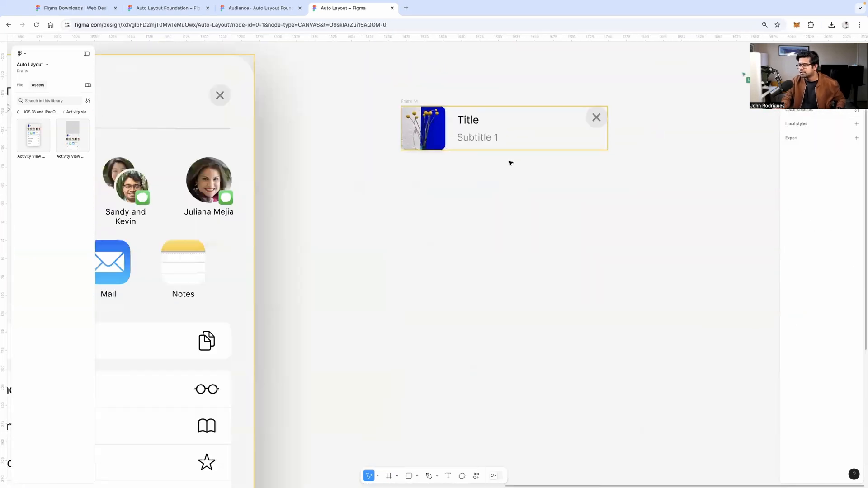
scroll(511, 163, "down", 2)
scroll(489, 171, "left", 2)
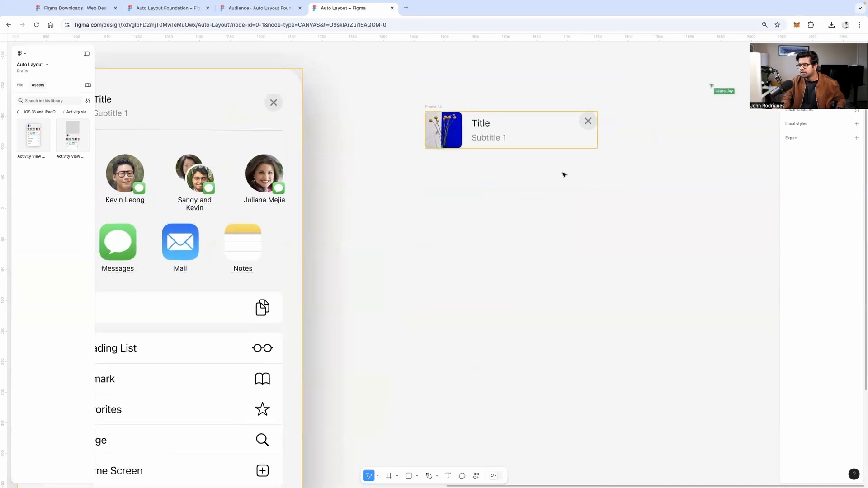
scroll(563, 175, "left", 2)
scroll(523, 125, "up", 2)
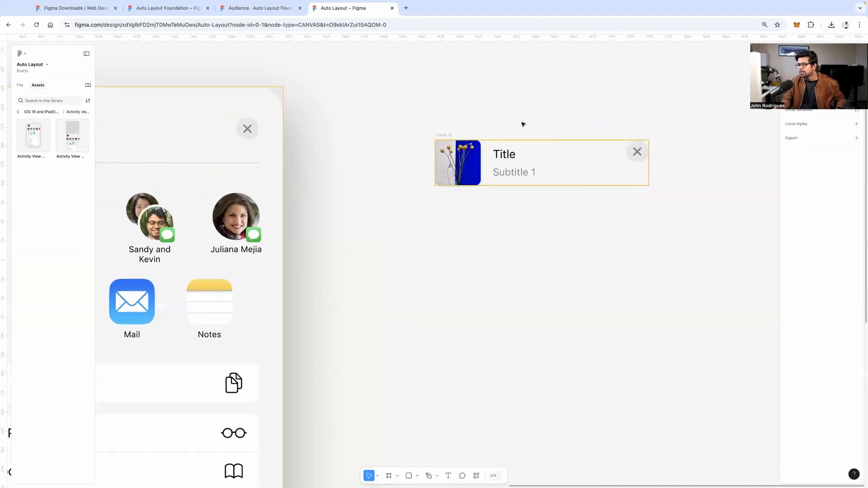
scroll(374, 142, "right", 2)
scroll(374, 149, "up", 2)
left_click(374, 154)
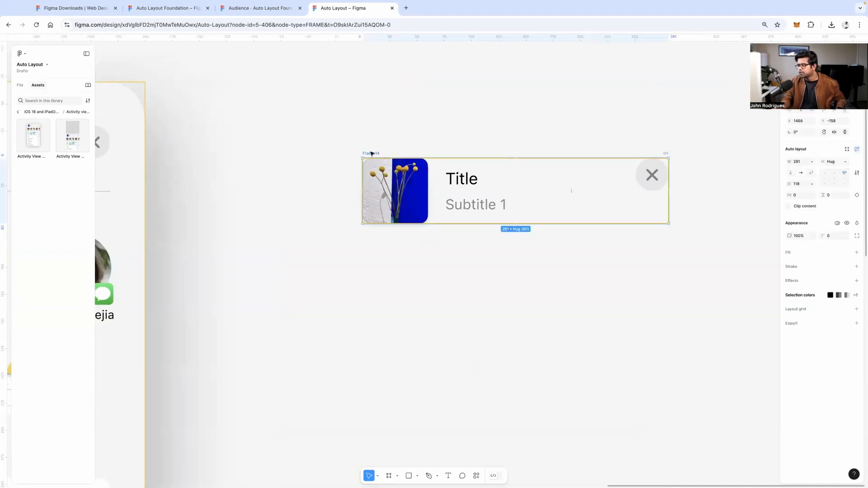
scroll(393, 156, "down", 1)
scroll(394, 157, "right", 1)
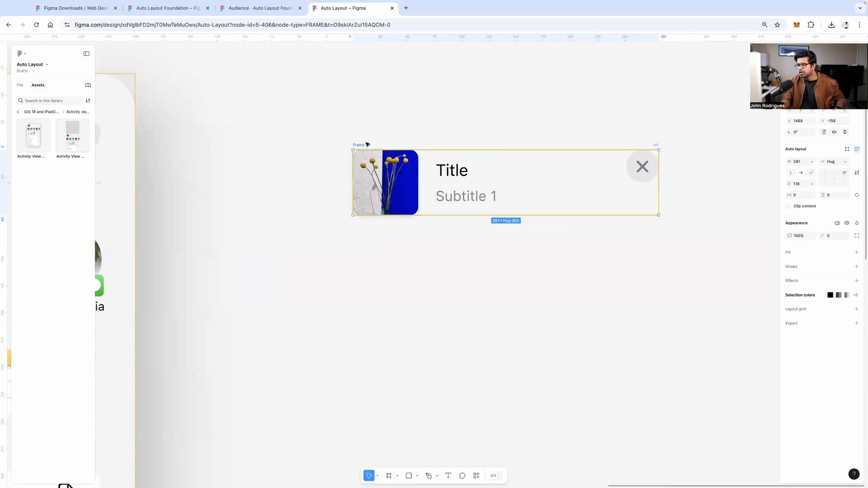
key("shift+a")
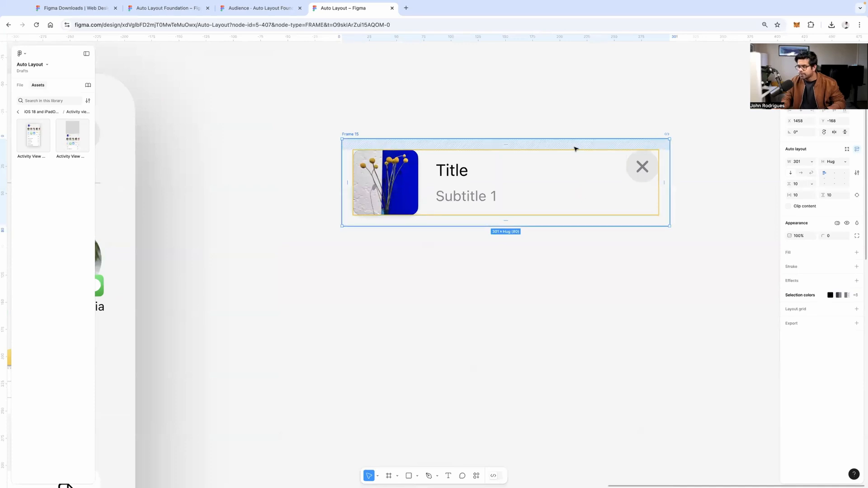
key("super+z")
left_click(545, 123)
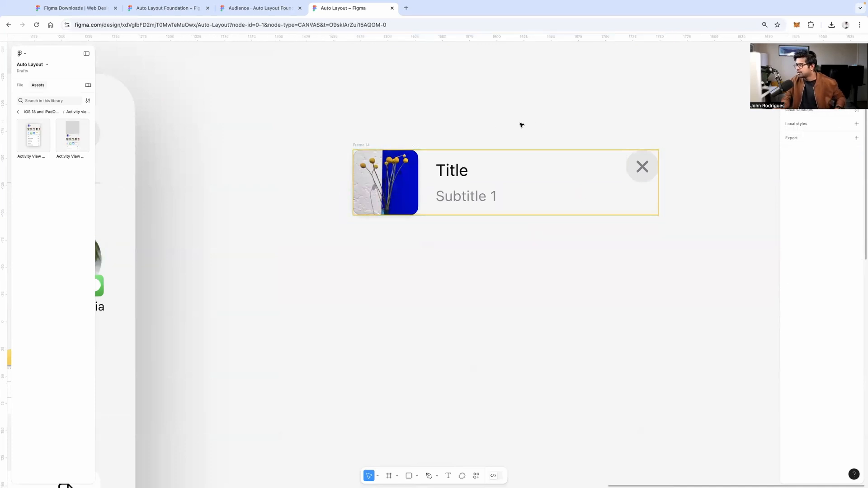
scroll(529, 129, "down", 3)
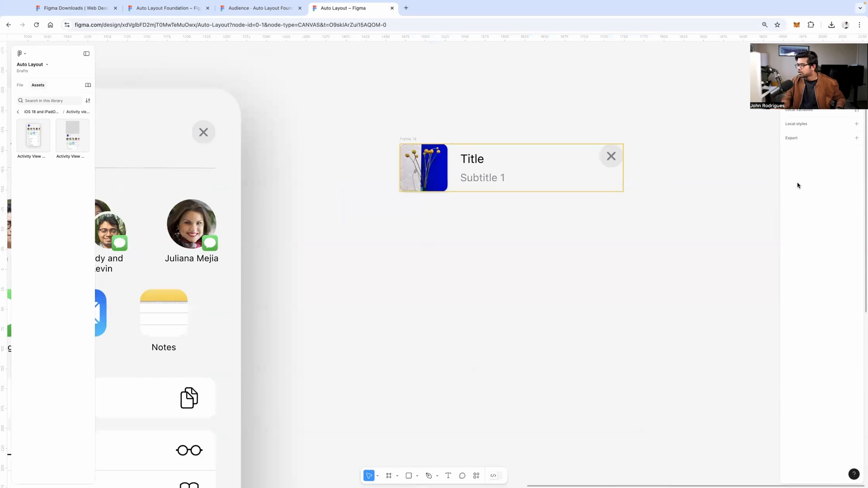
scroll(502, 244, "down", 5)
scroll(495, 231, "left", 5)
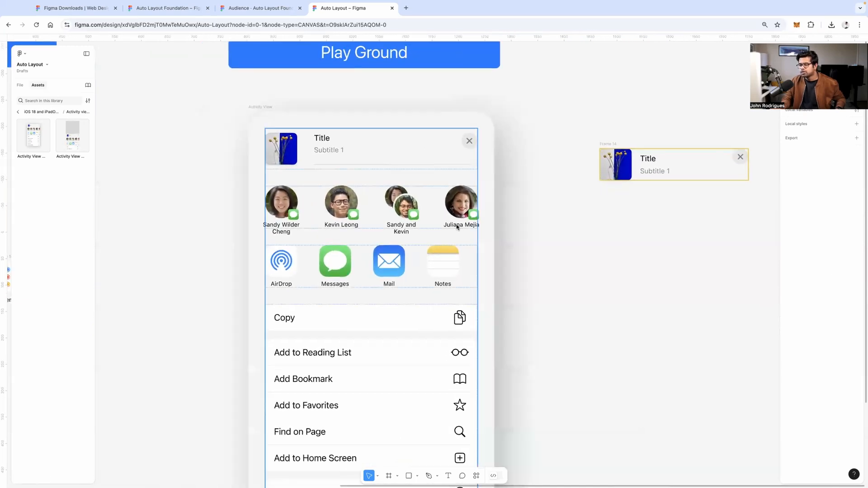
scroll(455, 226, "down", 3)
scroll(168, 219, "up", 10)
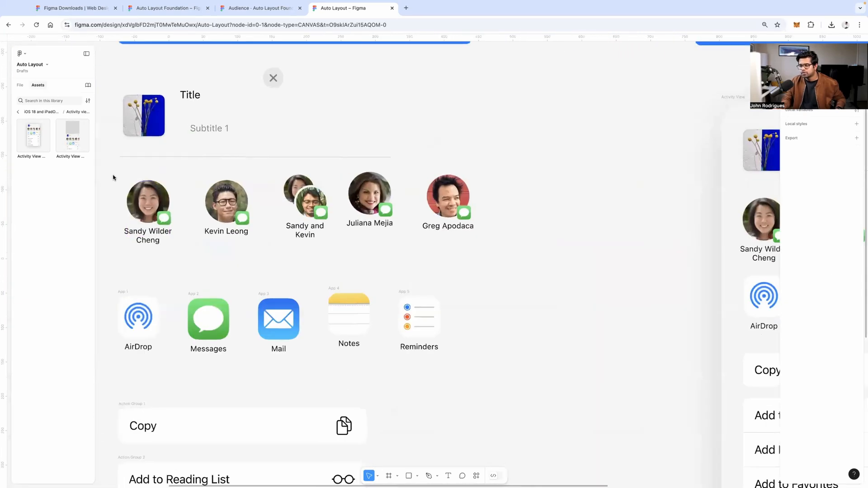
Duplicate the four contact avatars from Assets to below the header frame
left_click_drag(110, 175, 391, 240)
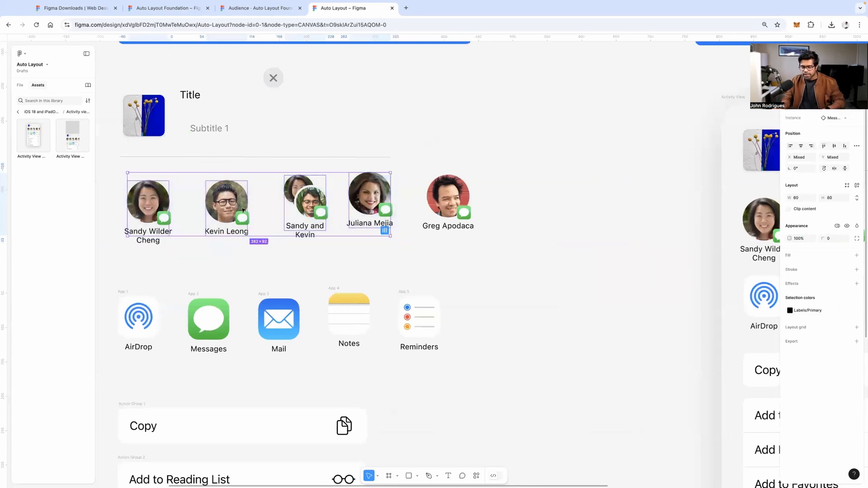
left_click_drag(242, 208, 557, 311)
left_click(557, 311)
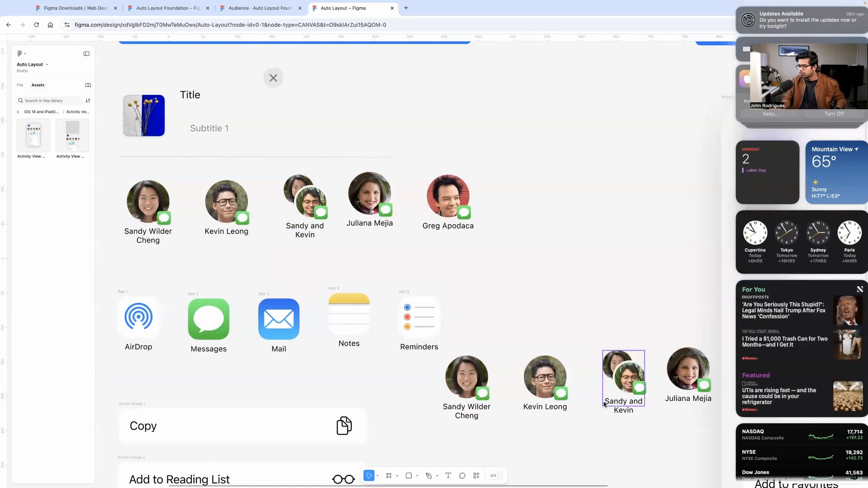
scroll(604, 403, "down", 2)
scroll(603, 402, "right", 2)
left_click_drag(624, 354, 361, 304)
scroll(409, 313, "down", 6)
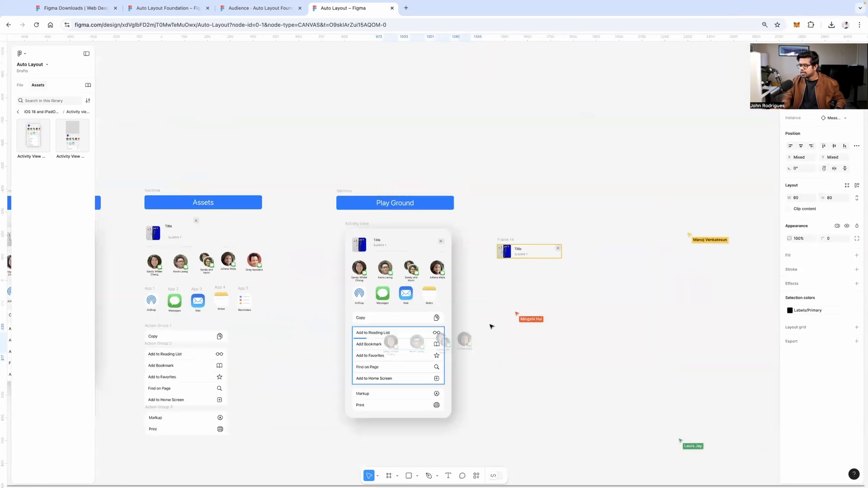
scroll(505, 289, "up", 6)
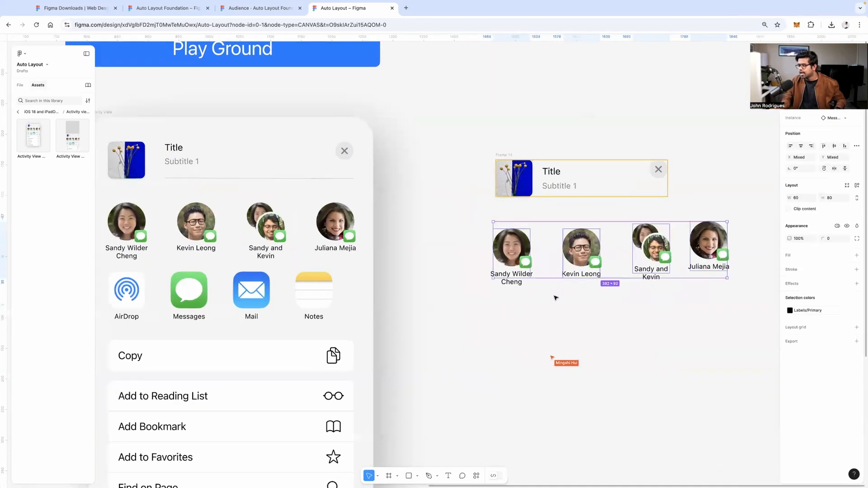
left_click(522, 307)
scroll(520, 308, "right", 1)
scroll(520, 308, "right", 1)
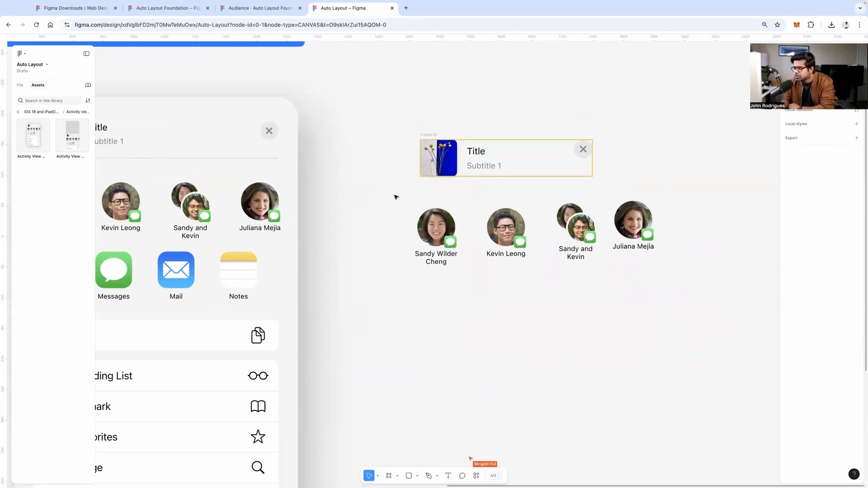
Tidy up the four avatars so they sit evenly 54 apart, then reselect them
left_click_drag(390, 192, 690, 277)
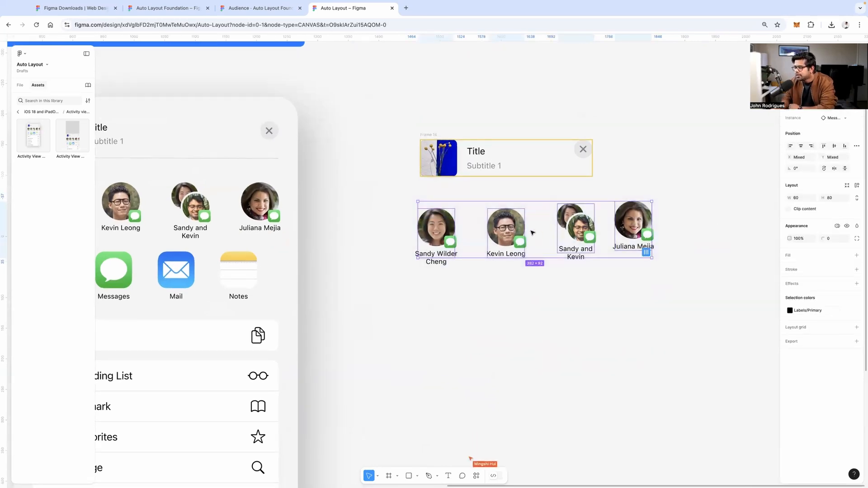
left_click(647, 253)
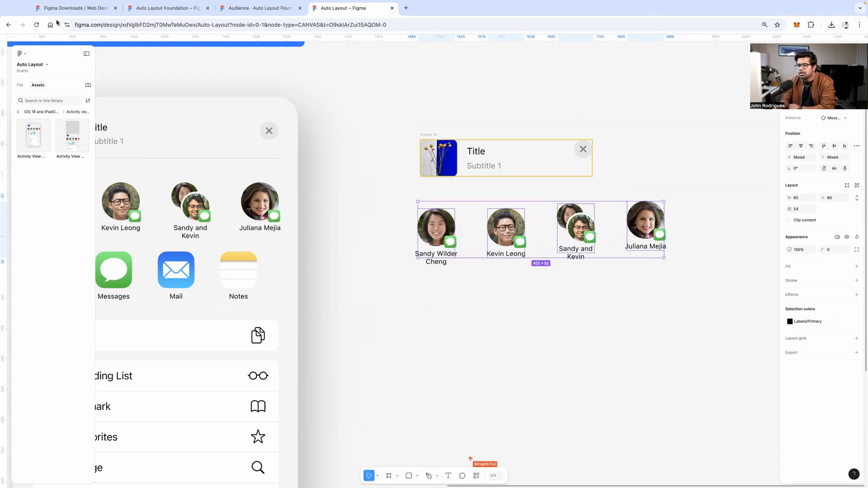
left_click(396, 204)
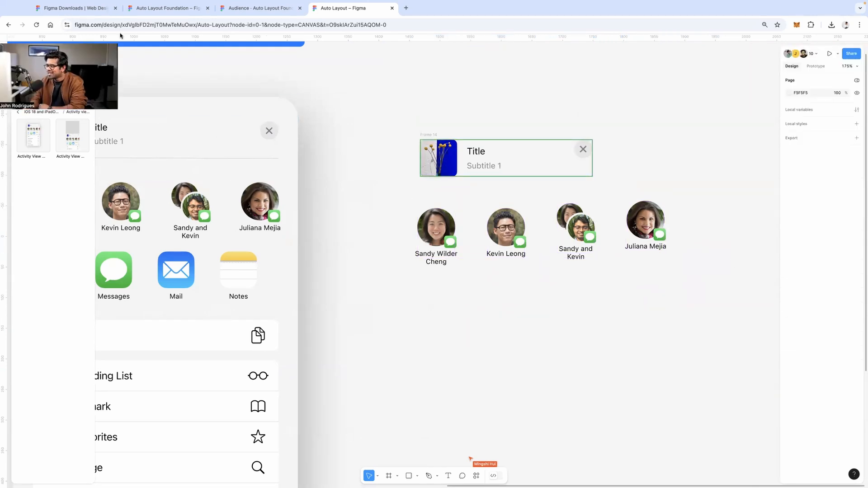
left_click_drag(374, 187, 732, 291)
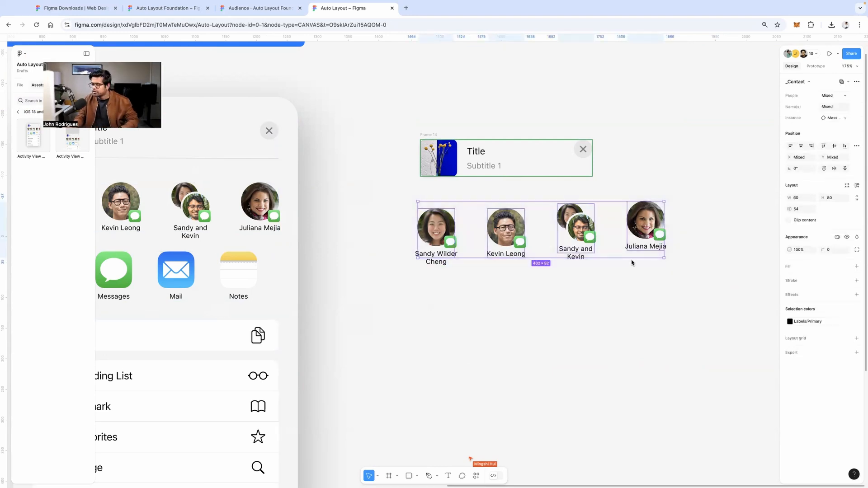
Wrap the avatars in Frame 15 auto layout, trying 54, Auto and 33 gaps
key("shift+a")
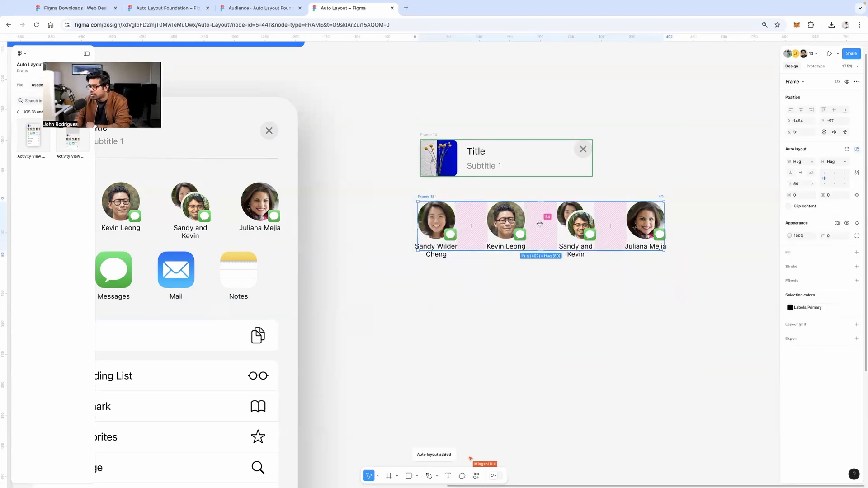
mouse_move(540, 223)
left_mouse_down()
mouse_move(628, 220)
mouse_move(527, 220)
mouse_move(565, 221)
mouse_move(546, 219)
left_mouse_up()
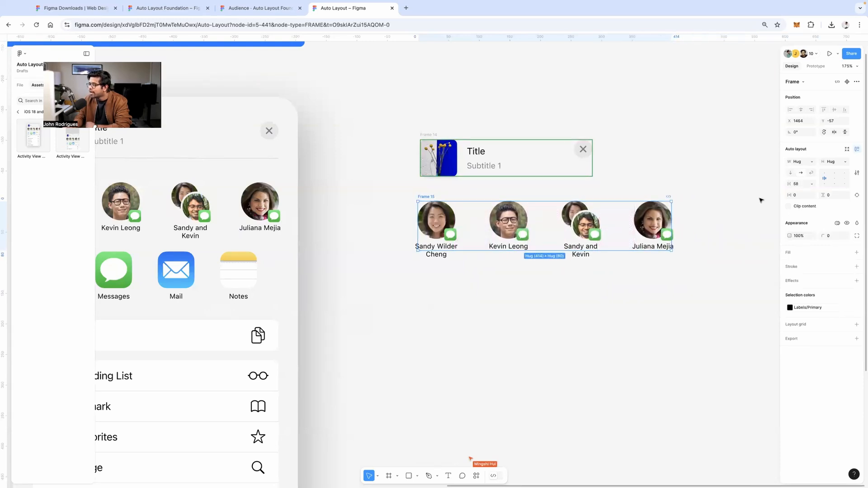
left_click(814, 183)
left_click(814, 183)
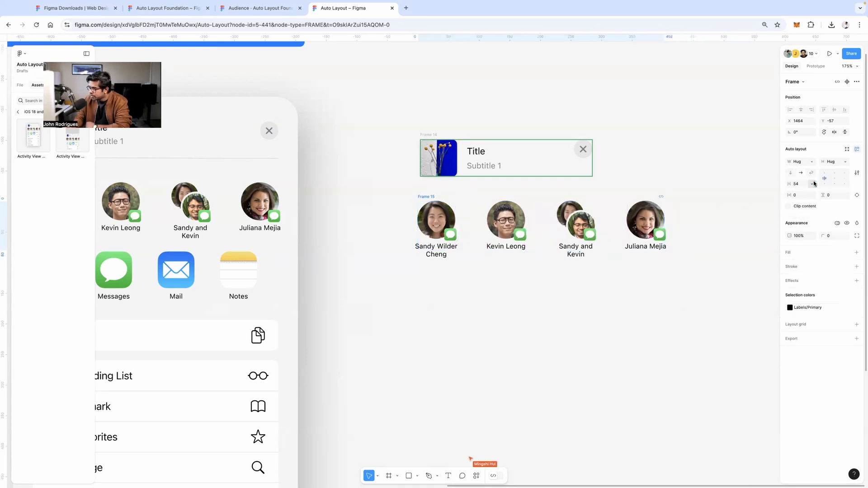
left_click(814, 183)
left_click(809, 188)
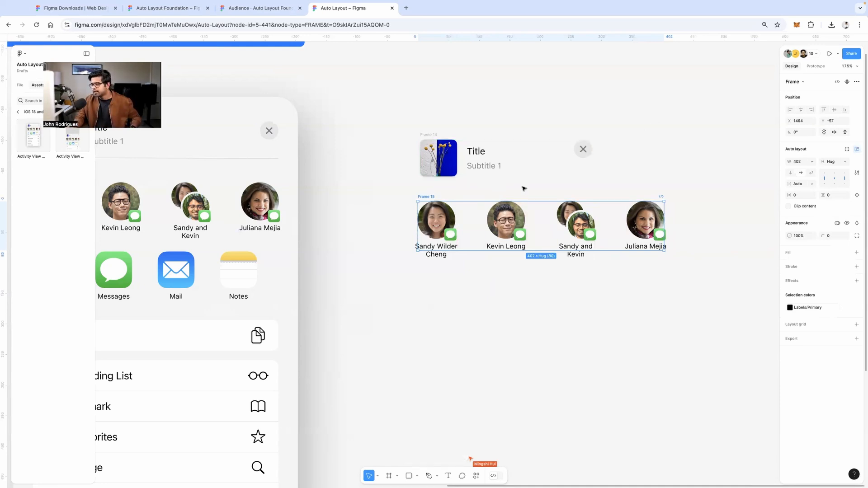
left_click_drag(454, 227, 464, 228)
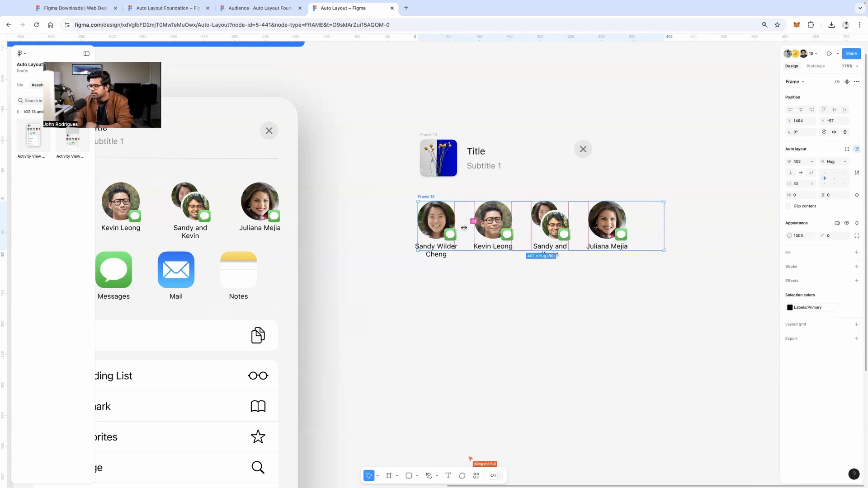
Keep Frame 15's height on Hug and set Auto spacing across its 339 width
left_click(577, 194)
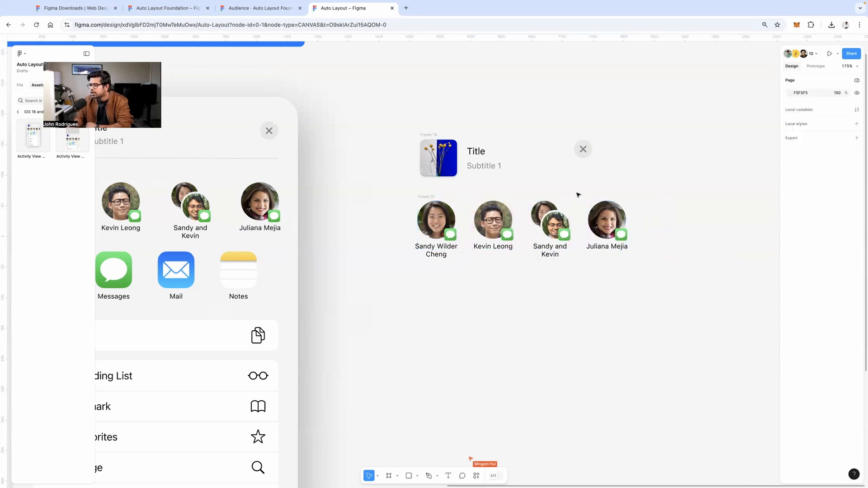
left_click(447, 201)
left_click(812, 161)
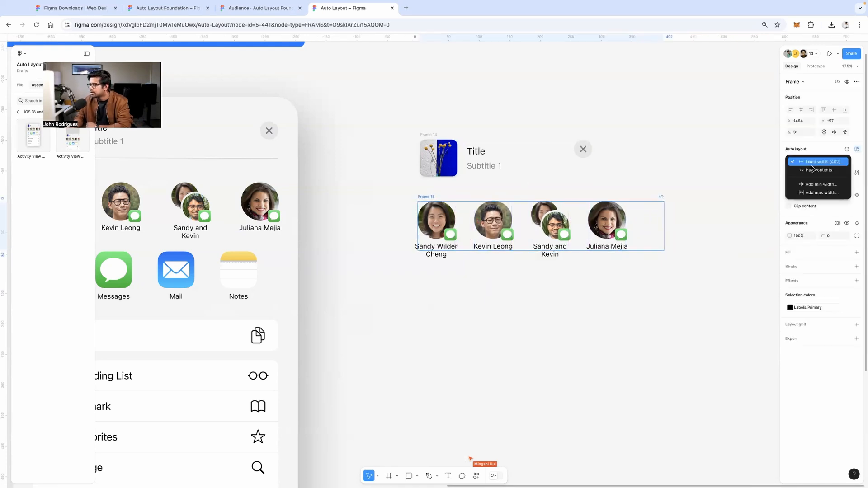
left_click(809, 169)
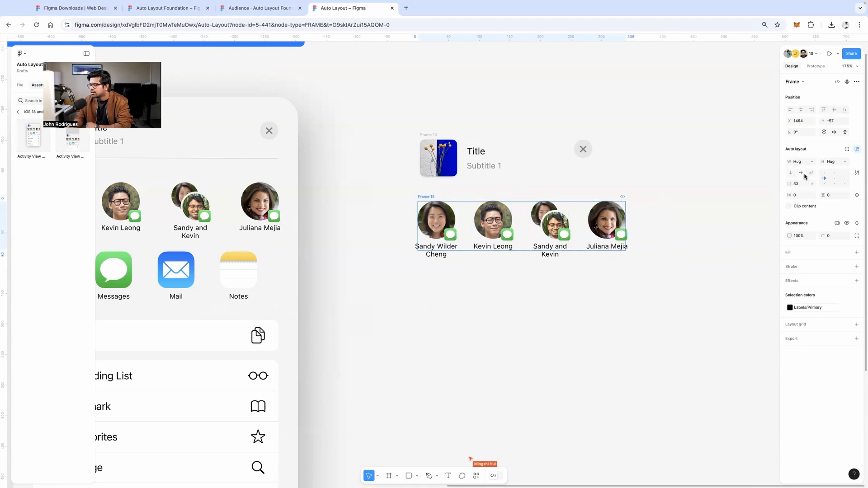
left_click(845, 164)
left_click(838, 165)
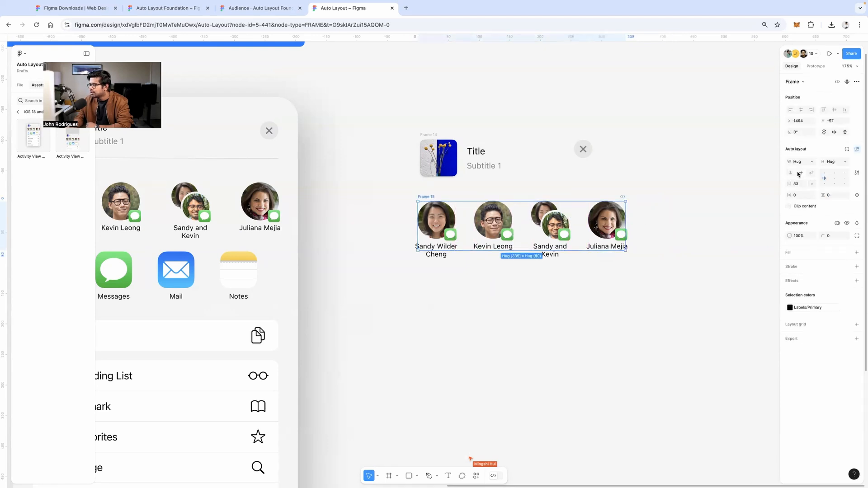
left_click(810, 183)
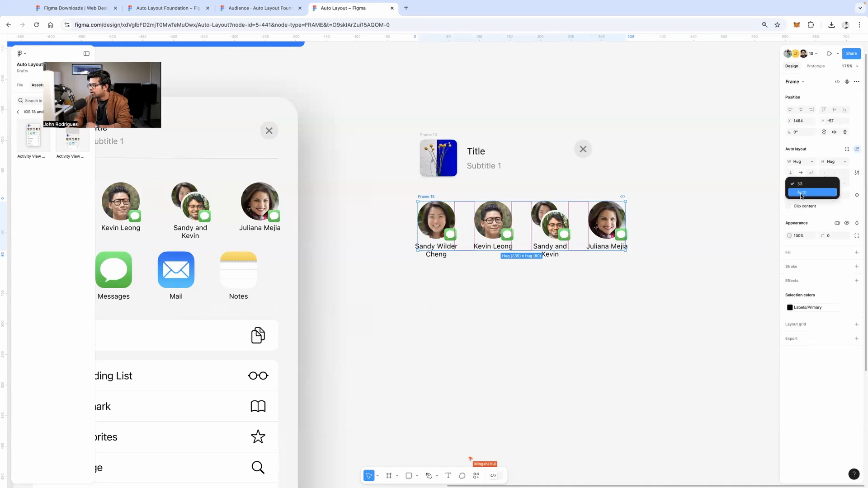
left_click(800, 198)
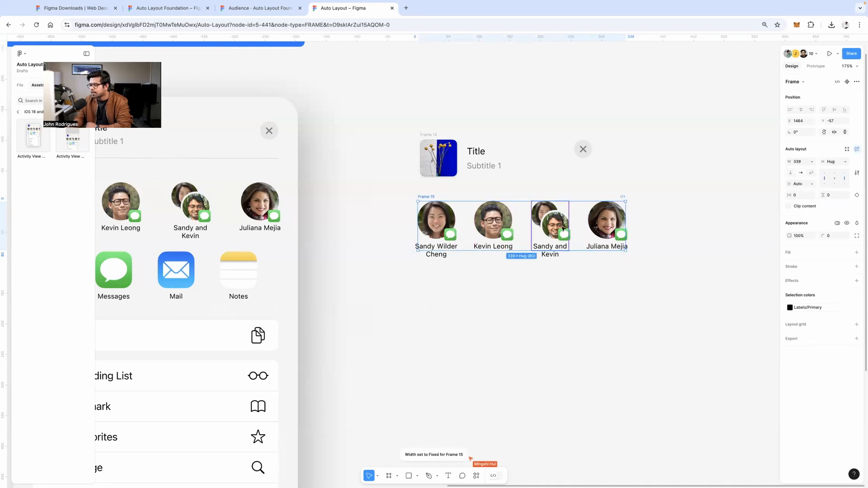
left_click(489, 272)
scroll(488, 272, "down", 1)
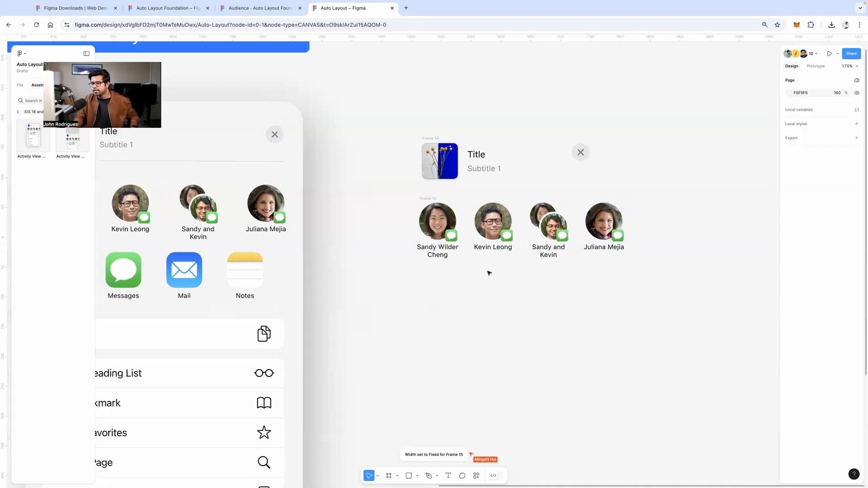
scroll(489, 272, "down", 5)
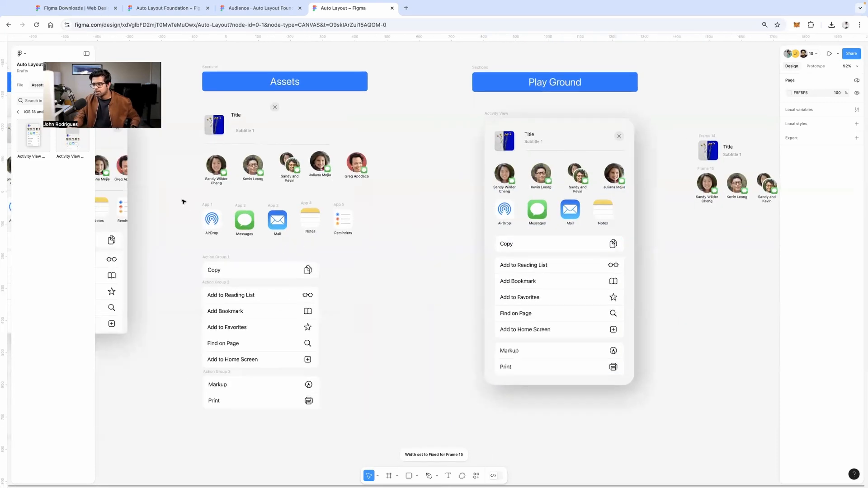
Copy the AirDrop, Messages, Mail and Notes icons into Frame 16, 366 wide with Auto gap
left_click_drag(182, 202, 304, 226)
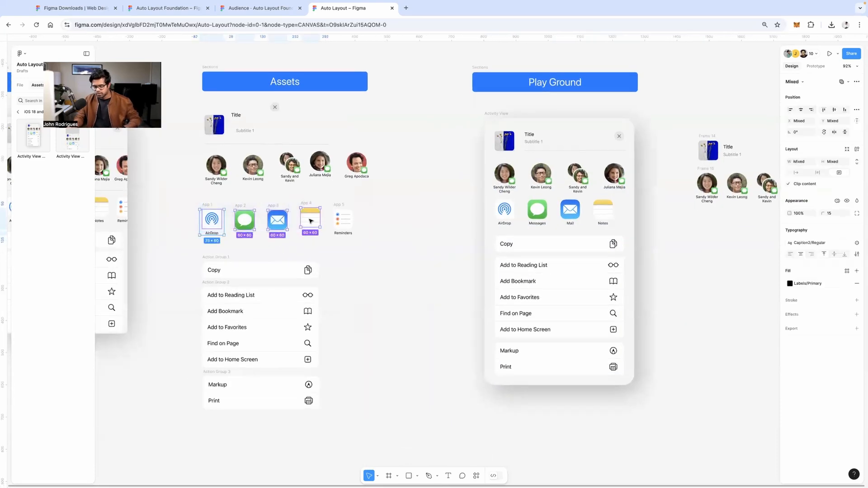
left_click_drag(752, 244, 786, 234)
scroll(613, 241, "right", 3)
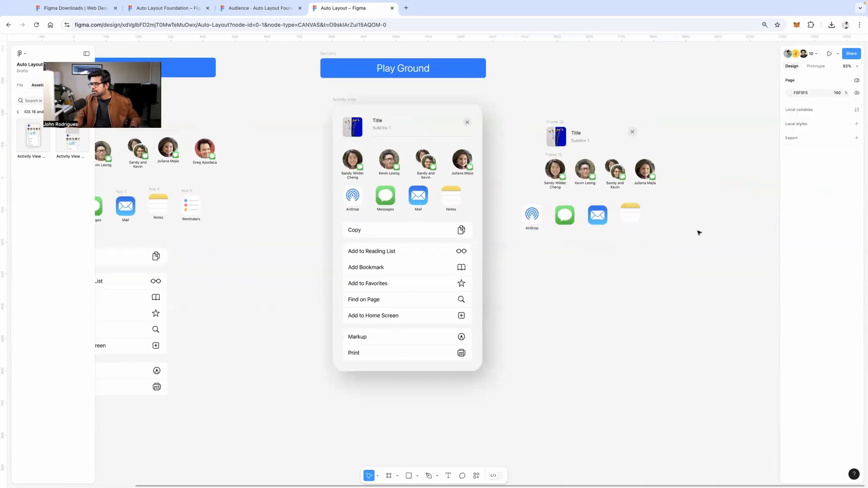
scroll(696, 233, "up", 5)
left_click_drag(326, 161, 653, 230)
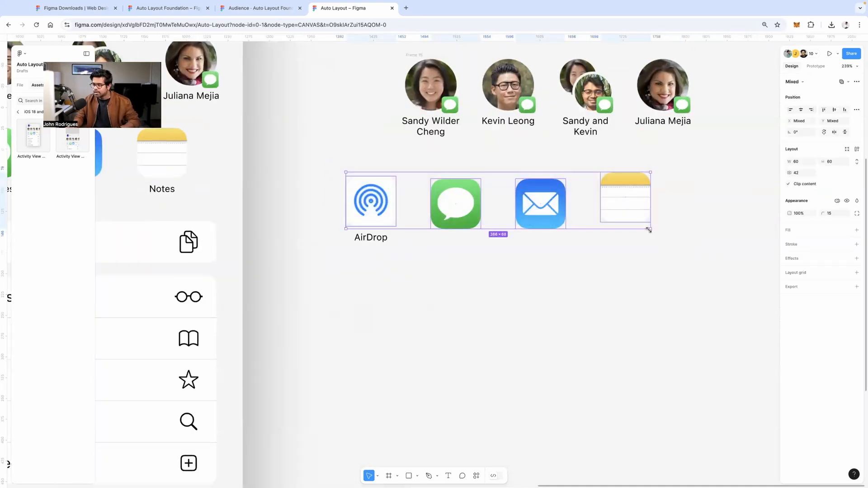
key("shift+a")
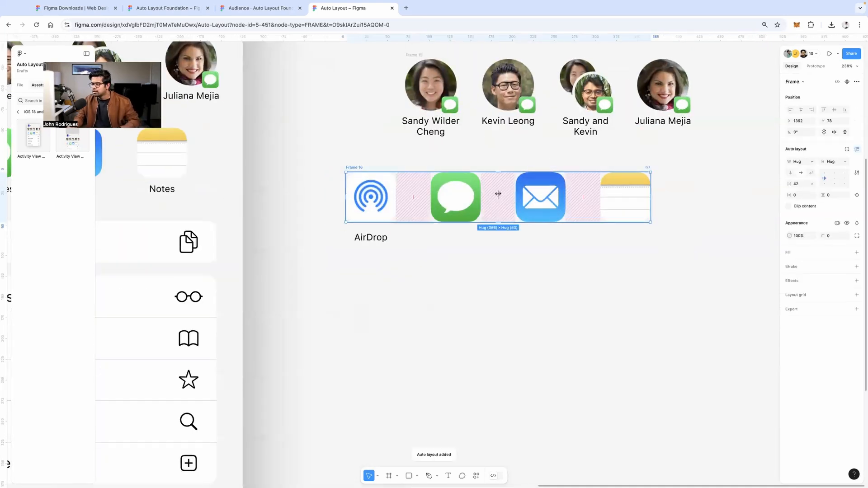
left_click(812, 185)
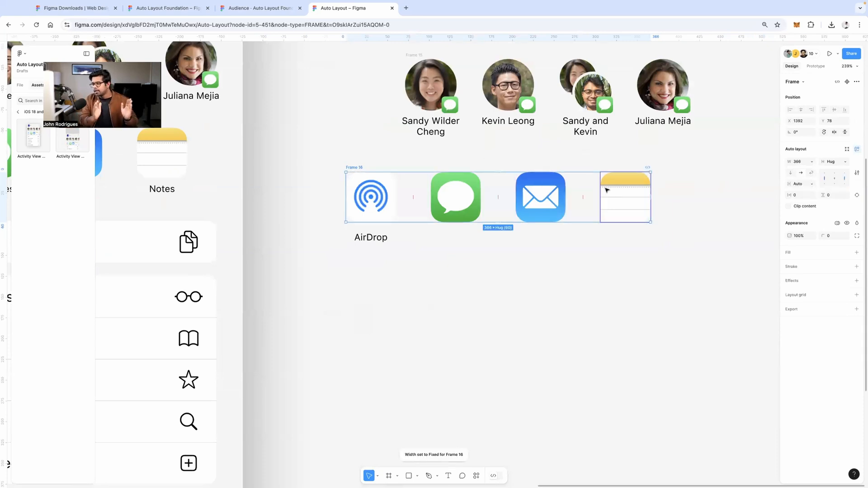
scroll(607, 190, "down", 2)
Narrow the width of the Activity View frame
scroll(626, 185, "down", 10)
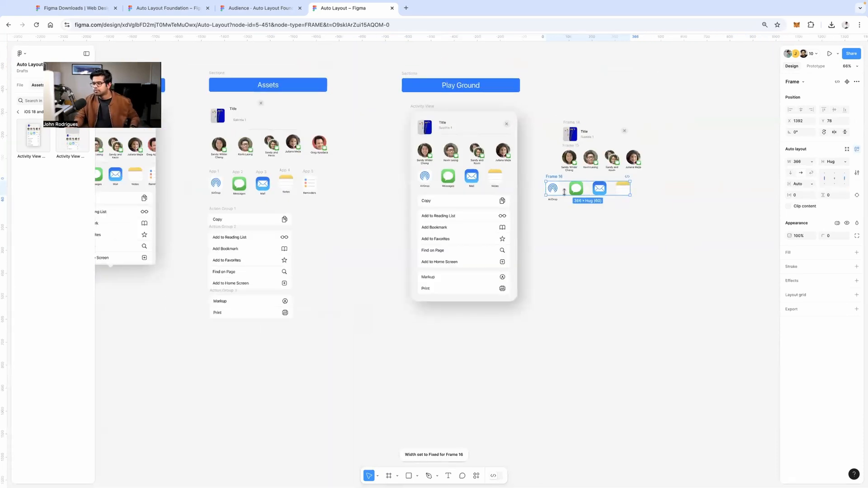
left_click(517, 173)
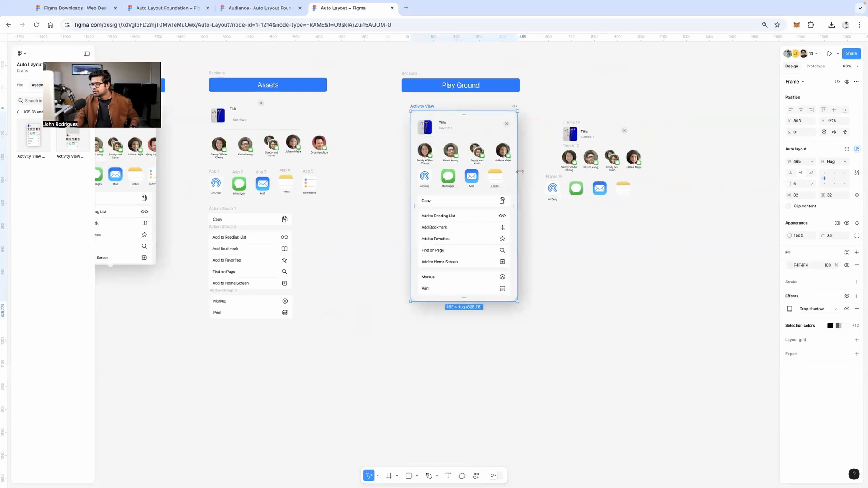
left_click_drag(602, 171, 530, 164)
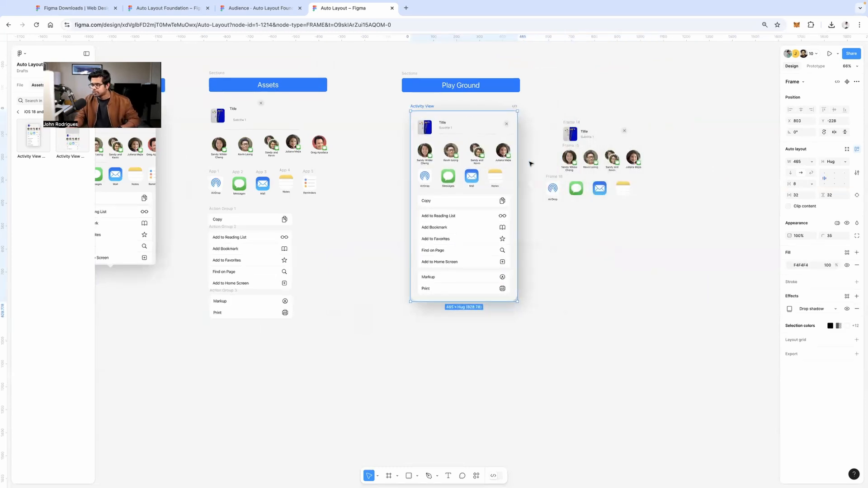
left_click(723, 146)
scroll(703, 145, "up", 5)
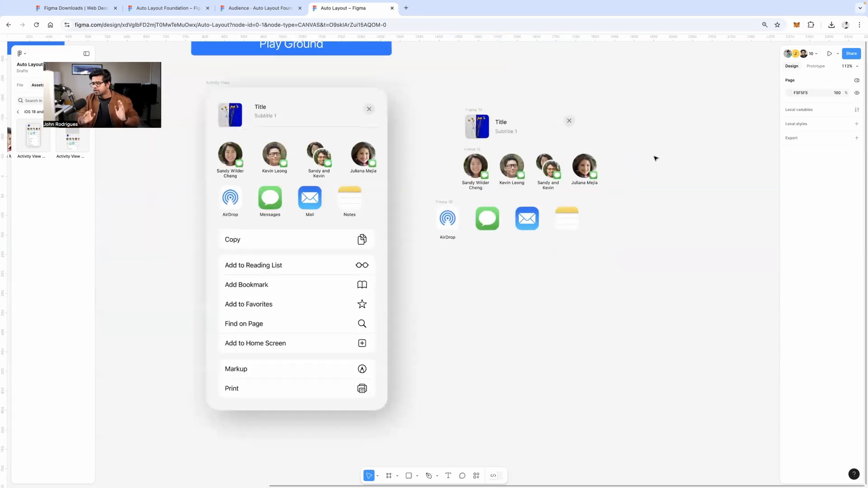
Move Frame 16 right so its left edge aligns under Frame 15
left_click_drag(428, 194, 624, 248)
left_click_drag(550, 222, 576, 226)
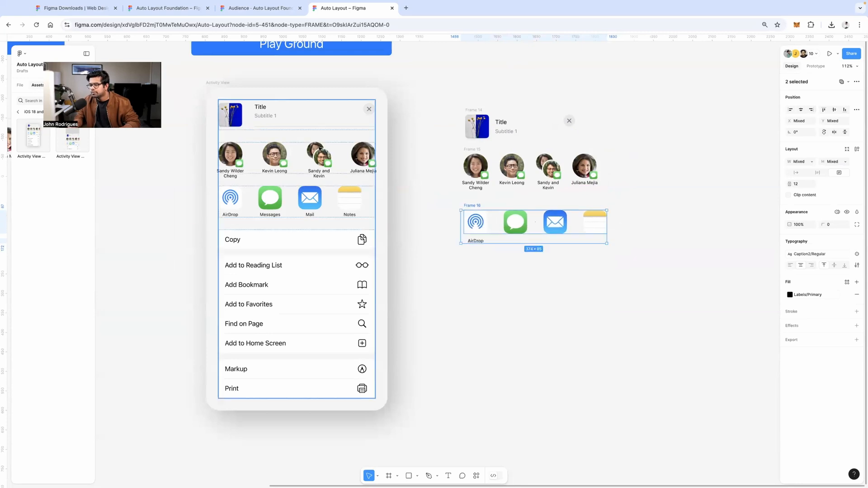
left_click(493, 295)
scroll(493, 295, "down", 5)
scroll(515, 272, "up", 1)
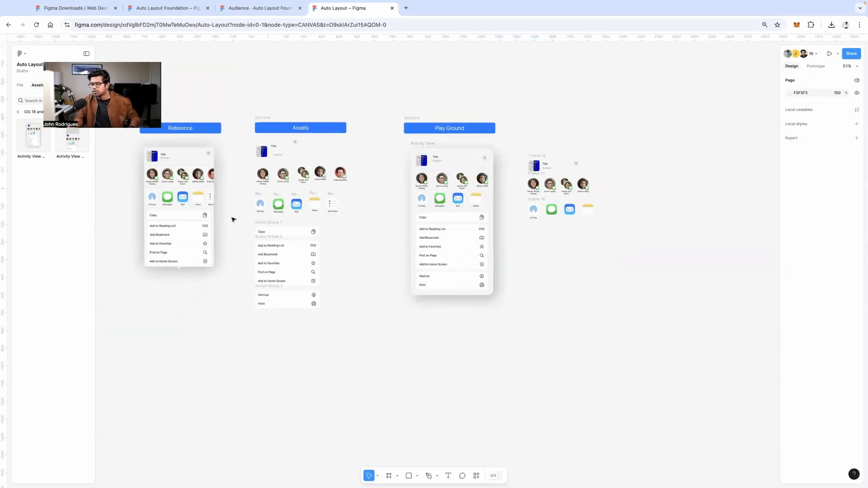
scroll(232, 217, "up", 4)
Duplicate the Copy, Reading List and Markup/Print action groups below the app-icon row
left_click_drag(240, 217, 451, 409)
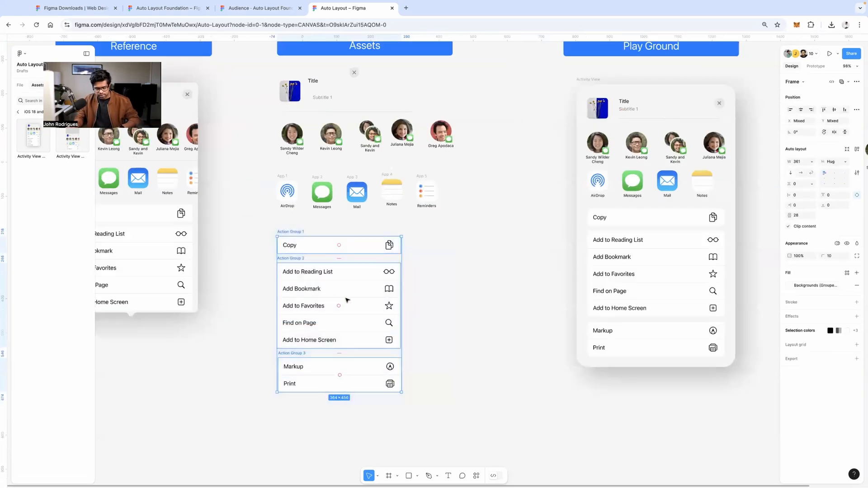
left_click_drag(341, 290, 824, 352)
scroll(640, 333, "right", 8)
scroll(455, 260, "down", 1)
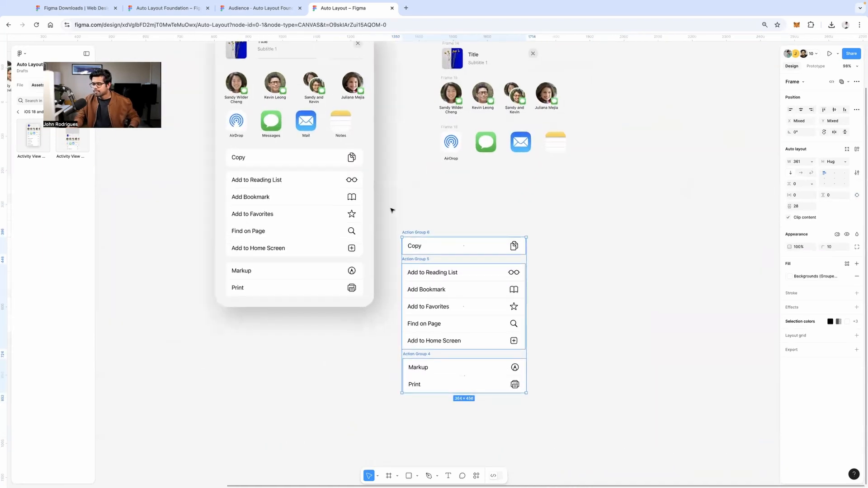
left_click_drag(391, 211, 590, 431)
left_click_drag(483, 324, 514, 289)
left_click(532, 221)
scroll(538, 208, "up", 5)
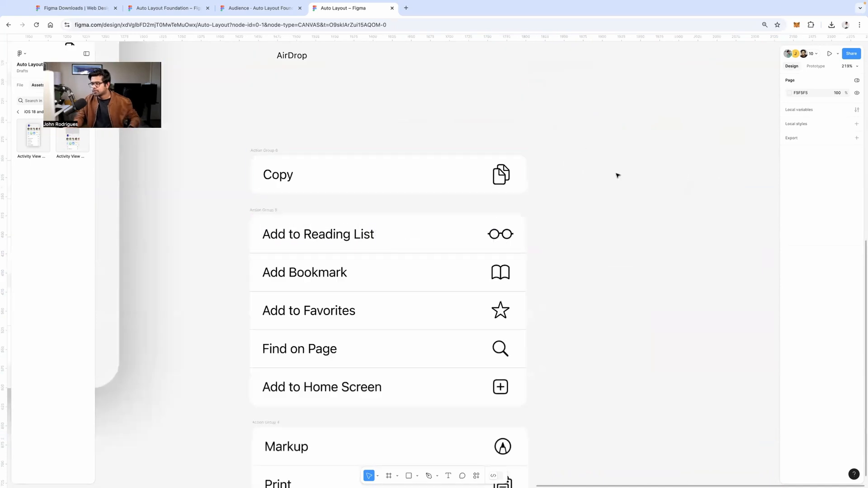
scroll(601, 167, "down", 2)
scroll(601, 167, "left", 2)
Nudge the Copy action group row upward
left_click(457, 136)
scroll(457, 136, "down", 3)
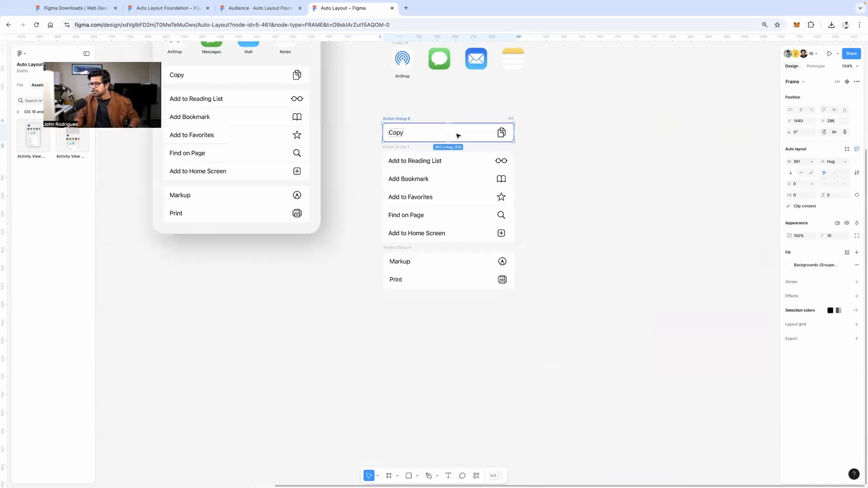
scroll(453, 136, "up", 1)
scroll(452, 135, "up", 1)
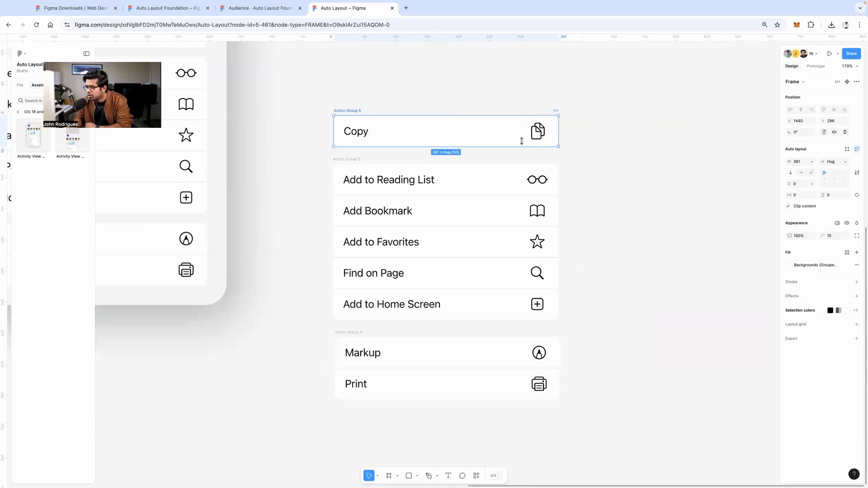
left_click(627, 141)
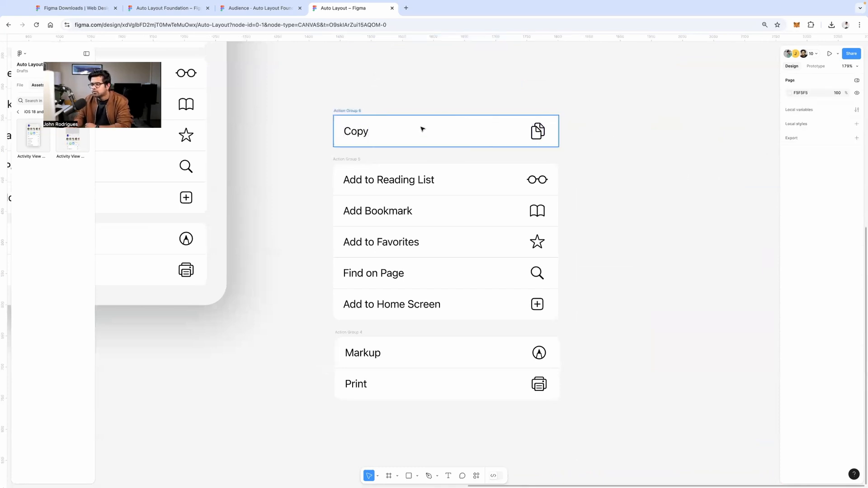
mouse_move(423, 130)
left_mouse_down()
mouse_move(414, 107)
mouse_move(412, 118)
left_mouse_up()
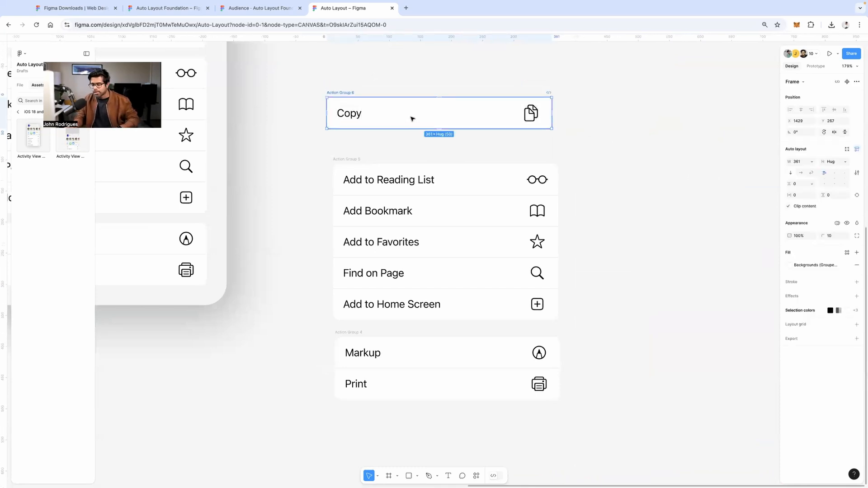
Undo the Copy row move and wrap all three action groups in Frame 17
key("super+z")
scroll(617, 127, "down", 1)
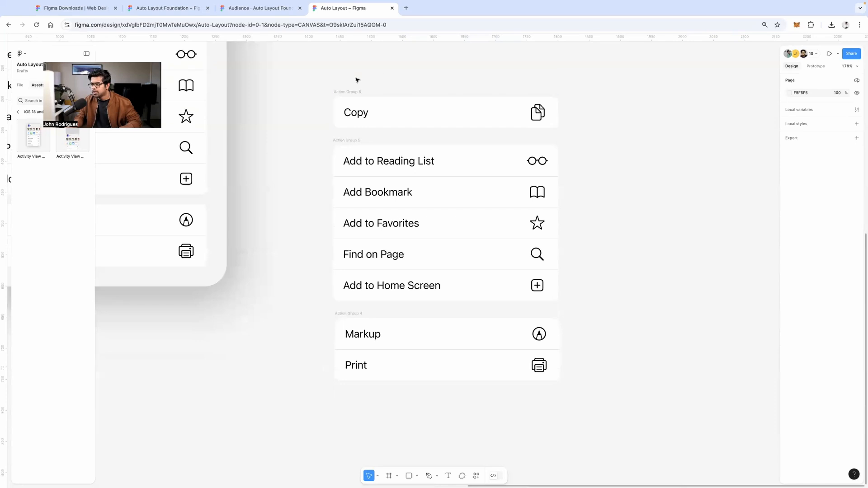
left_click(348, 91)
left_click(349, 140, "shift")
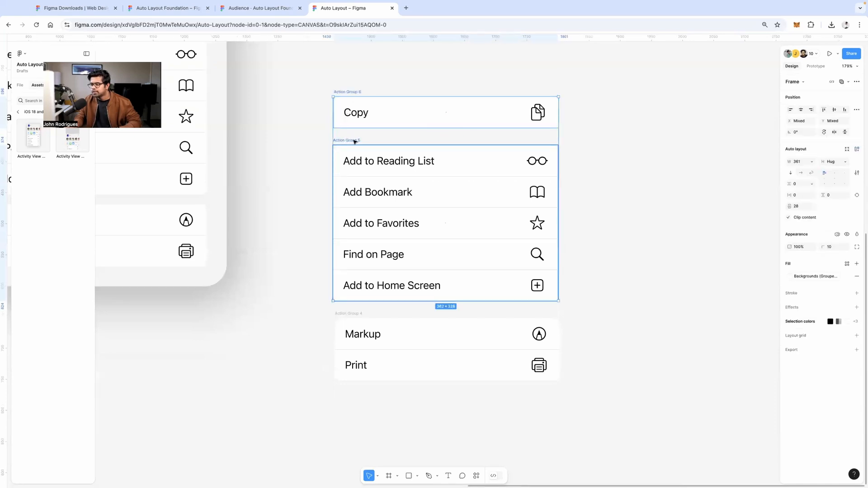
left_click(360, 313, "shift")
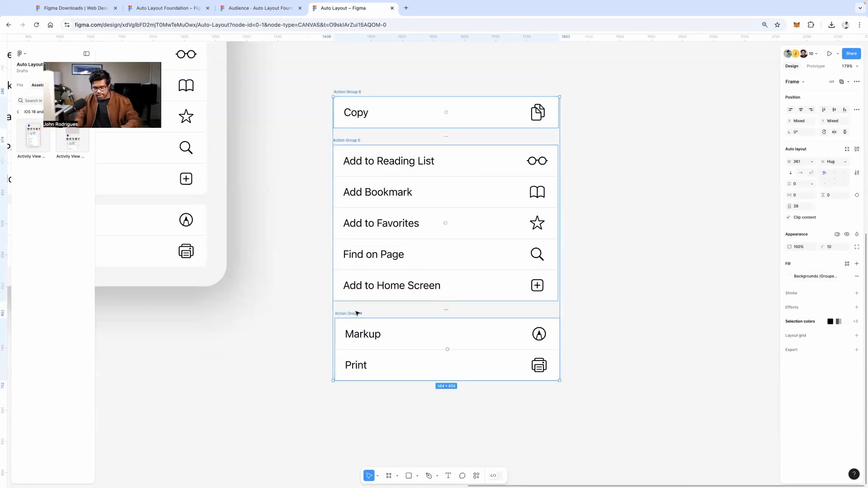
key("shift+a")
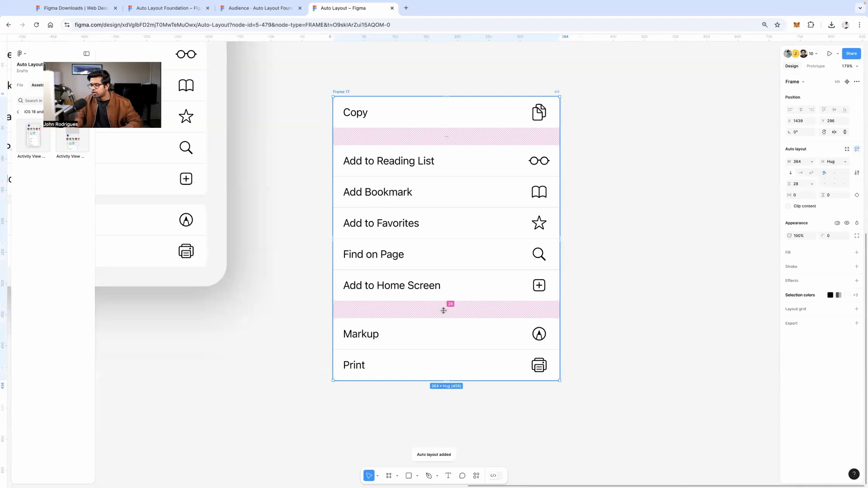
Set the gap between the stacked action groups to 16
mouse_move(443, 311)
left_mouse_down()
mouse_move(446, 297)
mouse_move(448, 305)
left_mouse_up()
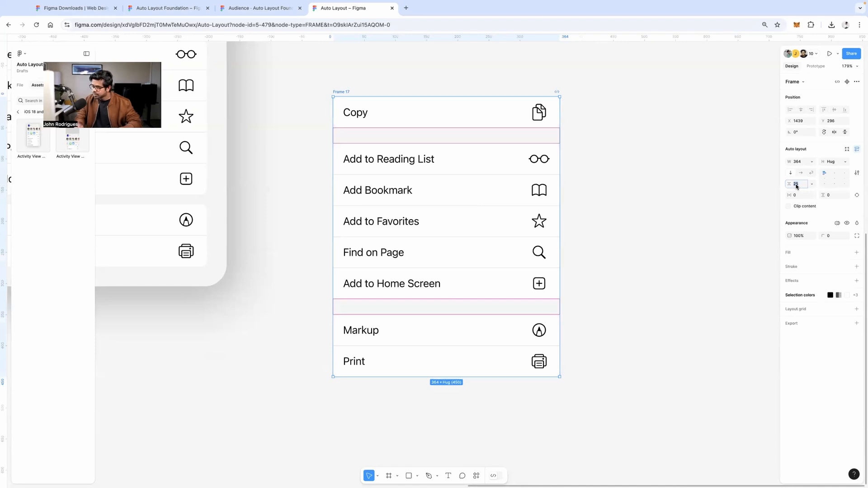
type("16")
key("Return")
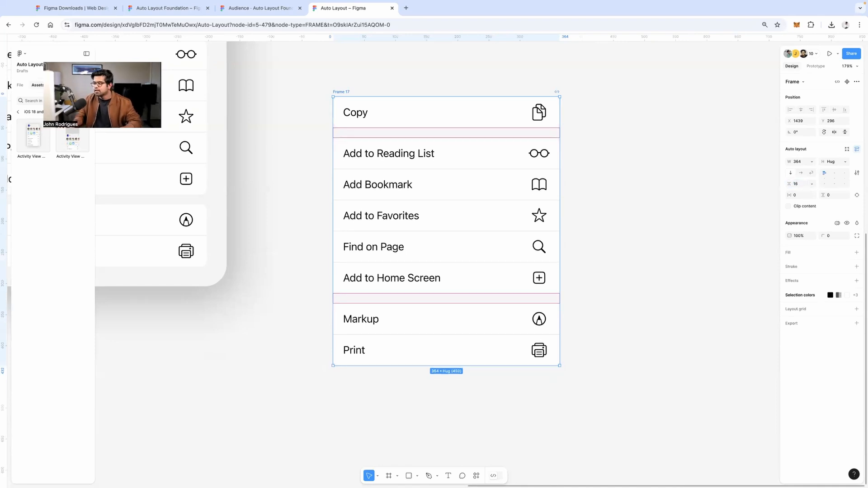
left_click(607, 157)
scroll(607, 157, "down", 5)
scroll(587, 161, "up", 1)
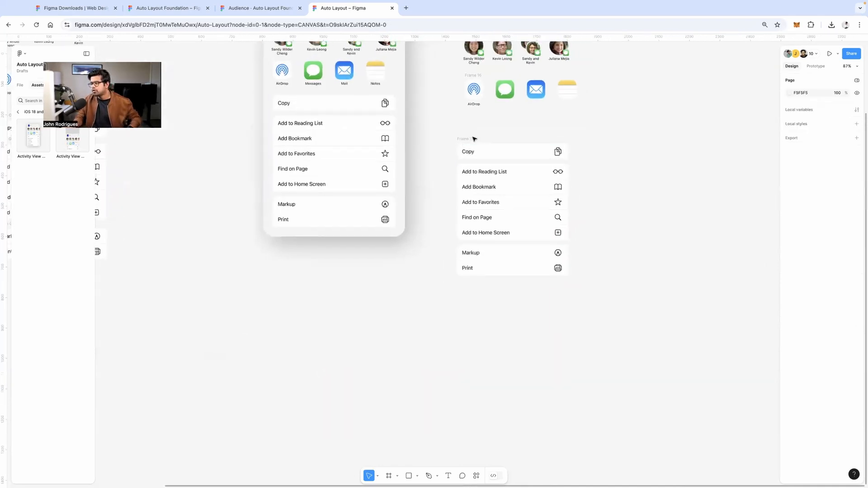
left_click(473, 139)
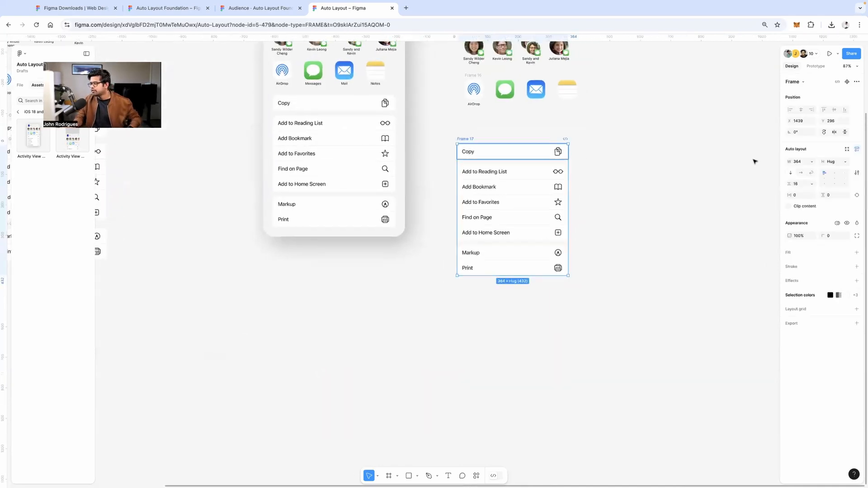
Try horizontal and wrap layouts on Frame 17 at 908 wide, undoing the reflow
left_click(801, 172)
key("super+z")
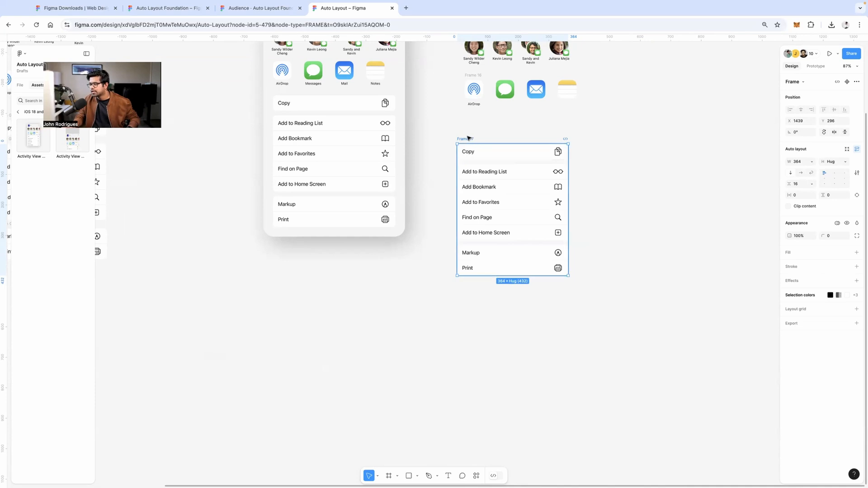
left_click_drag(693, 170, 734, 169)
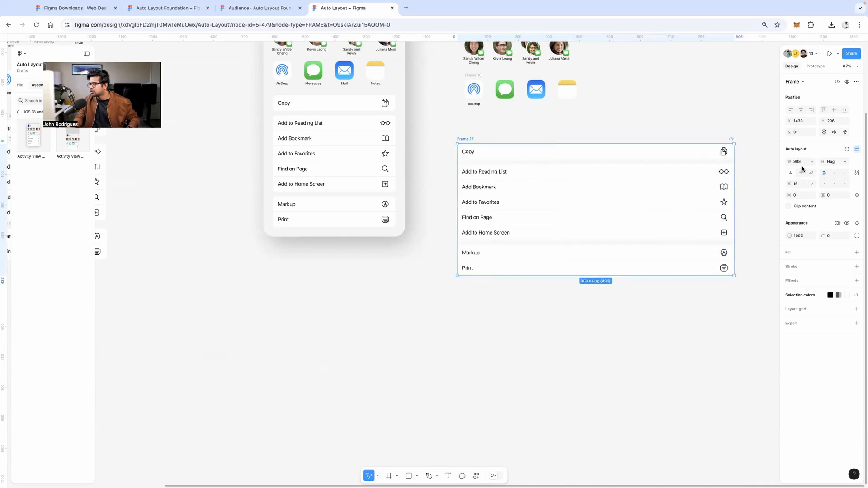
left_click(803, 173)
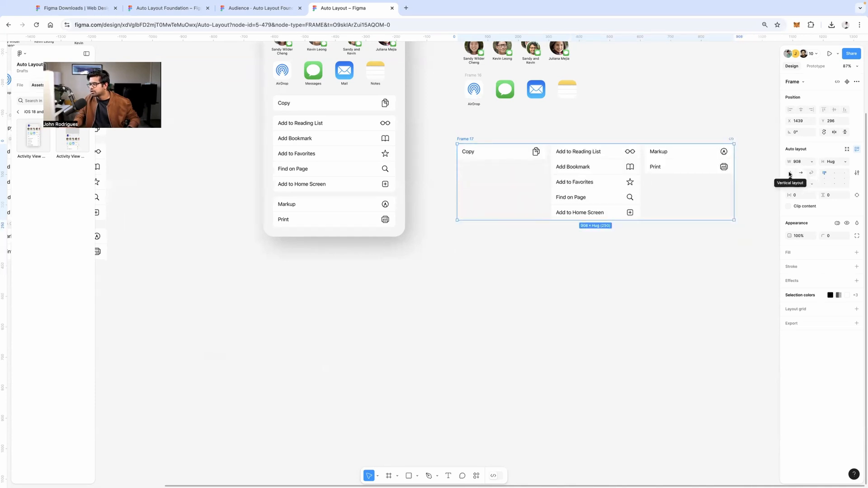
left_click(791, 173)
left_click(802, 173)
left_click(791, 174)
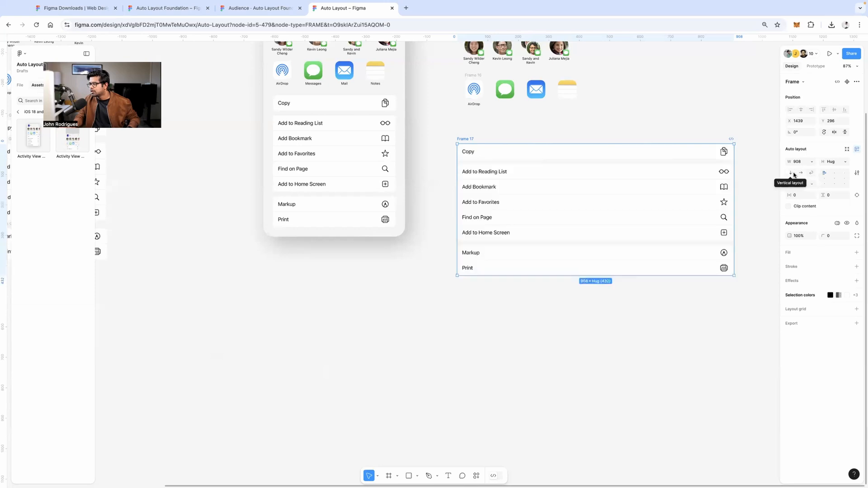
left_click(812, 173)
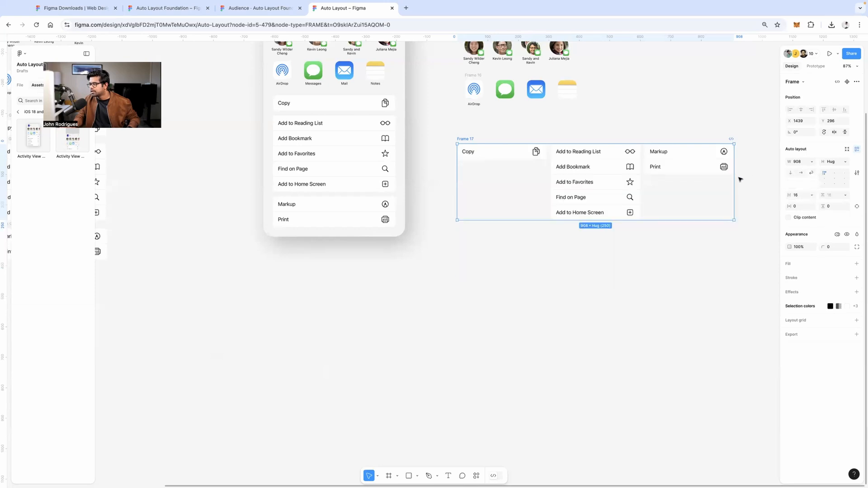
left_click_drag(670, 176, 543, 173)
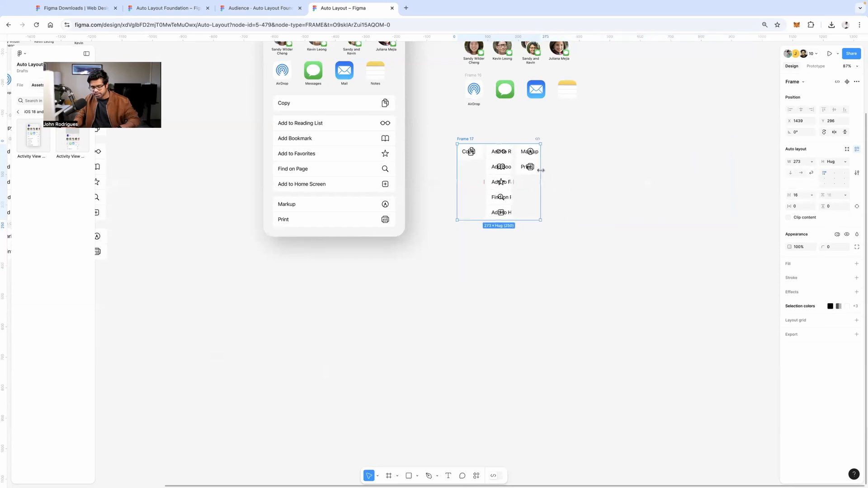
key("super+z")
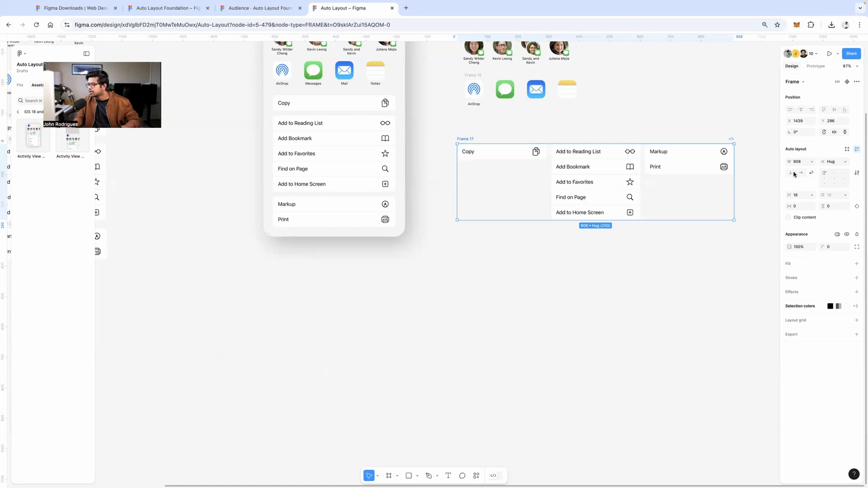
Return Frame 17 to a vertical stack and narrow it to 358 wide
left_click(795, 174)
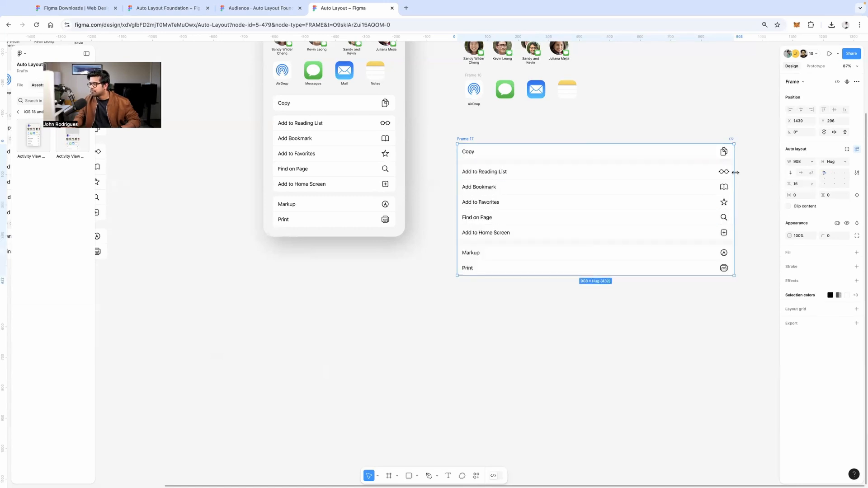
left_click_drag(736, 172, 567, 173)
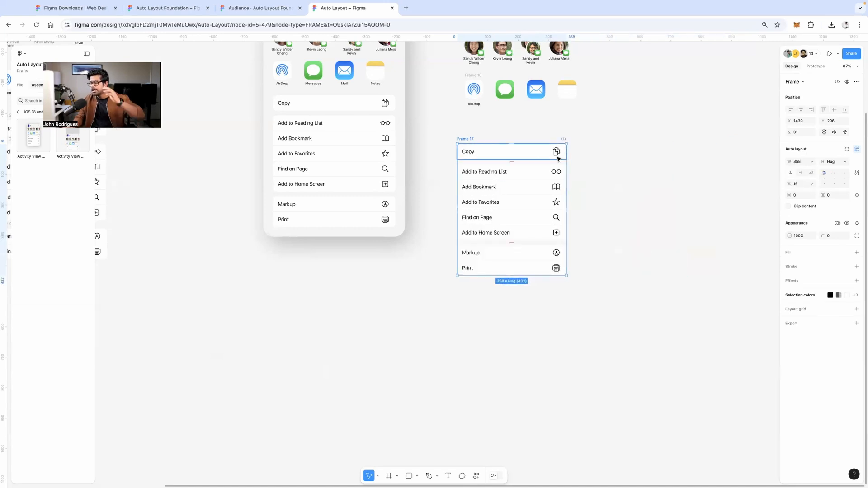
left_click(608, 118)
scroll(582, 128, "up", 3)
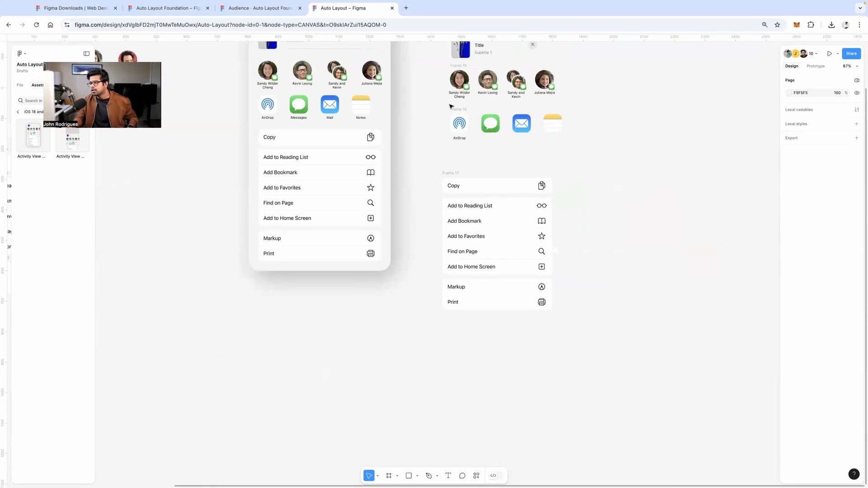
Flip Frame 16 vertical and back, then snap Frame 17's left edge under the rows above
scroll(450, 107, "up", 5)
left_click(442, 114)
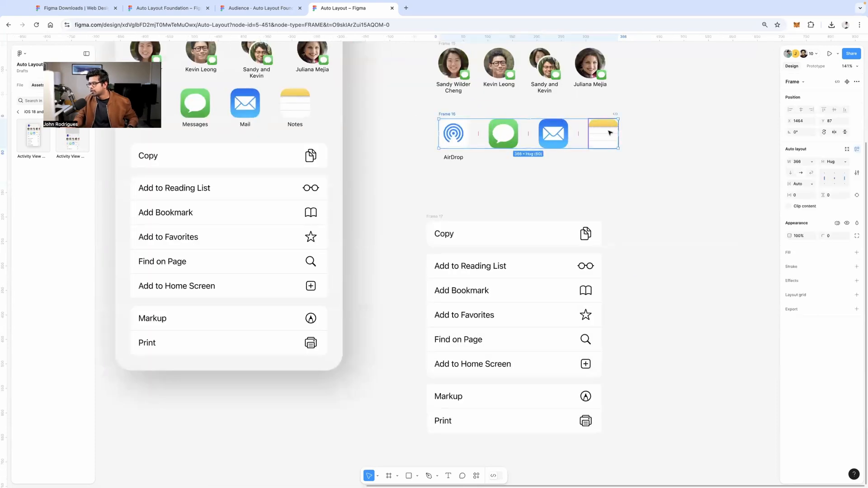
left_click(790, 174)
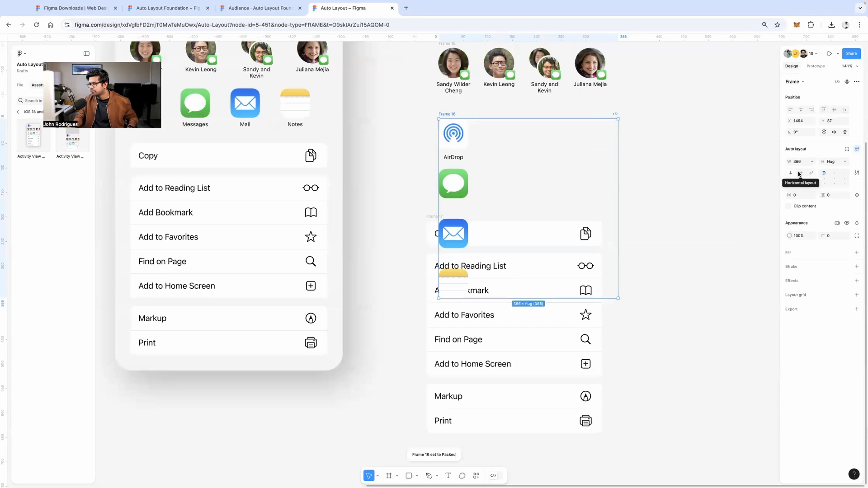
left_click(801, 173)
left_click(645, 244)
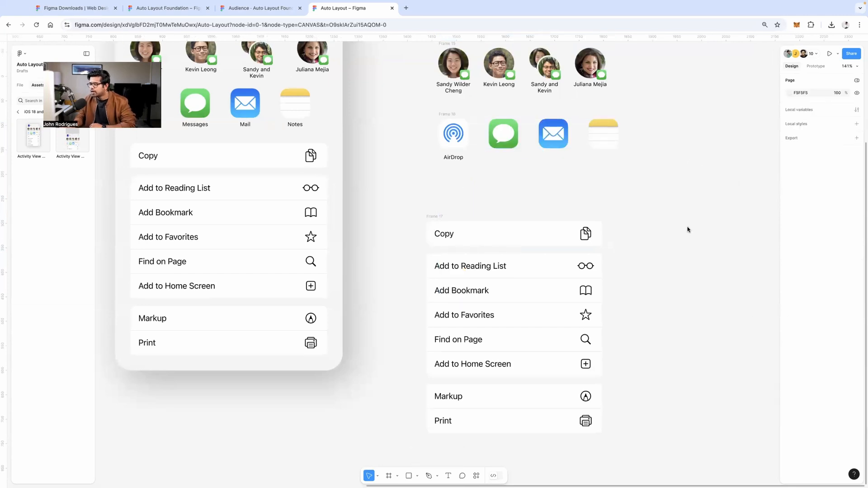
scroll(430, 223, "up", 2)
left_click_drag(434, 244, 450, 205)
Wrap the header, contacts, app icons and action list in vertical auto layout Frame 18
left_click(655, 206)
scroll(645, 206, "down", 4)
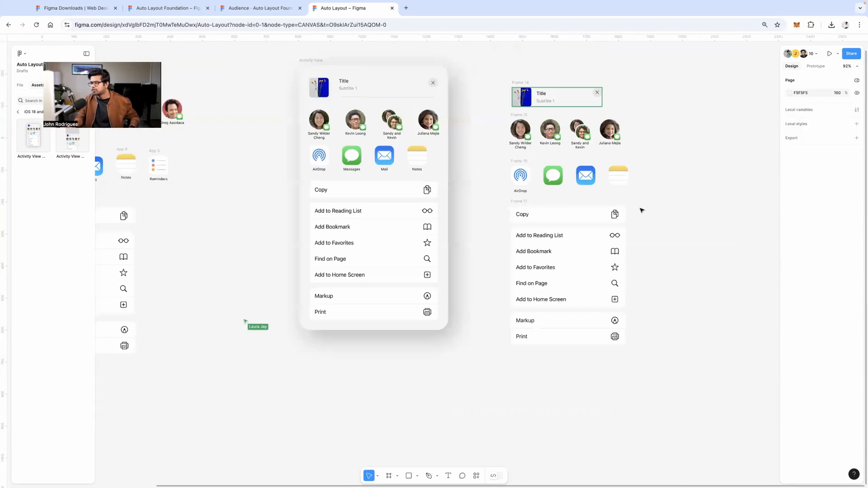
scroll(644, 203, "right", 3)
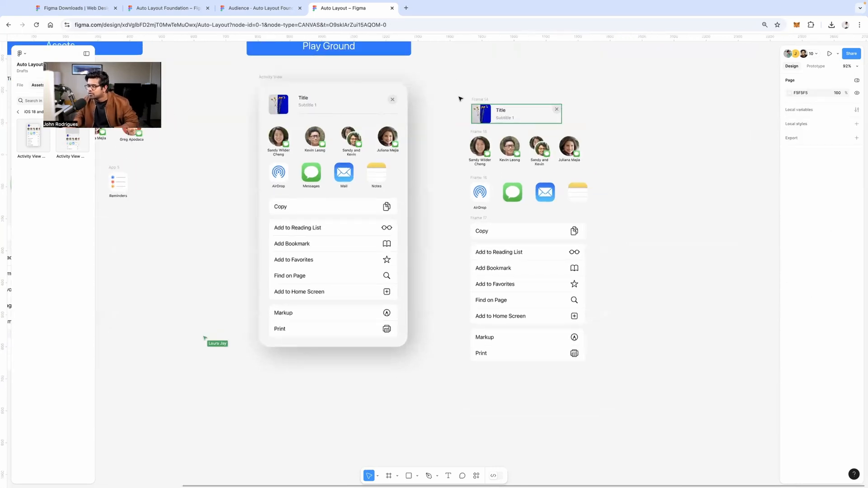
left_click_drag(460, 98, 625, 365)
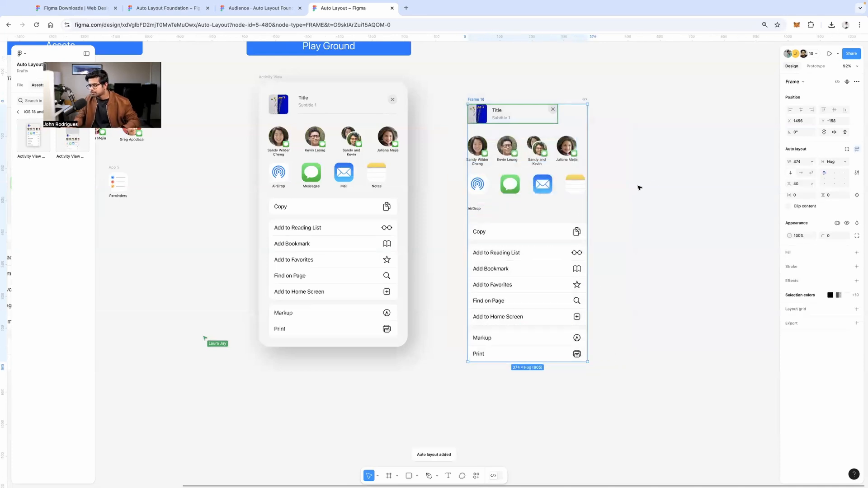
key("shift+a")
key("shift+2")
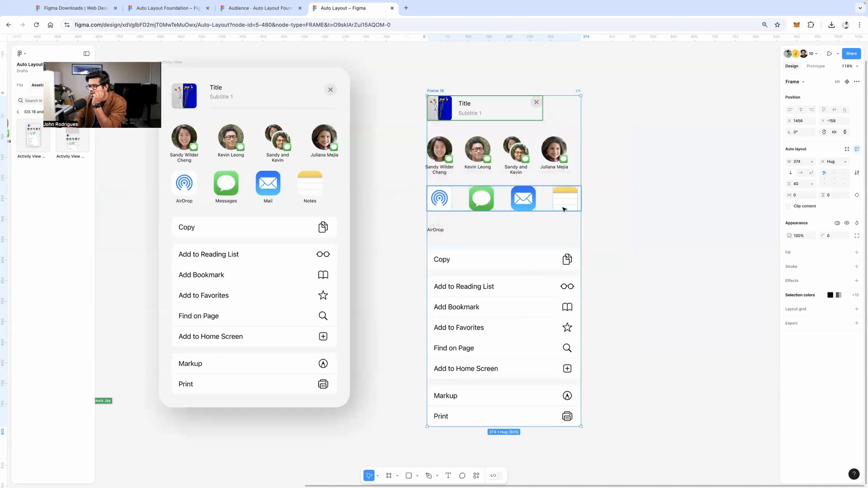
left_click(520, 115)
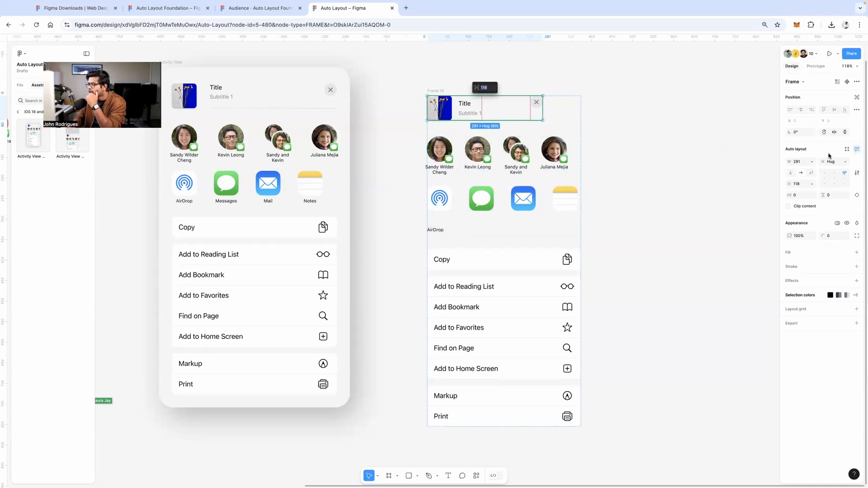
Set the title row to Fill container width, centre its items, and use Auto spacing
left_click(814, 163)
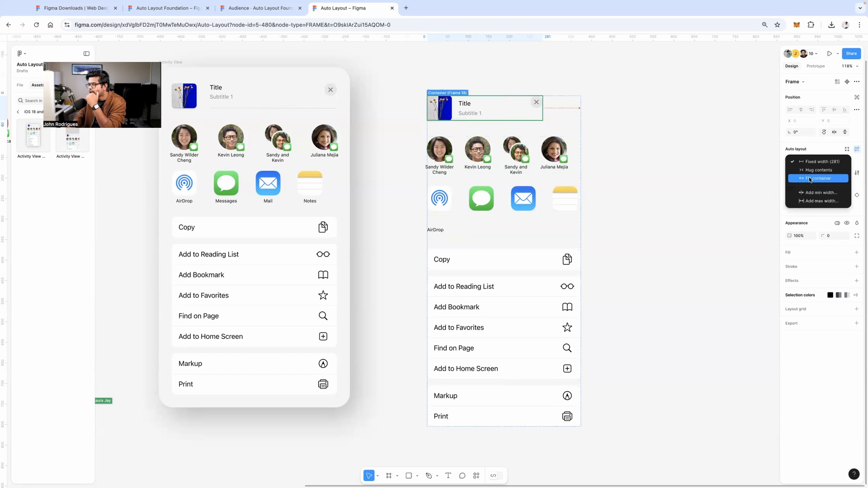
left_click(811, 179)
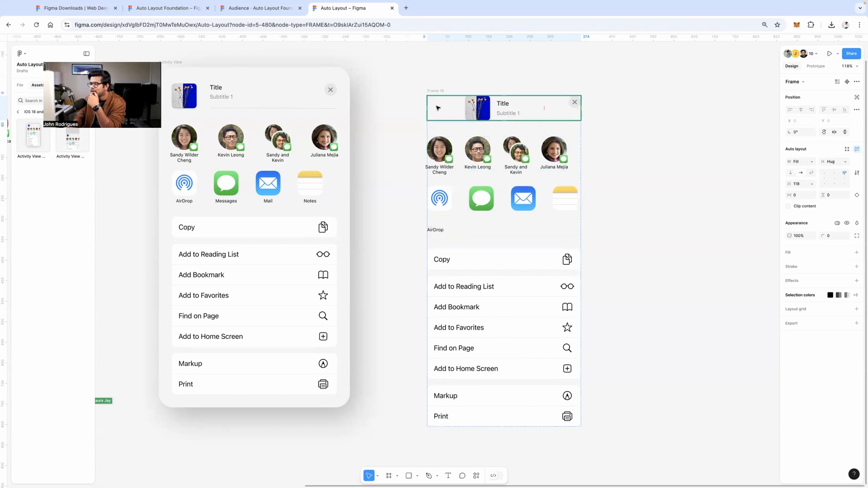
scroll(512, 91, "up", 5)
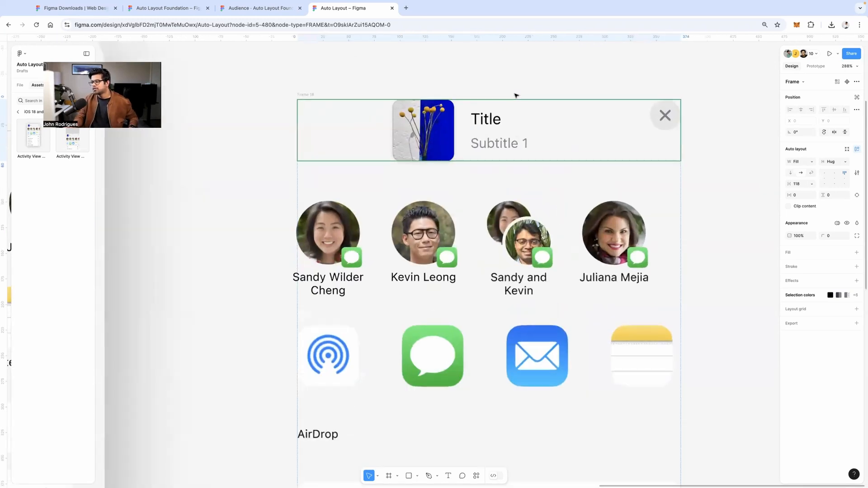
scroll(511, 99, "right", 1)
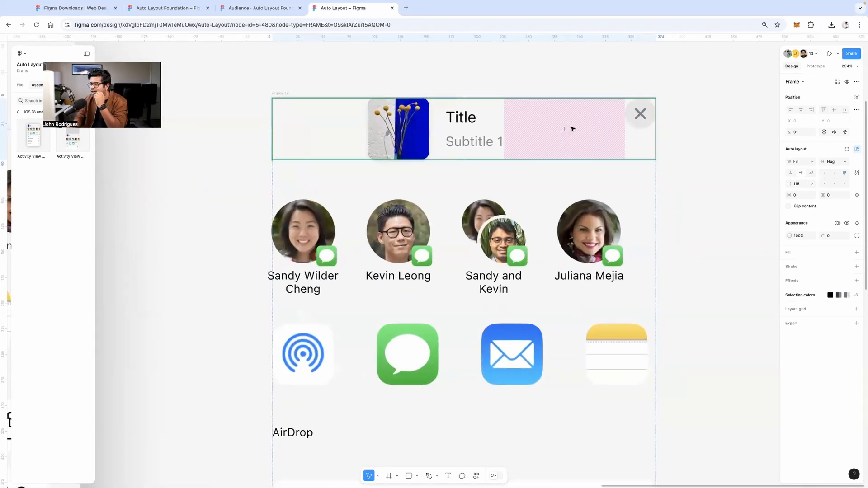
left_click(570, 128)
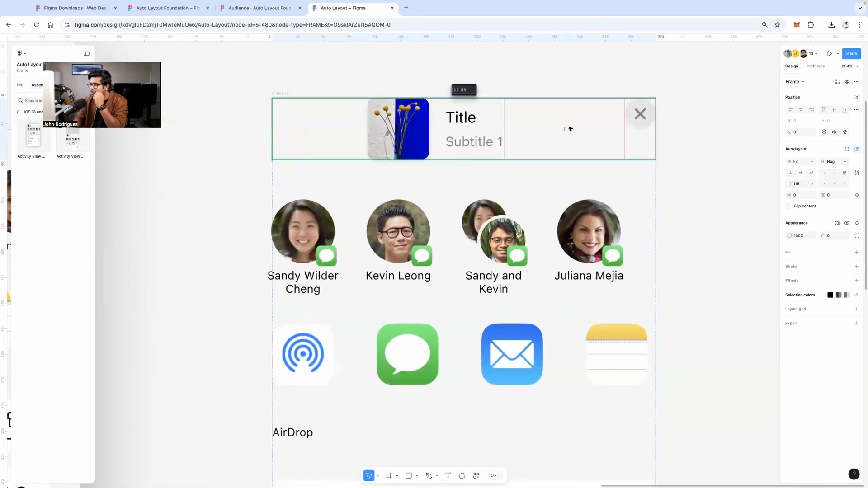
left_click(834, 180)
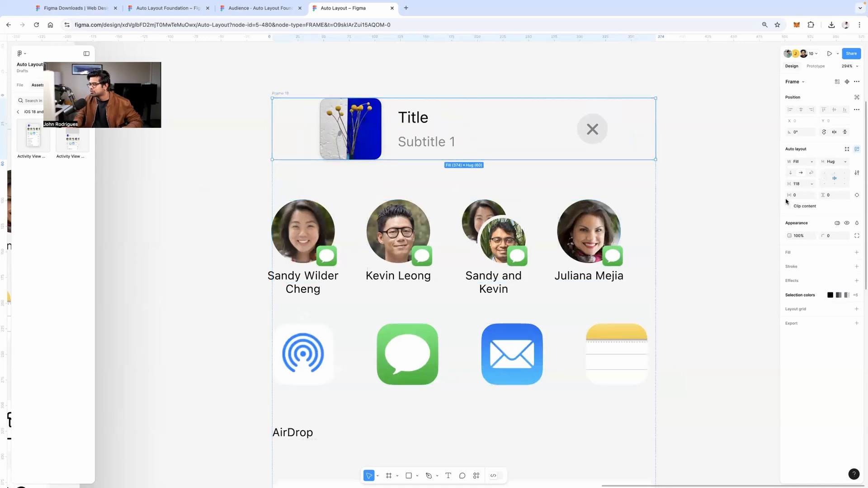
double_click(835, 179)
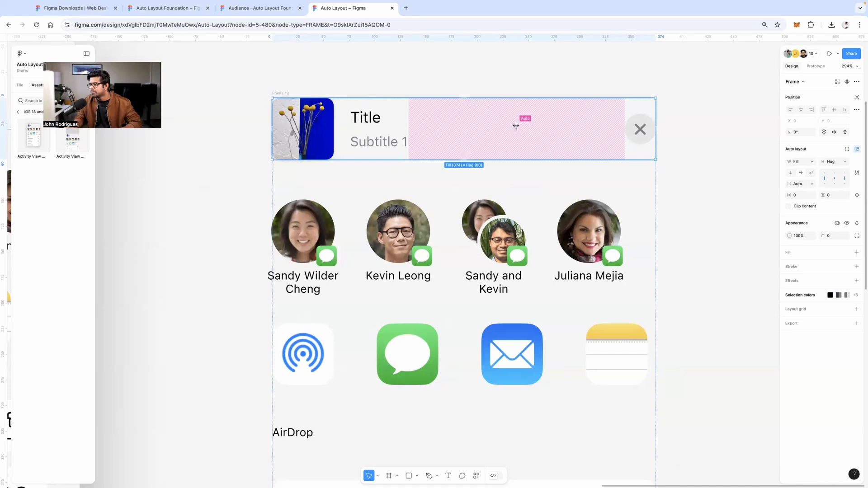
left_click(458, 70)
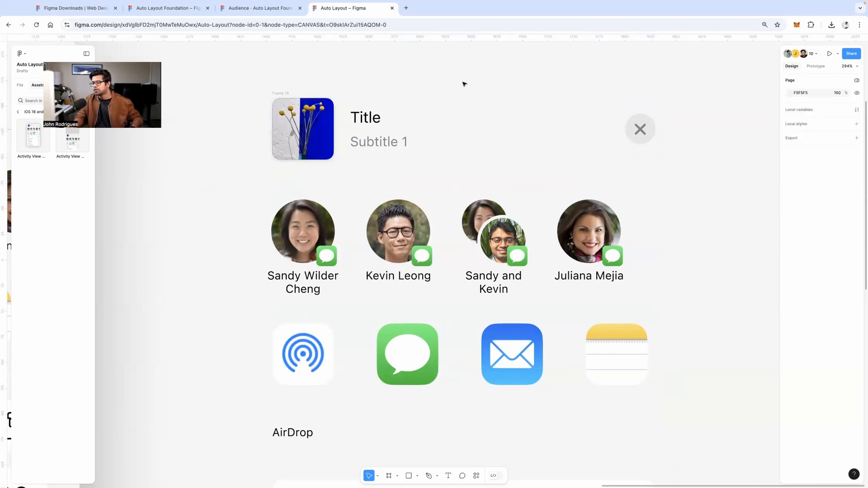
Undo the title row's layout edits, restoring its fixed 281 width and 118 gap
scroll(463, 84, "down", 5)
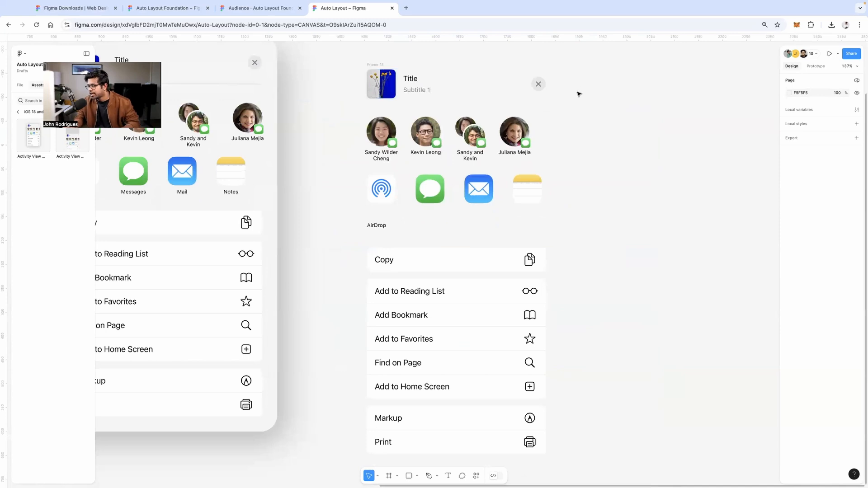
scroll(580, 94, "down", 3)
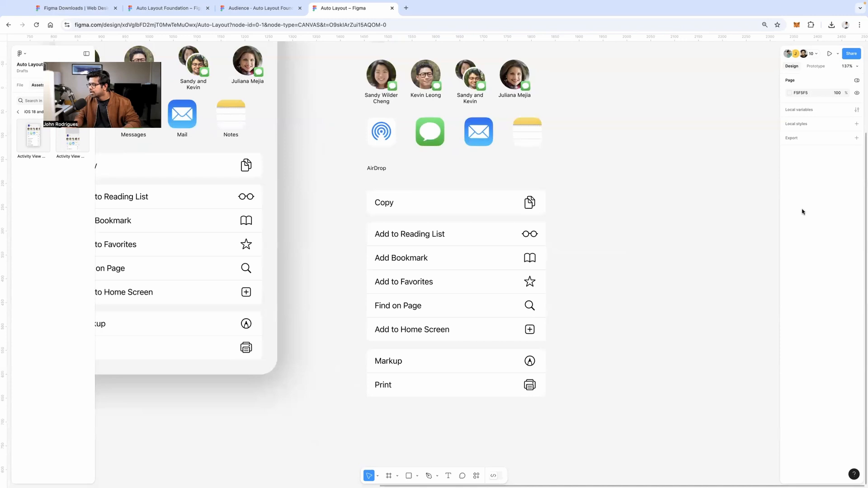
scroll(502, 136, "up", 6)
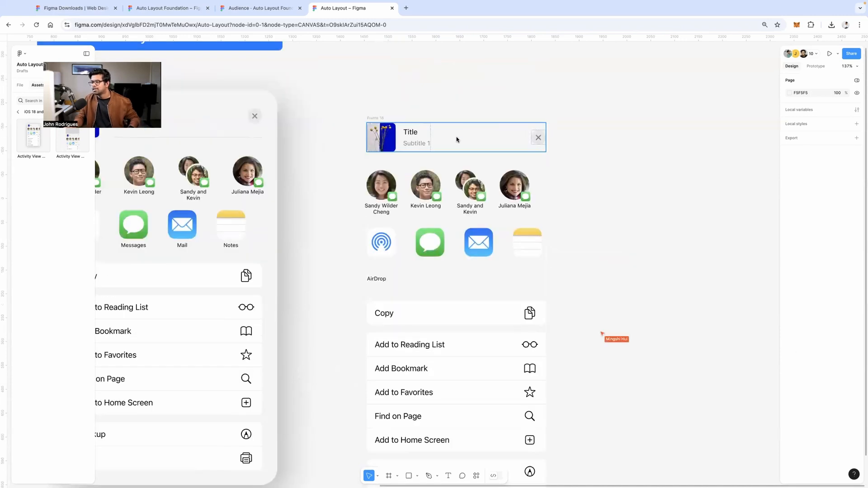
scroll(448, 140, "up", 5)
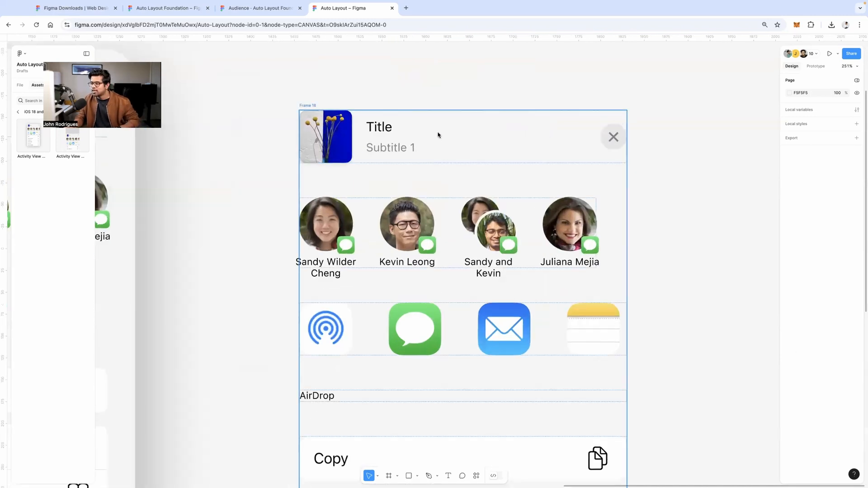
key("super+z")
key("super+z")
key("super+z")
key("super+z")
key("super+z")
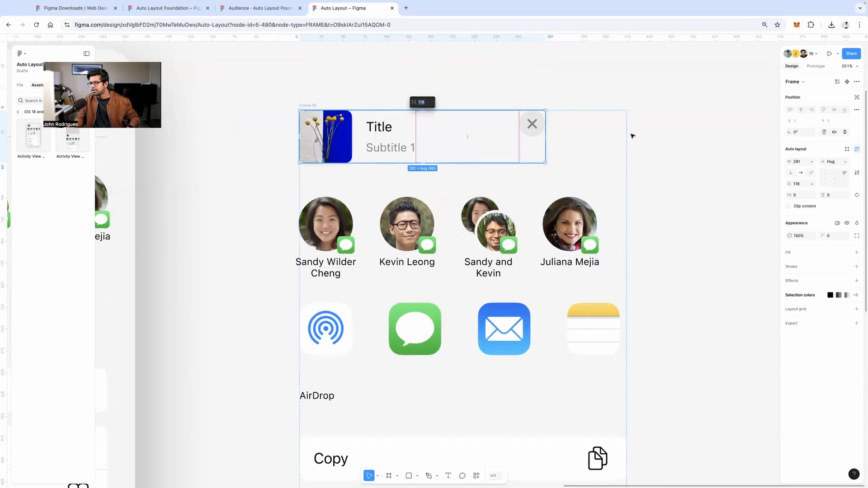
Reselect the header row and its 118 gap, and bring up the width sizing menu
scroll(632, 135, "down", 5)
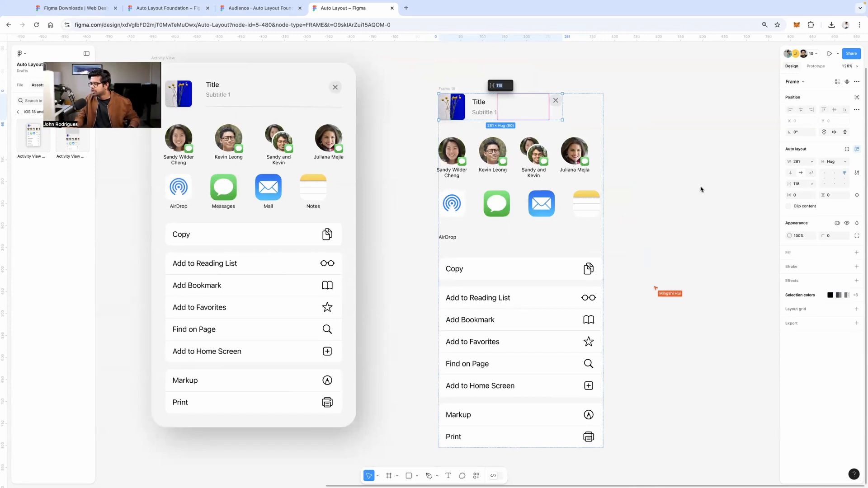
scroll(547, 81, "up", 3)
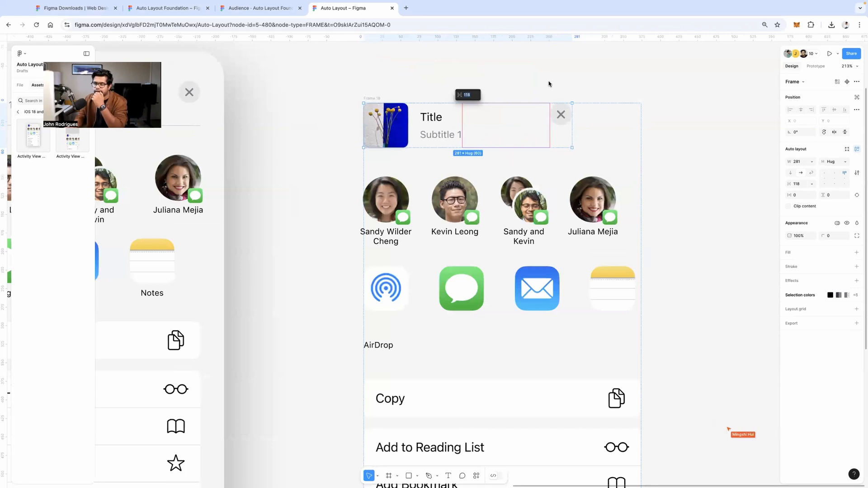
left_click(558, 78)
left_click(518, 121)
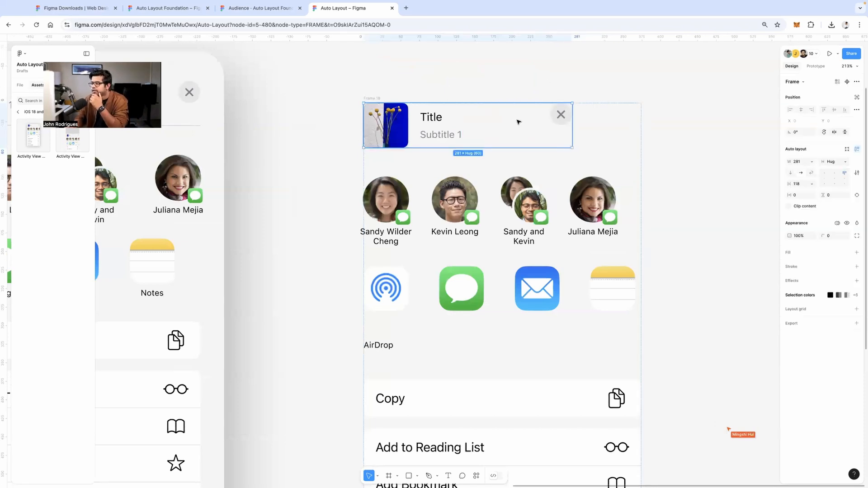
left_click_drag(564, 111, 545, 106)
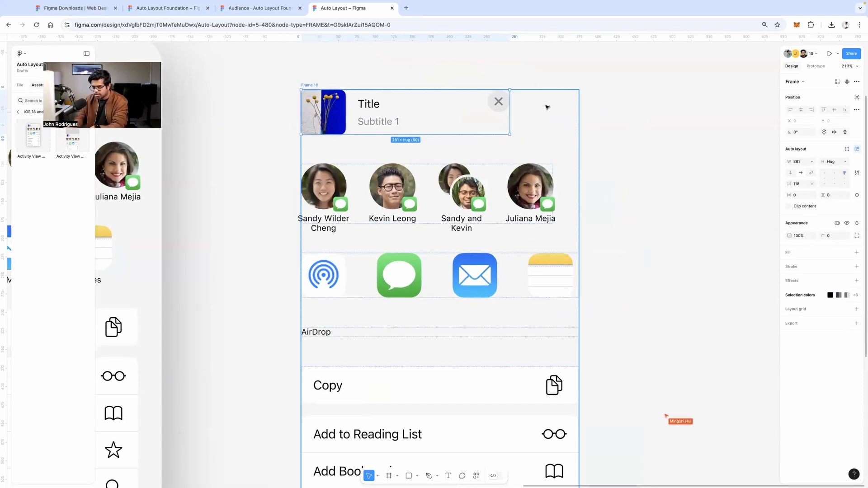
key("XF86AudioRaiseVolume")
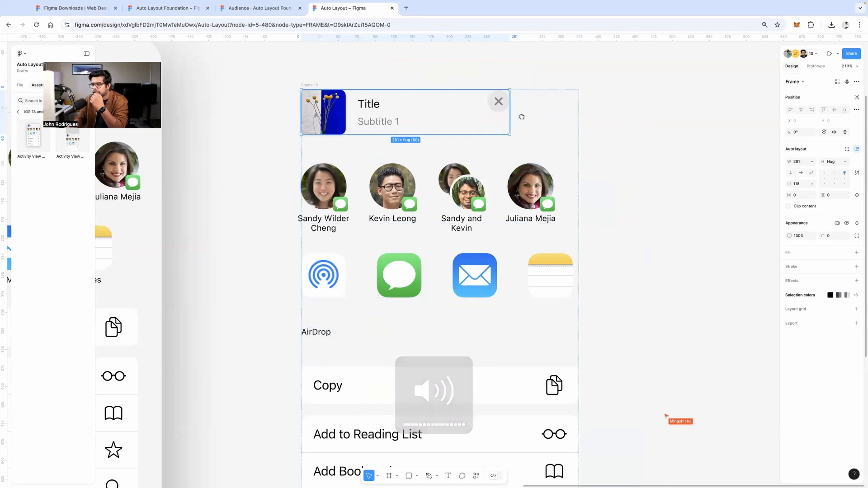
scroll(534, 116, "left", 10)
scroll(565, 119, "right", 8)
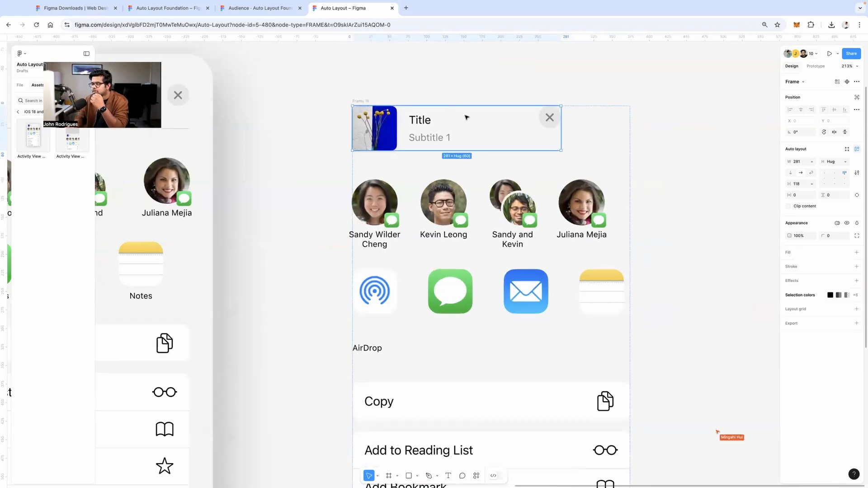
left_click(500, 127)
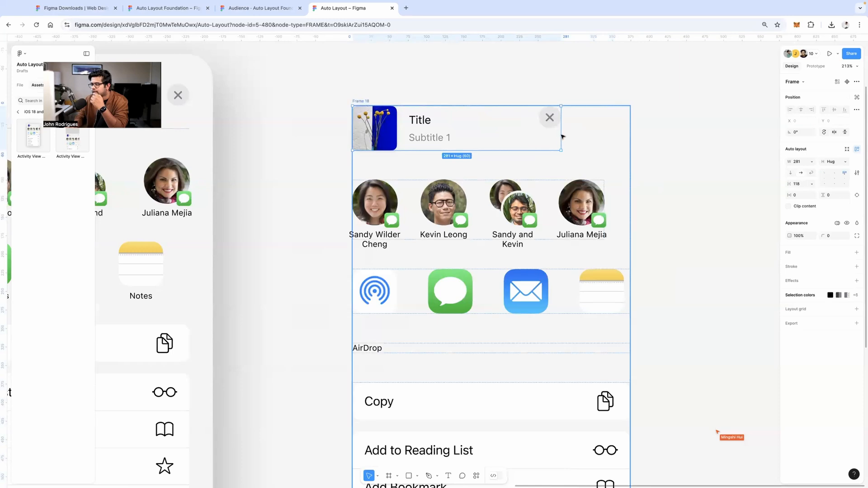
left_click(812, 162)
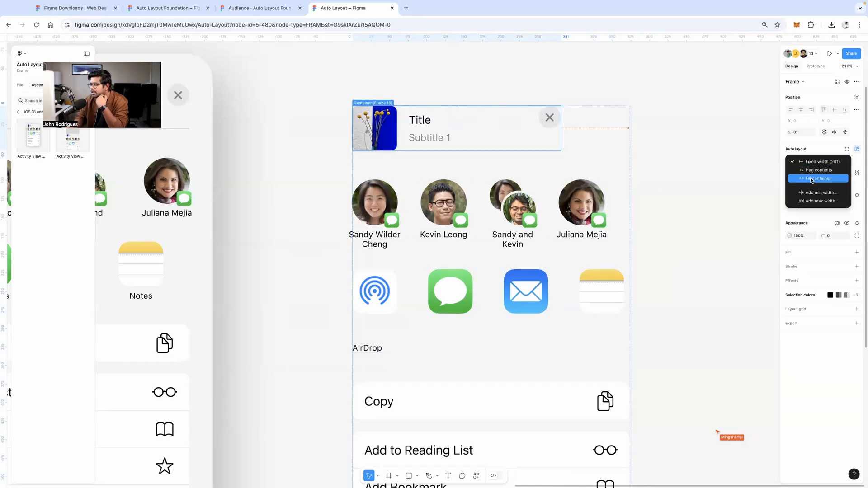
Make the header row fill the width with Auto spacing, trying several vertical alignments
left_click(811, 180)
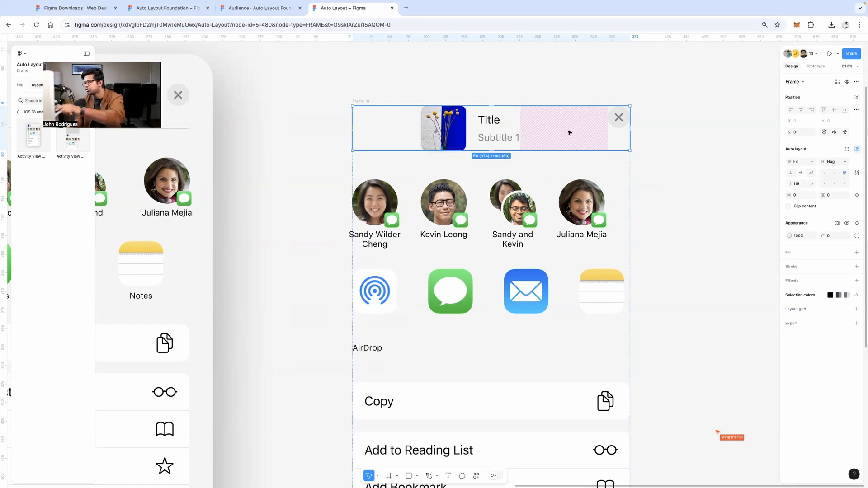
left_click(834, 180)
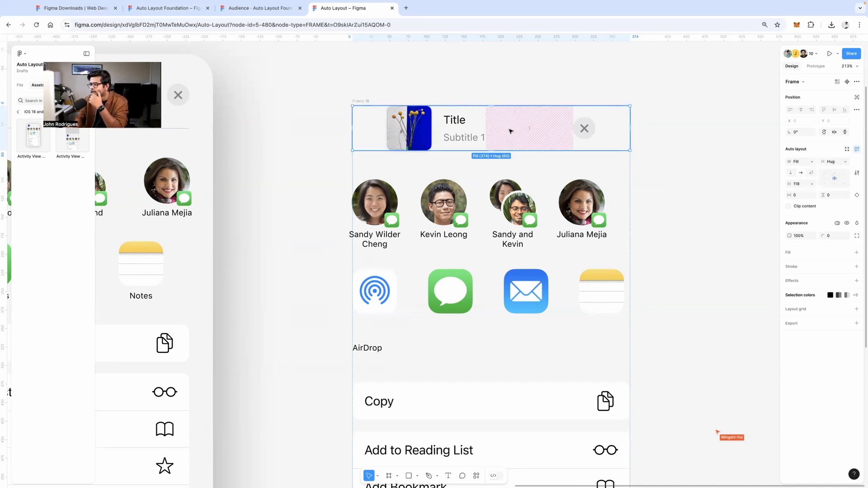
double_click(835, 178)
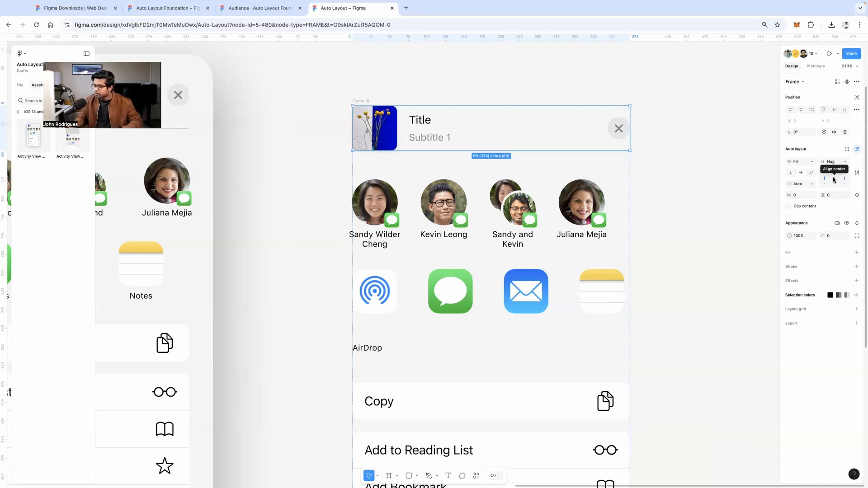
left_click(834, 179)
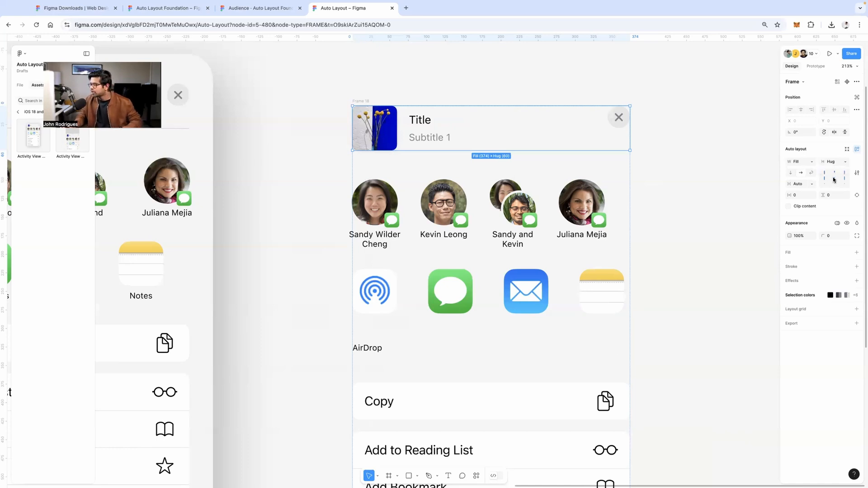
left_click(834, 180)
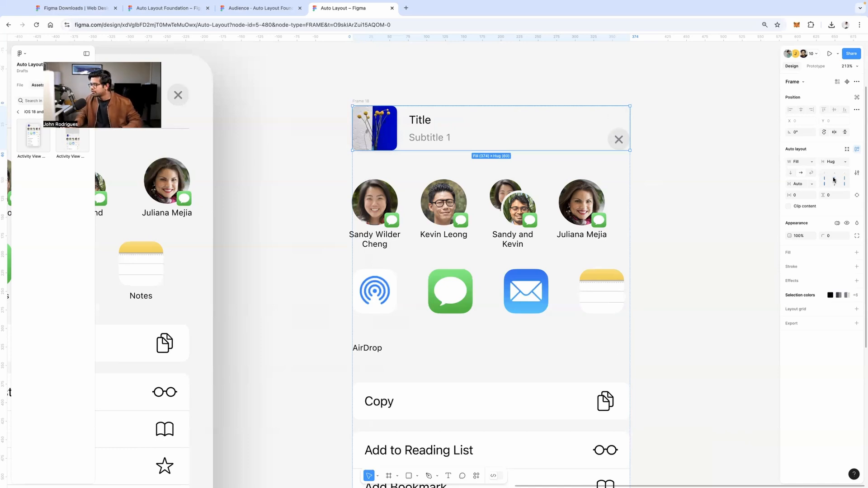
left_click(836, 179)
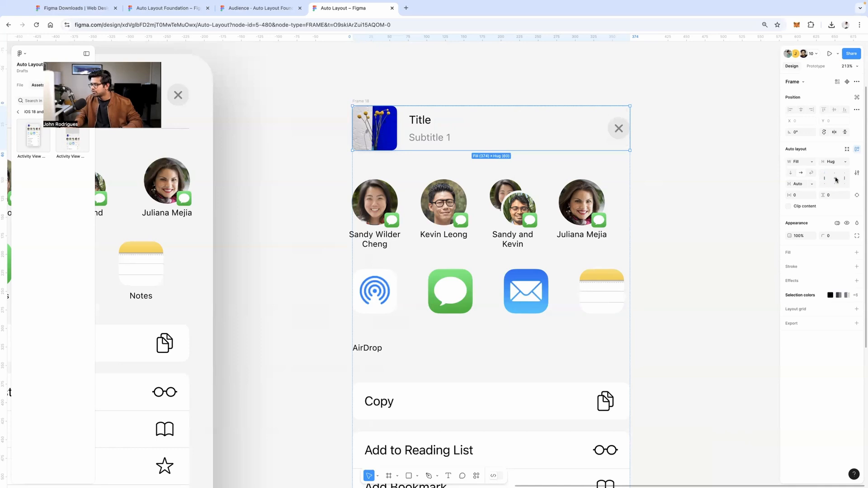
left_click(836, 180)
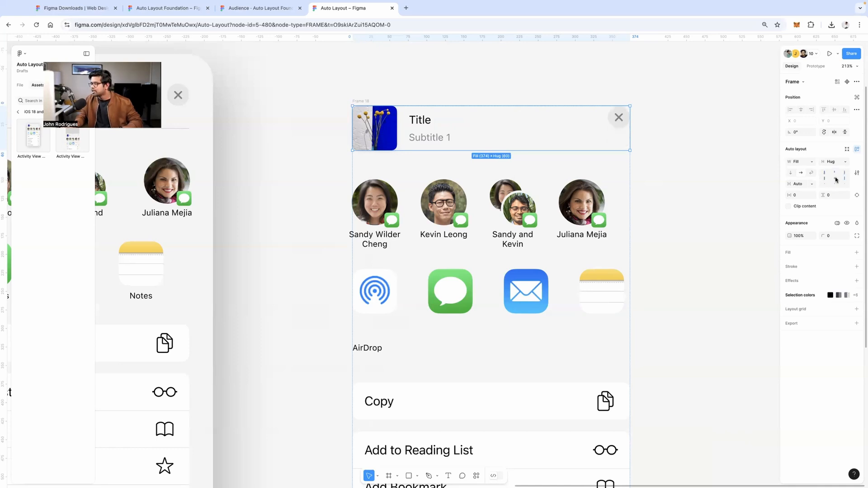
left_click(836, 180)
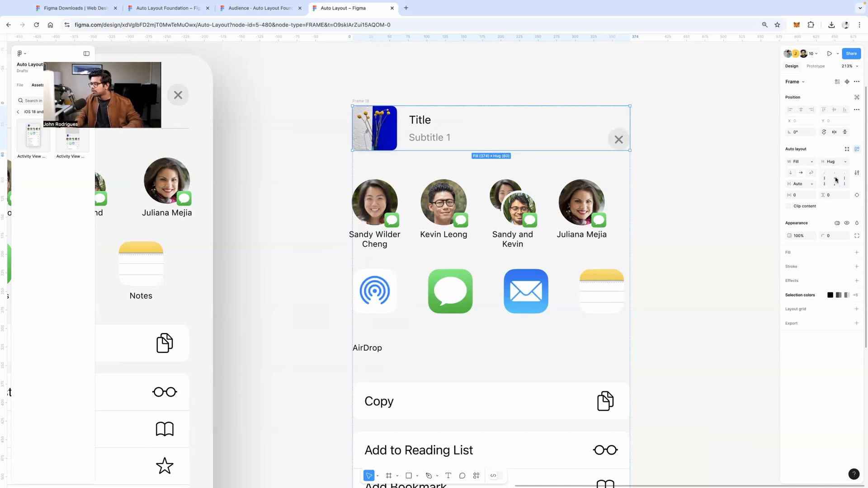
left_click(835, 180)
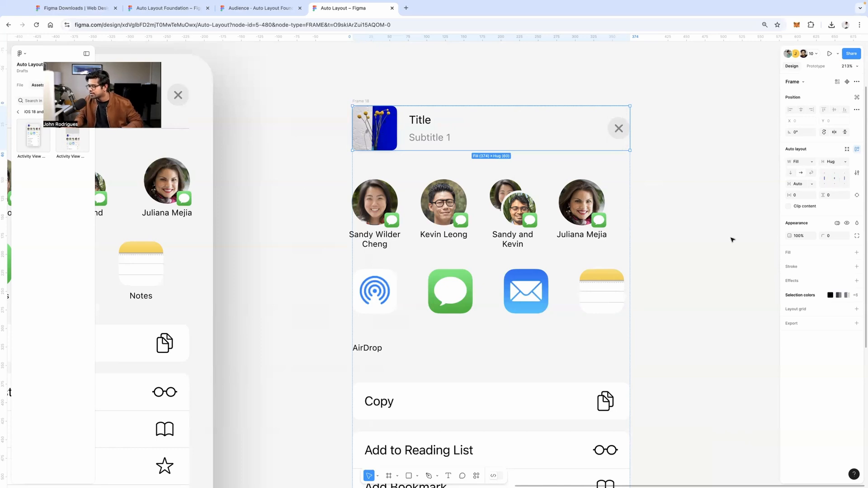
left_click_drag(689, 167, 603, 143)
Undo those edits, then reapply Fill container width and Auto spacing to the header row
left_click(402, 106)
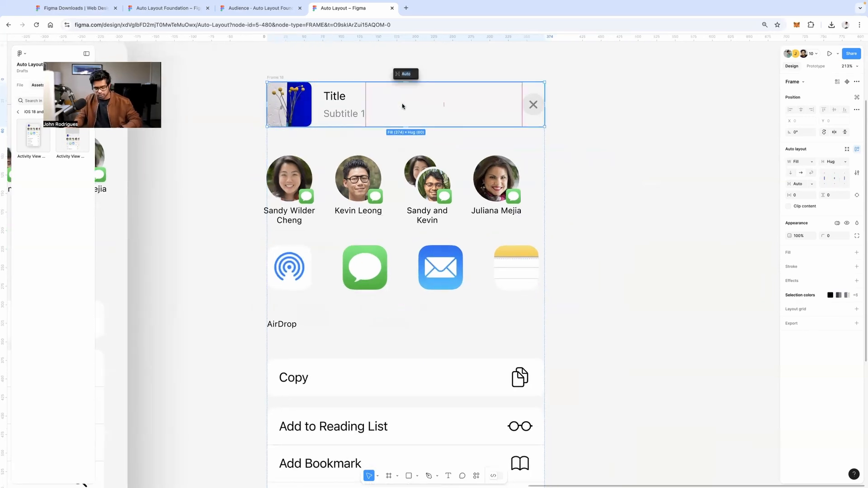
key("super+z")
key("super+z")
key("super+z")
key("super+z")
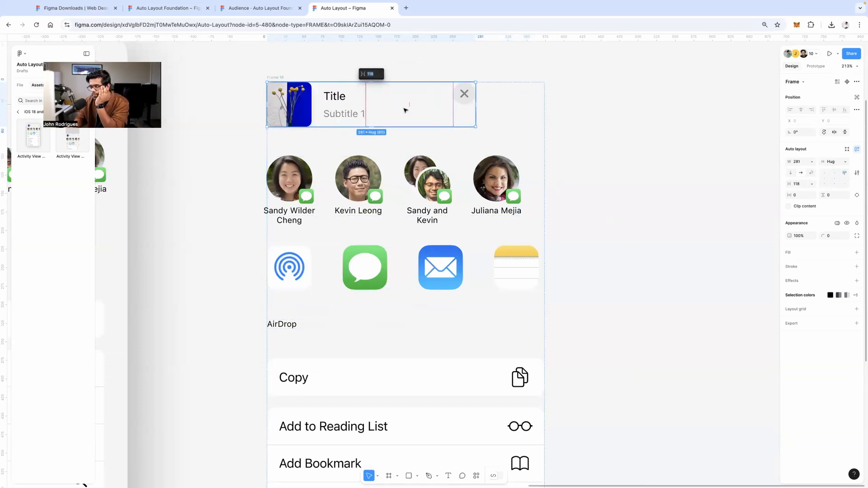
double_click(406, 111)
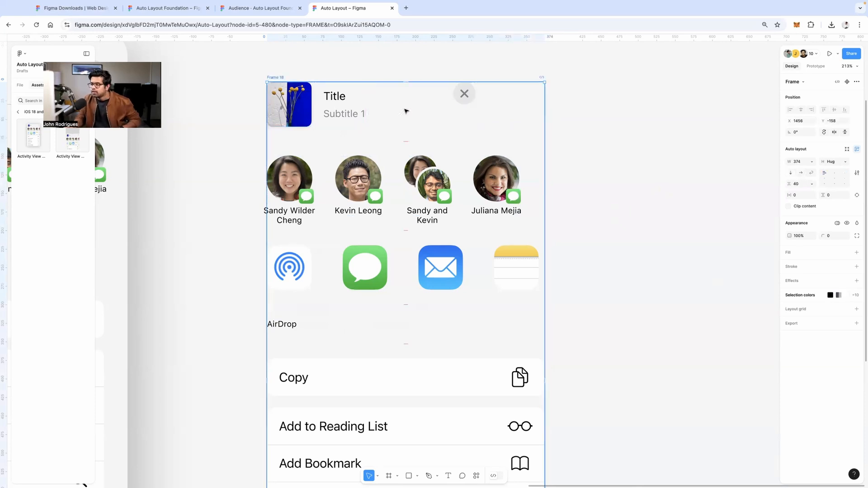
left_click(406, 111)
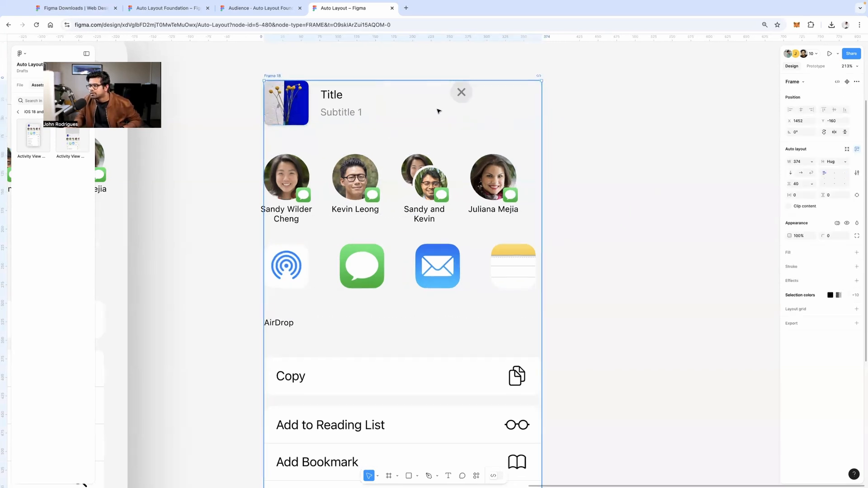
double_click(473, 114)
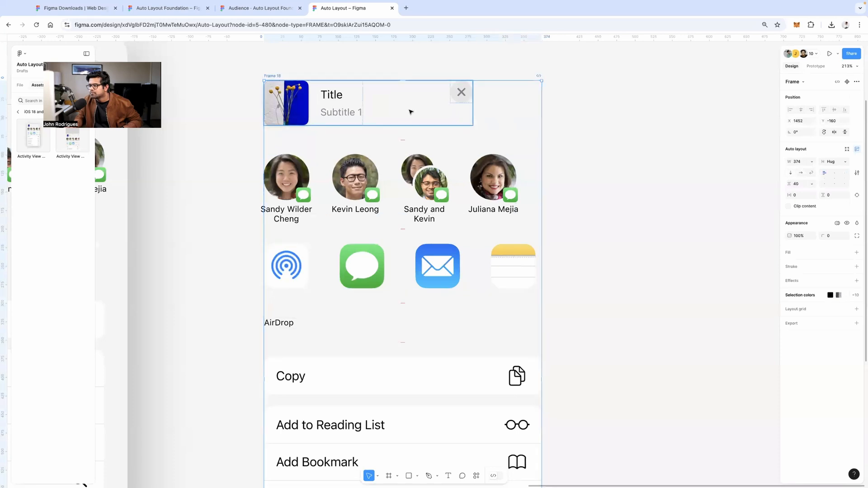
left_click(813, 163)
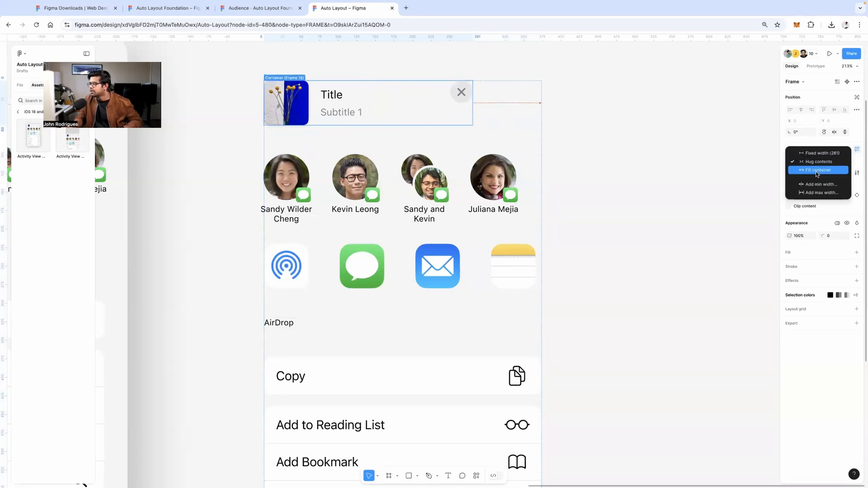
left_click(816, 171)
left_click(835, 180)
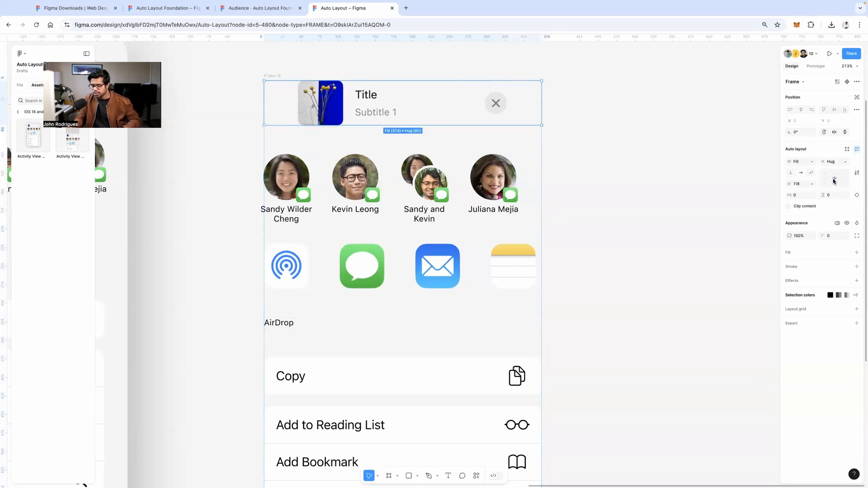
key("x")
left_click(687, 150)
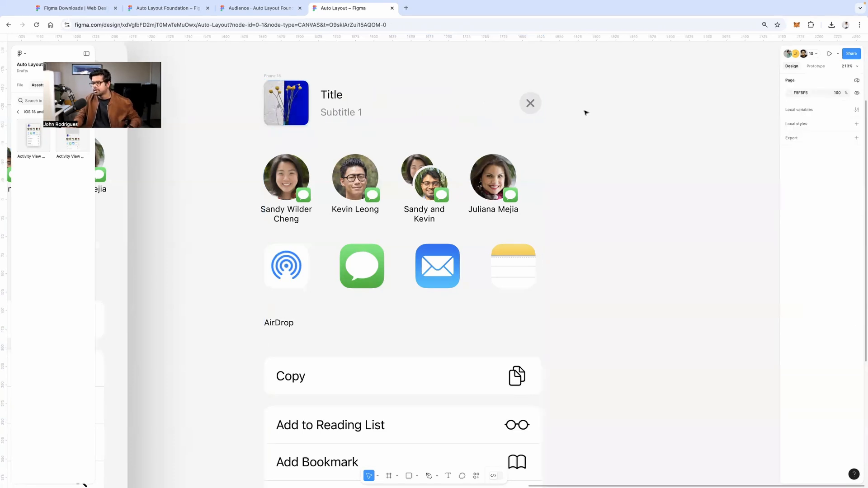
Select Frame 18 and nudge it slightly right and down
scroll(585, 113, "down", 5)
scroll(575, 137, "down", 1)
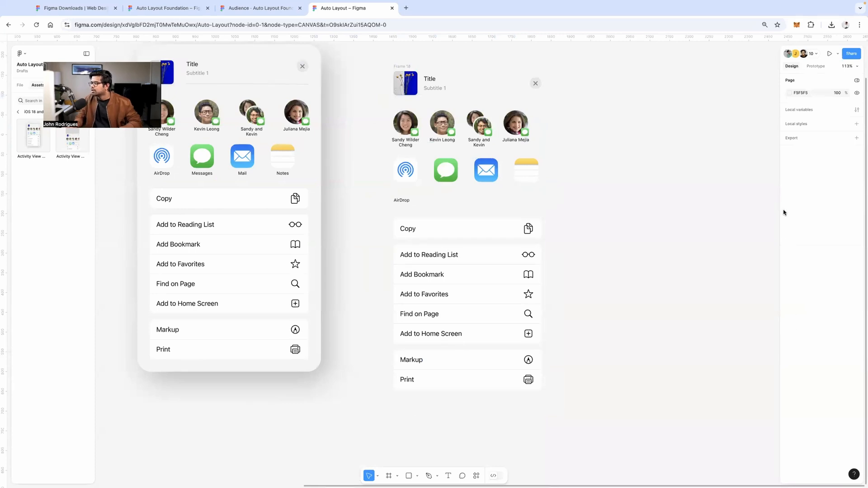
scroll(411, 93, "up", 1)
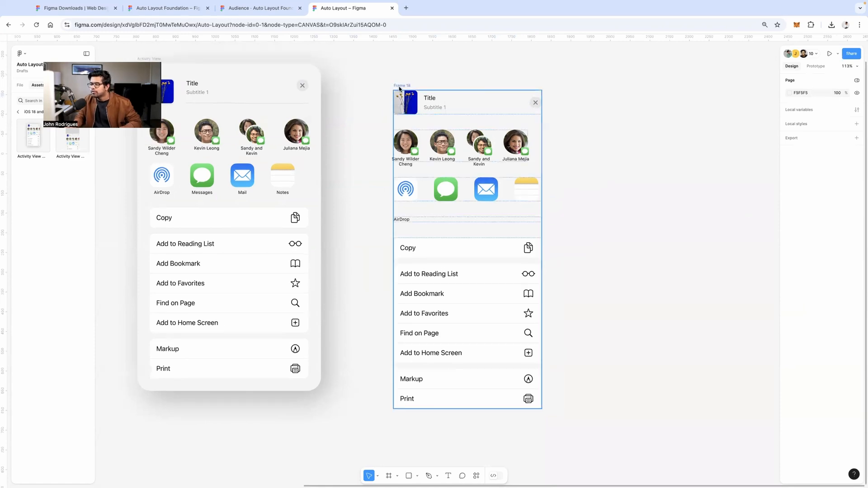
left_click(402, 86)
left_click_drag(432, 106, 444, 113)
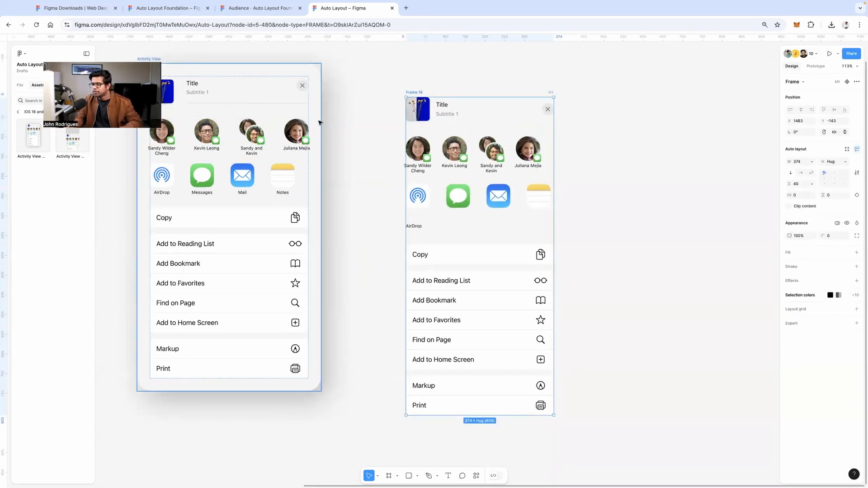
left_click(434, 81)
left_click(419, 92)
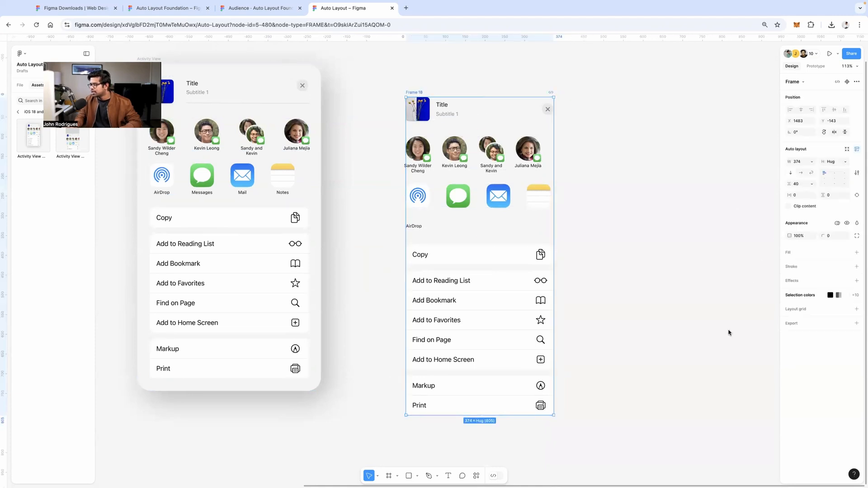
Fill Frame 18 with the reference's F4F4F4 grey and reduce its section gap from 40 to 38
left_click(791, 254)
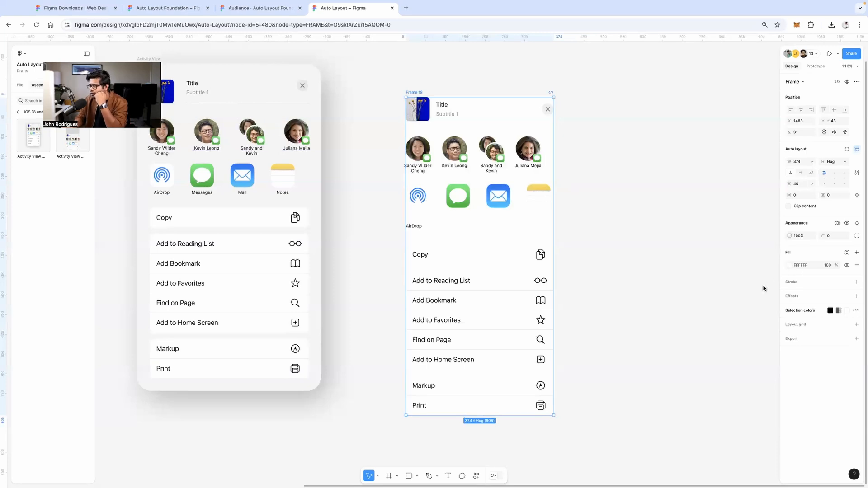
left_click(790, 266)
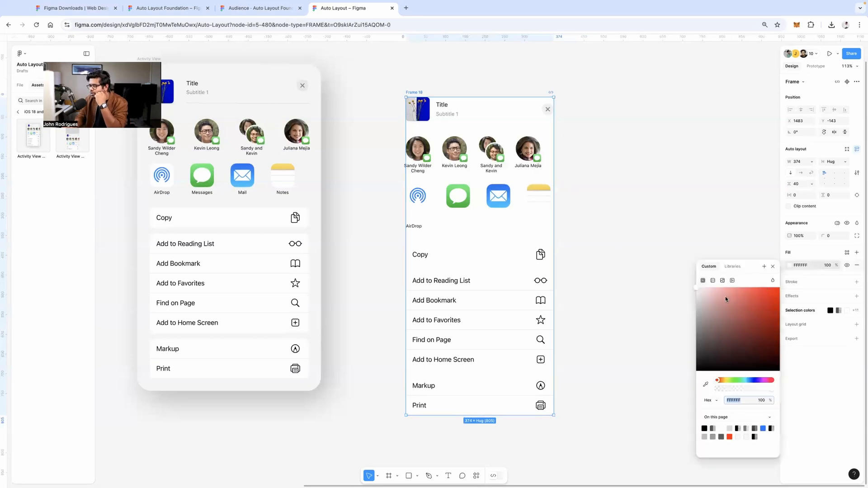
left_click(706, 384)
left_click(319, 208)
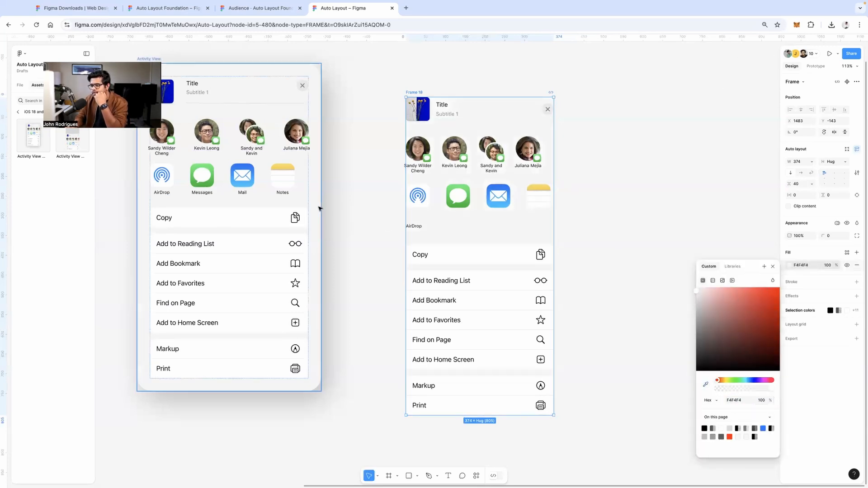
mouse_move(479, 237)
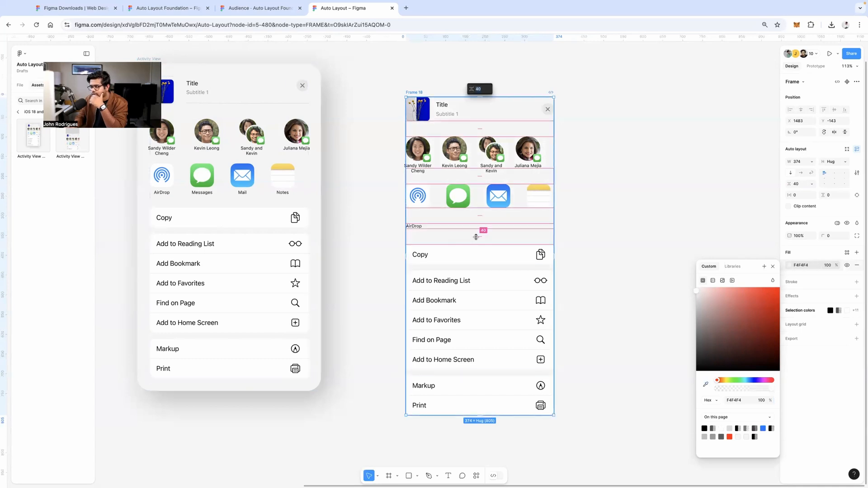
mouse_move(480, 237)
left_mouse_down()
mouse_move(482, 222)
mouse_move(480, 235)
left_mouse_up()
key("Escape")
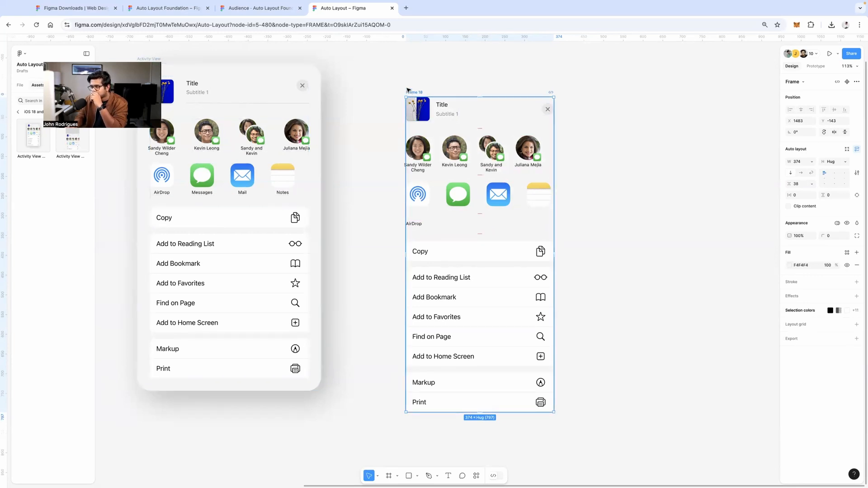
left_click_drag(407, 90, 415, 88)
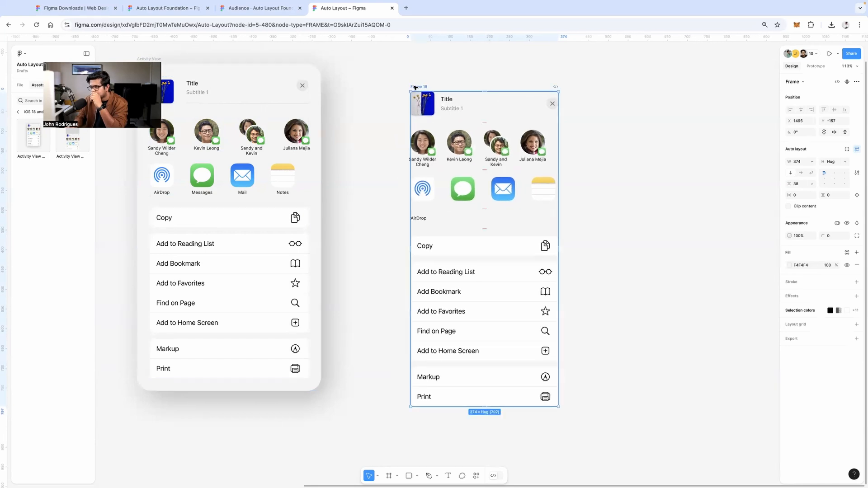
Wrap Frame 18 in a new auto-layout frame with Shift+A
left_click(316, 213)
left_click(522, 94)
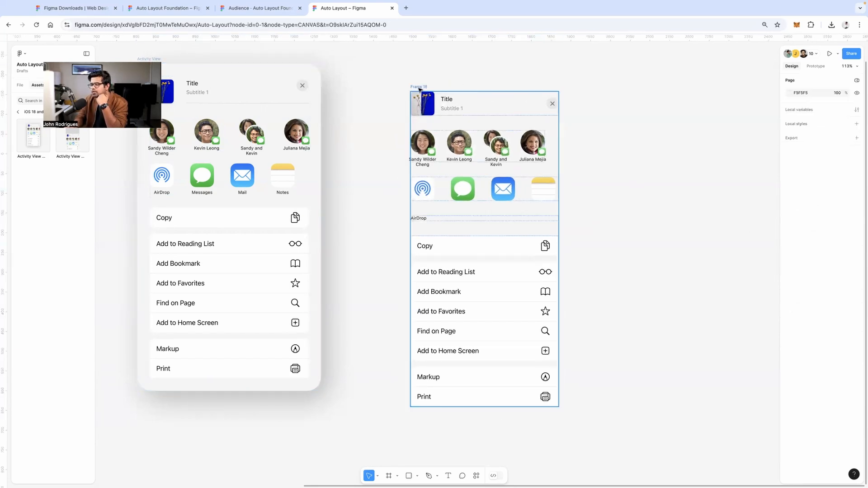
left_click(522, 95)
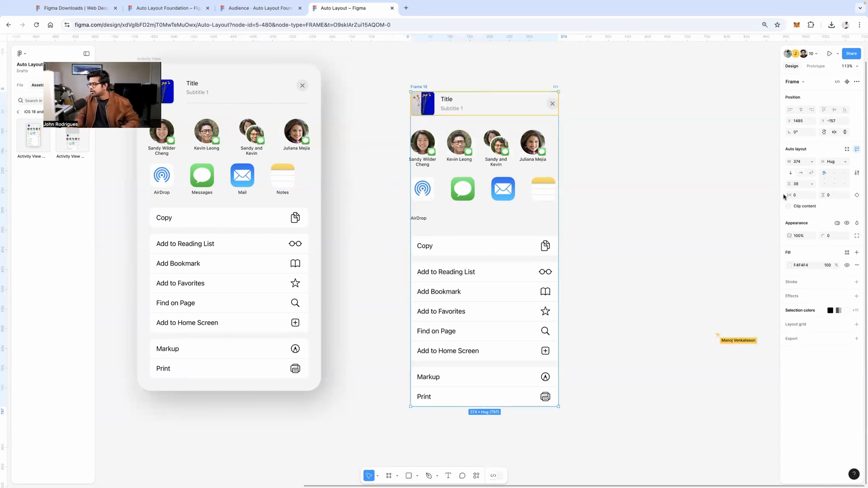
key("Escape")
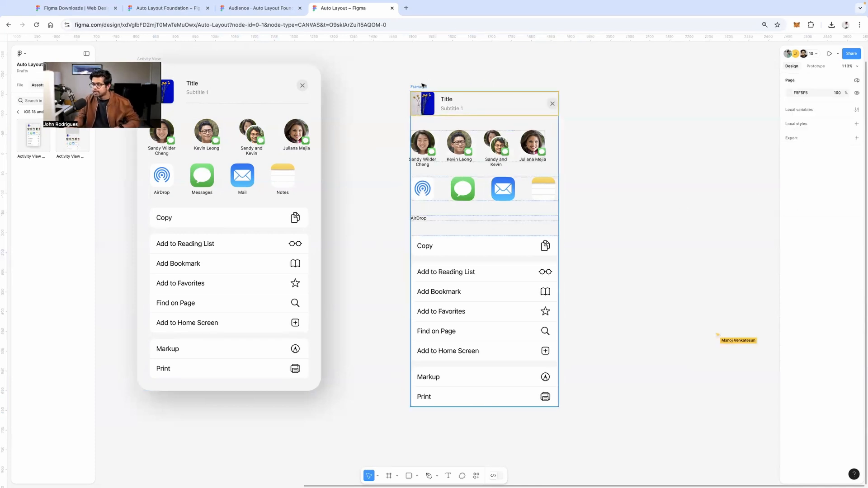
left_click(422, 86)
key("shift+a")
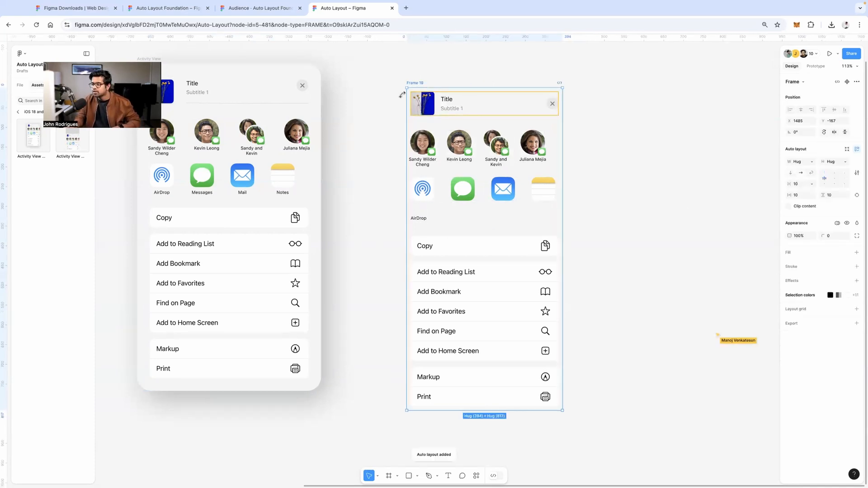
Set the wrapper frame's padding to 16 horizontal and 32 vertical
left_click(803, 195)
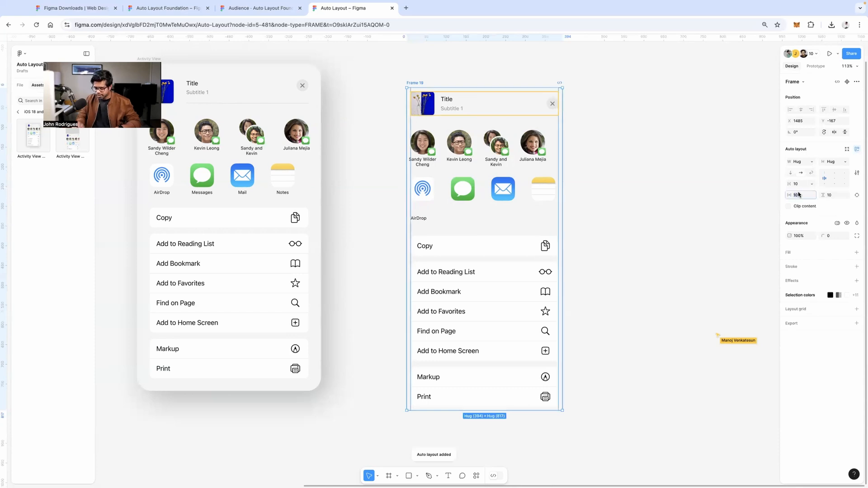
type("1")
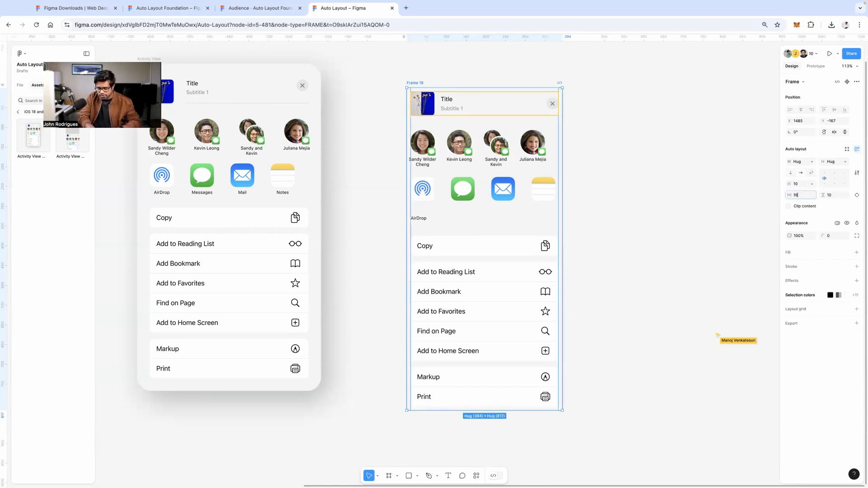
type("6")
key("Return")
left_click(832, 195)
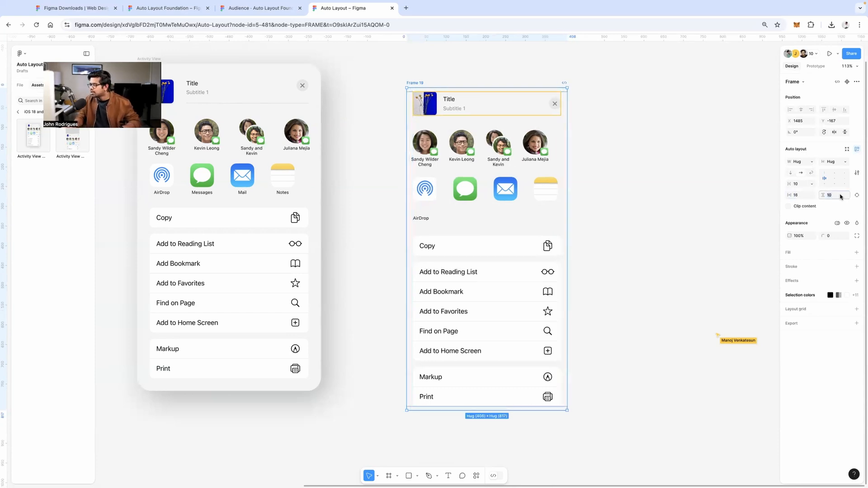
type("32")
key("Return")
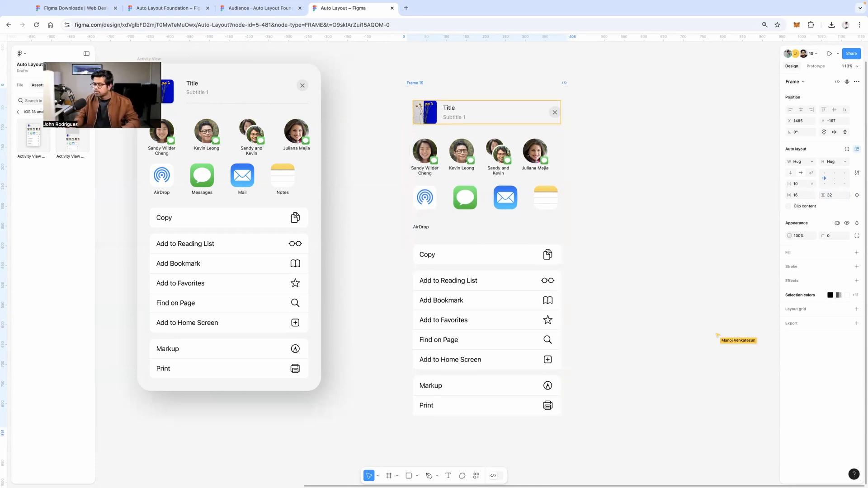
Give the wrapper frame an F4F4F4 grey fill sampled from the canvas
left_click(790, 253)
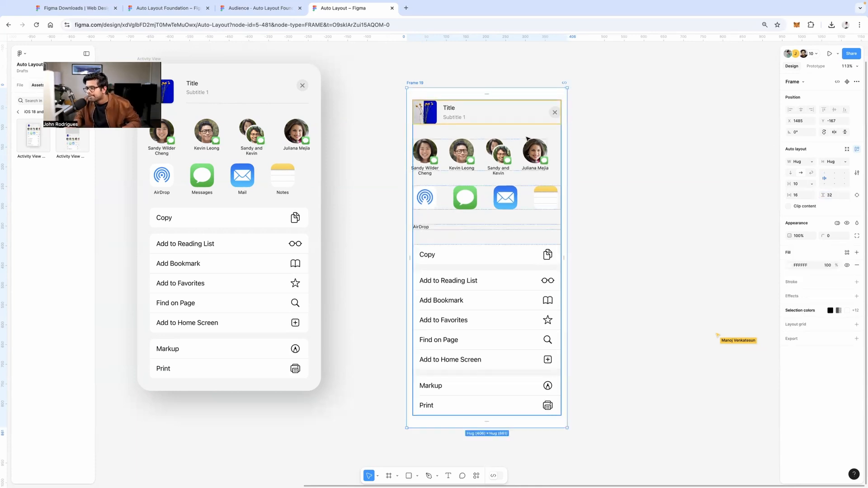
left_click(787, 267)
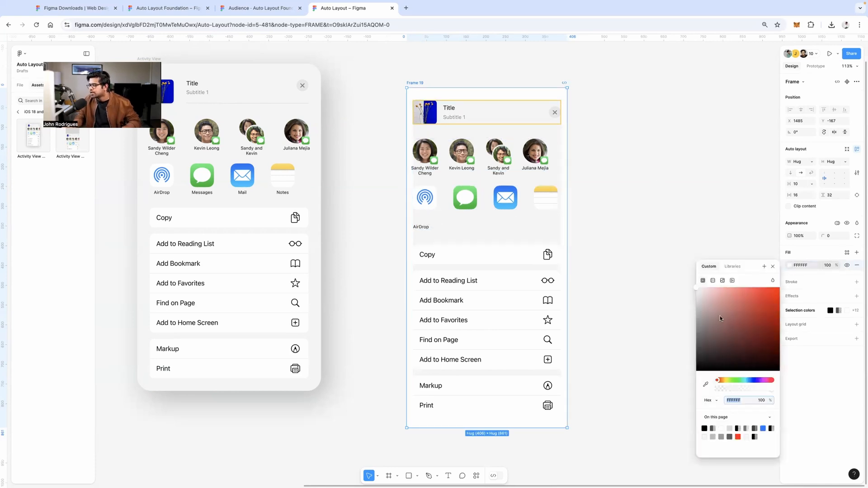
left_click(705, 381)
left_click(746, 68)
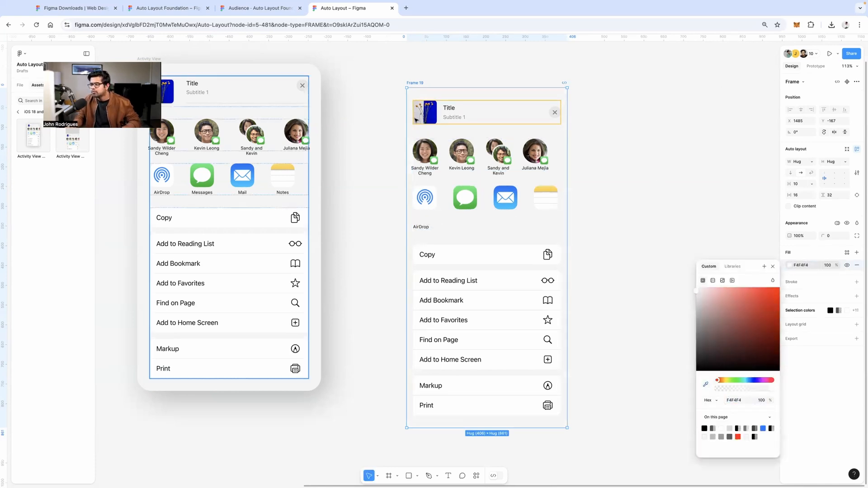
left_click(444, 118)
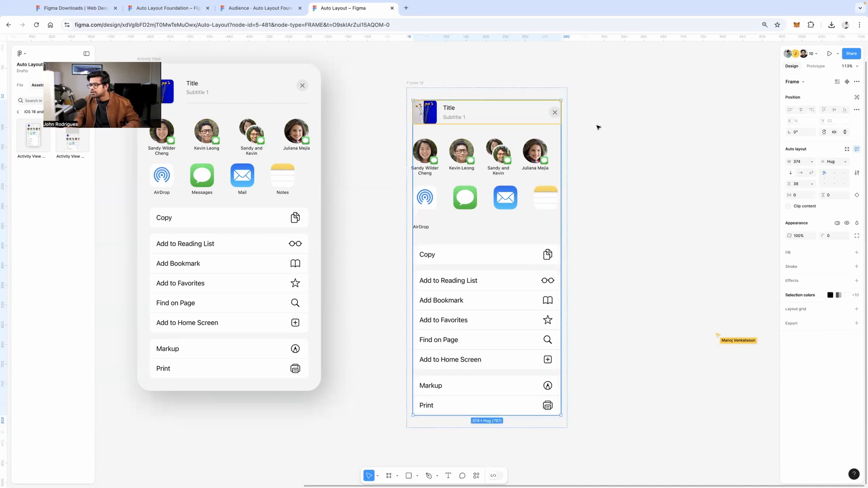
Darken the page background to near-black 111111
left_click(454, 82)
left_click(421, 84)
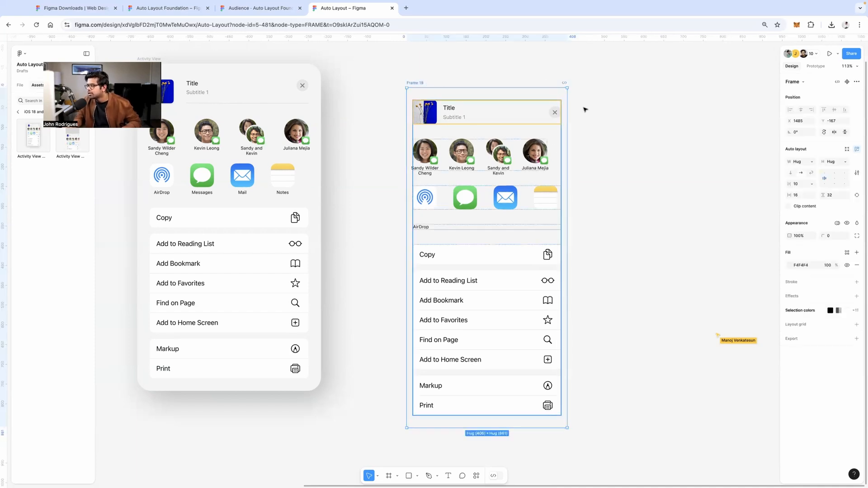
left_click(709, 110)
left_click(790, 93)
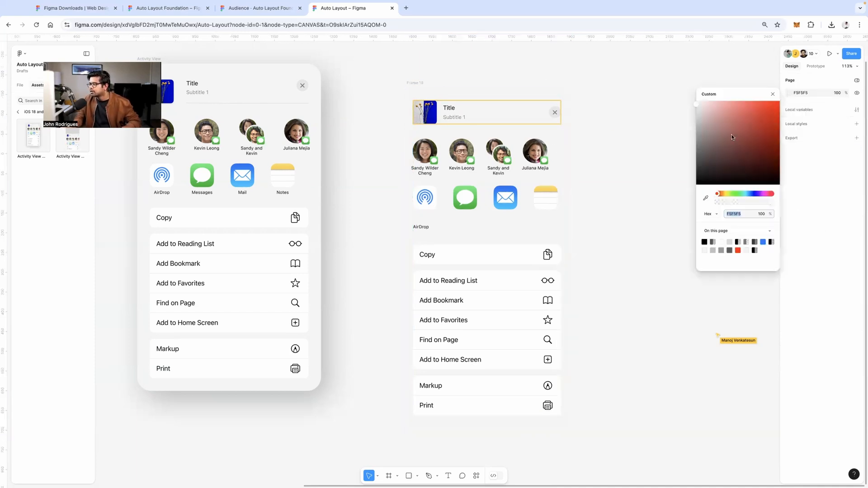
left_click_drag(706, 136, 596, 142)
left_click(649, 175)
Revert a padding experiment on Frame 19 and round its corners to 16
left_click(373, 59)
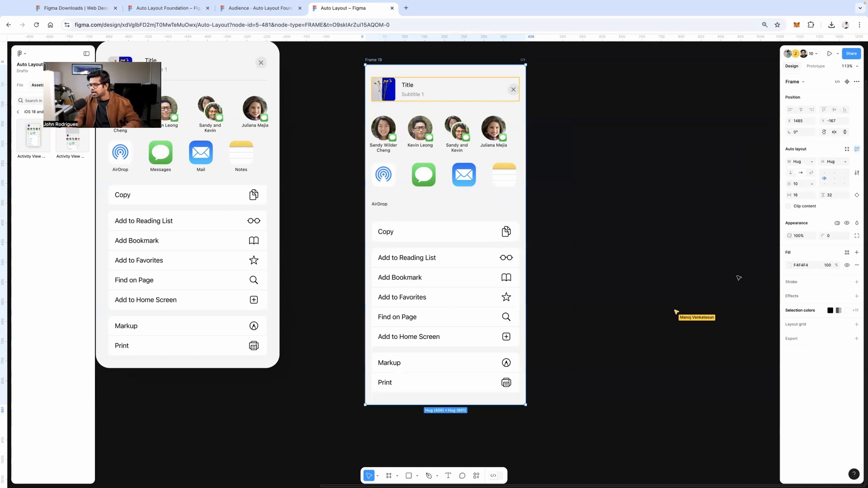
left_click_drag(789, 195, 837, 194)
key("super+z")
key("super+z")
left_click(677, 194)
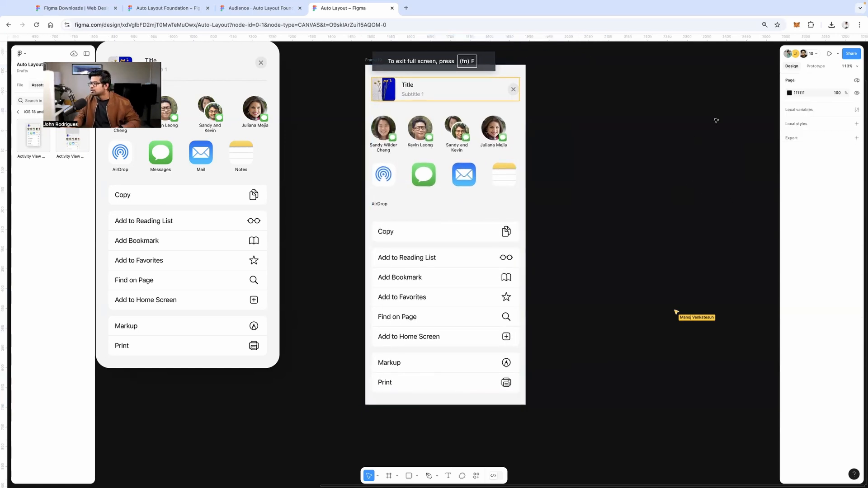
left_click(368, 68)
mouse_move(824, 236)
left_mouse_down()
mouse_move(863, 236)
mouse_move(831, 236)
left_mouse_up()
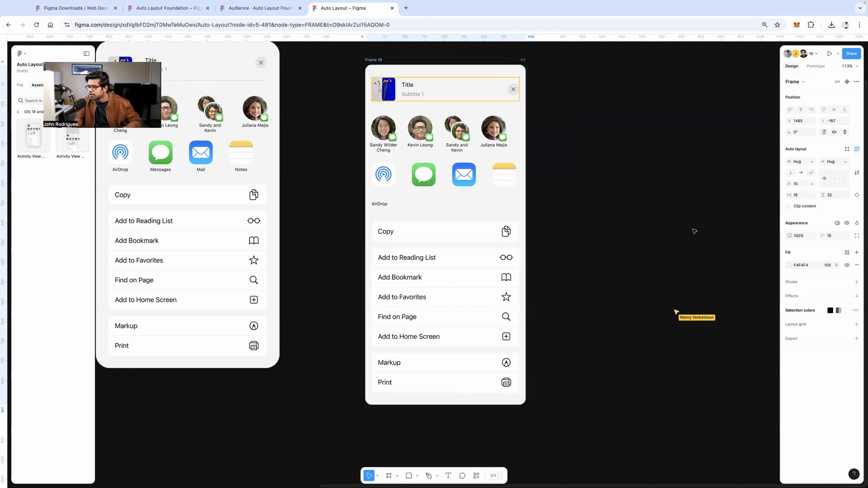
Add a drop shadow to Frame 19 and switch the page background to white
left_click(674, 226)
left_click(374, 59)
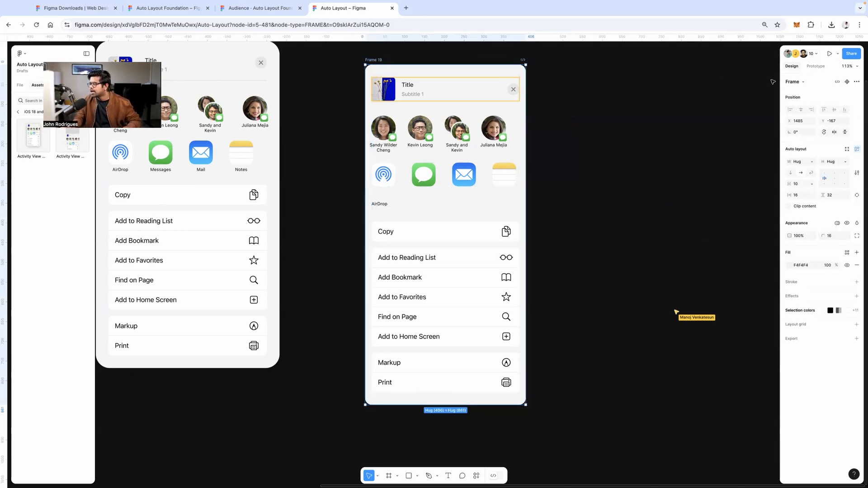
left_click(790, 296)
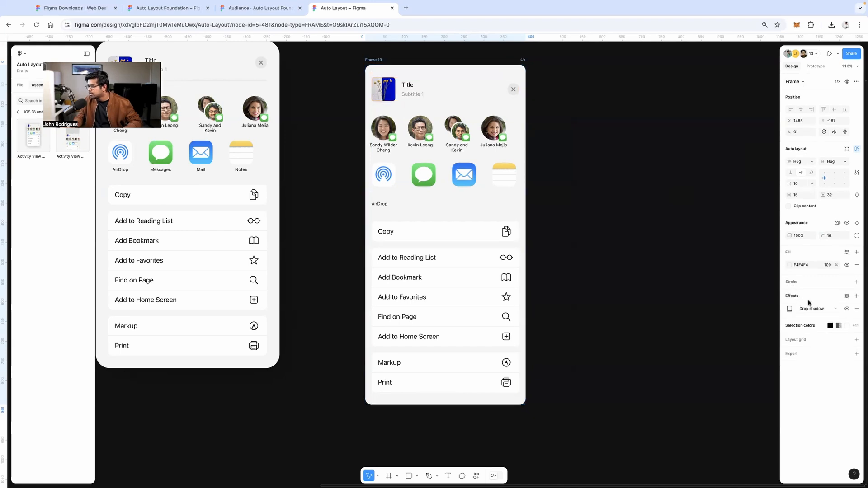
left_click(706, 116)
left_click(789, 93)
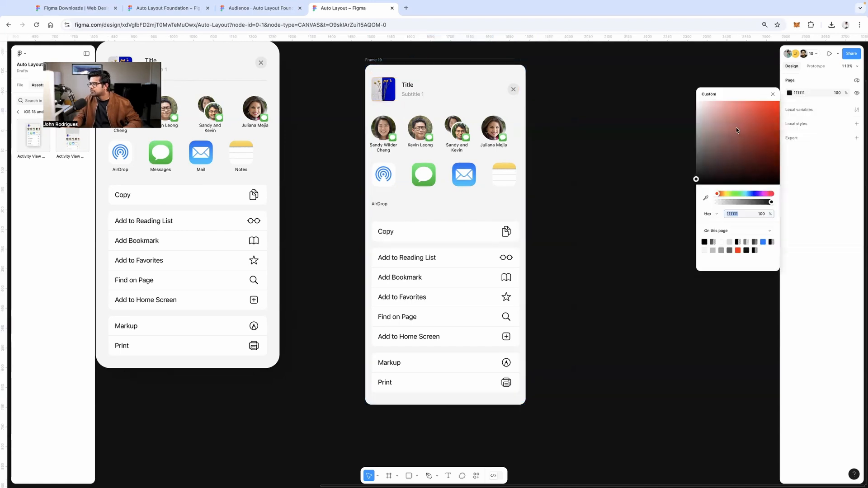
left_click(707, 104)
left_click_drag(683, 101, 677, 101)
key("Escape")
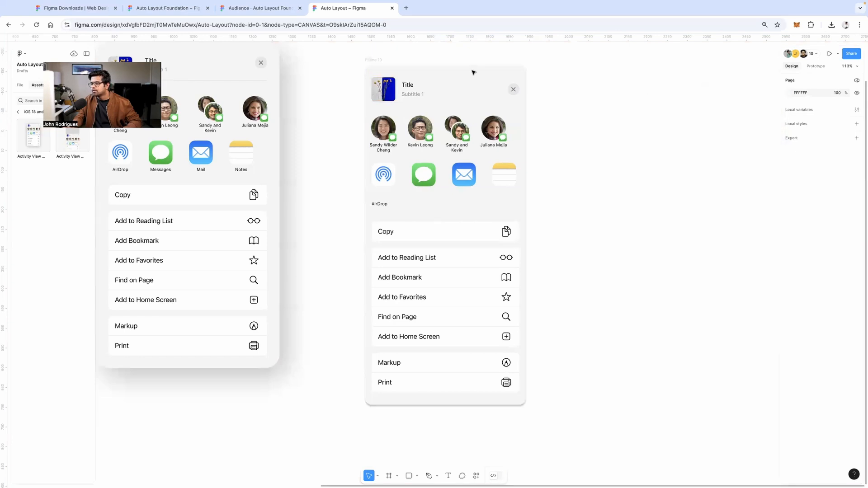
Soften the drop shadow to 20% opacity and shift its X offset slightly left
left_click(378, 61)
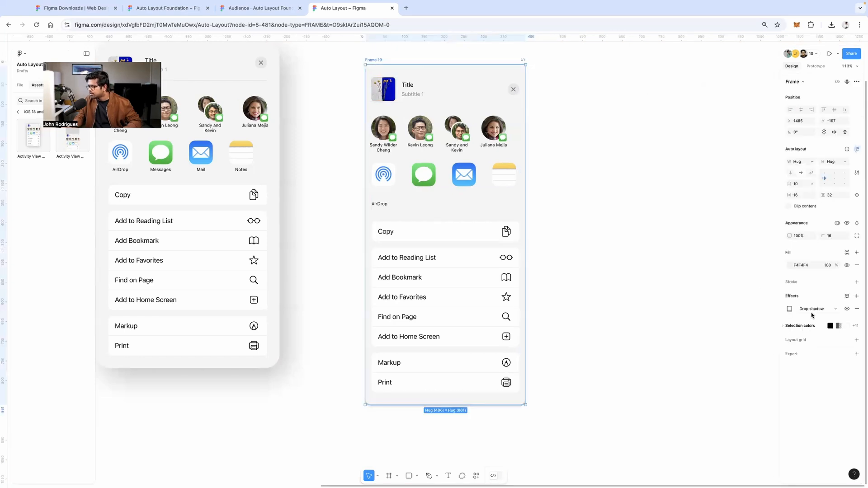
left_click(804, 311)
left_click(803, 310)
left_click(790, 309)
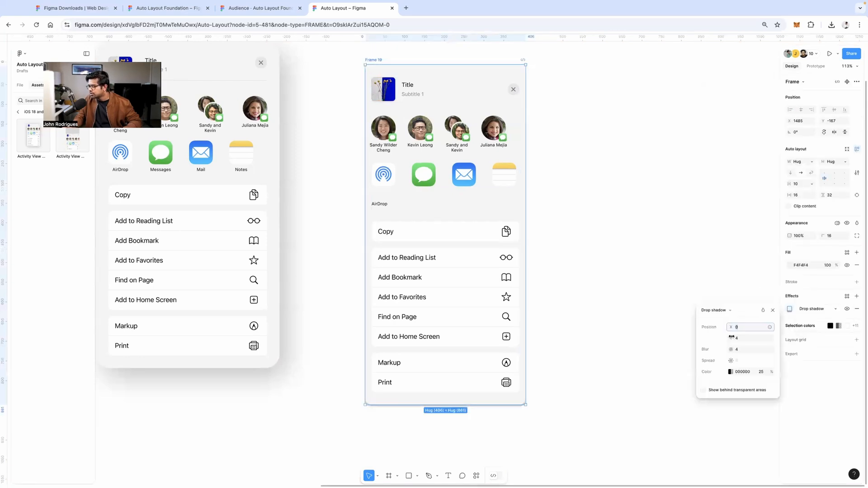
left_click_drag(731, 327, 773, 349)
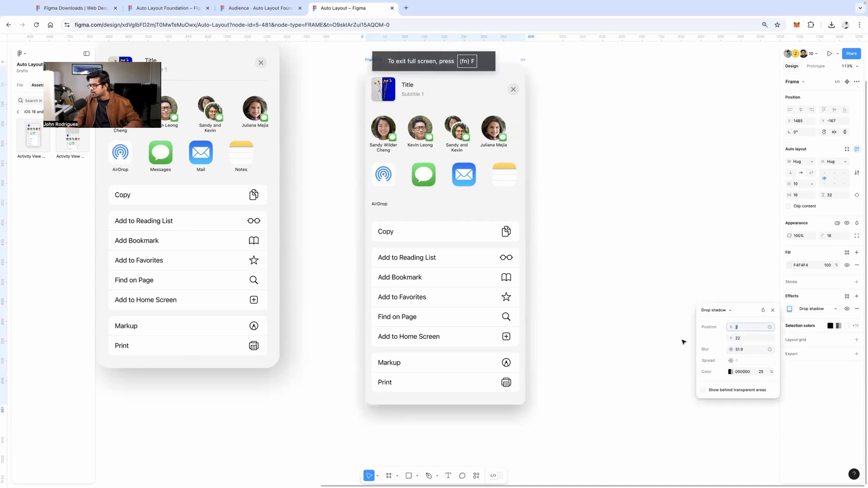
left_click(730, 372)
left_click_drag(647, 416, 646, 415)
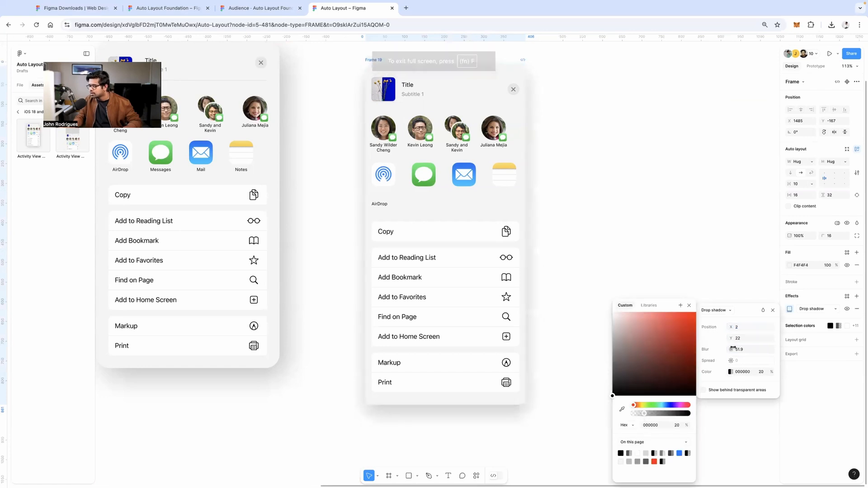
left_click_drag(732, 327, 726, 326)
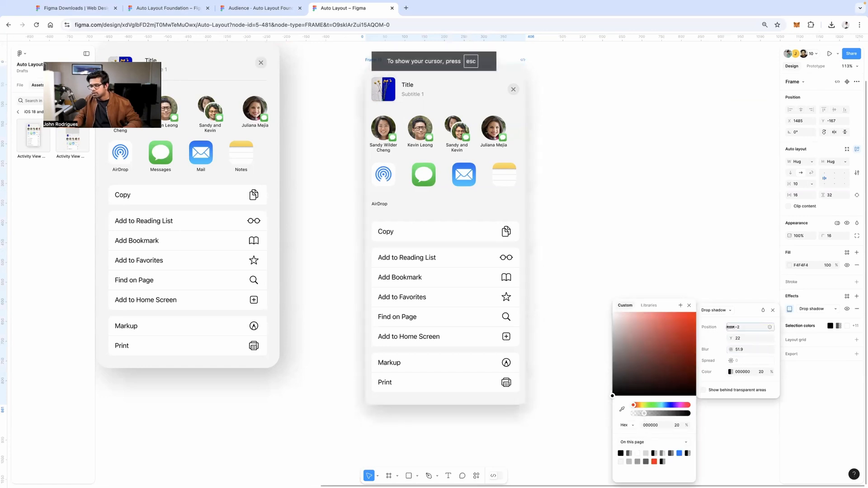
left_click(573, 240)
scroll(574, 239, "up", 1)
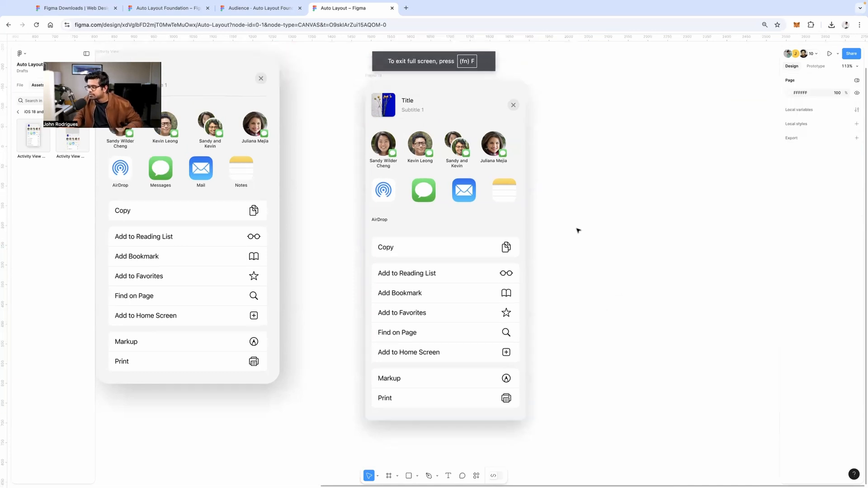
Add corner smoothing to Frame 19's 16 rounded corners
scroll(578, 229, "up", 1)
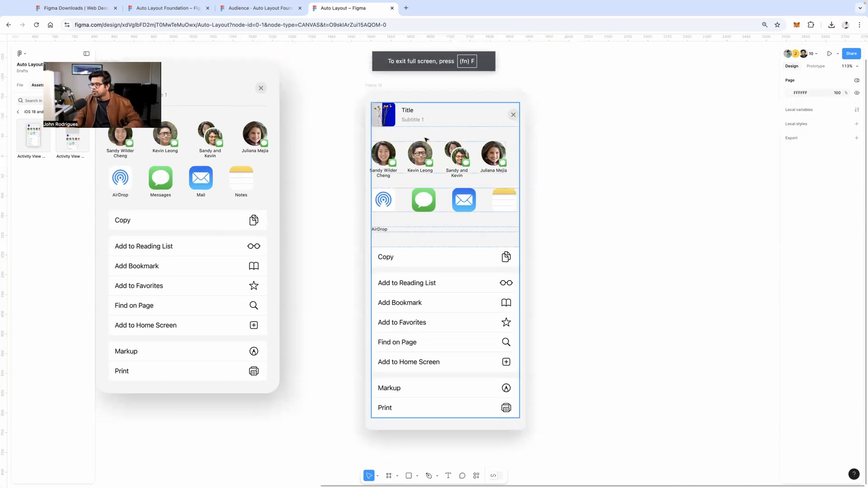
left_click(372, 86)
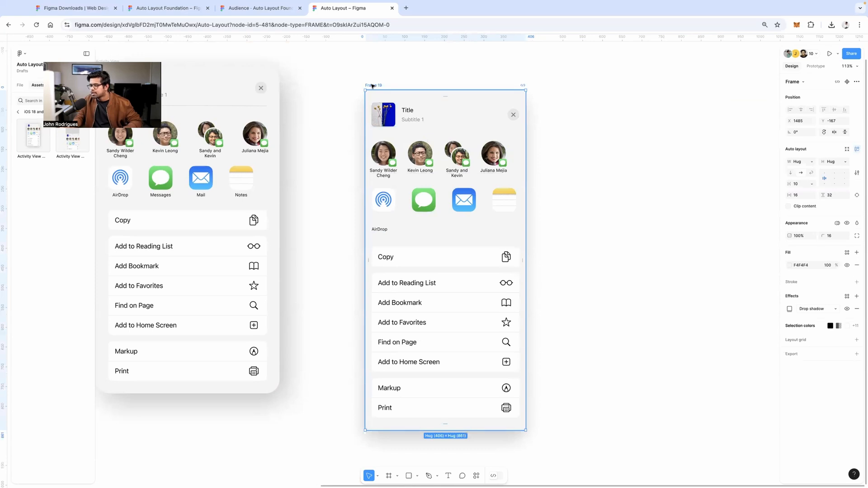
double_click(371, 85)
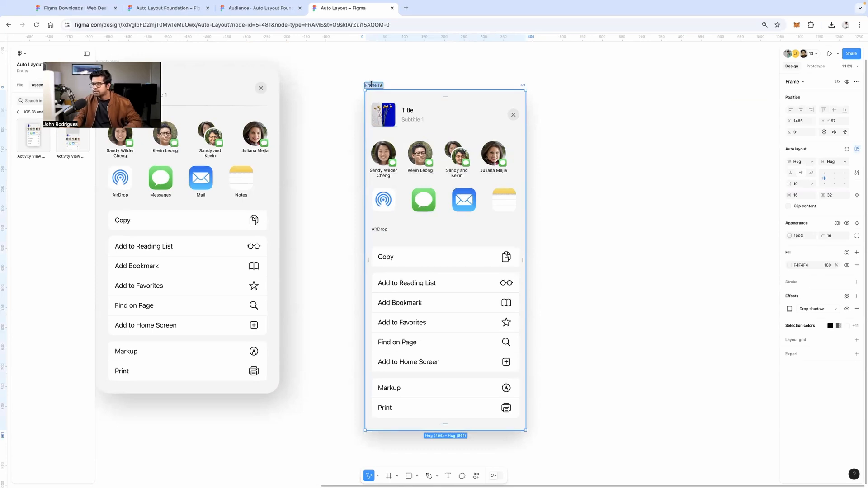
left_click(398, 74)
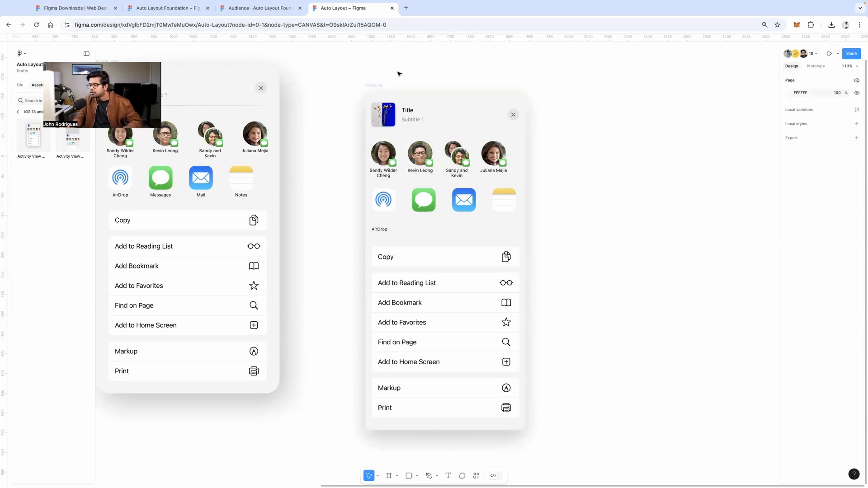
left_click(372, 85)
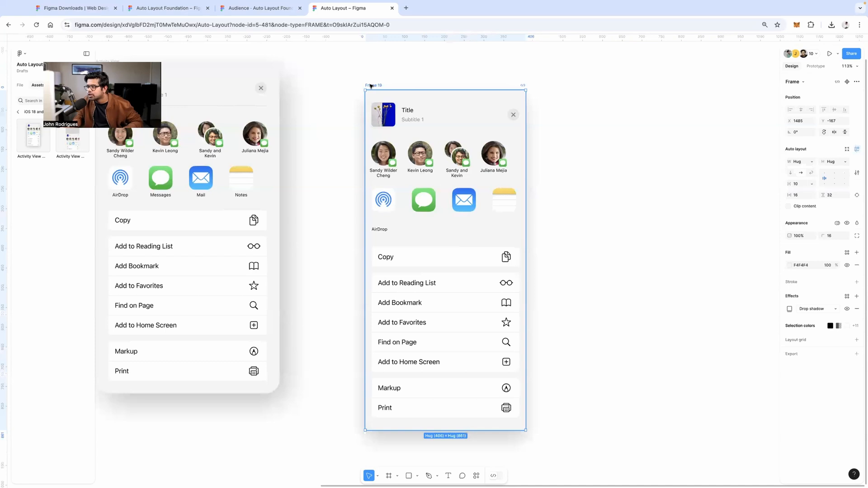
left_click(857, 237)
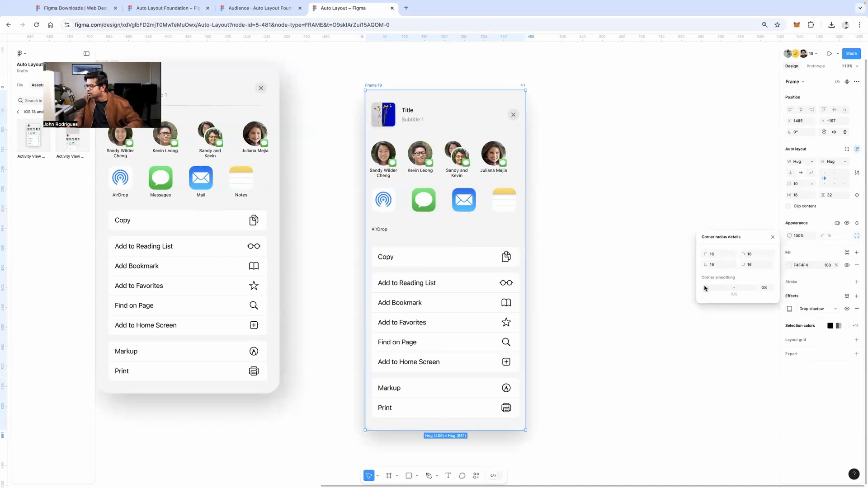
left_click_drag(705, 288, 727, 287)
Check the corners against a tinted page background, then set corner smoothing to full
scroll(554, 103, "up", 15)
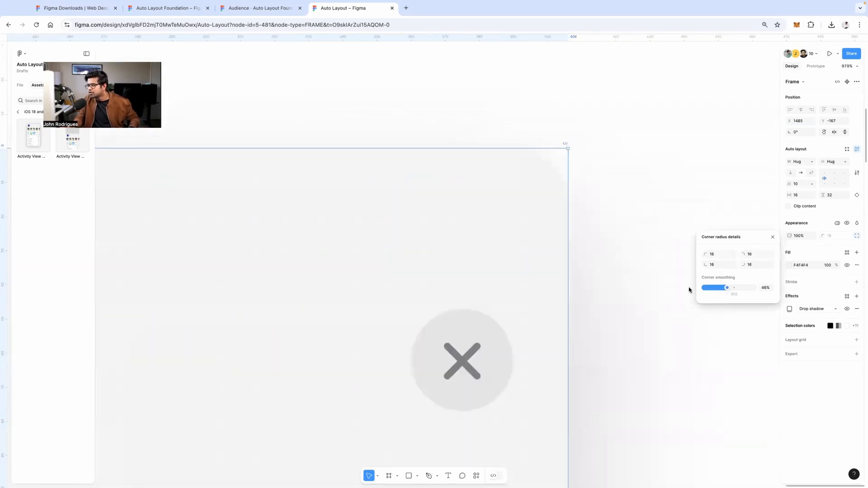
key("ctrl+z")
left_click_drag(706, 288, 727, 288)
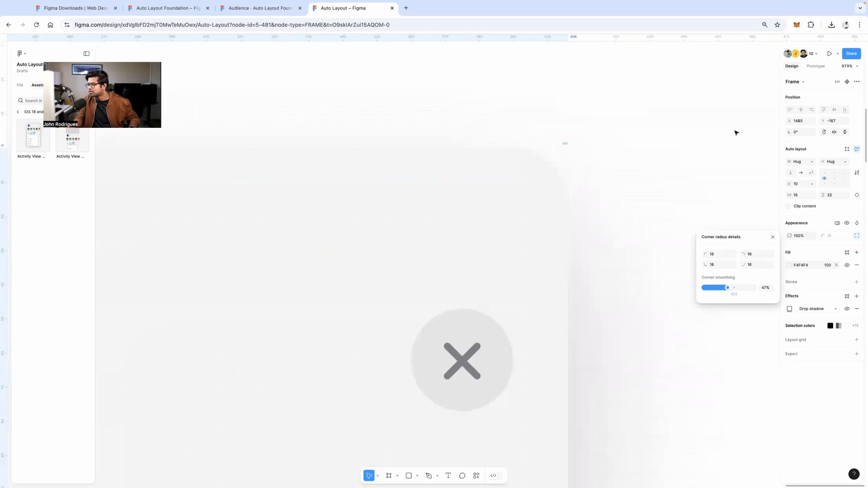
left_click(737, 131)
left_click(790, 94)
left_click_drag(732, 139, 702, 172)
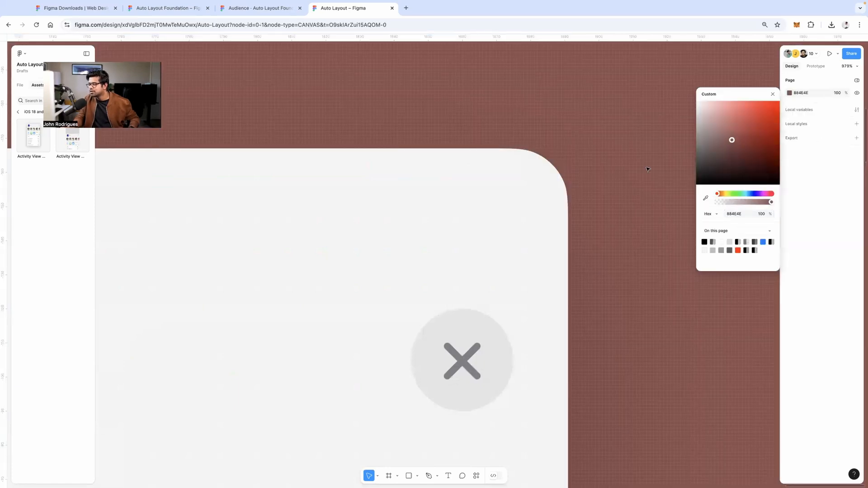
key("ctrl+z")
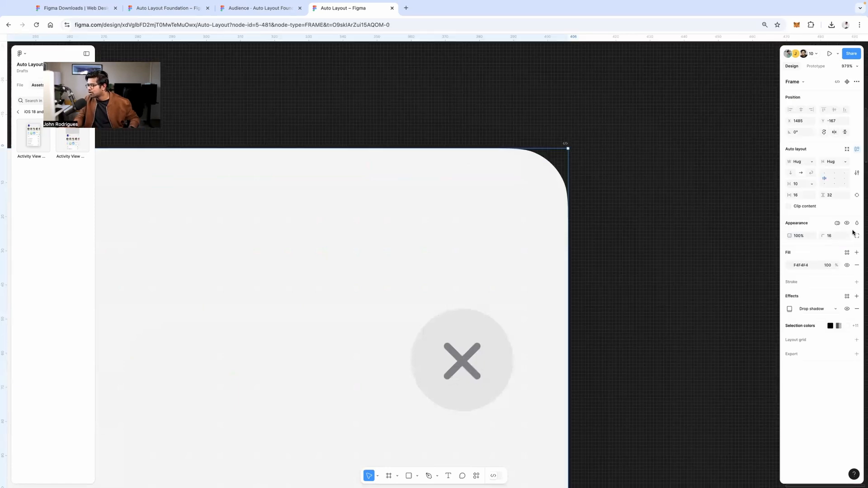
left_click(857, 236)
mouse_move(727, 288)
left_mouse_down()
mouse_move(688, 289)
mouse_move(779, 282)
mouse_move(734, 288)
left_mouse_up()
Try a reddish page background for contrast, then revert it to near-white
left_click(685, 142)
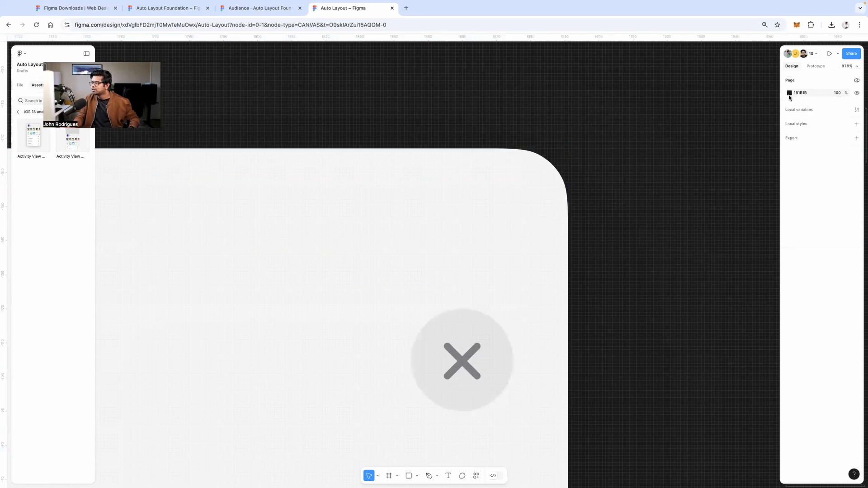
left_click(789, 94)
left_click(740, 137)
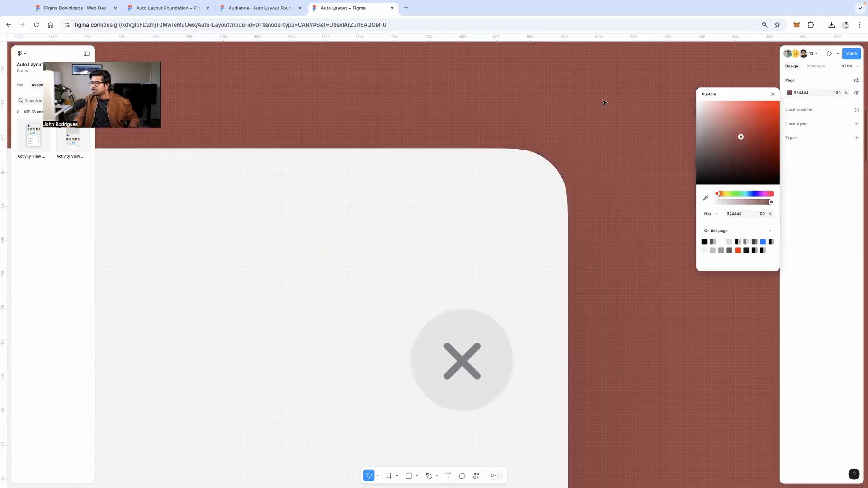
key("super+z")
scroll(609, 108, "down", 10)
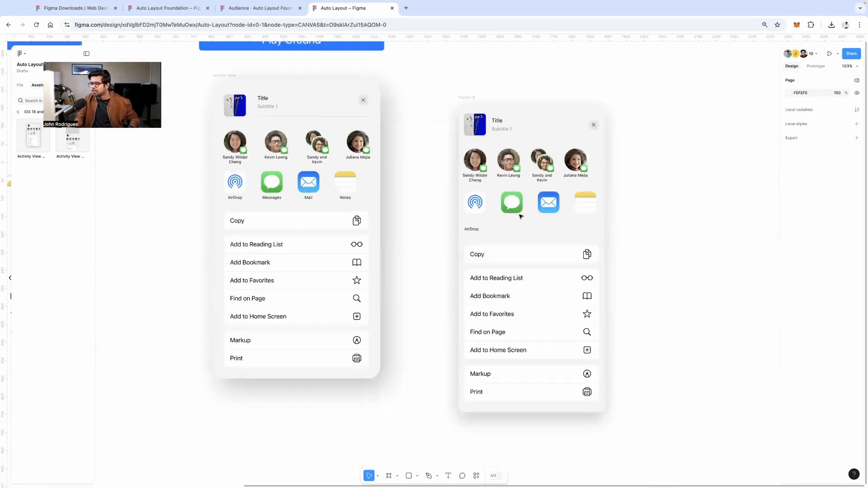
Set the inner auto-layout frame's gap before the Copy group to 32
scroll(520, 216, "down", 1)
left_click(521, 218)
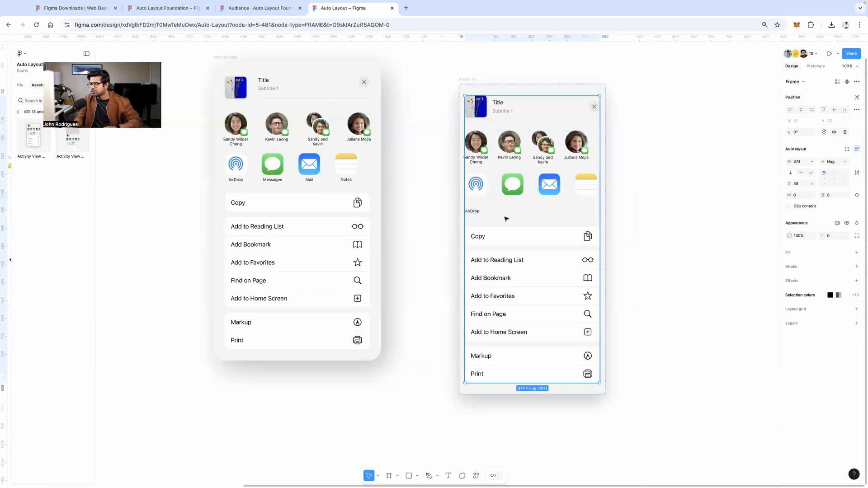
left_click(530, 220)
type("32")
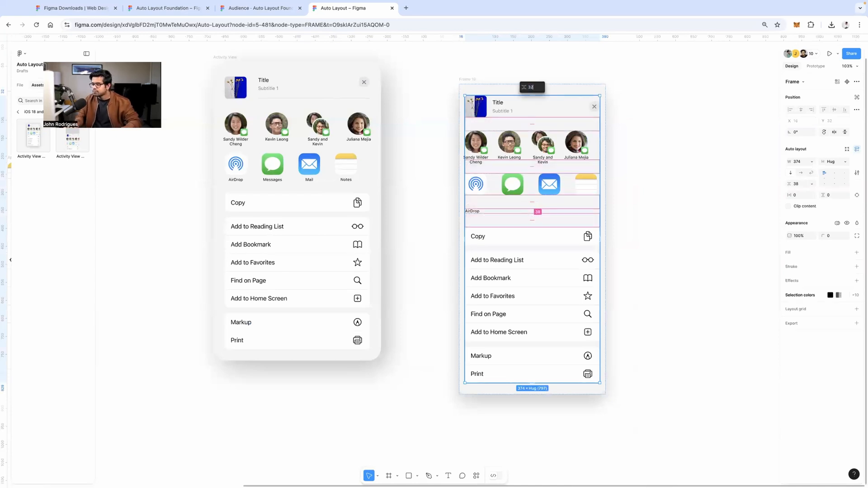
key("Return")
Make the avatar row fill the sheet's width, spreading it to 374 wide
left_click(473, 208)
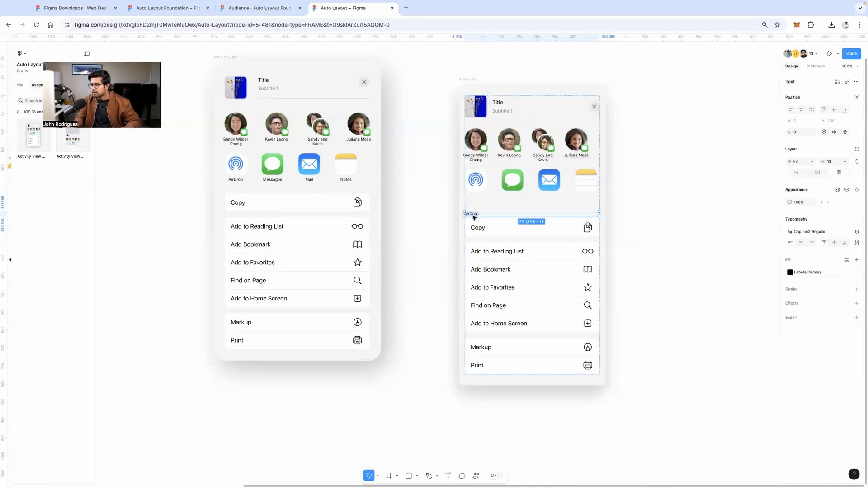
left_click(653, 201)
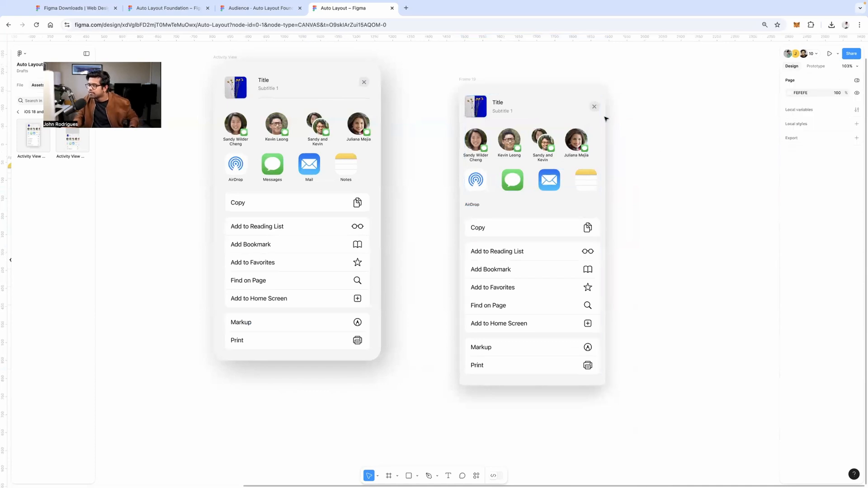
scroll(606, 116, "up", 2)
left_click(455, 82)
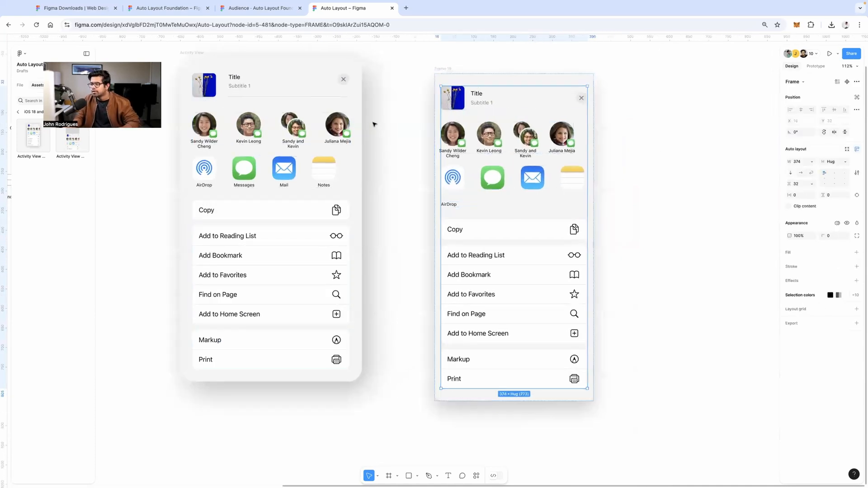
left_click(414, 132)
left_click_drag(416, 132, 468, 142)
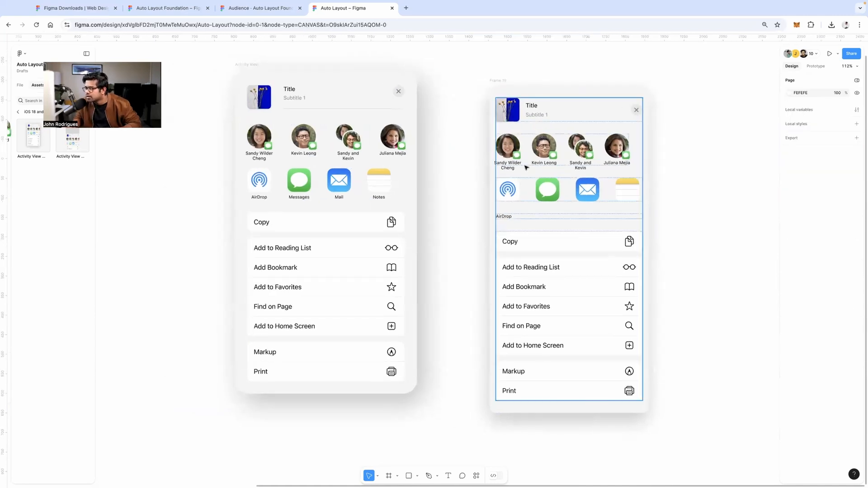
left_click(515, 154)
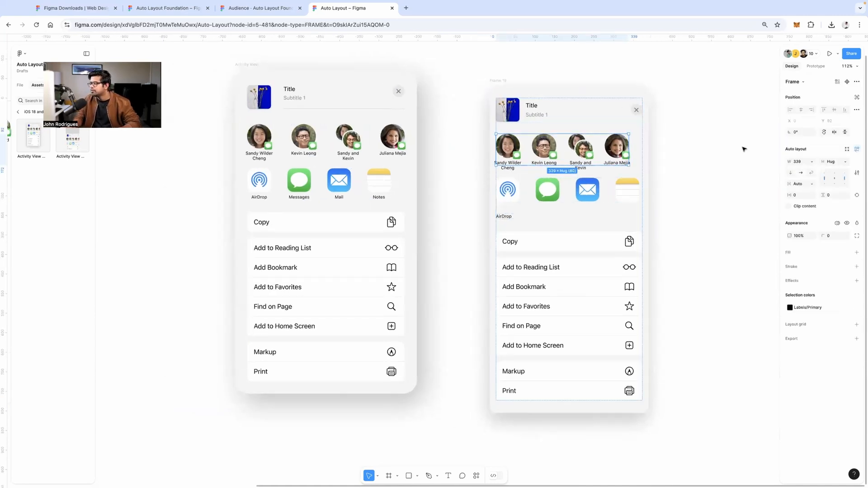
left_click(810, 162)
left_click(808, 178)
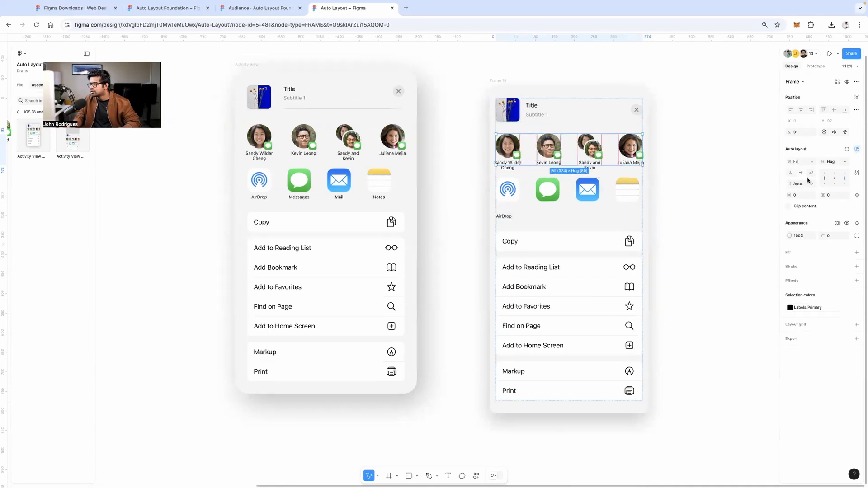
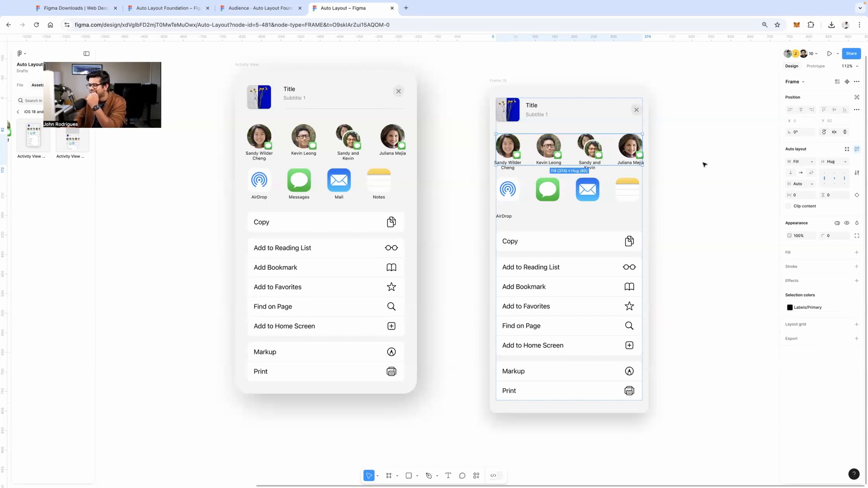
Rename the outer share sheet frame (Frame 19) to 'Activity'
left_click(587, 186)
left_click(574, 221)
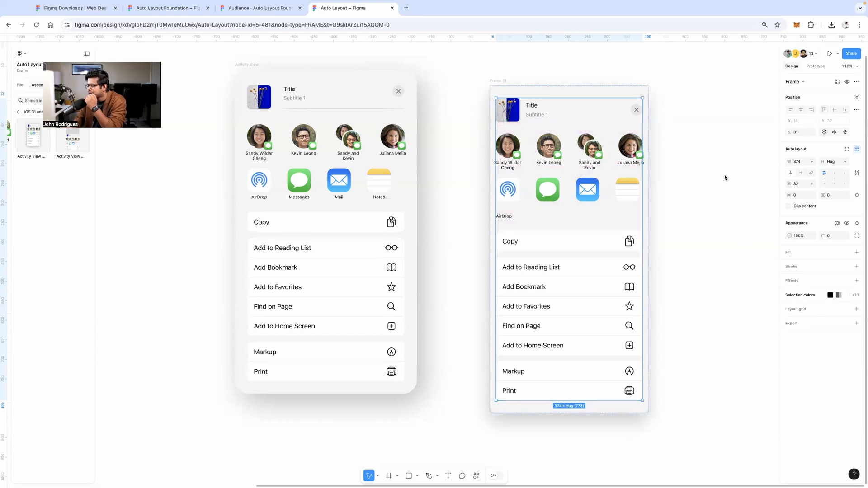
scroll(763, 271, "right", 5)
scroll(763, 271, "down", 3)
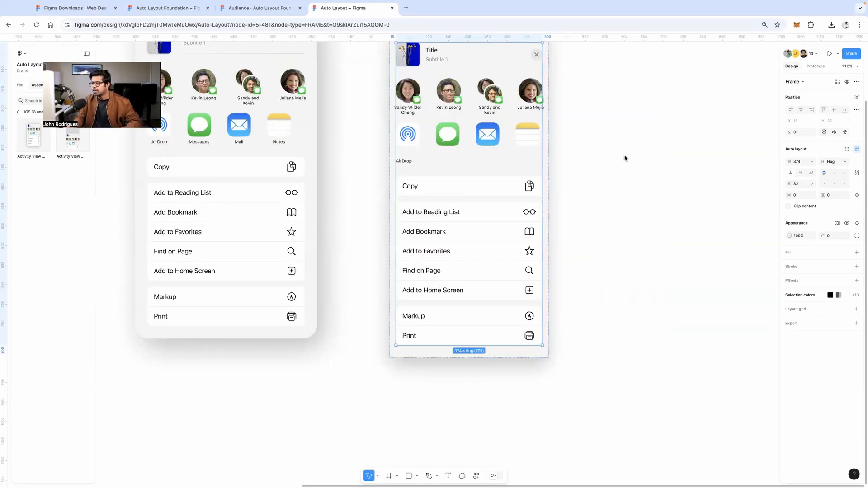
scroll(625, 157, "right", 3)
scroll(625, 157, "up", 3)
left_click(383, 92)
left_click(329, 91)
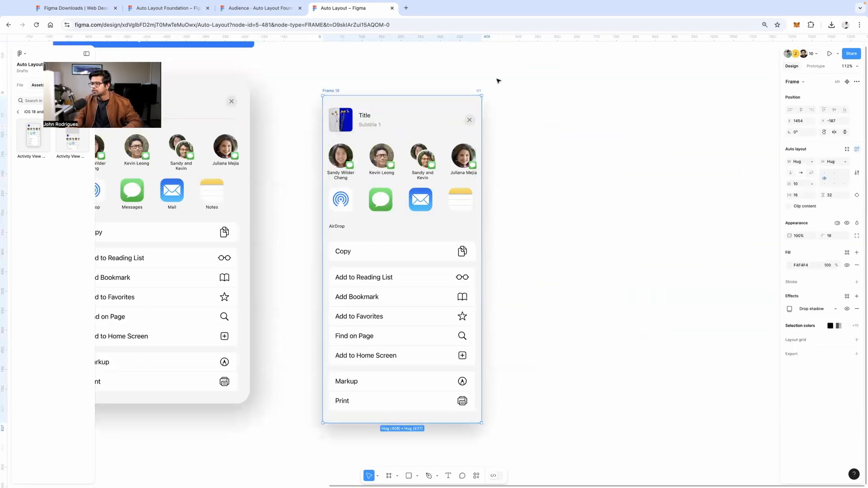
type("A")
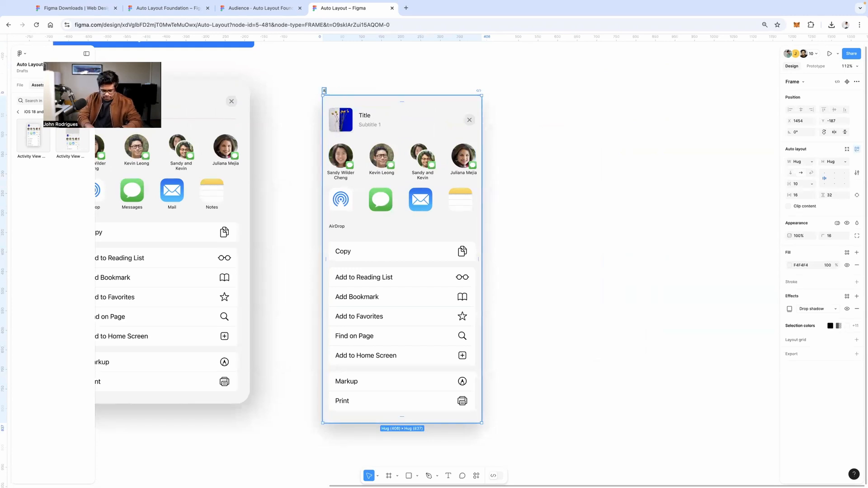
type("ctivity")
key("Return")
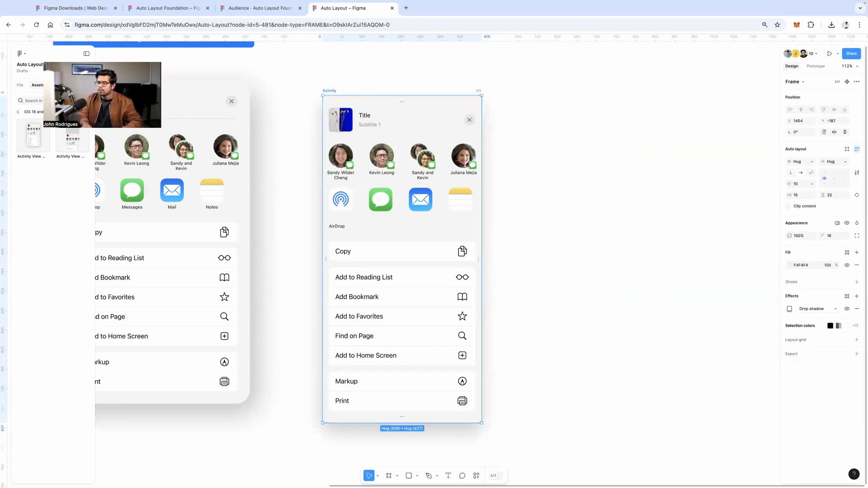
left_click(755, 95)
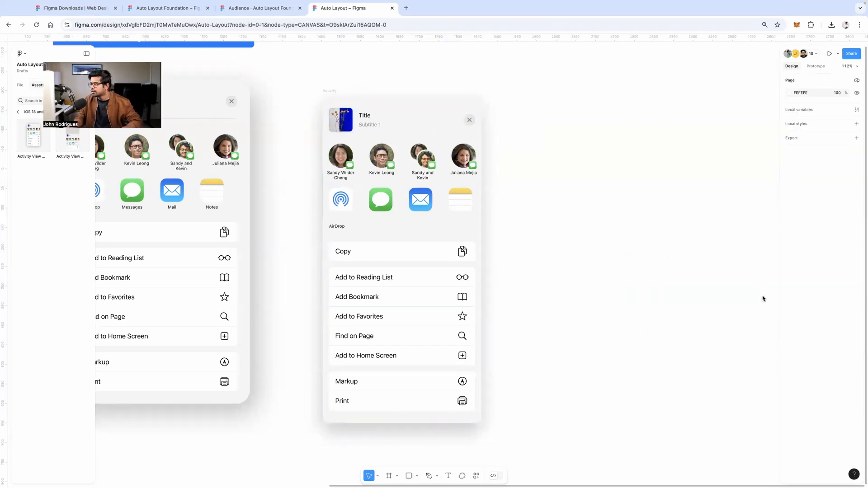
left_click(333, 90)
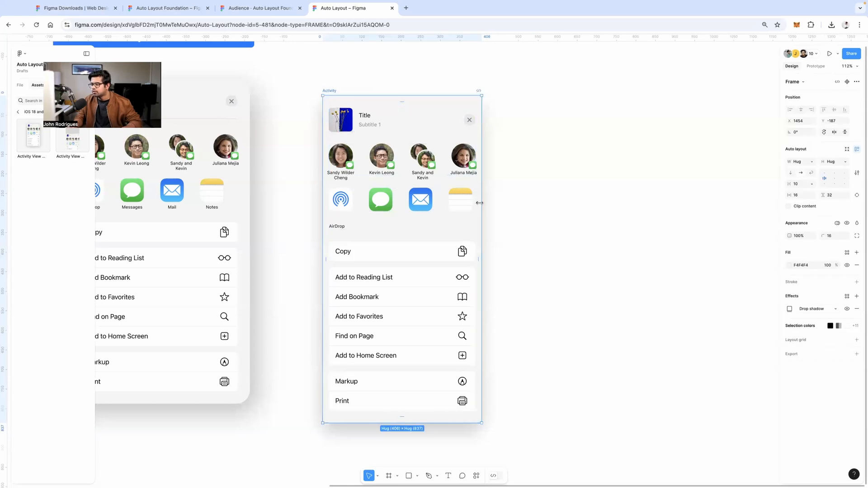
Widen the Activity frame and set the inner content frame's width to Fill container
left_click_drag(480, 203, 639, 197)
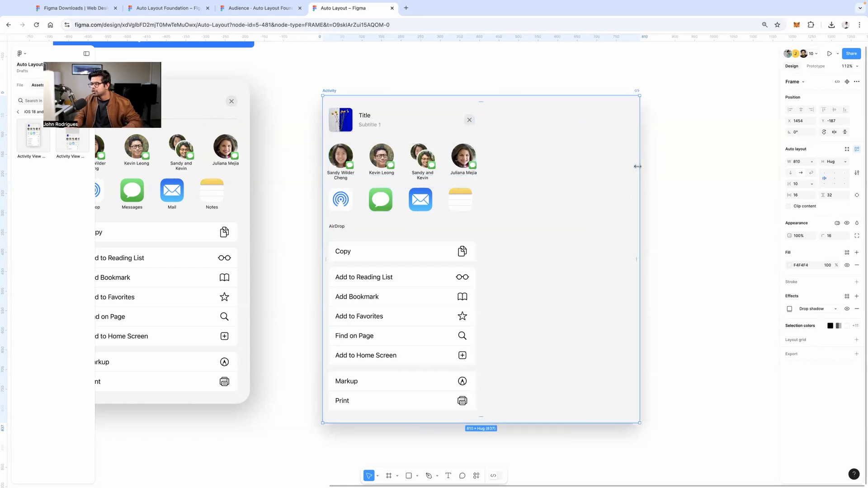
left_click(435, 143)
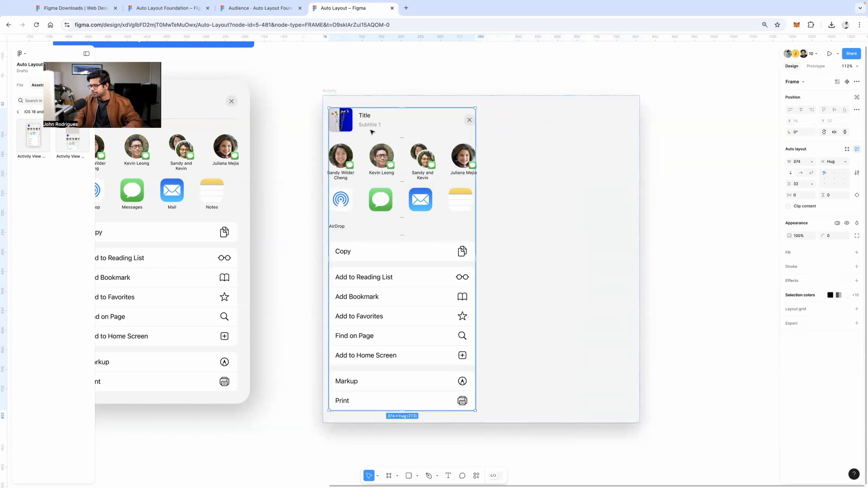
left_click(812, 162)
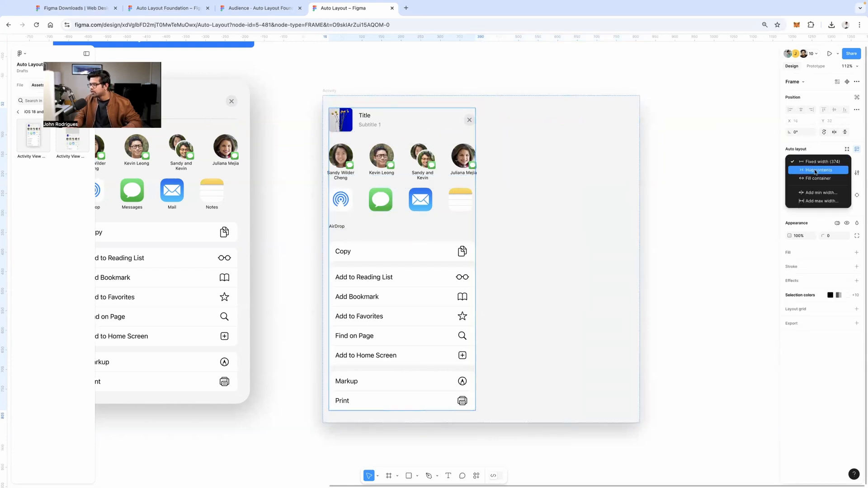
left_click(813, 177)
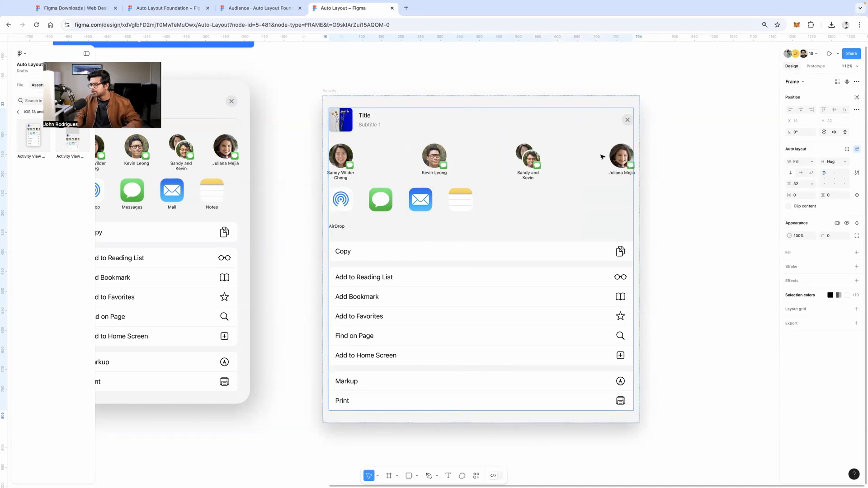
Set the app-icon row's gap to Auto and narrow the Activity frame to about 444 wide
left_click(422, 198)
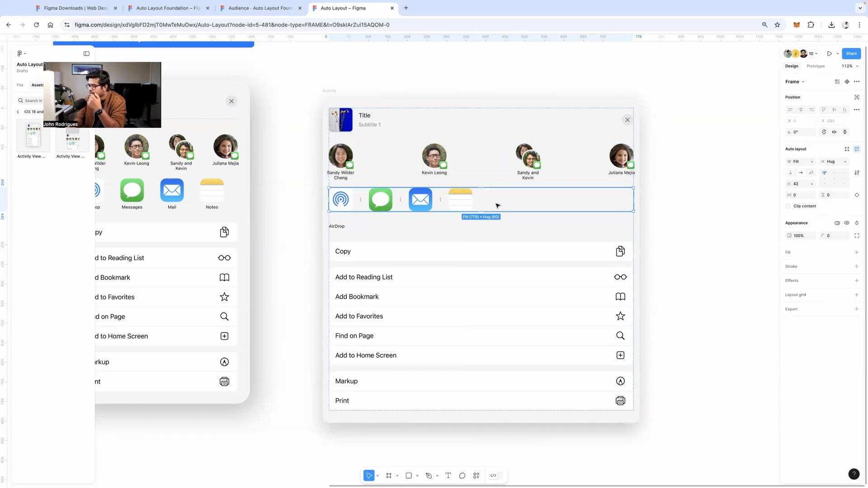
left_click(812, 184)
left_click(806, 208)
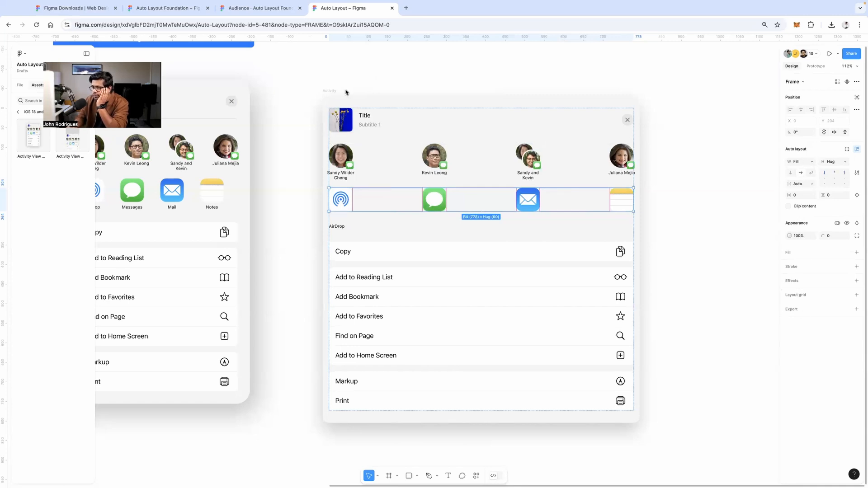
left_click(329, 91)
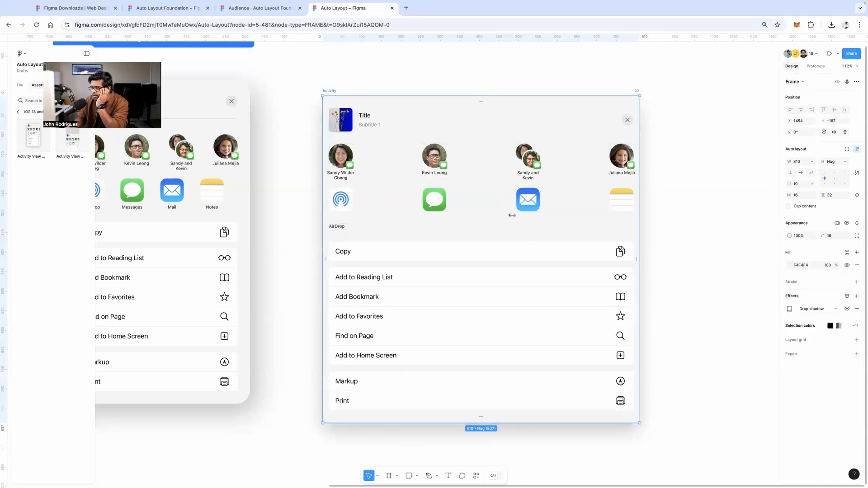
mouse_move(512, 215)
left_mouse_down()
mouse_move(427, 209)
mouse_move(510, 208)
left_mouse_up()
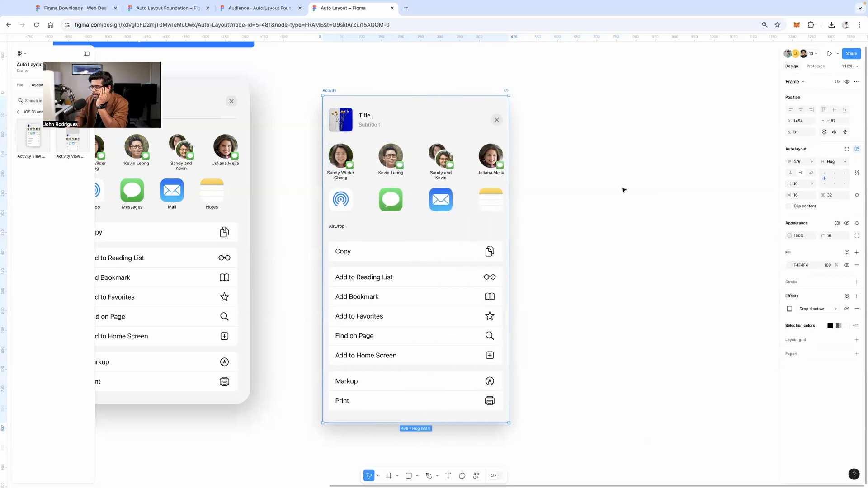
Give the Activity frame a 476 minimum width and test resizing against it
left_click(812, 162)
left_click(810, 184)
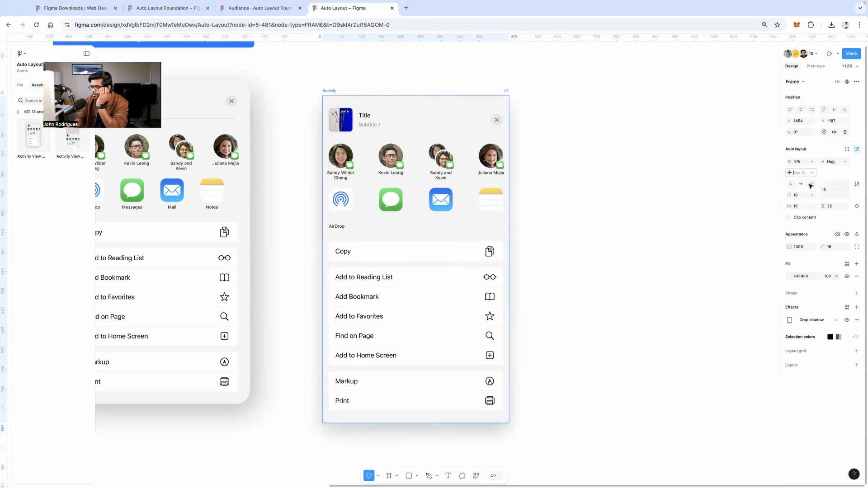
type("4")
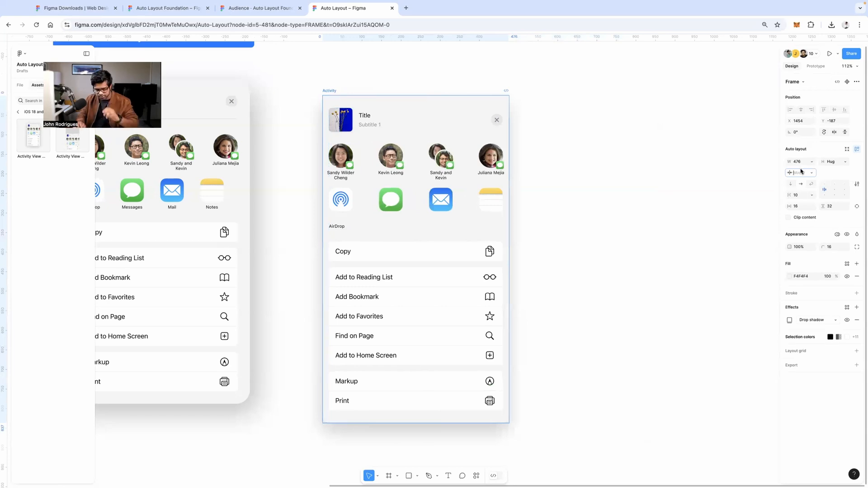
type("76")
key("Return")
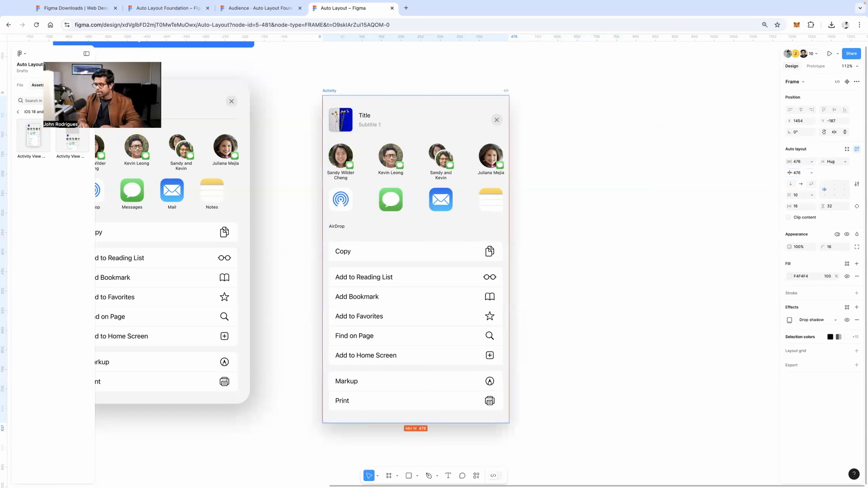
left_click(330, 91)
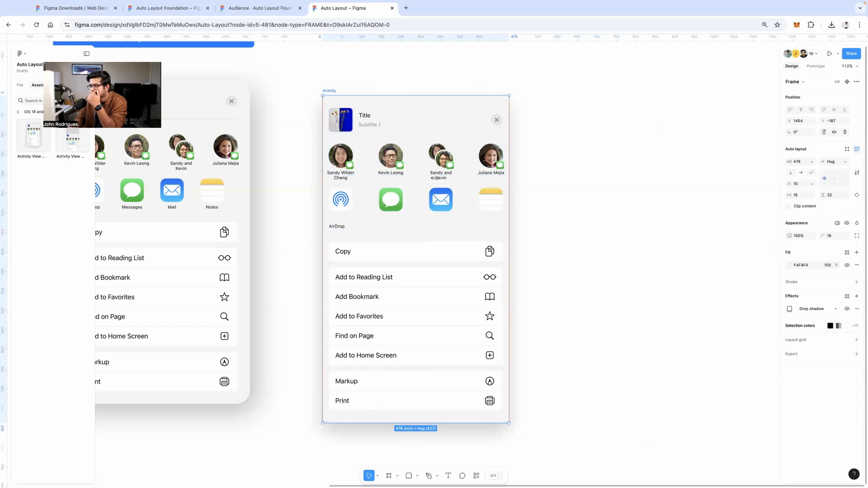
left_click(806, 163)
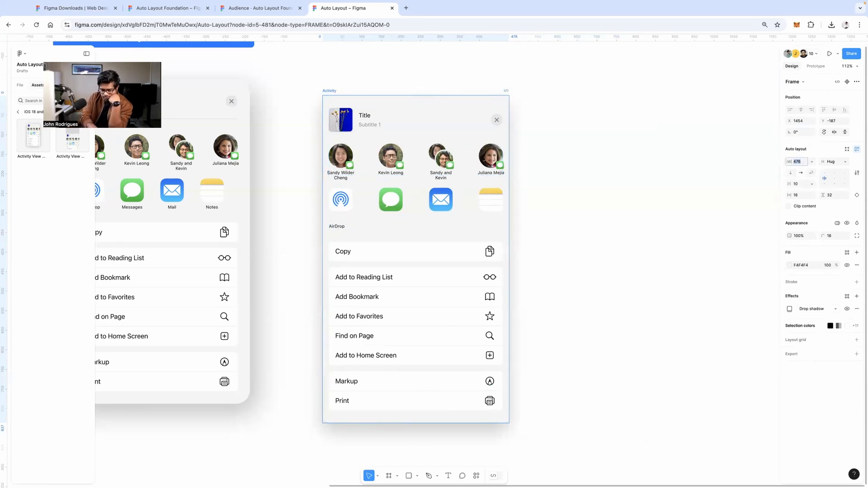
key("Return")
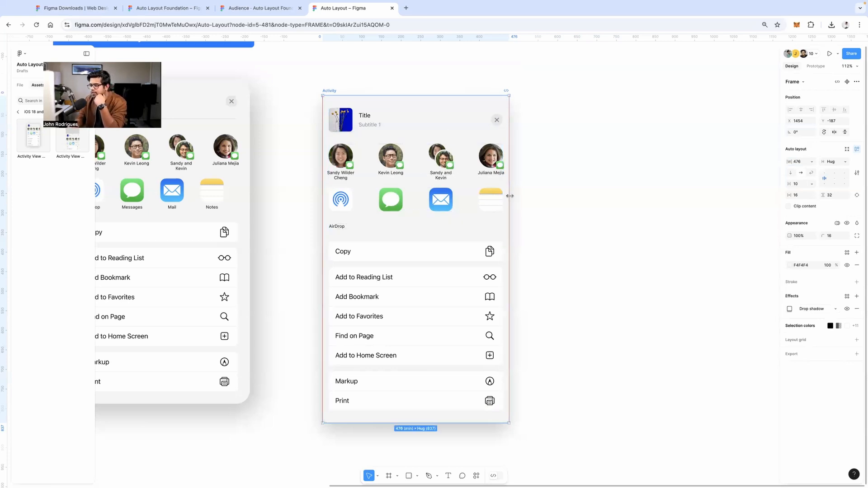
left_click_drag(601, 193, 453, 175)
Remove the minimum width and narrow the Activity frame to 392 wide
left_click(614, 180)
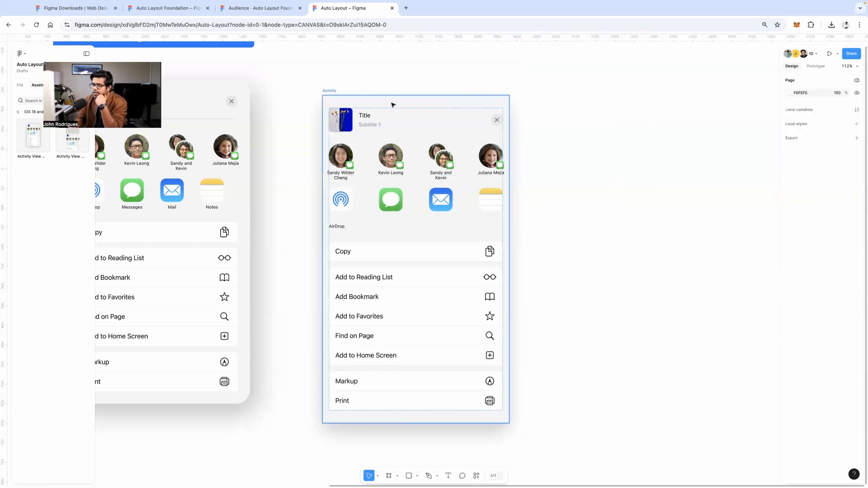
left_click(329, 91)
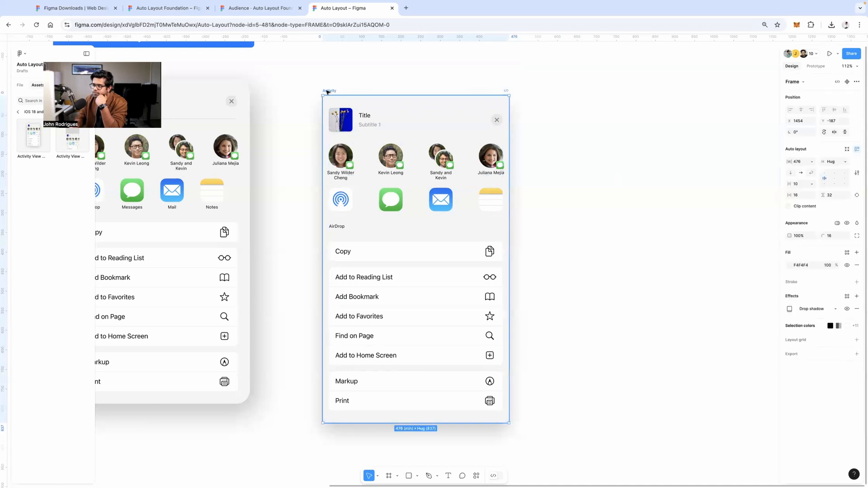
left_click(808, 162)
left_click(816, 207)
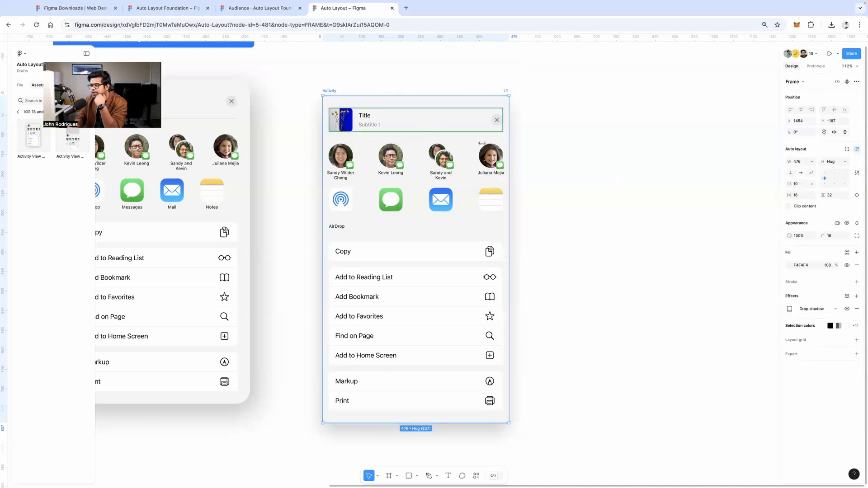
left_click_drag(482, 143, 449, 144)
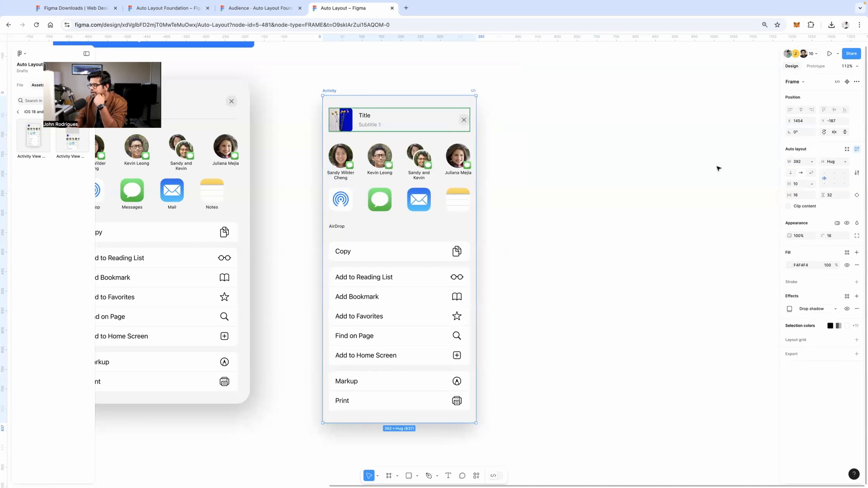
Set a 390 minimum width, nudge the frame up, and confirm it stops at 390
left_click(812, 162)
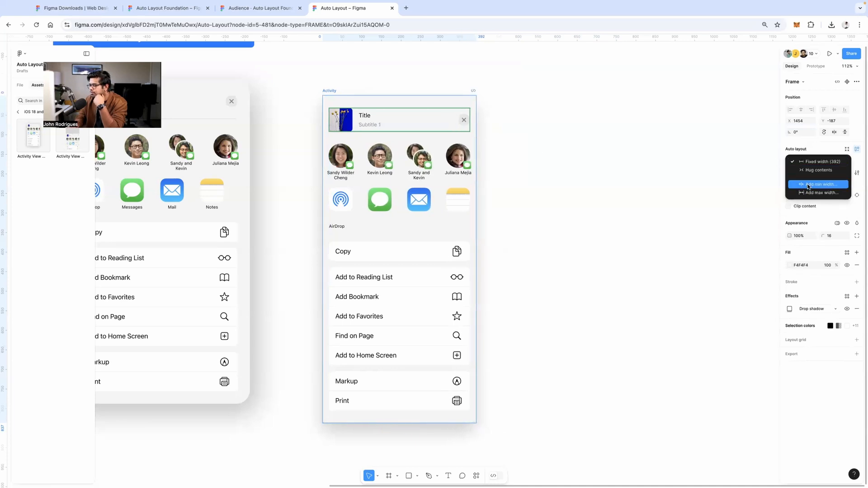
left_click(808, 185)
type("39")
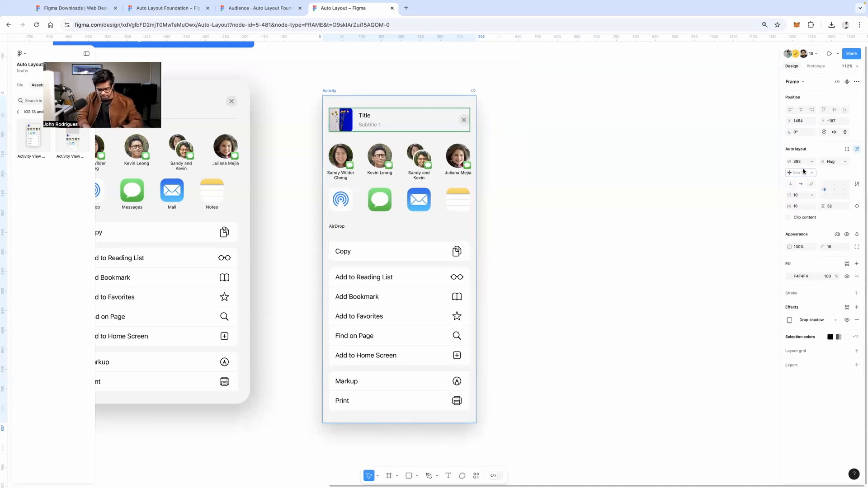
type("0")
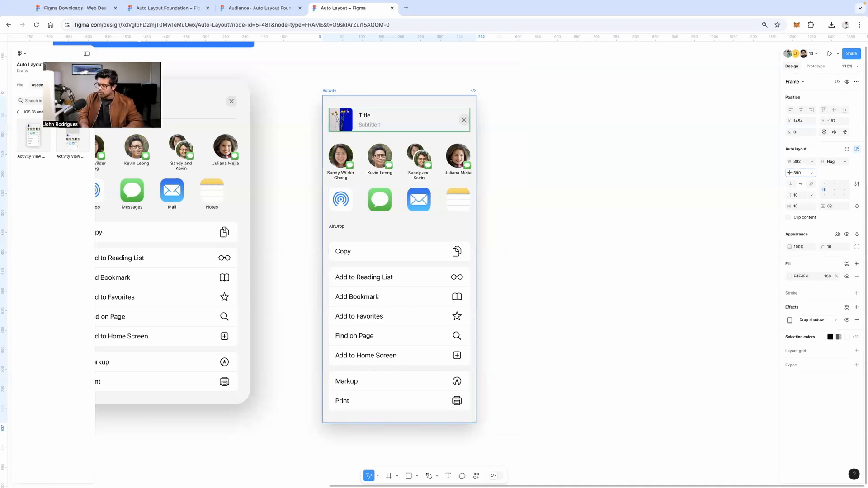
key("Return")
left_click(634, 173)
left_click_drag(331, 91, 333, 73)
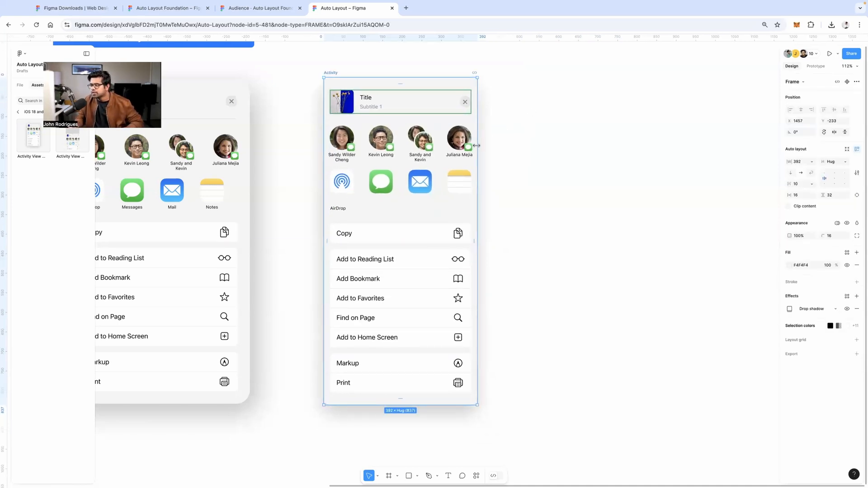
left_click_drag(478, 135, 403, 127)
left_click_drag(558, 130, 401, 128)
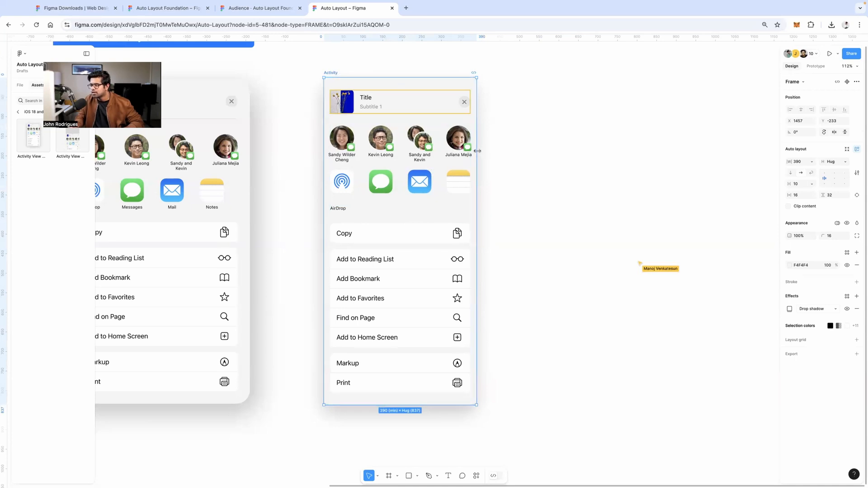
Widen the Activity frame to 936, then narrow it back down
left_click_drag(477, 150, 590, 160)
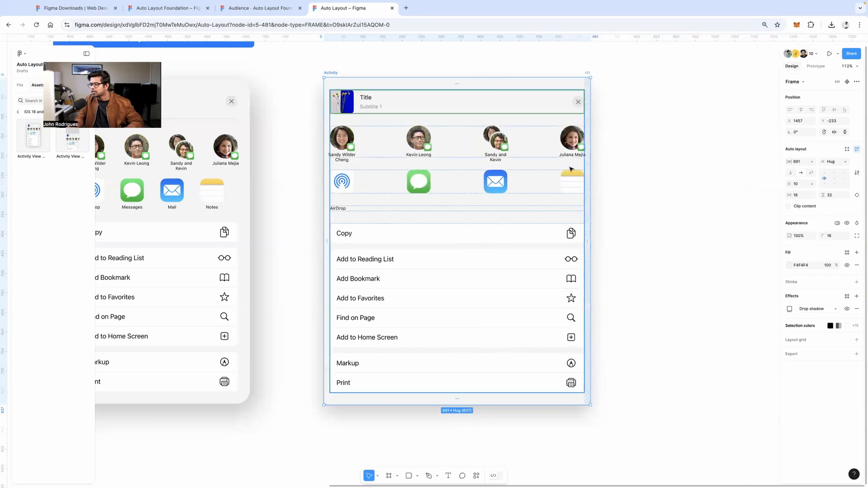
left_click(462, 56)
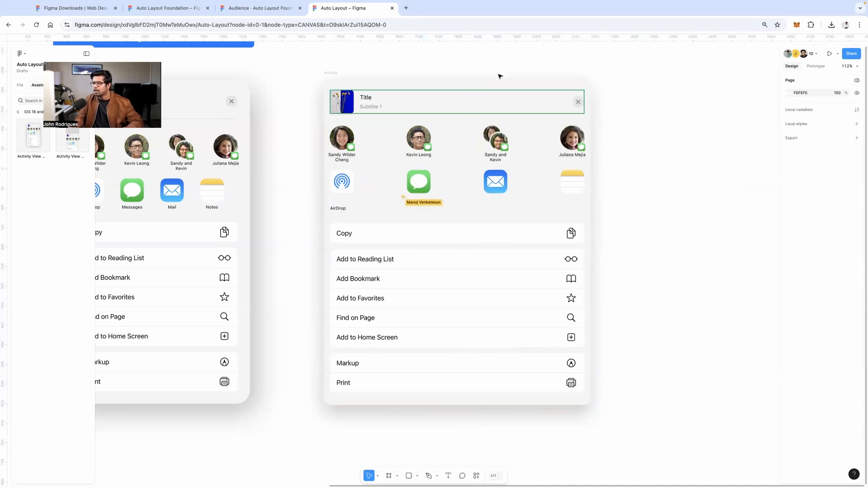
left_click(592, 146)
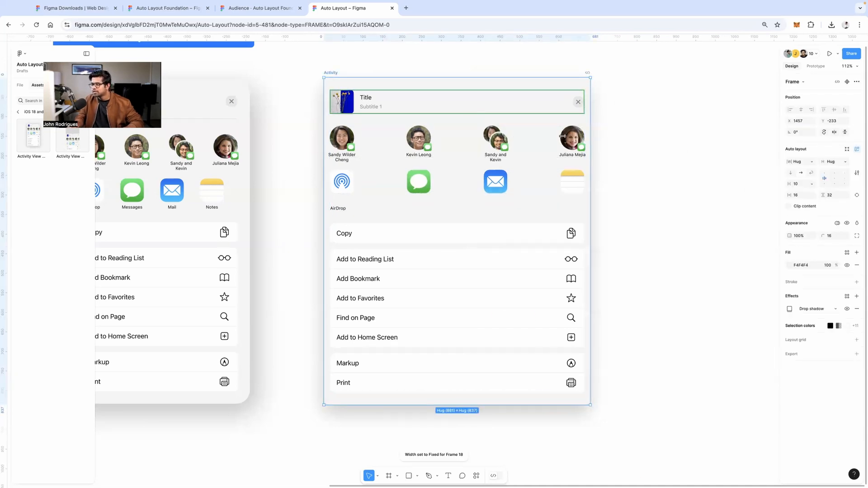
left_click_drag(563, 136, 528, 132)
key("super+z")
left_click(395, 62)
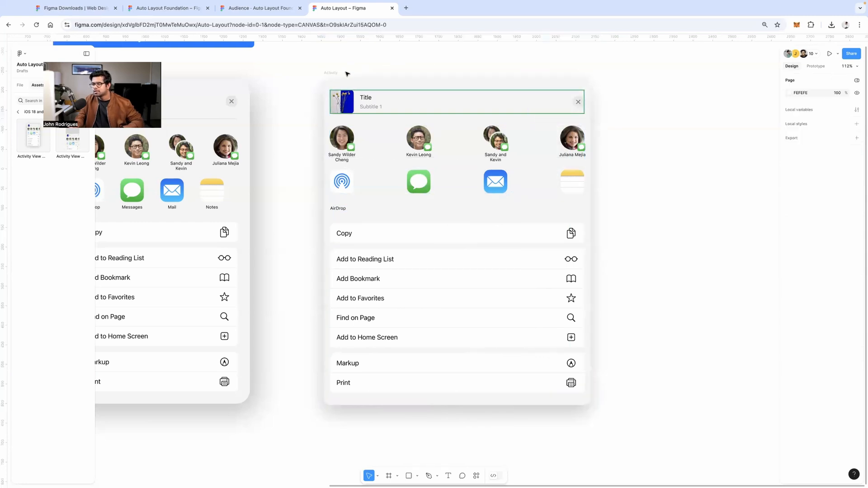
left_click(348, 74)
left_click_drag(574, 177, 538, 172)
Set the inner content frame's width to Fill container and select the app-icon row
double_click(501, 176)
left_click(807, 162)
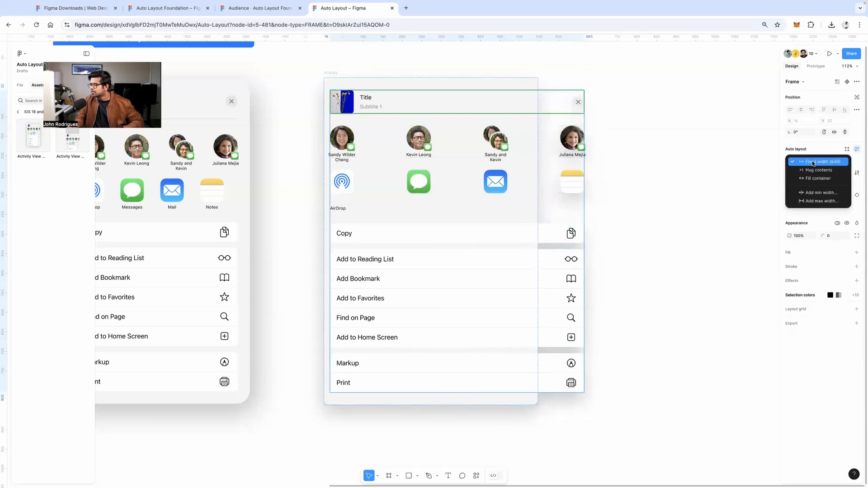
left_click(804, 178)
left_click(587, 137)
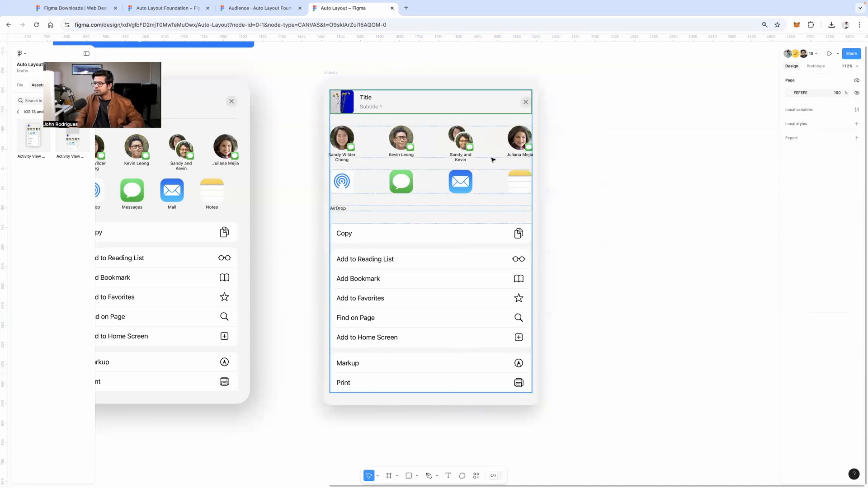
double_click(474, 181)
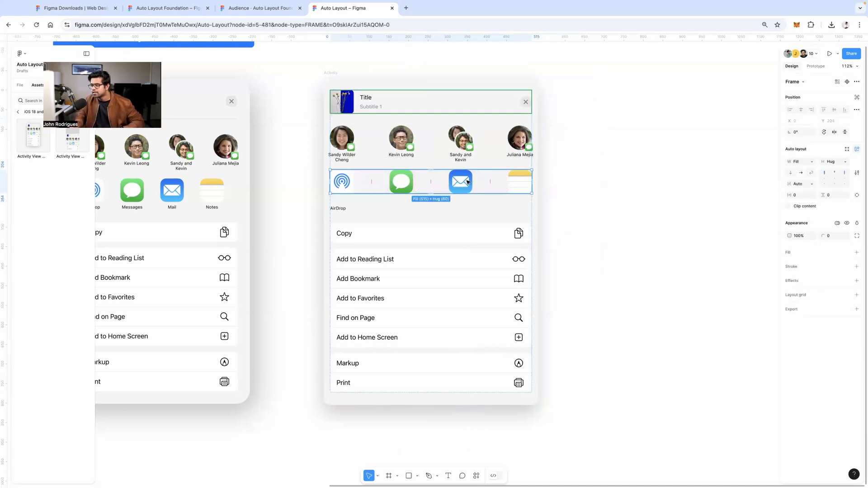
Reorder the Mail, AirDrop and Notes icons and the contact avatars
left_click(468, 181)
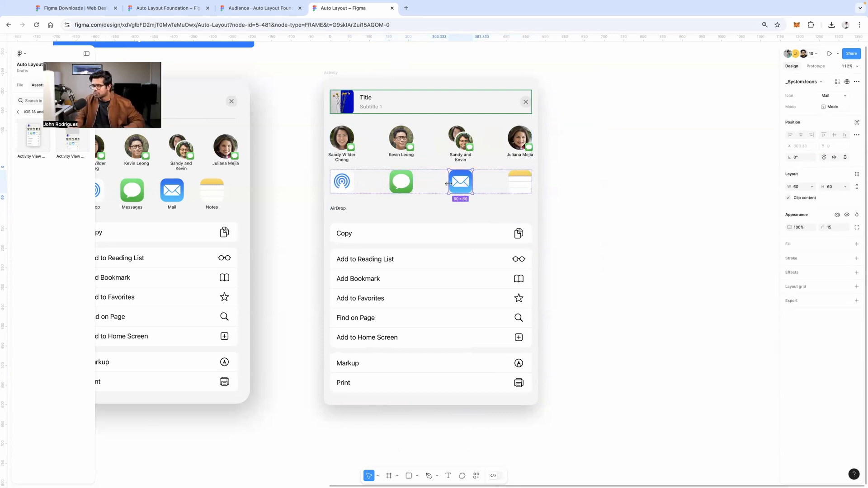
key("Left")
key("Left")
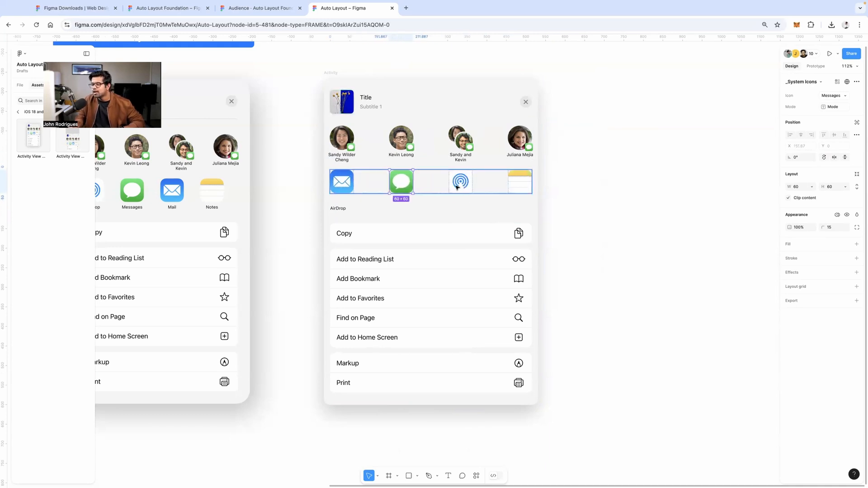
left_click(457, 185)
left_click_drag(384, 184, 385, 184)
left_click_drag(518, 186, 398, 183)
double_click(465, 147)
left_click_drag(465, 146, 401, 143)
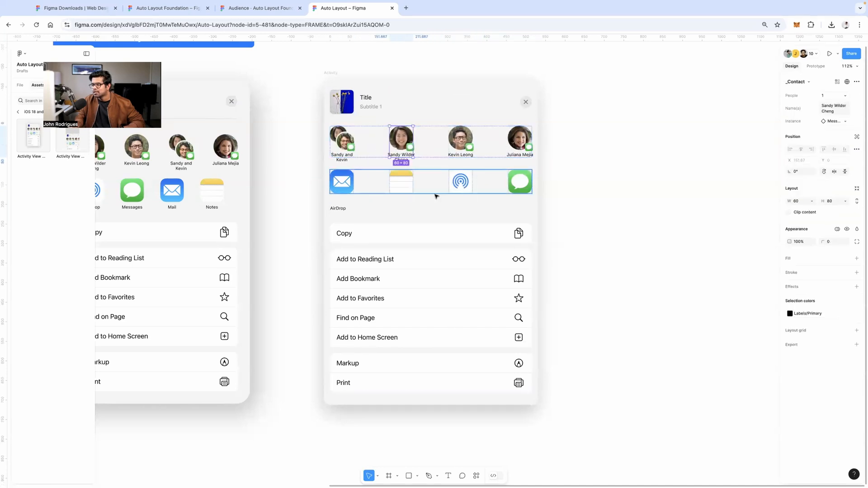
Try moving the app-icon row and action list, then restore the icon row above Copy
left_click(430, 180)
mouse_move(431, 181)
left_mouse_down()
mouse_move(431, 138)
mouse_move(434, 195)
left_mouse_up()
left_click_drag(437, 230, 439, 171)
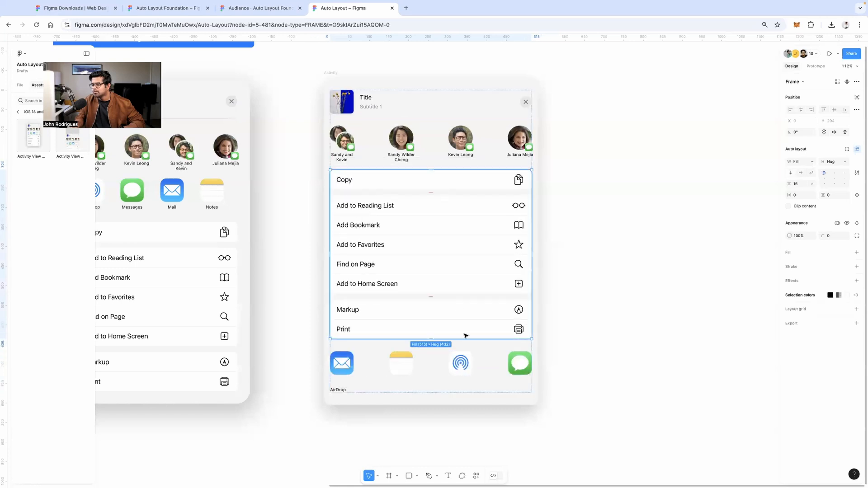
left_click_drag(474, 361, 452, 175)
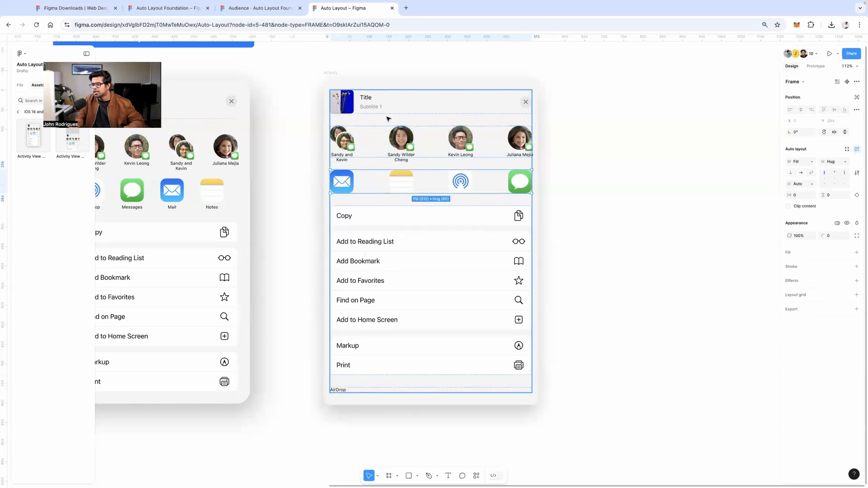
mouse_move(402, 109)
left_mouse_down()
mouse_move(401, 151)
mouse_move(402, 106)
left_mouse_up()
Undo an accidental frame move and drag AirDrop into the first icon slot
left_click(538, 202)
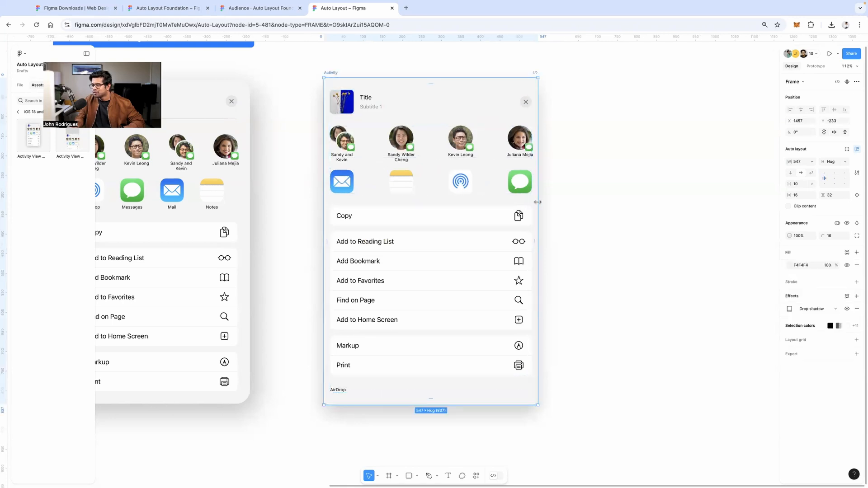
mouse_move(538, 202)
left_mouse_down()
mouse_move(667, 195)
mouse_move(434, 185)
mouse_move(530, 190)
left_mouse_up()
left_click(481, 191)
key("super+z")
left_click(479, 197)
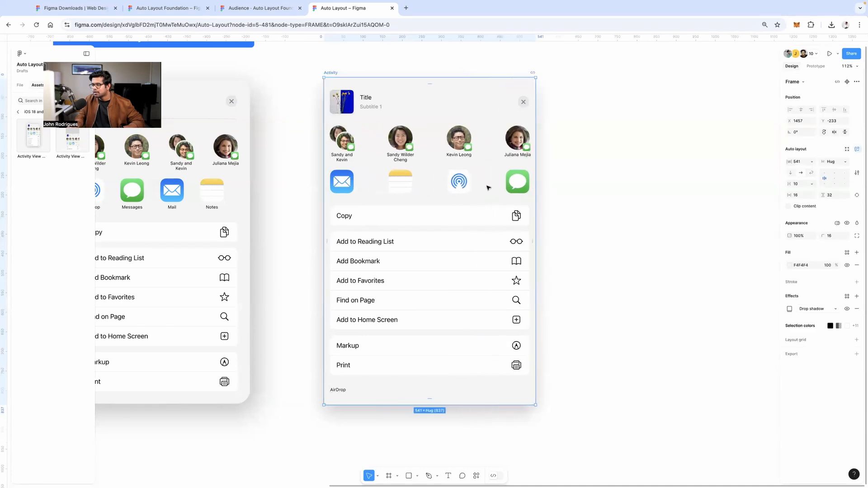
left_click(481, 184)
left_click(469, 183)
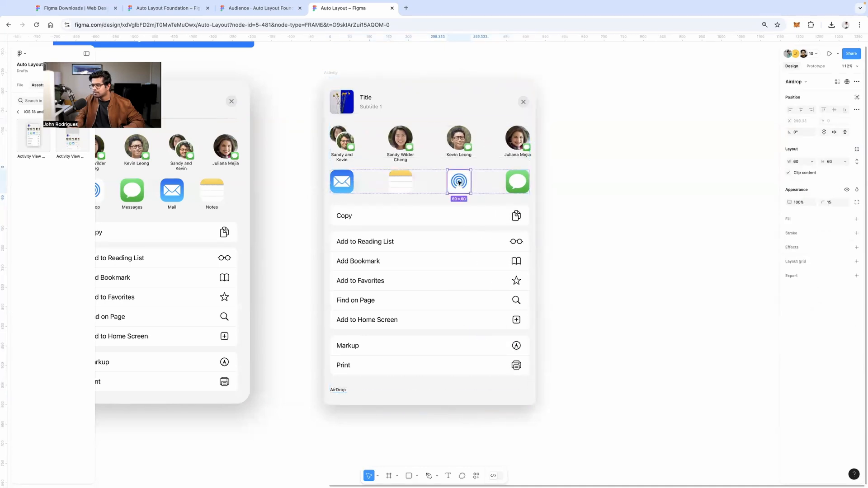
left_click_drag(459, 182, 358, 181)
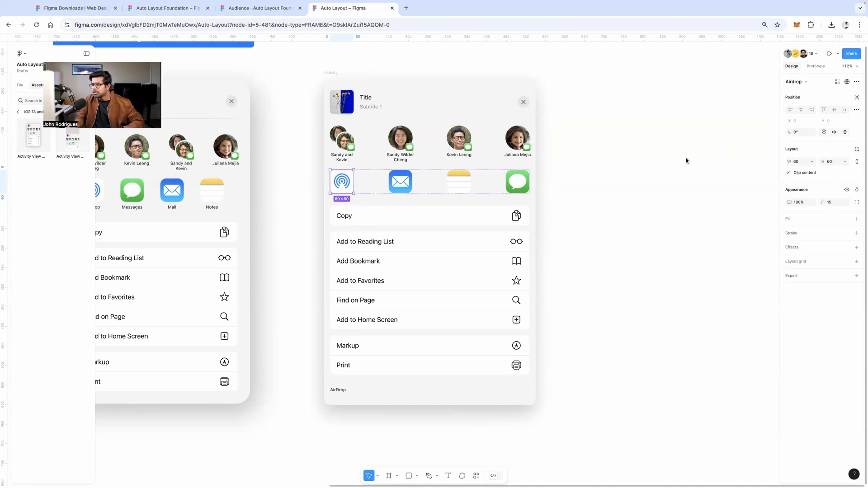
left_click(540, 80)
Move the Reading List group above Copy and shift the Markup and Print group up
left_click(333, 73)
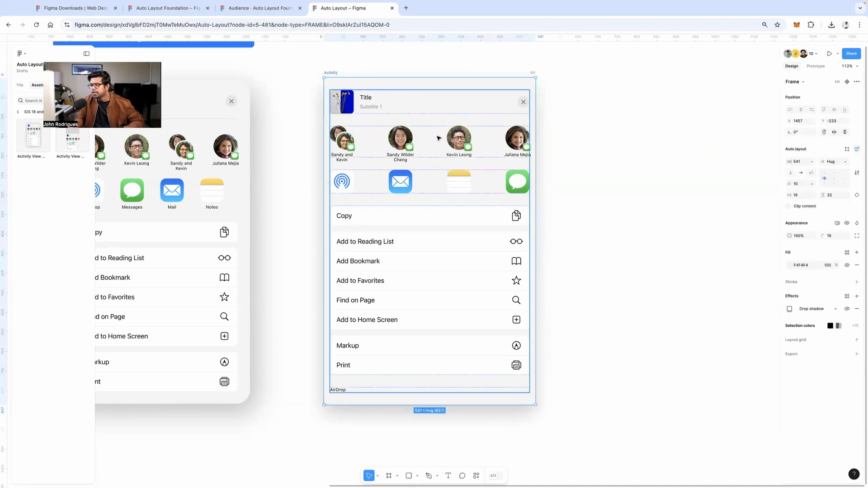
left_click(487, 148)
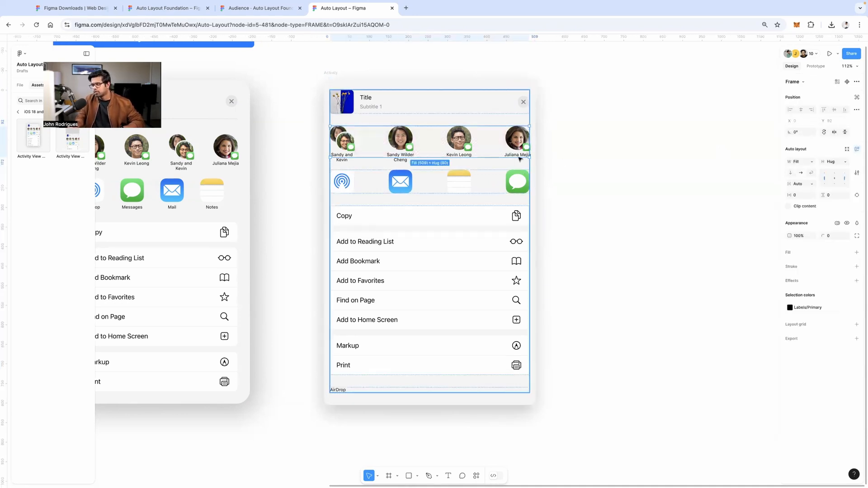
left_click(529, 103)
left_click(484, 232)
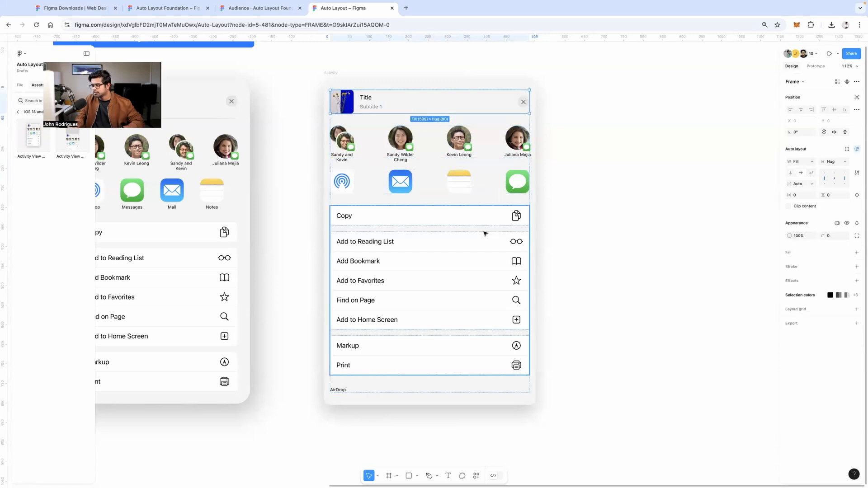
left_click(450, 265)
left_click_drag(450, 266, 448, 212)
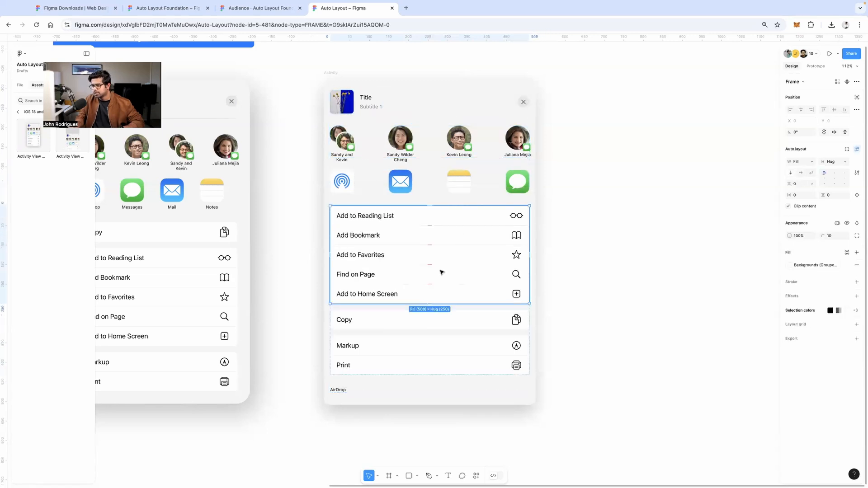
mouse_move(448, 354)
left_mouse_down()
mouse_move(451, 256)
mouse_move(446, 336)
left_mouse_up()
left_click(624, 233)
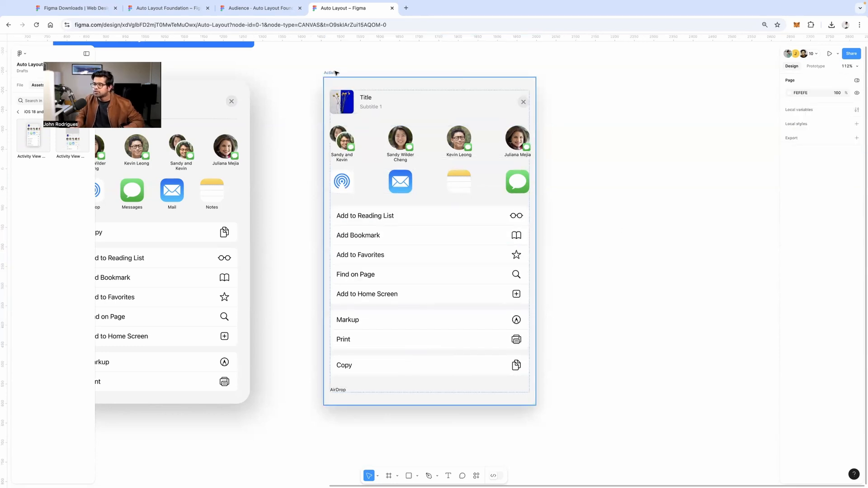
Narrow the Activity frame and move the AirDrop label up under the app icons
left_click(401, 78)
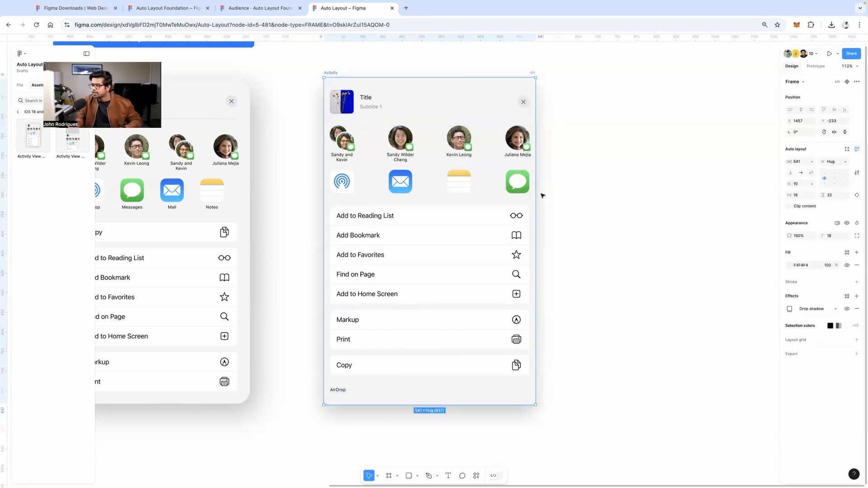
mouse_move(532, 193)
left_mouse_down()
mouse_move(478, 190)
mouse_move(549, 183)
mouse_move(532, 186)
left_mouse_up()
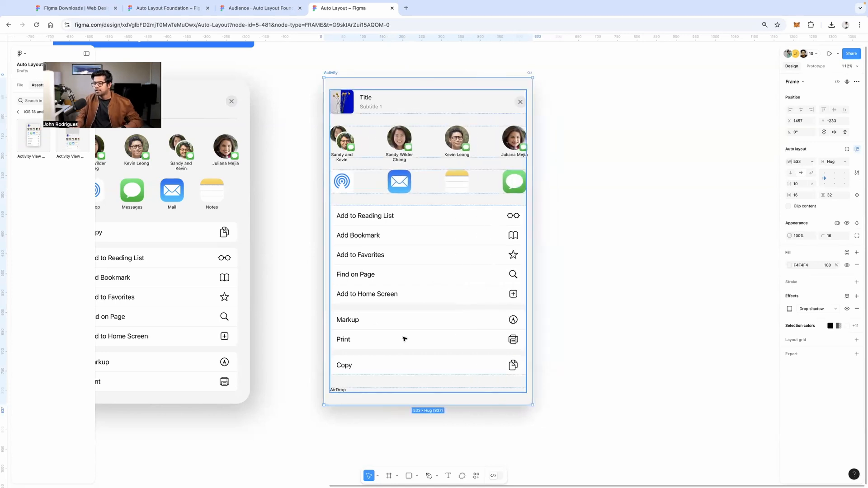
left_click(360, 392)
double_click(342, 391)
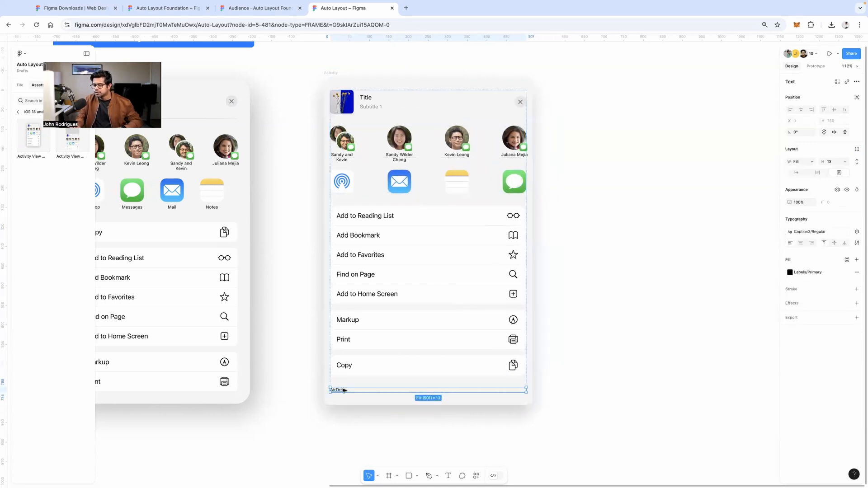
left_click_drag(343, 390, 367, 195)
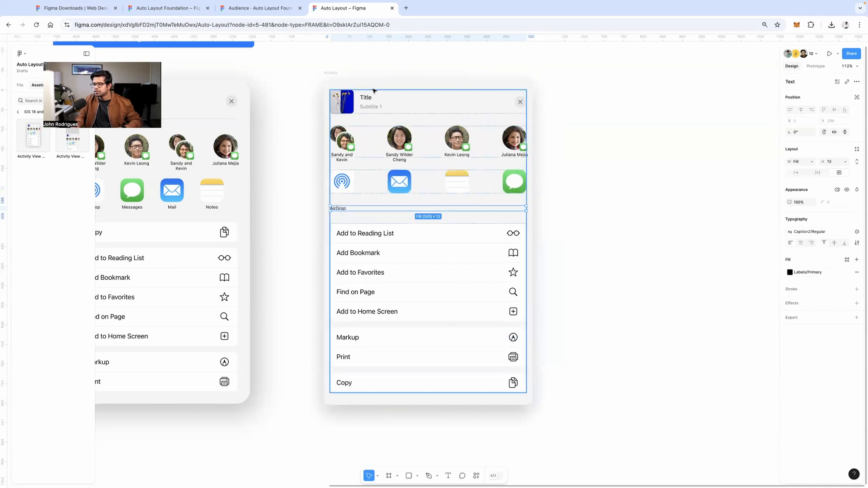
left_click(336, 74)
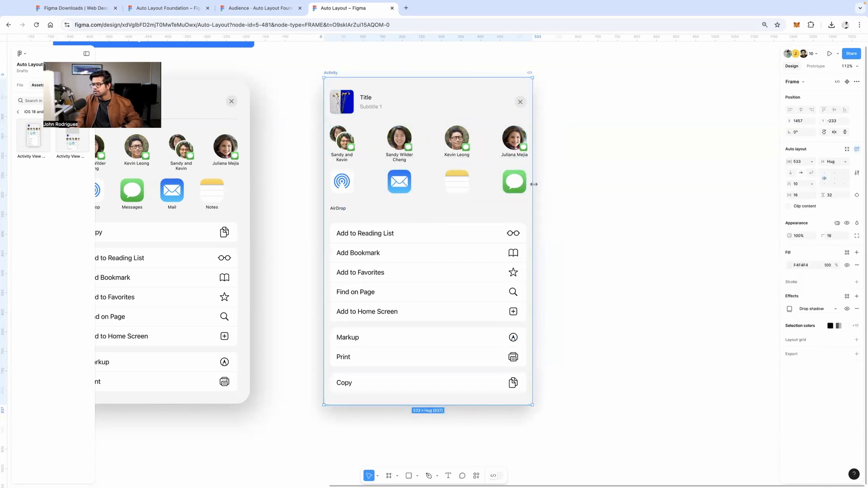
left_click_drag(535, 183, 477, 176)
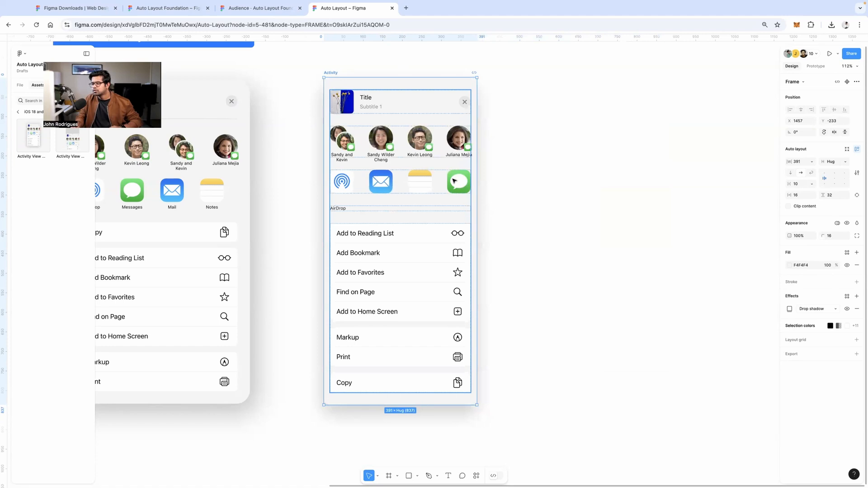
Remove the sheet's minimum width and turn on Wrap for the app-icon row
left_click(811, 162)
left_click(814, 207)
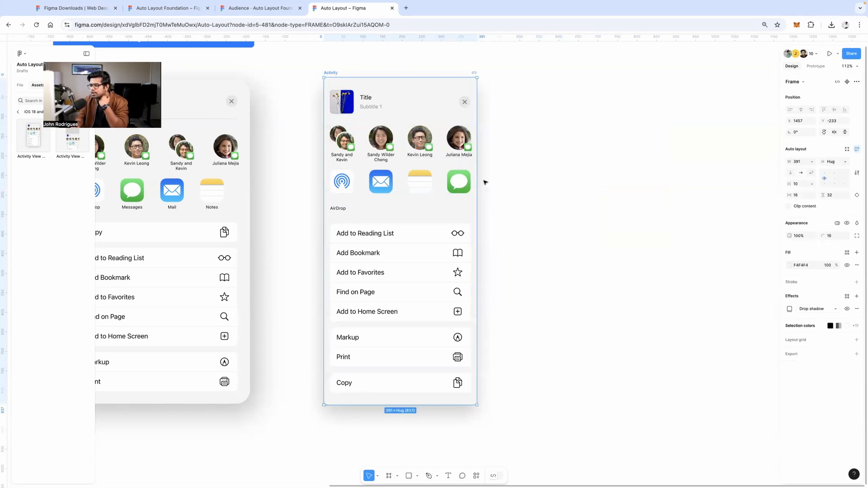
left_click_drag(476, 183, 430, 174)
left_click(397, 179)
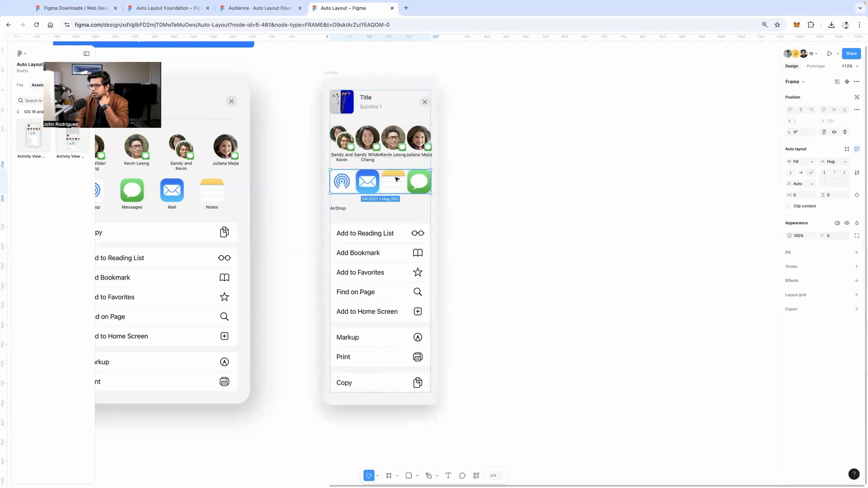
left_click(809, 173)
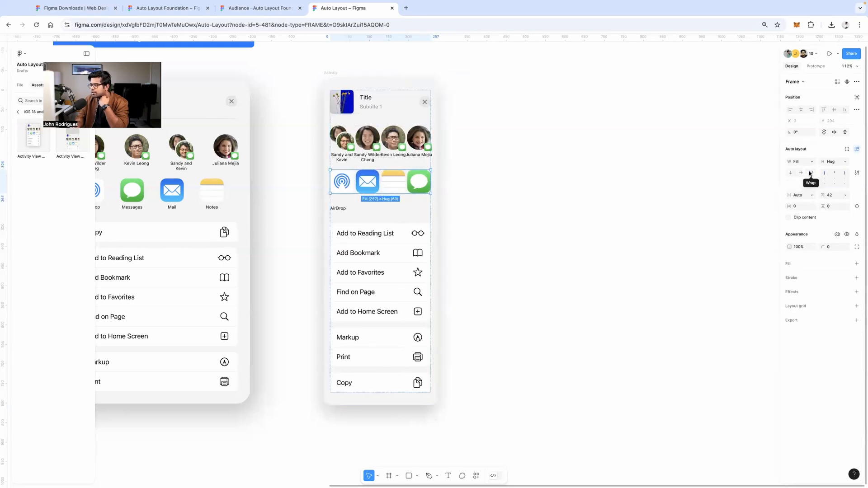
left_click(327, 77)
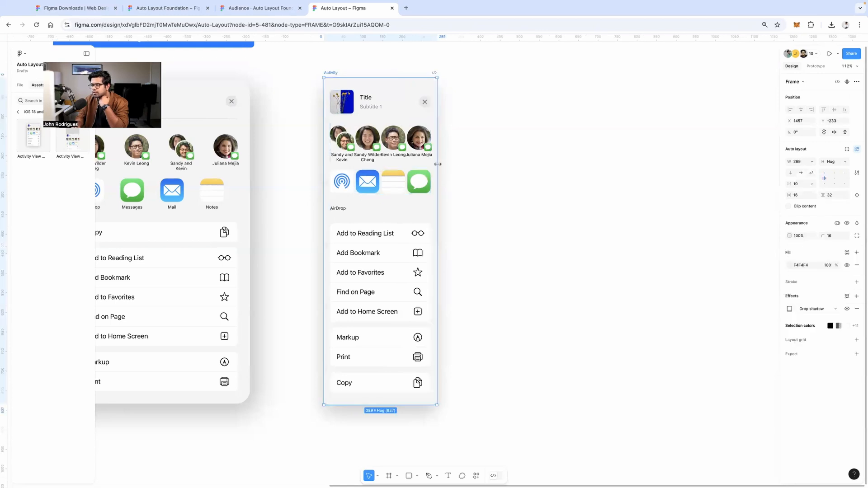
mouse_move(438, 164)
left_mouse_down()
mouse_move(402, 159)
mouse_move(443, 159)
left_mouse_up()
Turn on Wrap for the contact avatar row and narrow the sheet so both rows wrap
double_click(421, 151)
double_click(421, 152)
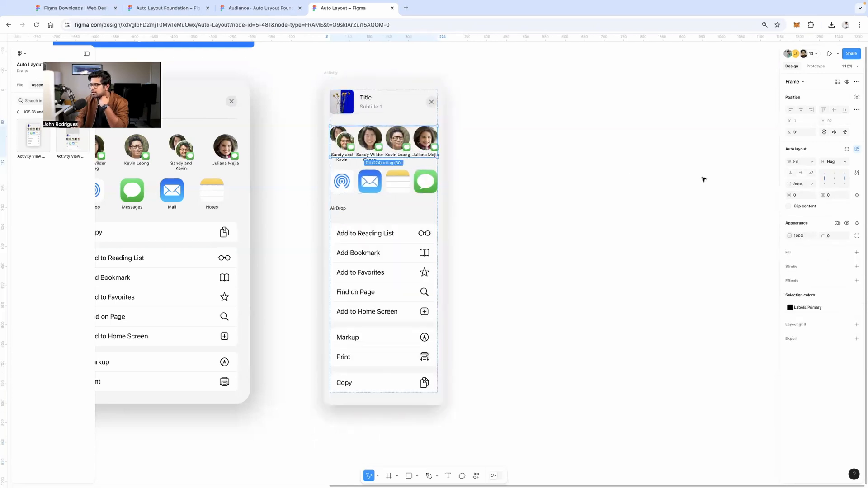
left_click(812, 163)
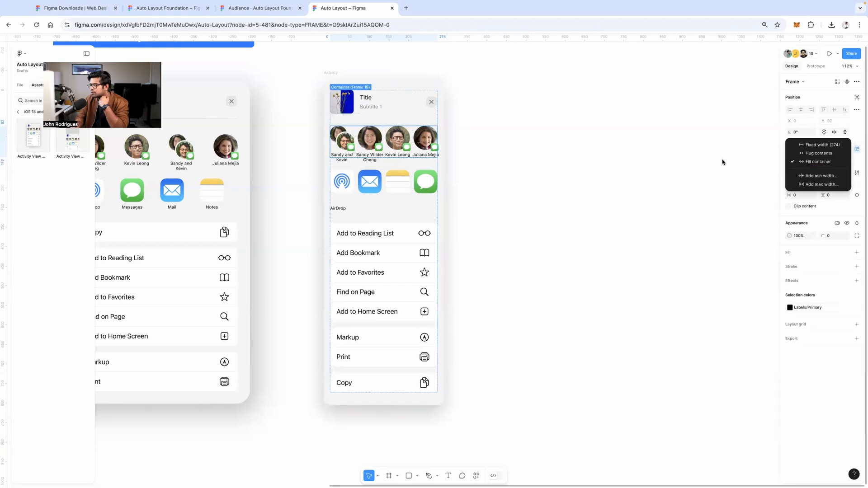
left_click(723, 162)
left_click(812, 174)
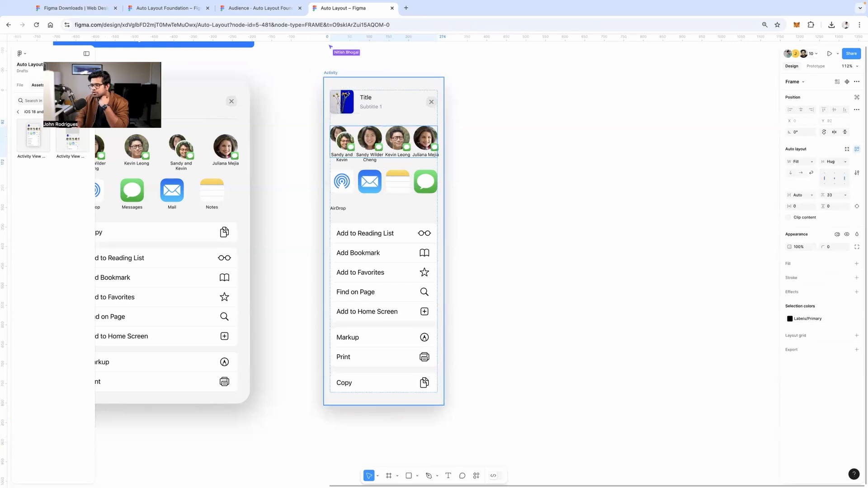
left_click(333, 80)
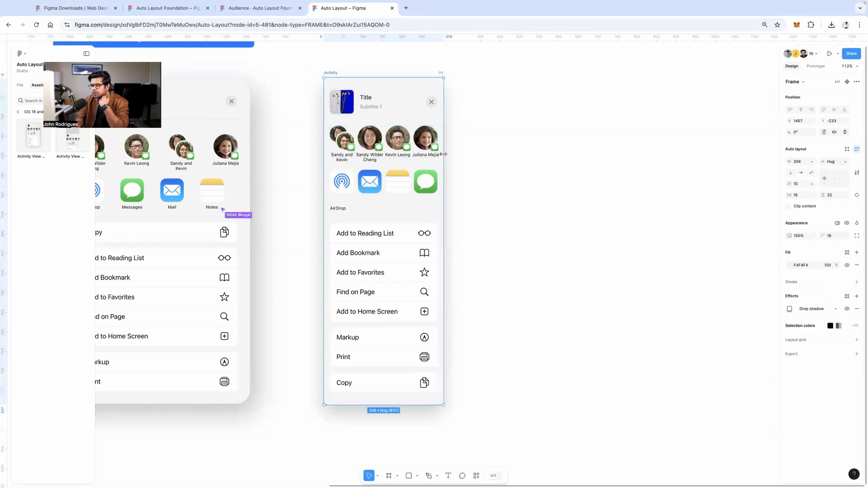
left_click_drag(444, 154, 398, 168)
Try a row layout on the action list, undo it, and widen the sheet into three columns
scroll(397, 195, "down", 3)
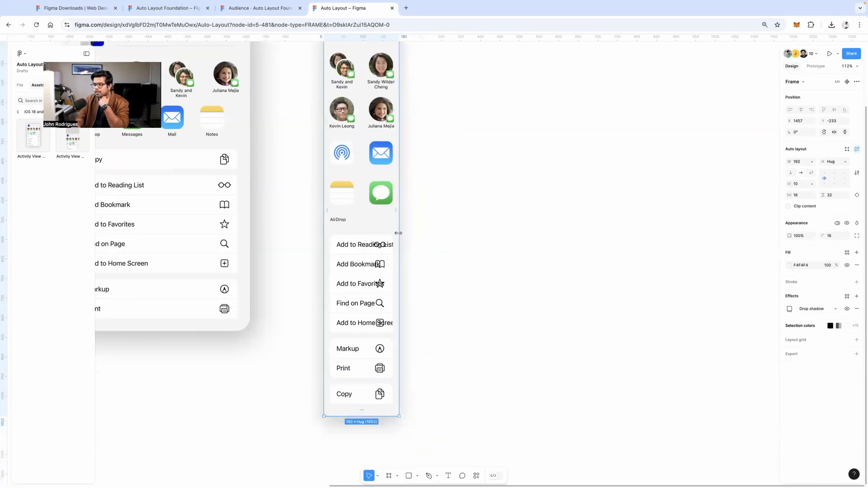
left_click(372, 251)
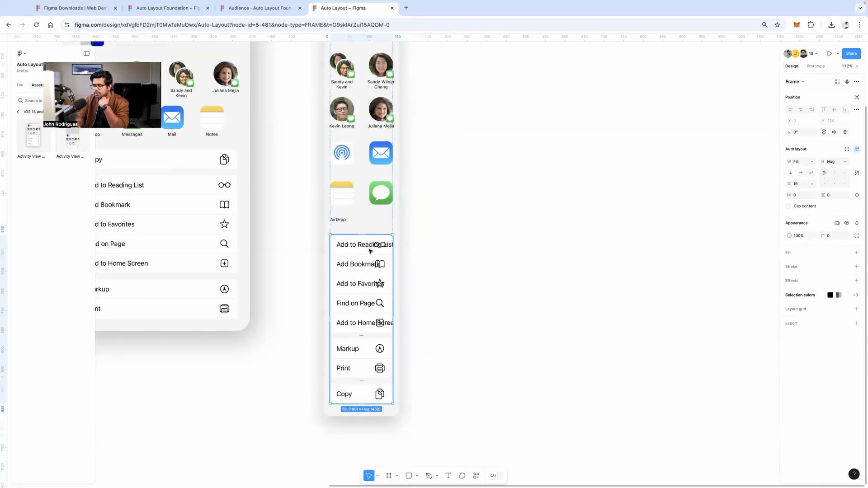
left_click(812, 173)
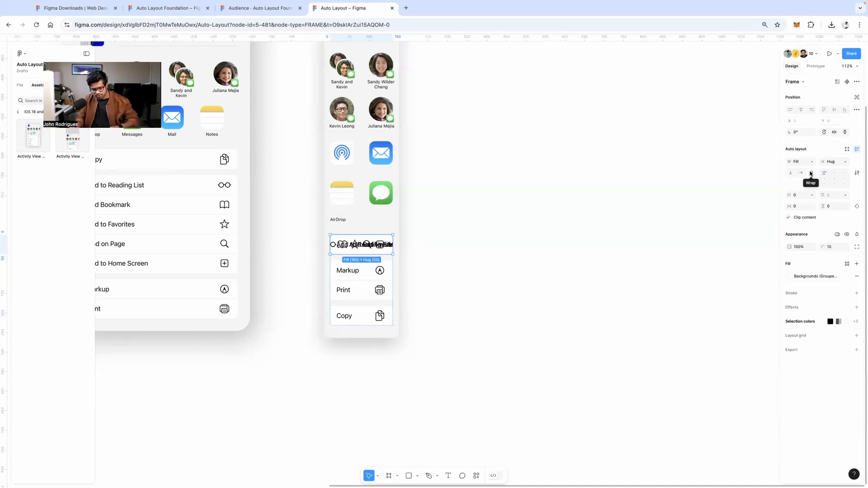
key("ctrl+z")
left_click(354, 249)
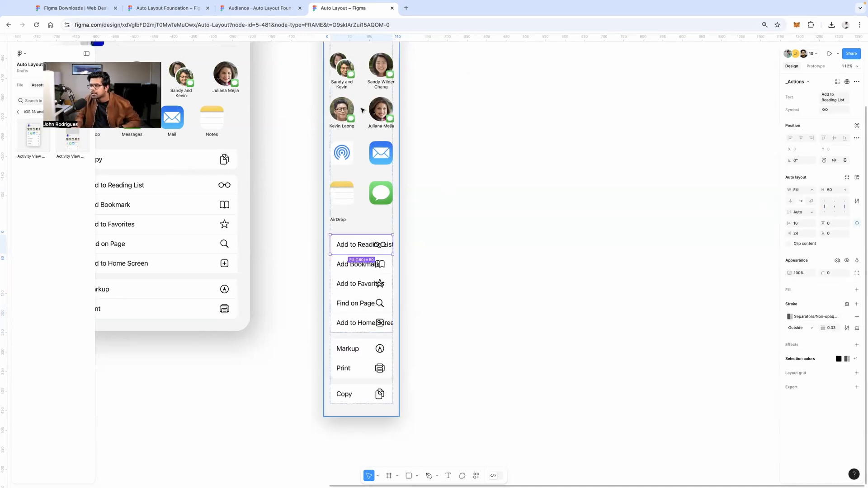
scroll(375, 190, "up", 4)
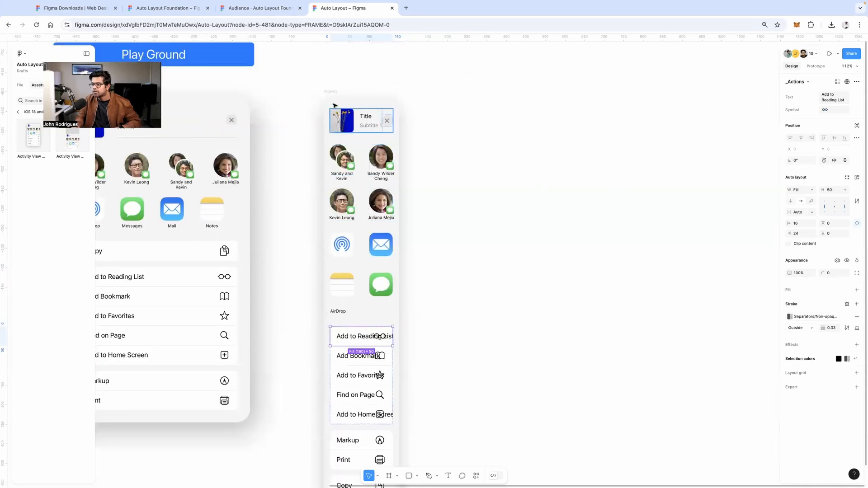
left_click(333, 93)
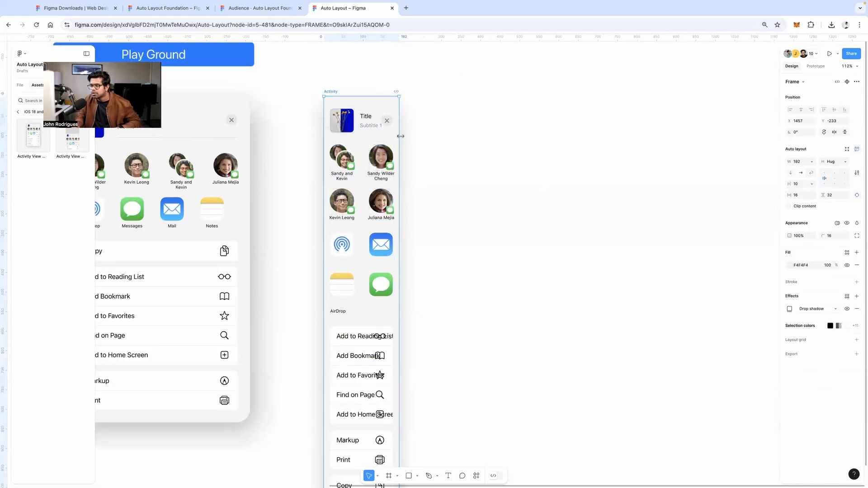
left_click_drag(401, 136, 563, 145)
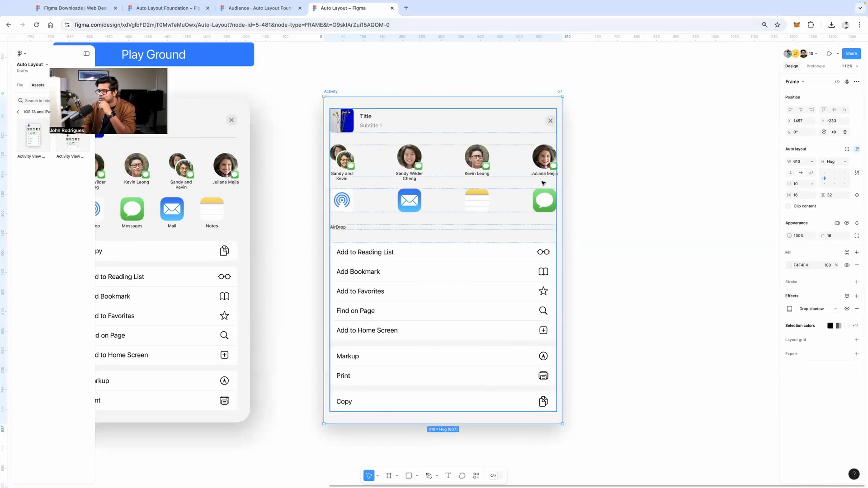
Nudge the share sheet left and convert the Activity frame with Create component
left_click_drag(560, 185, 522, 184)
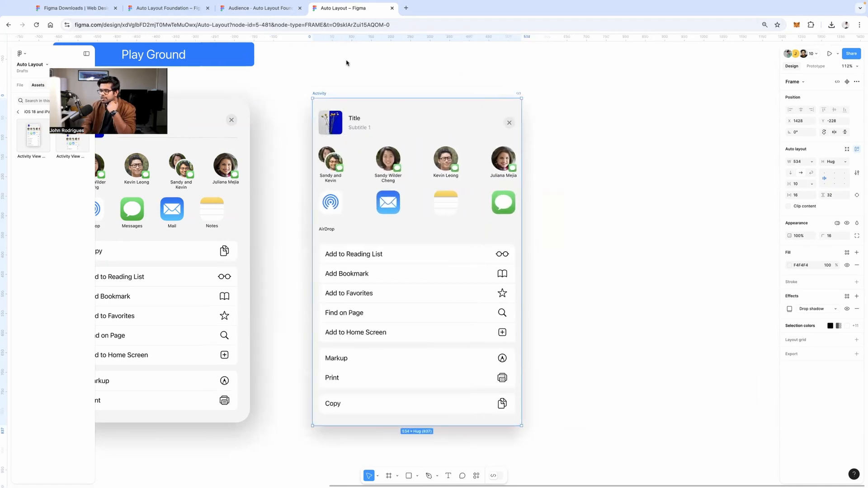
right_click(323, 94)
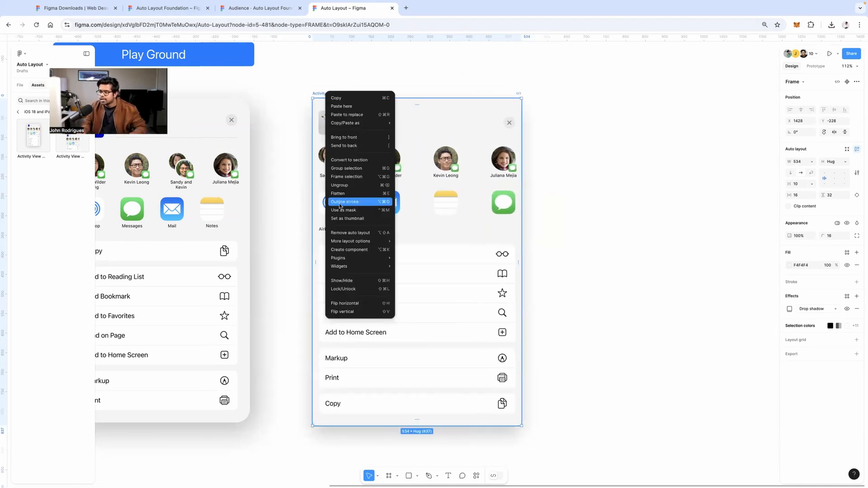
left_click(349, 250)
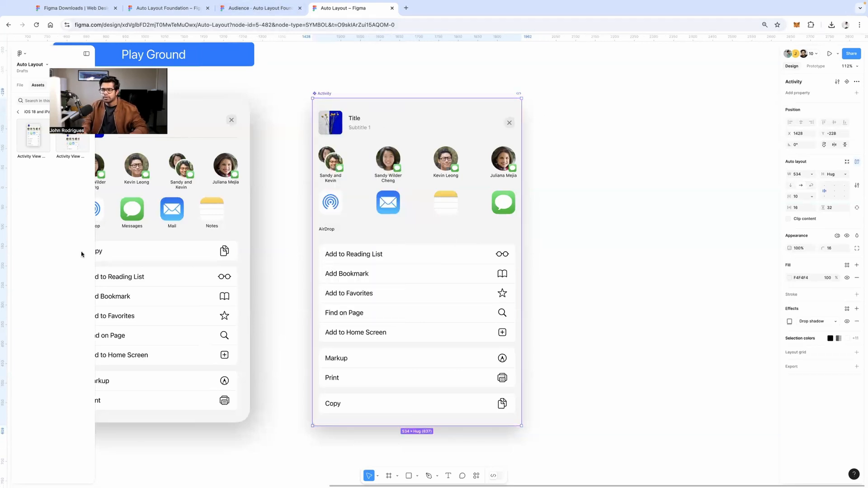
left_click(27, 112)
Place an Activity instance from Local assets to the right of the original
left_click(19, 111)
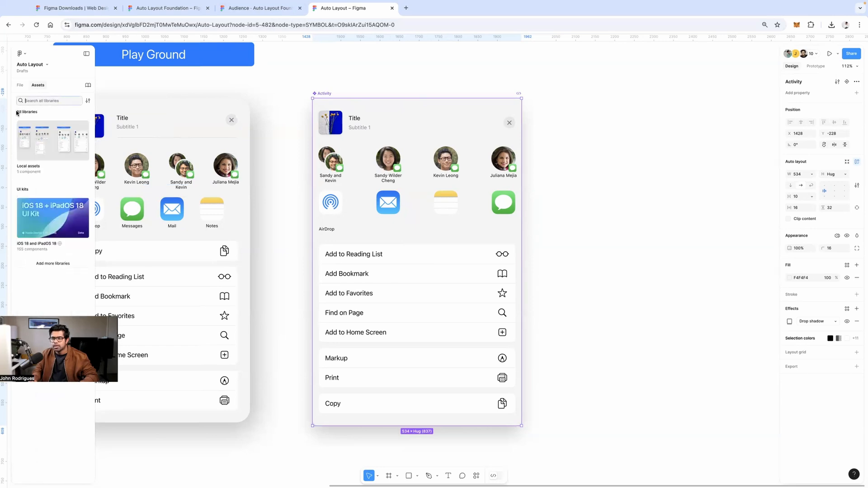
left_click(50, 145)
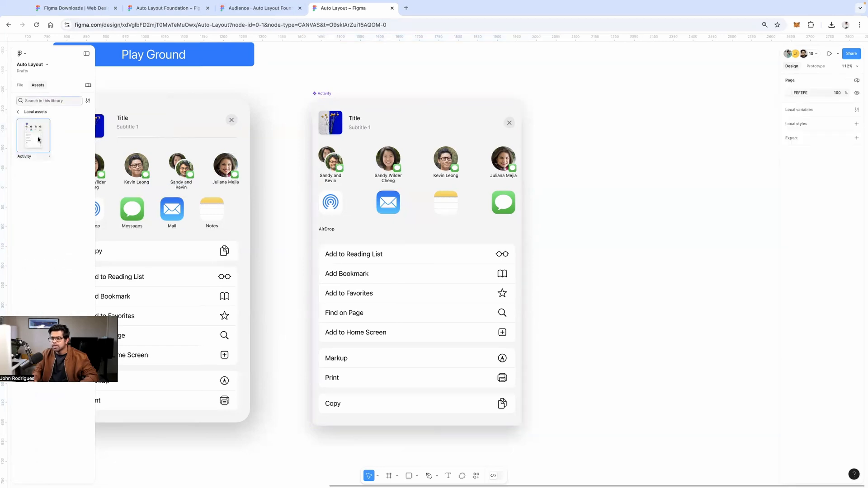
left_click_drag(38, 140, 632, 283)
Inspect the component's app-icon row and Notes icon, then delete the right-hand instance
left_click(439, 219)
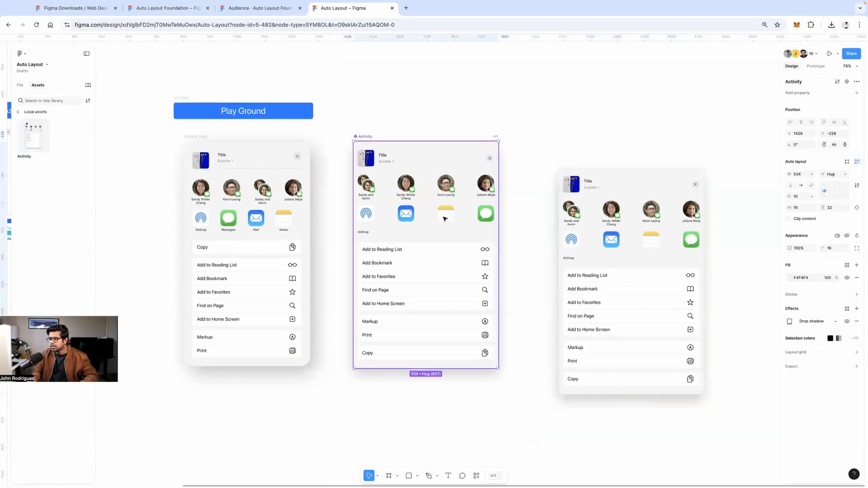
double_click(445, 219)
double_click(445, 218)
left_click_drag(446, 218, 369, 216)
double_click(448, 218)
left_click(552, 154)
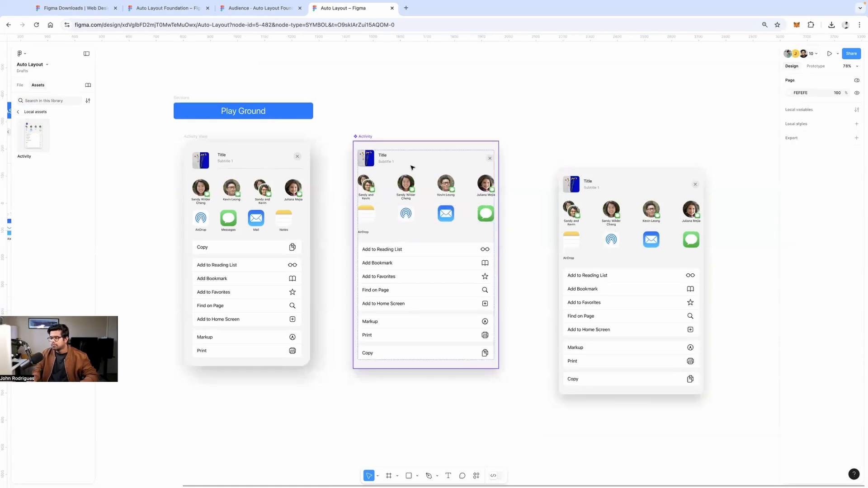
left_click(412, 166)
left_click(582, 180)
key("Delete")
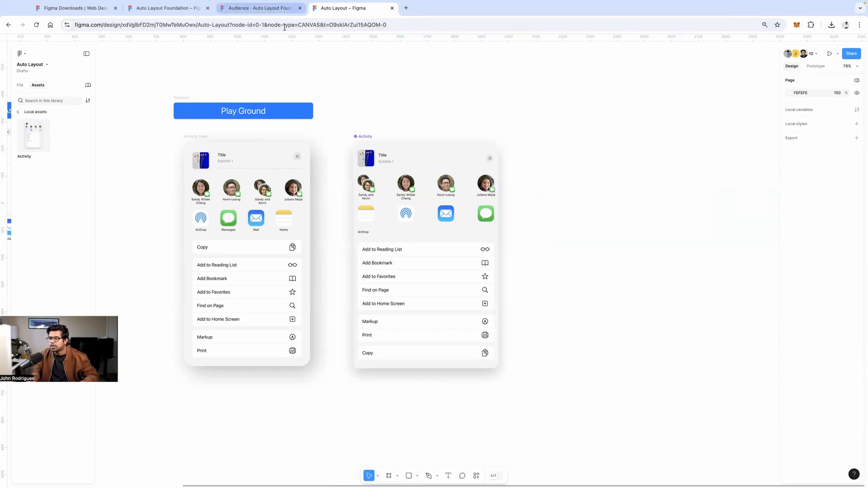
Show the Auto Layout Foundation deck's 'Core foundation to understand' slide in the Audience view
left_click(366, 139)
left_click(254, 9)
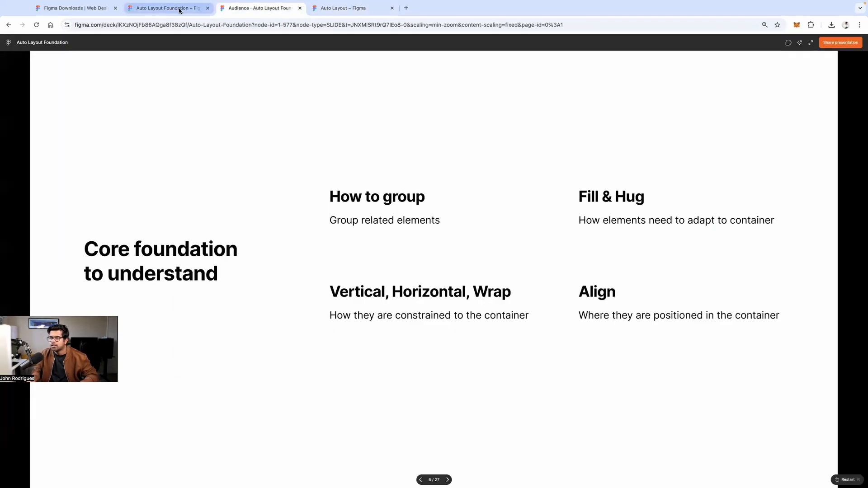
left_click(192, 12)
left_click(249, 11)
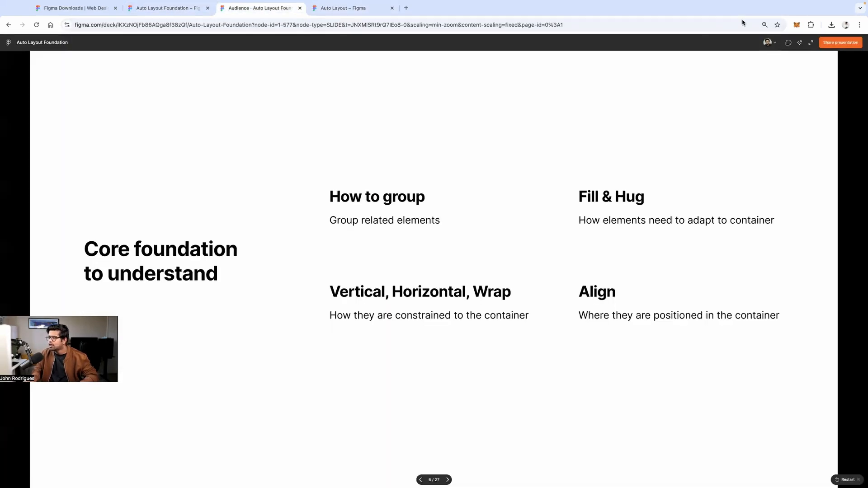
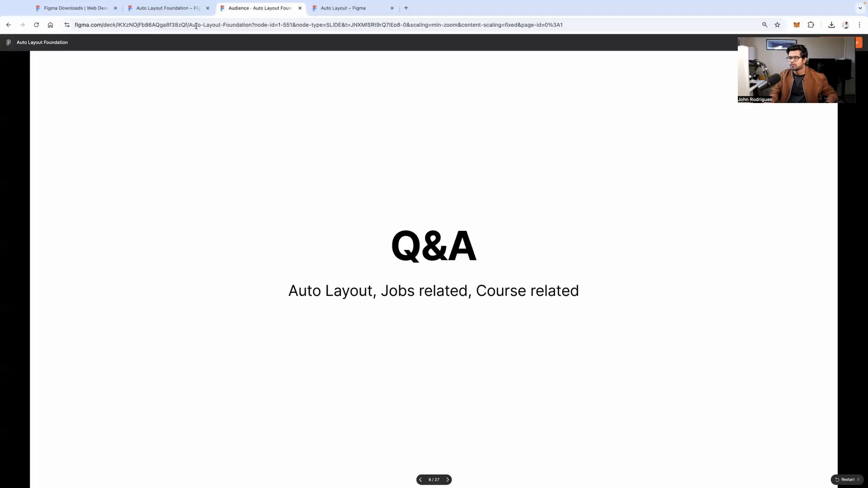
Switch from the Q&A slide to the Auto Layout design file showing the Activity component
left_click(166, 9)
left_click(335, 8)
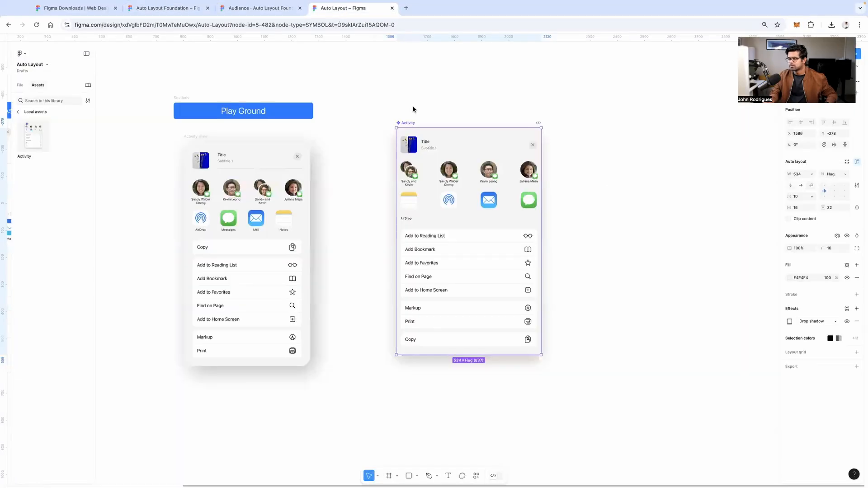
Narrow the Activity share sheet from 534 to 424 wide so its contents reflow
scroll(612, 179, "up", 3)
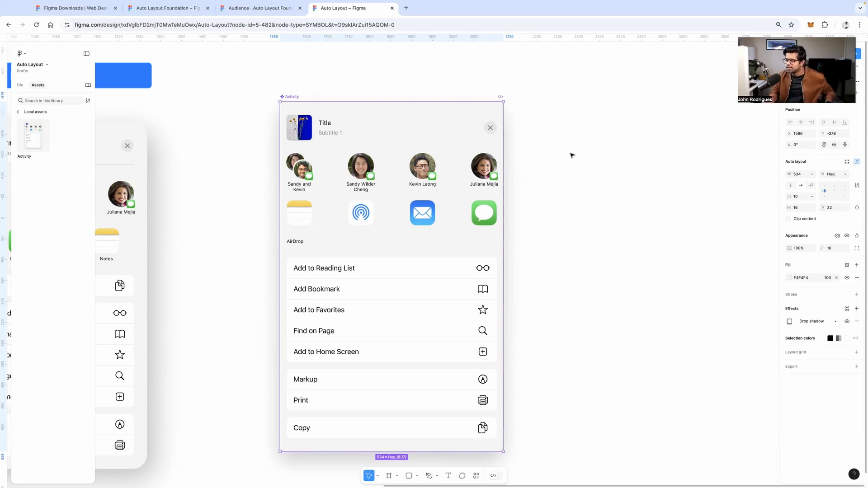
scroll(546, 137, "down", 5)
scroll(461, 131, "up", 4)
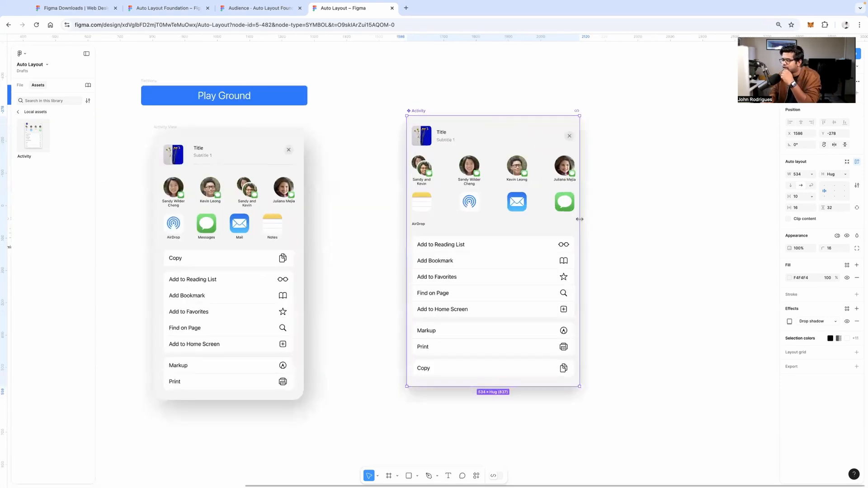
left_click_drag(544, 215, 544, 228)
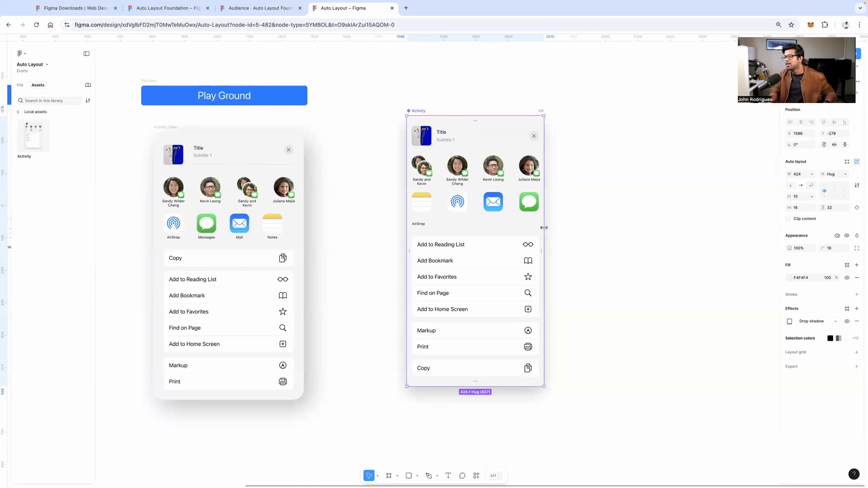
Drill into the Activity action lists to the Add to Reading List row, then return to Q&A
scroll(544, 227, "up", 5)
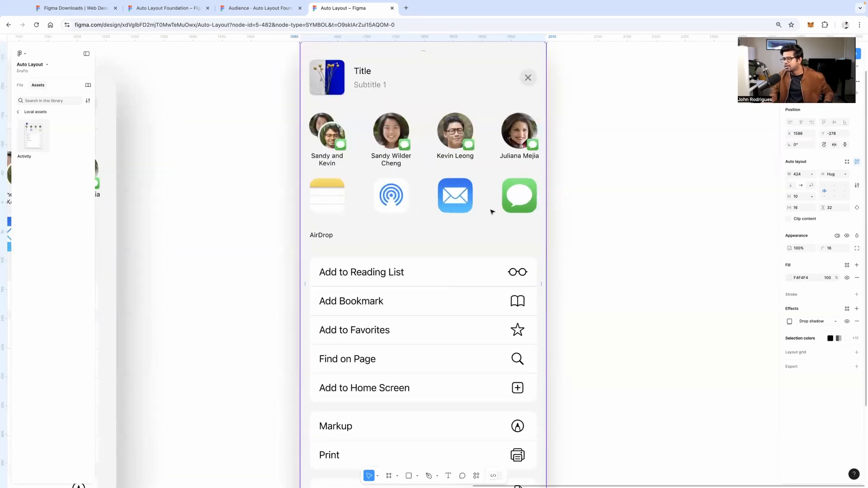
scroll(507, 212, "down", 5)
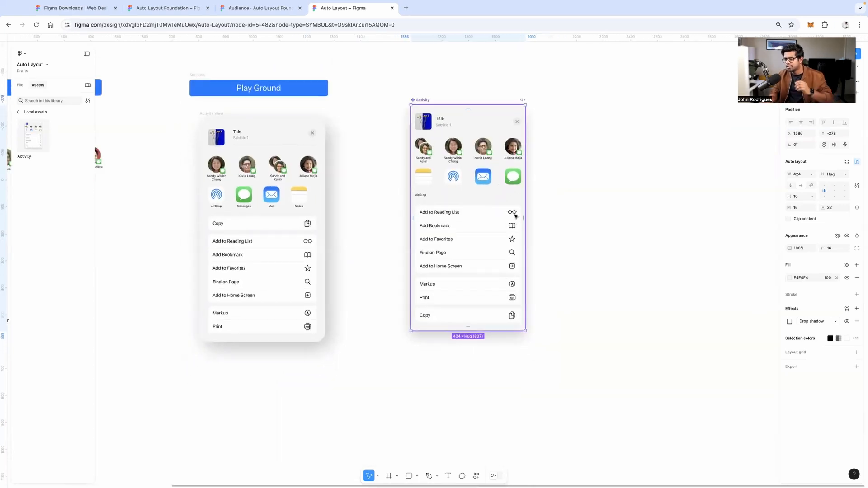
double_click(487, 214)
double_click(487, 214)
double_click(487, 214)
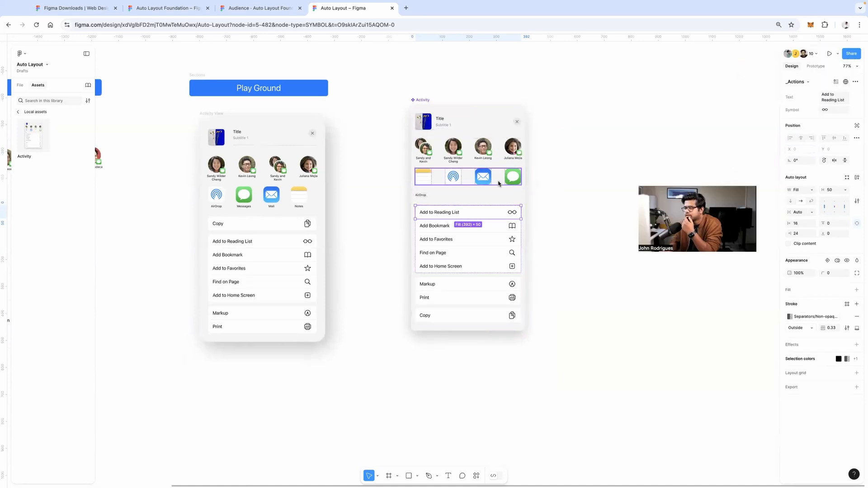
left_click(254, 10)
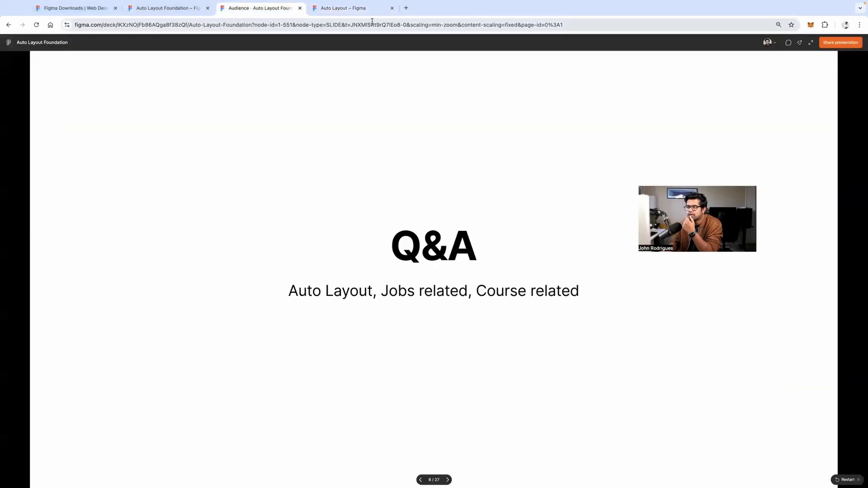
Join the team through the pasted invite link and open the Advanced Figma Course [ Reference ] file
left_click(406, 8)
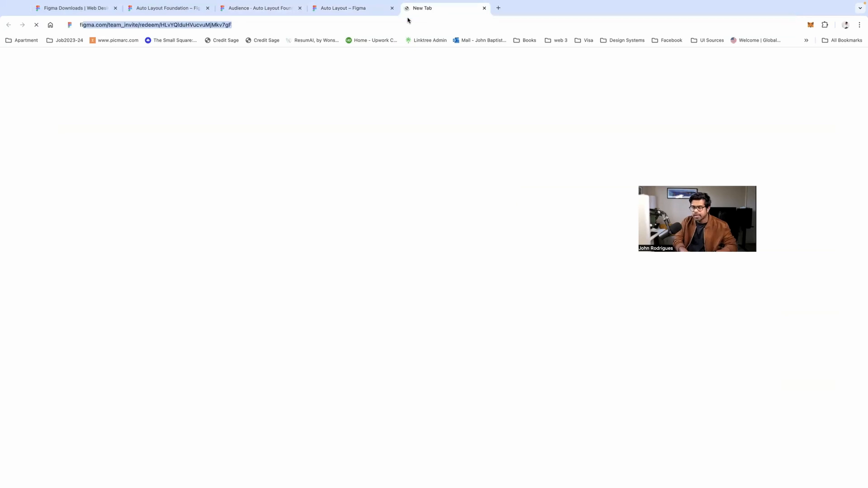
key("Return")
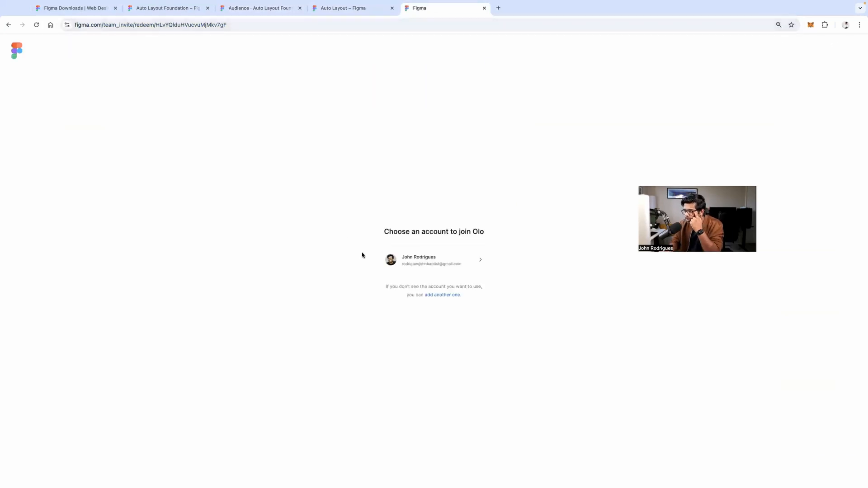
left_click(460, 263)
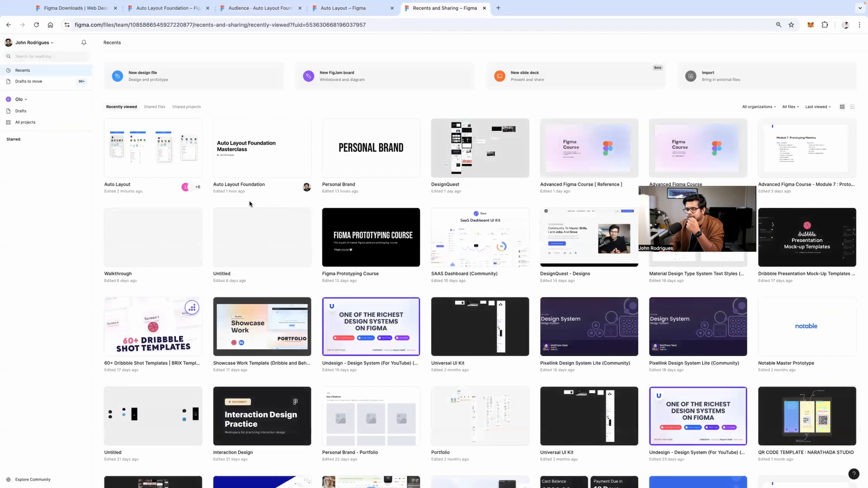
double_click(592, 161)
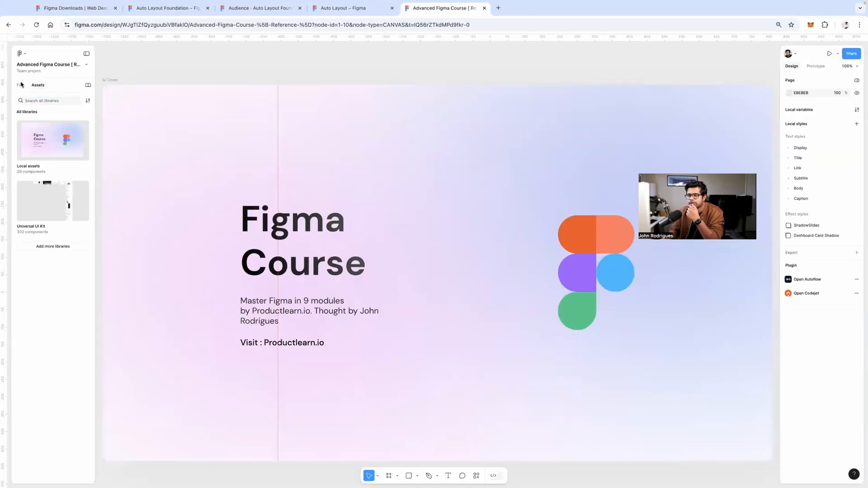
Expand the pages list and go to the Module 4: Scalable Components page
left_click(20, 85)
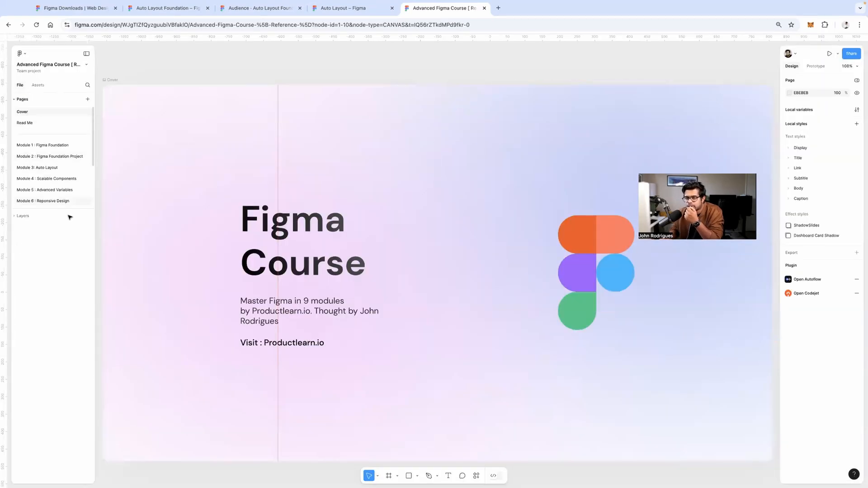
left_click_drag(65, 213, 62, 277)
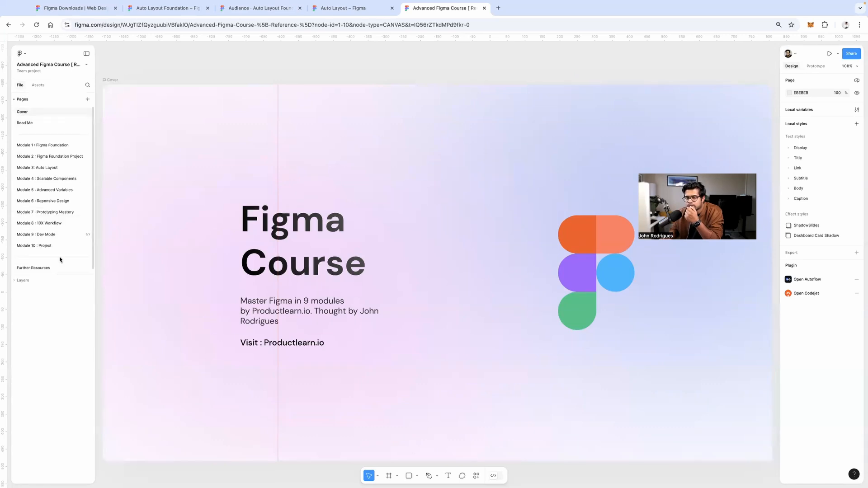
left_click(52, 179)
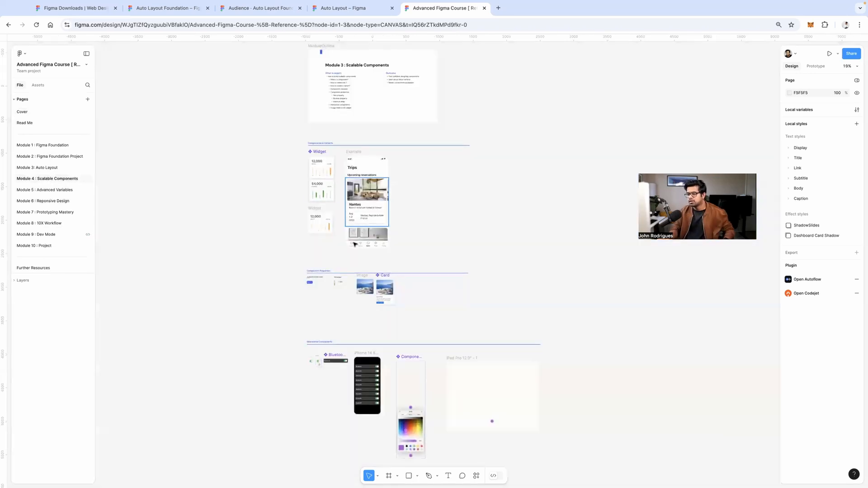
scroll(339, 240, "up", 5)
scroll(339, 240, "down", 3)
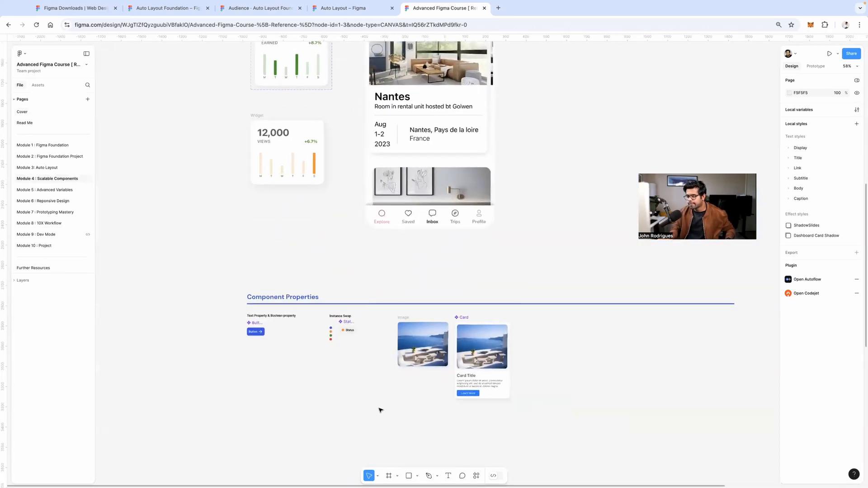
scroll(333, 335, "up", 10)
Duplicate the StatusIndicator instance and toggle its Show Status property off and back on
left_click(309, 254)
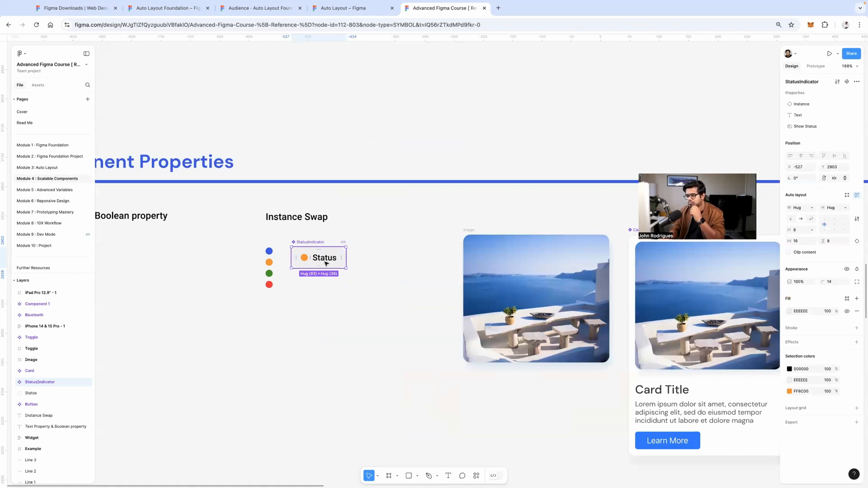
left_click_drag(327, 257, 339, 321)
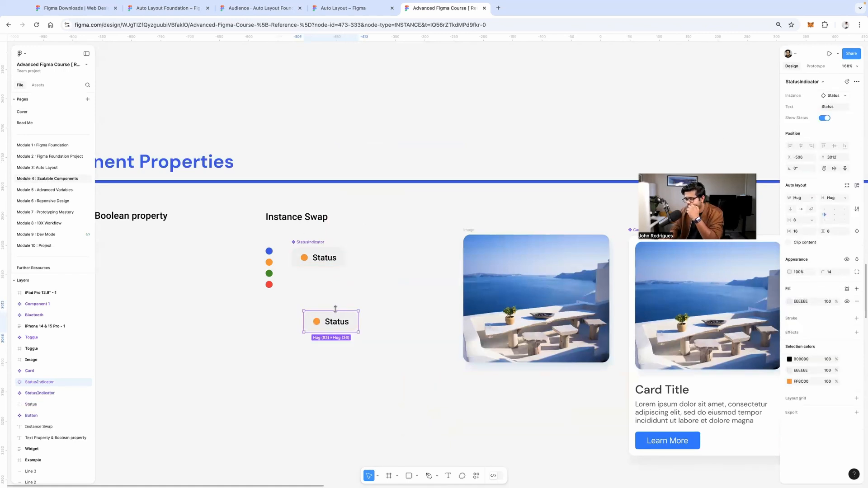
left_click(320, 303)
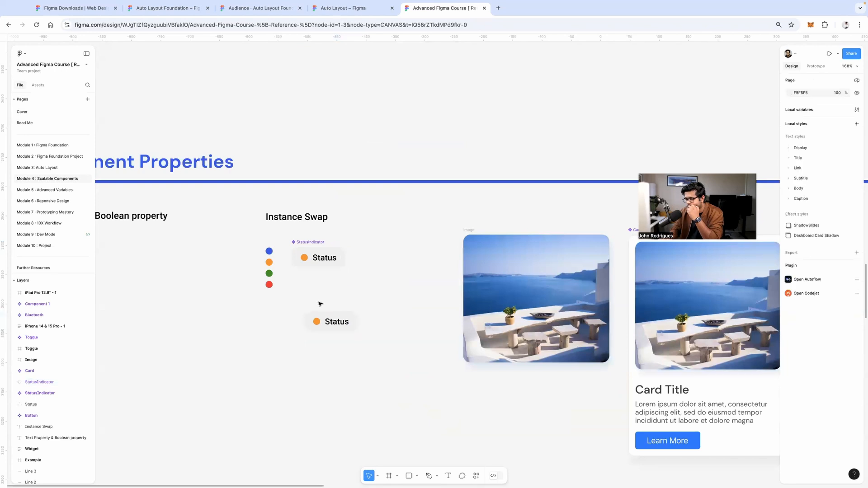
left_click(335, 322)
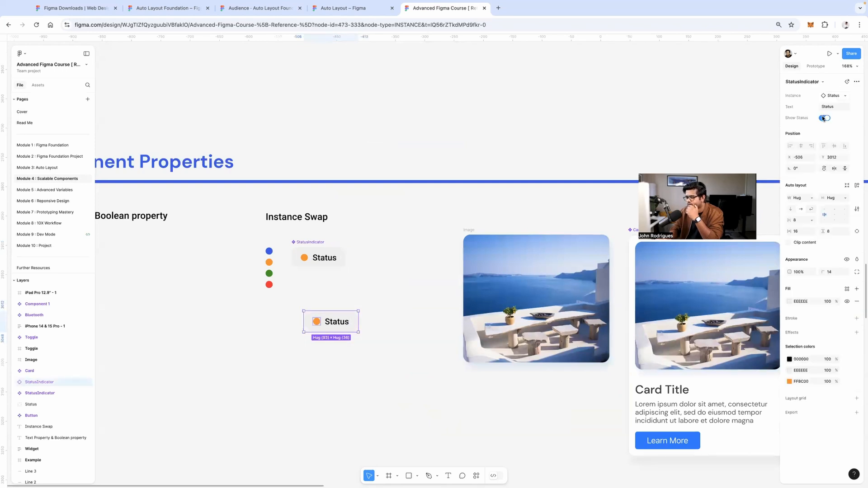
left_click(824, 118)
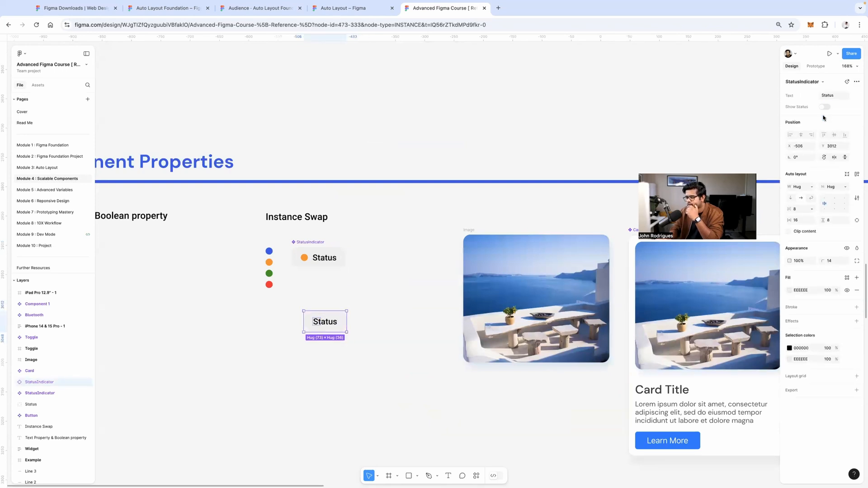
left_click(826, 107)
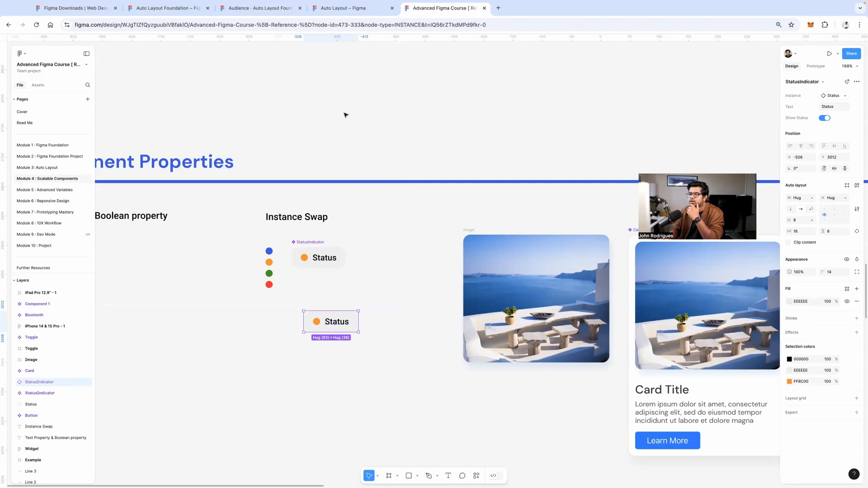
left_click(340, 10)
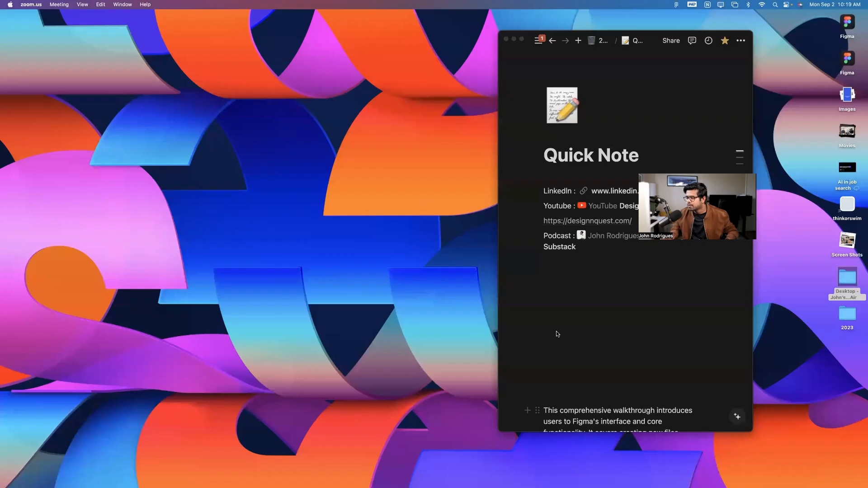
Search 'designquest' from the Chrome address bar
key("ctrl+Right")
left_click(361, 28)
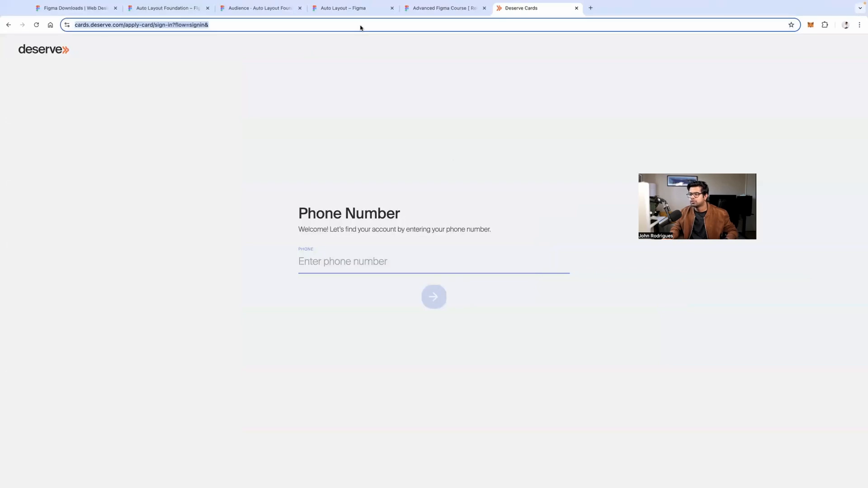
type("des")
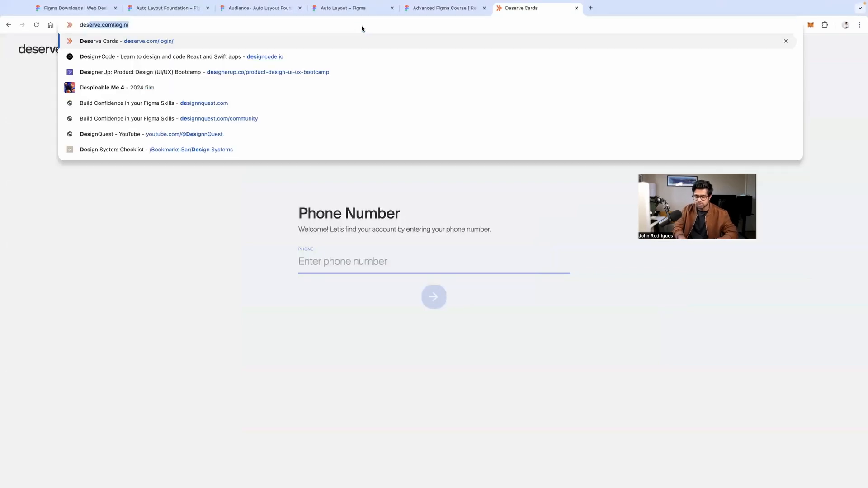
type("ignquest")
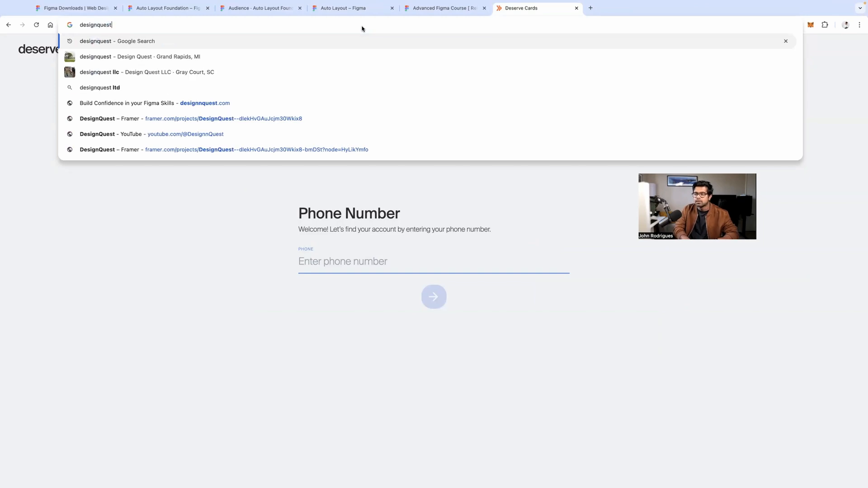
key("Return")
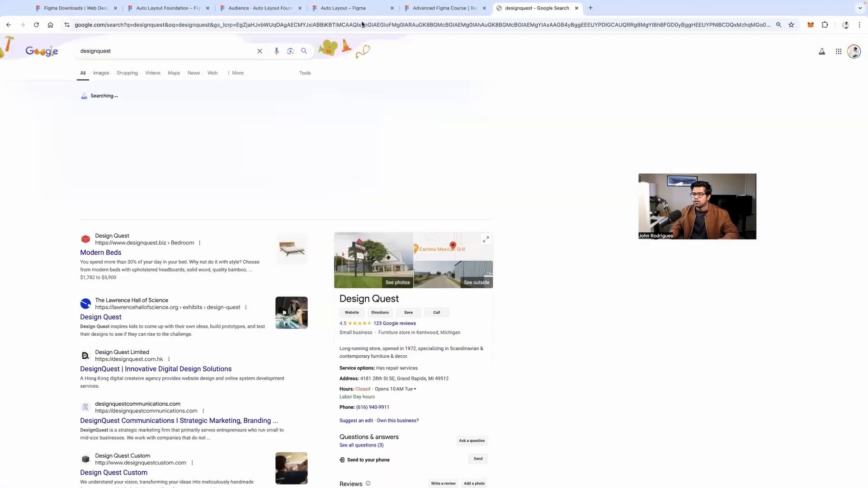
Launch Notion, centre the Quick Note and open its designquest.com website link, then return to the note
key("ctrl+Left")
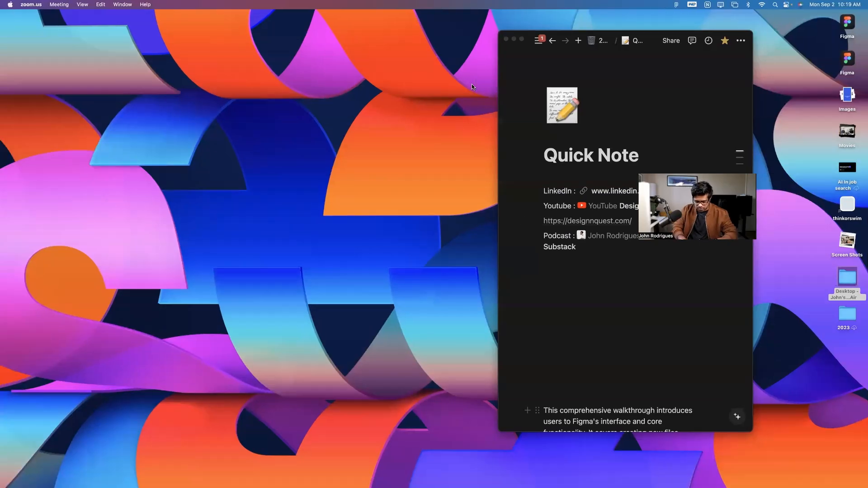
key("super+space")
type("no")
key("Return")
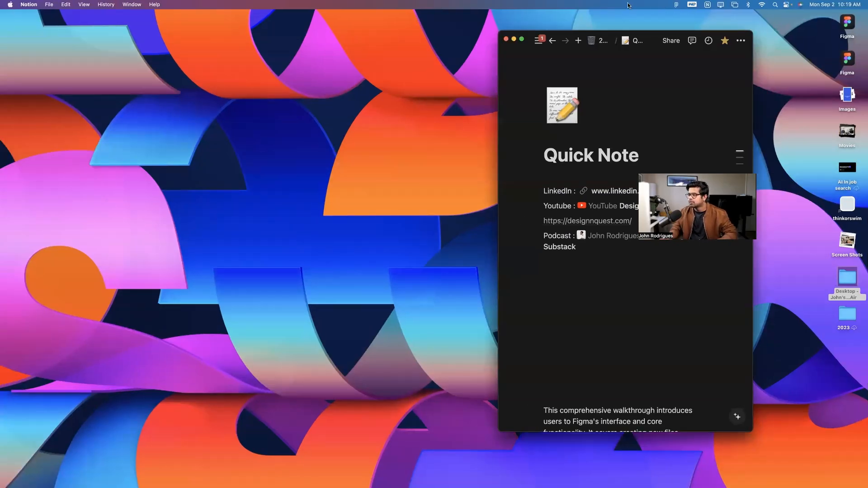
left_click_drag(545, 41, 347, 40)
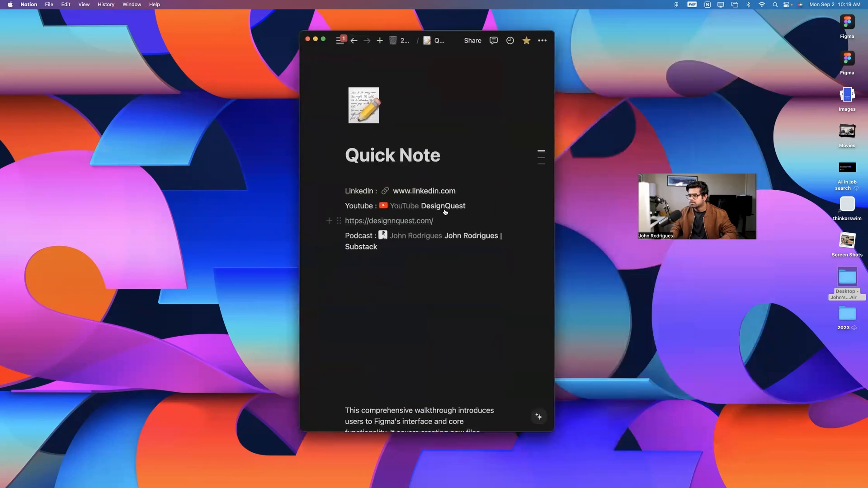
left_click(403, 221)
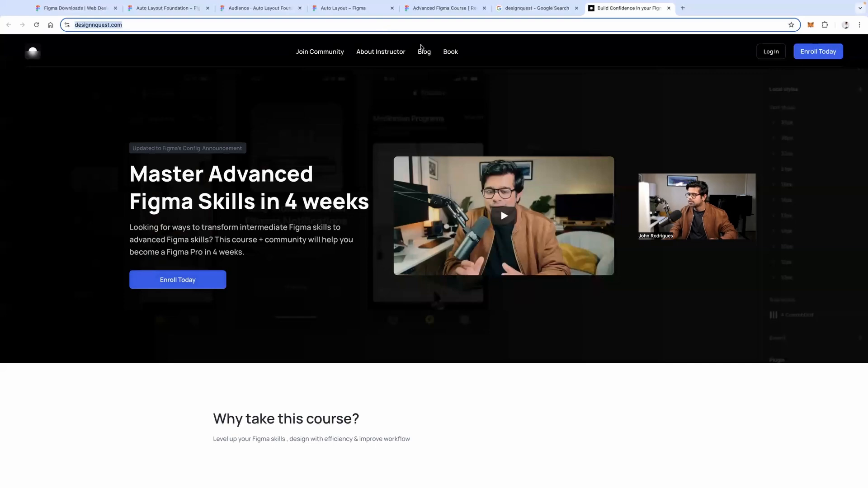
key("ctrl+Left")
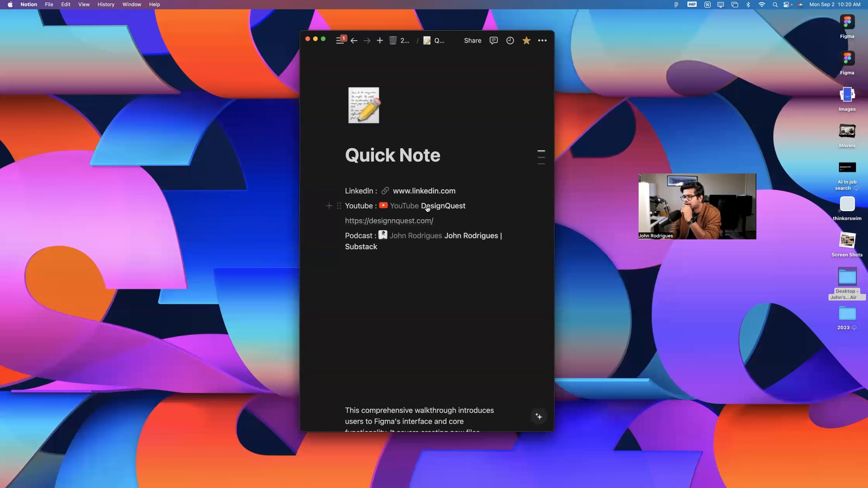
Open the DesignQuest YouTube channel from the Quick Note link, then go back to the note
left_click(443, 205)
left_click(269, 26)
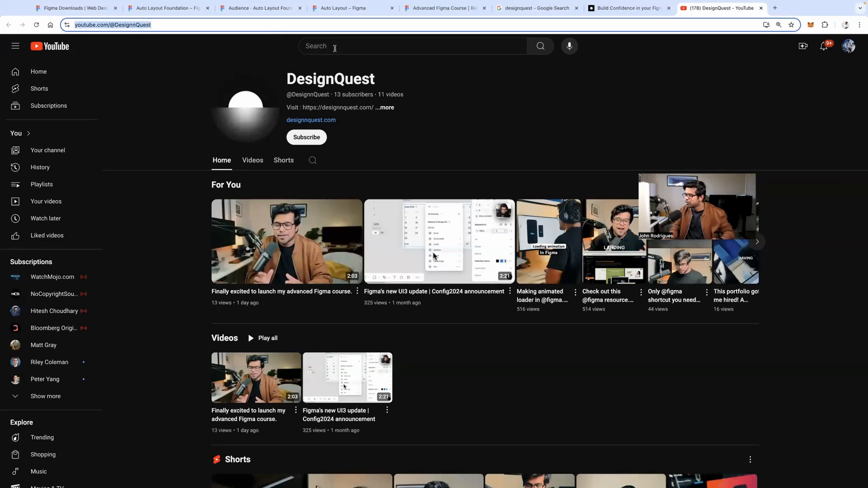
key("ctrl+Left")
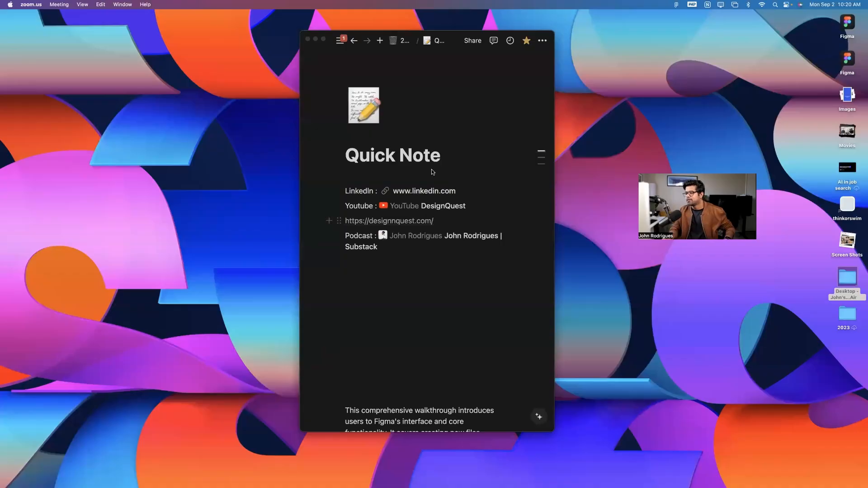
Go to the Advanced Figma Course file and open its Module 3: Auto Layout page with the Project 5 tracker tables
key("ctrl+Left")
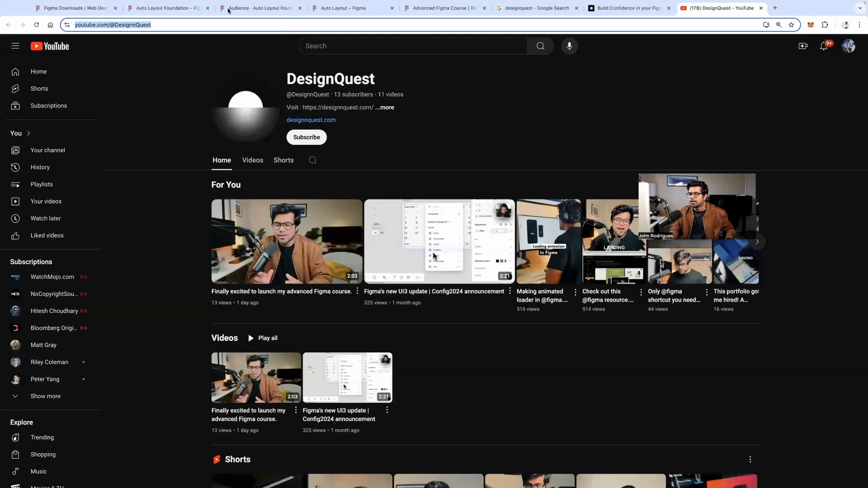
left_click(248, 19)
left_click(166, 18)
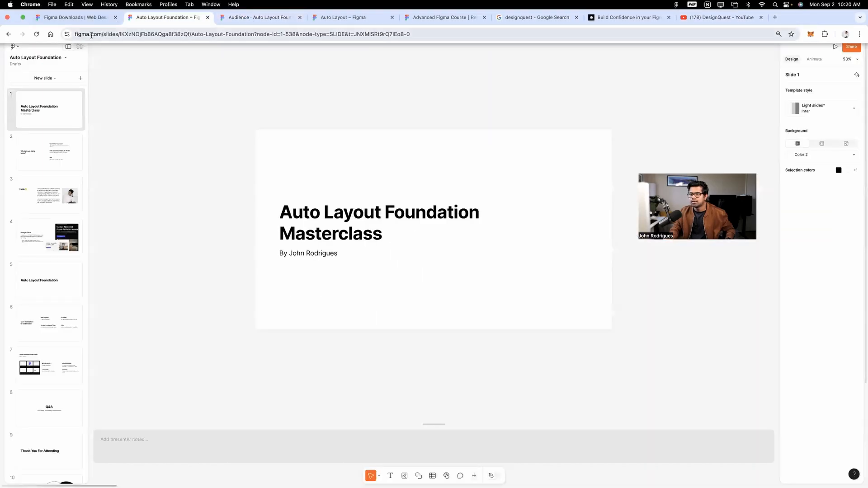
left_click(86, 17)
left_click(441, 17)
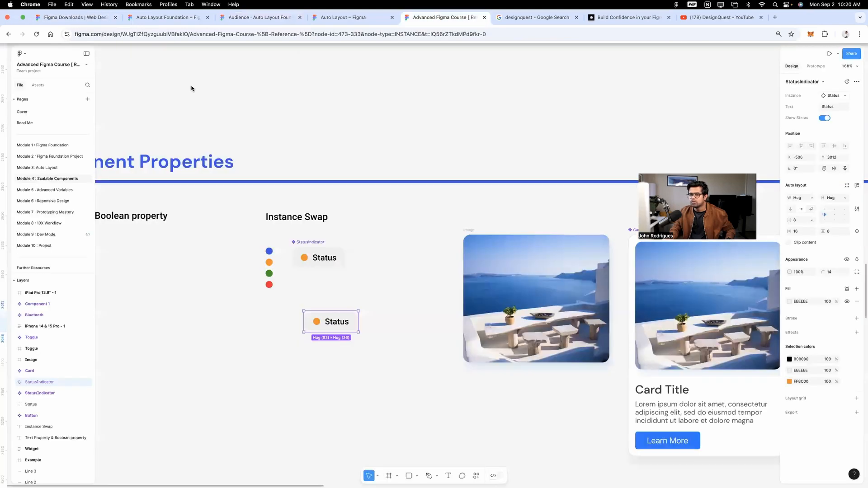
left_click(50, 167)
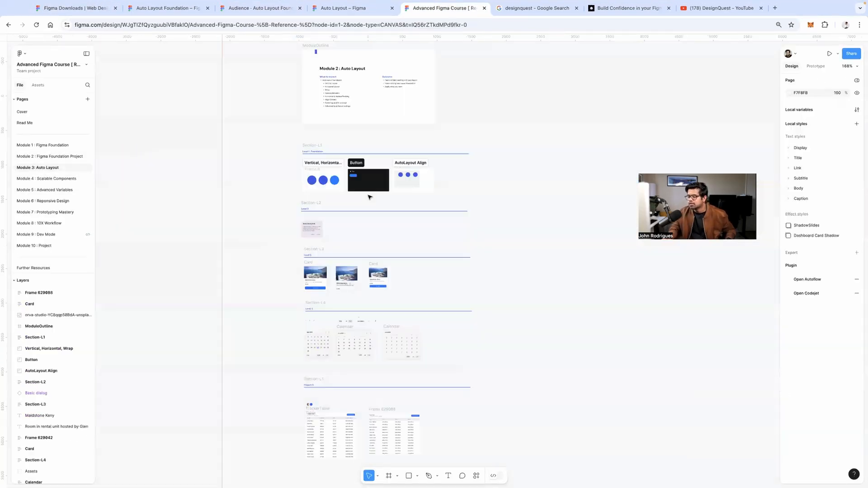
scroll(382, 333, "up", 10)
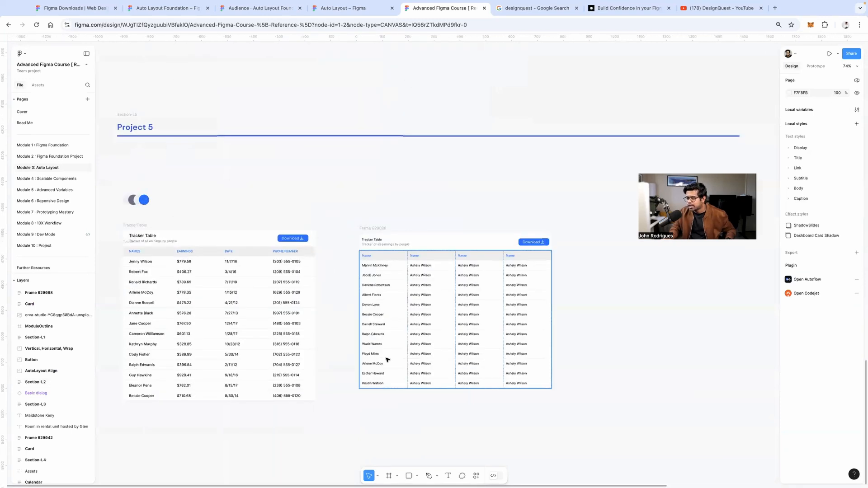
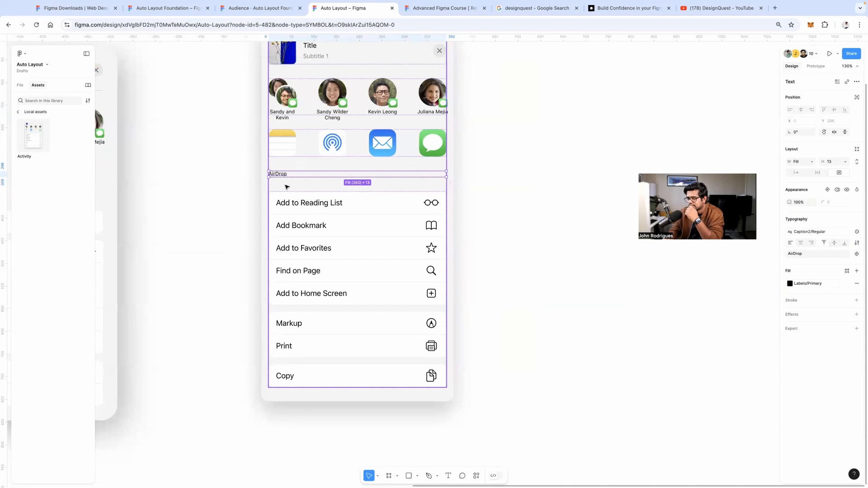
Select the auto-layout app-icon row in the Activity share sheet
left_click(372, 154)
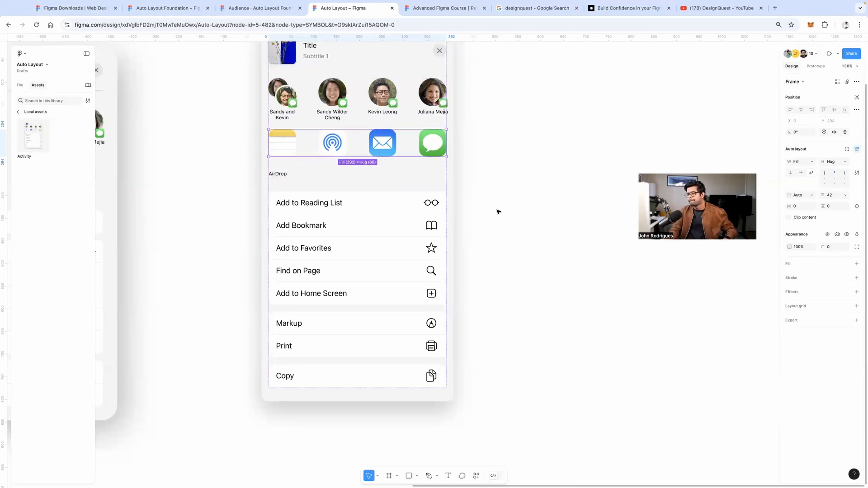
scroll(495, 213, "up", 2)
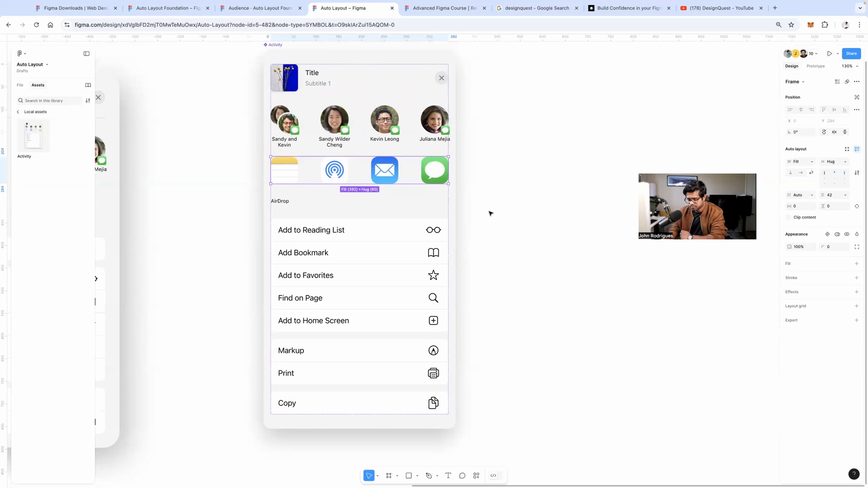
Draw a 274×188 frame to the right of the share sheet
left_click(489, 213)
key("f")
left_click_drag(609, 295, 485, 209)
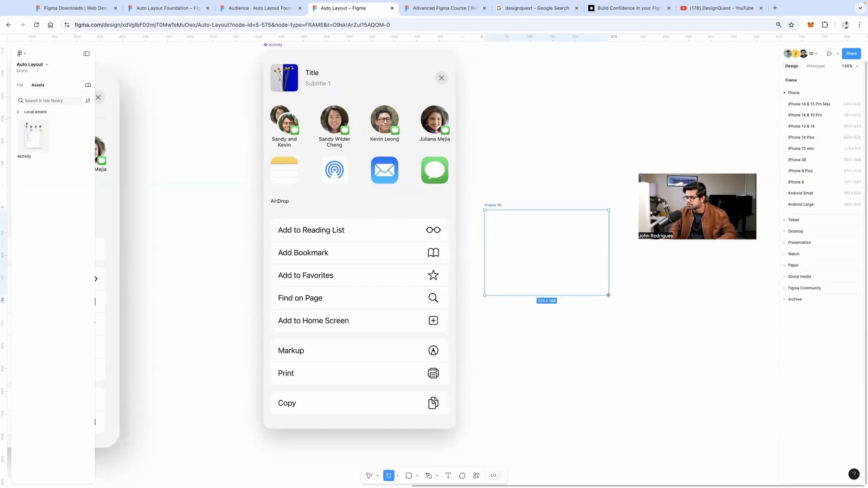
Launch the Unsplash plugin from the plugins list and move its window aside
left_click(478, 475)
left_click(420, 362)
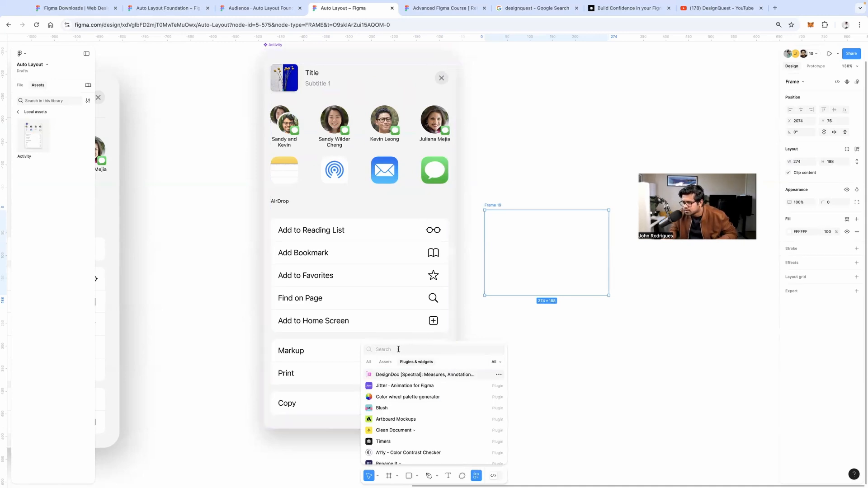
type("ubs")
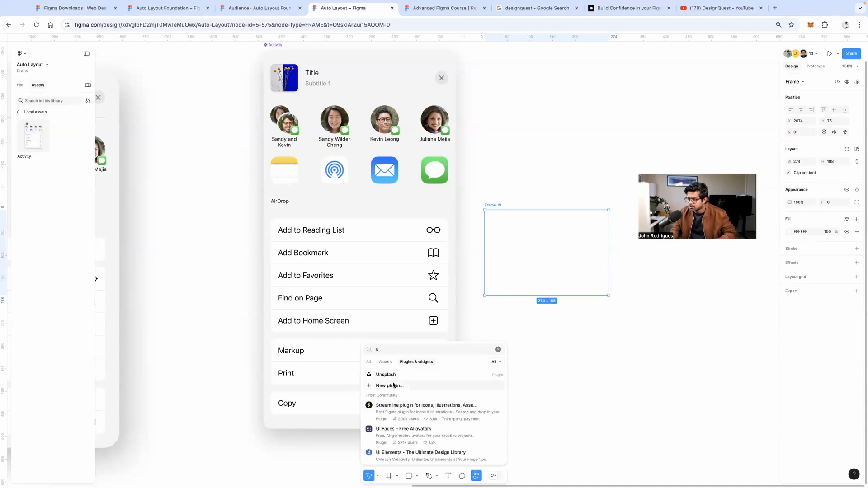
left_click(385, 374)
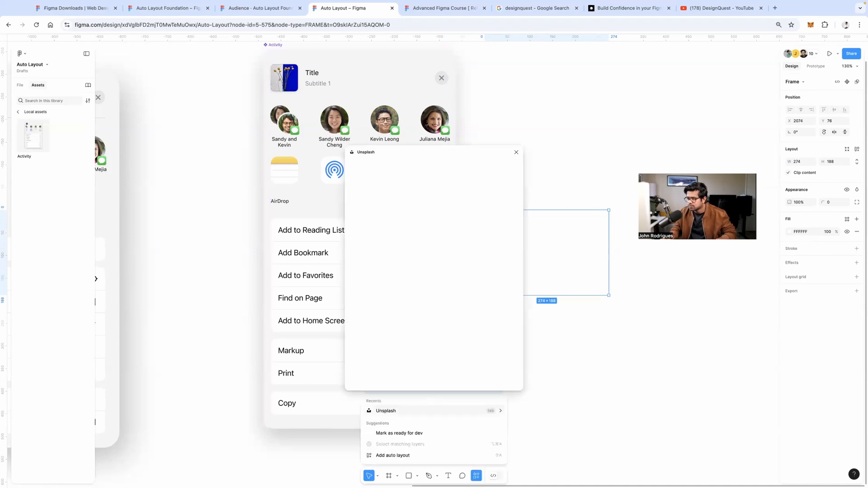
left_click_drag(458, 150, 381, 161)
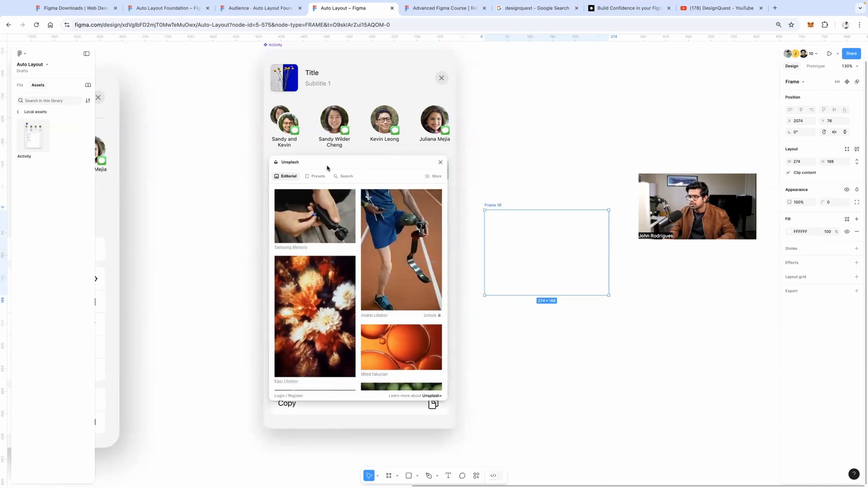
left_click_drag(328, 168, 194, 205)
scroll(201, 308, "down", 3)
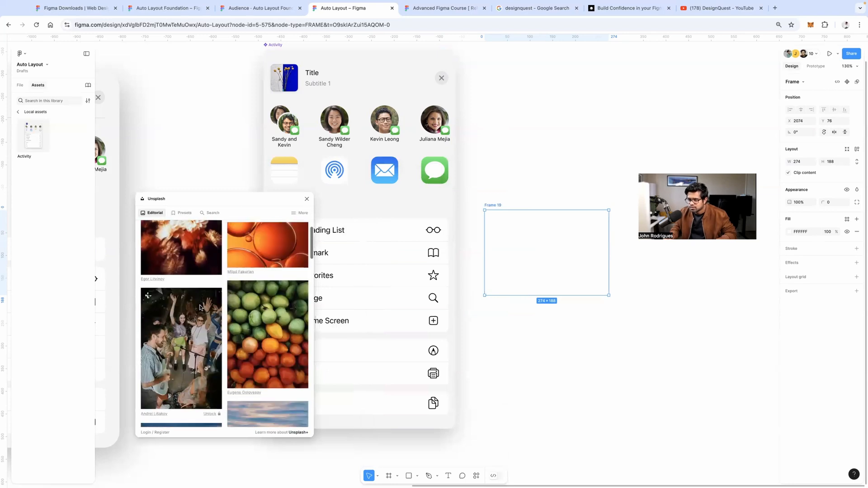
scroll(201, 304, "down", 5)
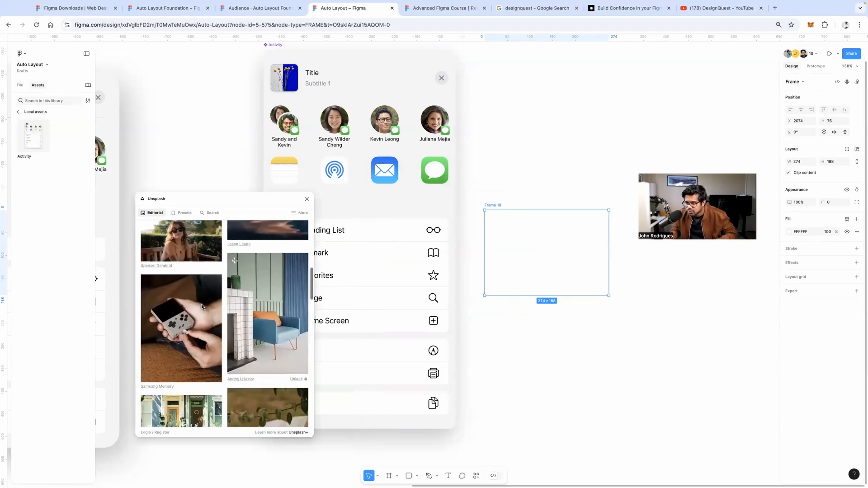
scroll(202, 307, "down", 5)
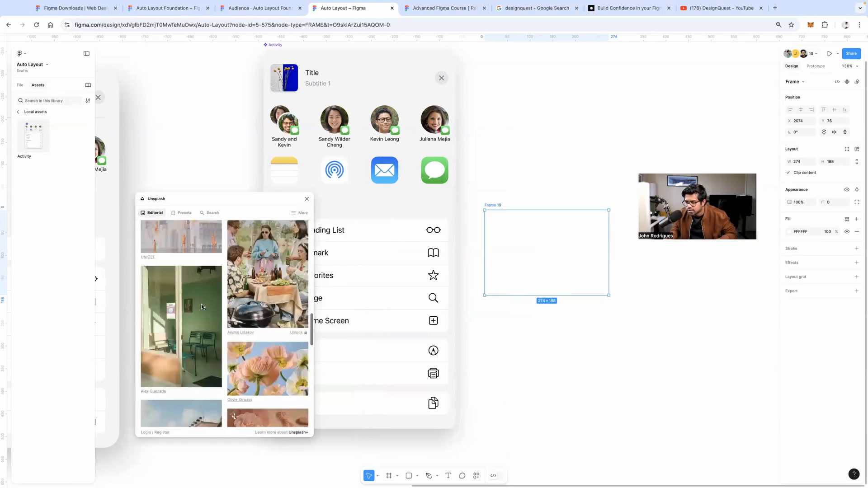
scroll(201, 307, "down", 10)
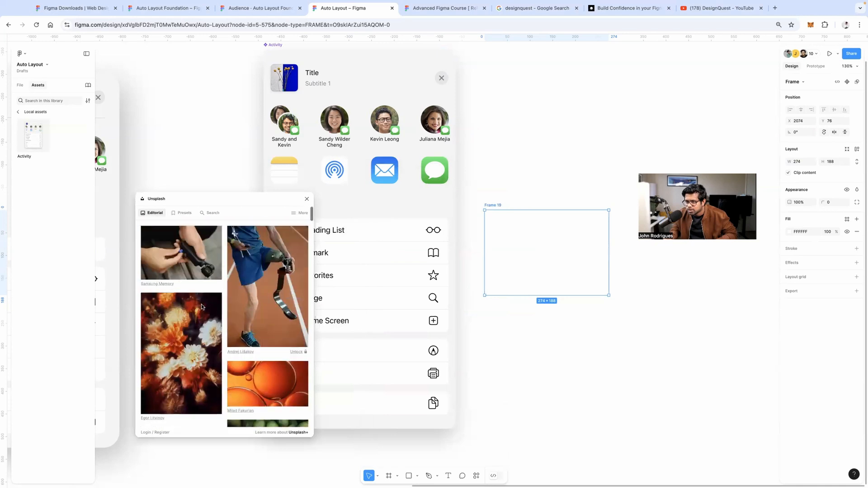
Search Unsplash for 'App' and fill the frame with the first skyline photo
left_click(213, 216)
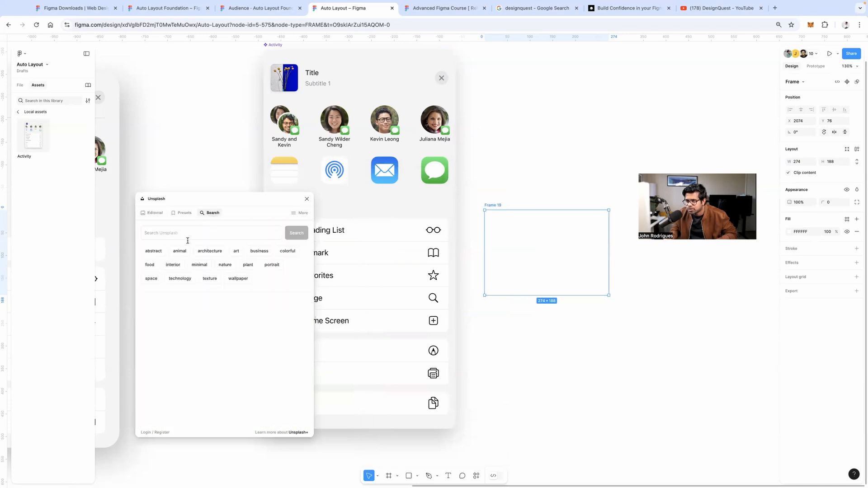
left_click(209, 251)
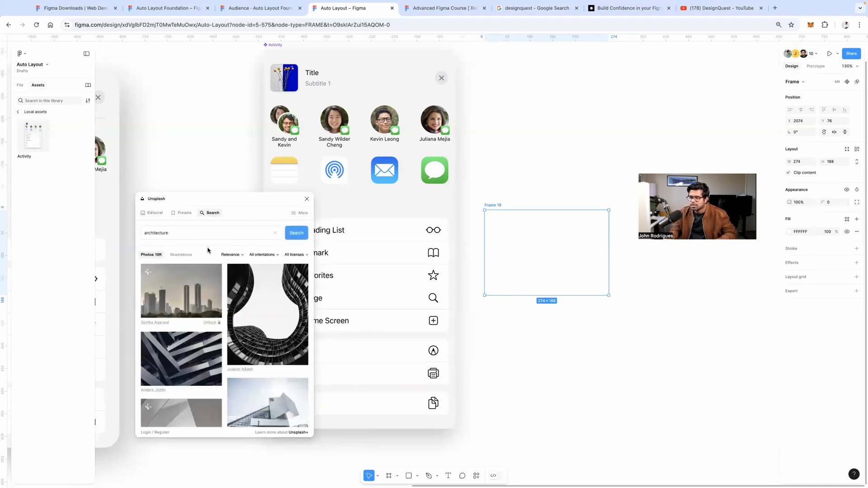
triple_click(204, 231)
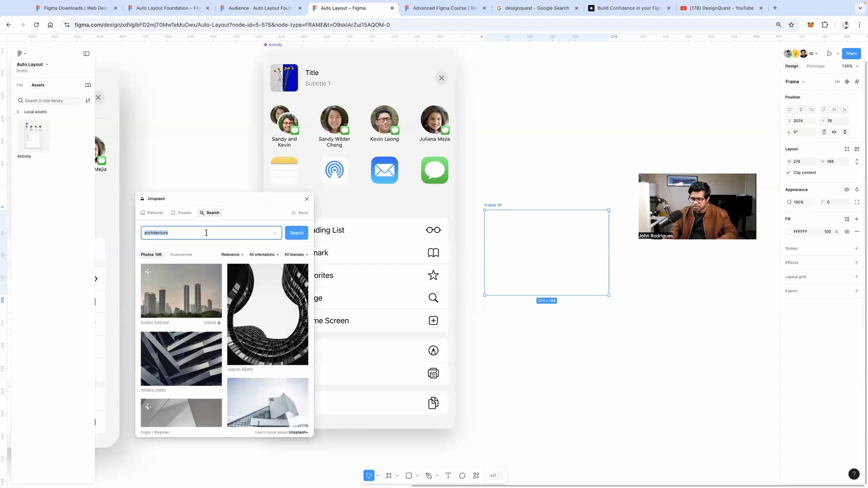
type("Appke")
key("BackSpace")
key("BackSpace")
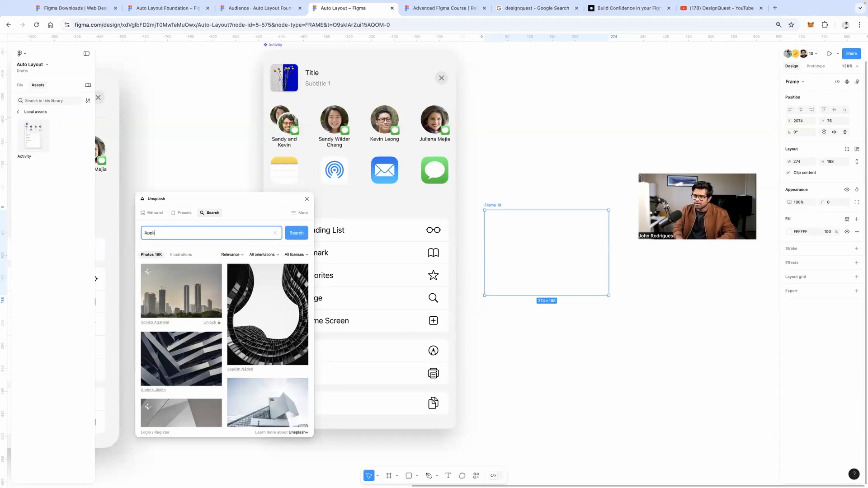
left_click(200, 304)
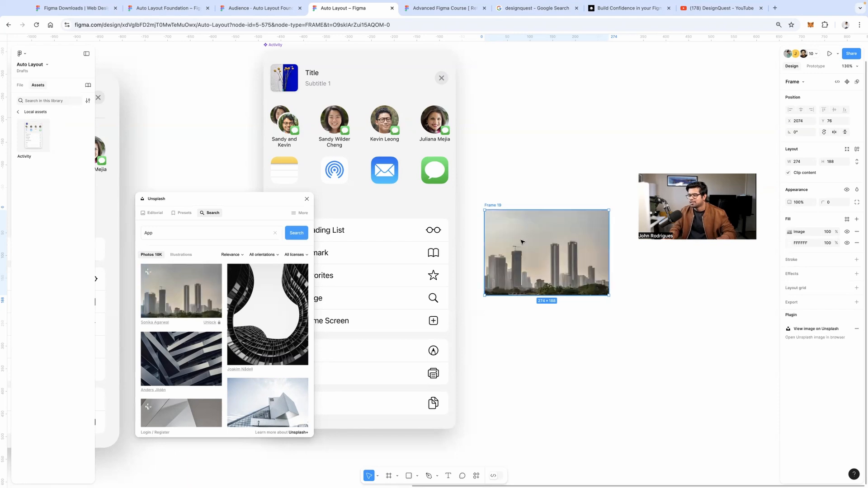
left_click(521, 190)
Close Unsplash and round the corners of the city photo frame
left_click(307, 199)
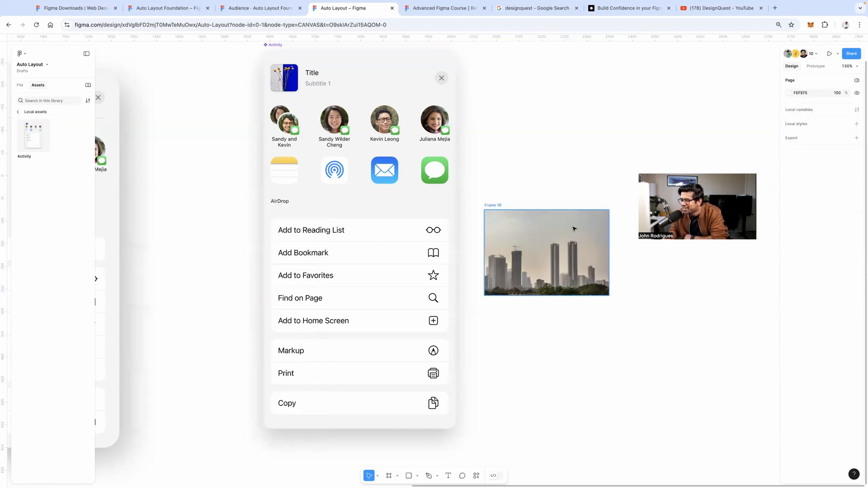
left_click(574, 229)
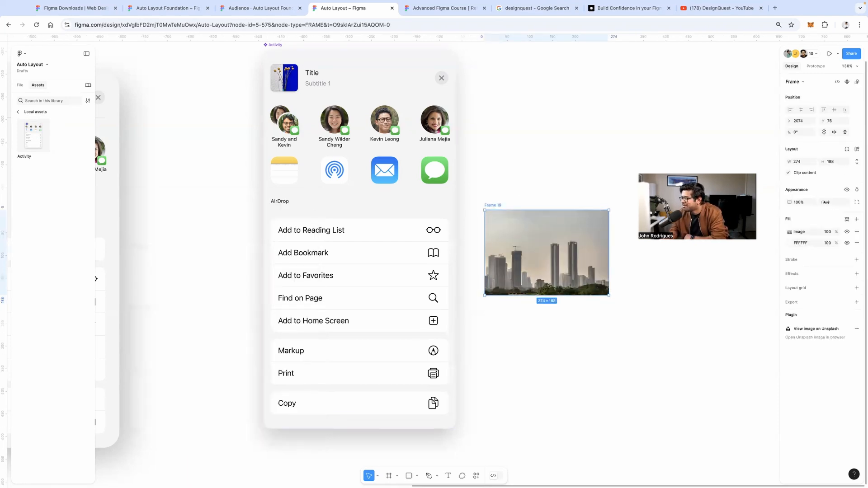
left_click_drag(826, 202, 867, 202)
left_click(603, 179)
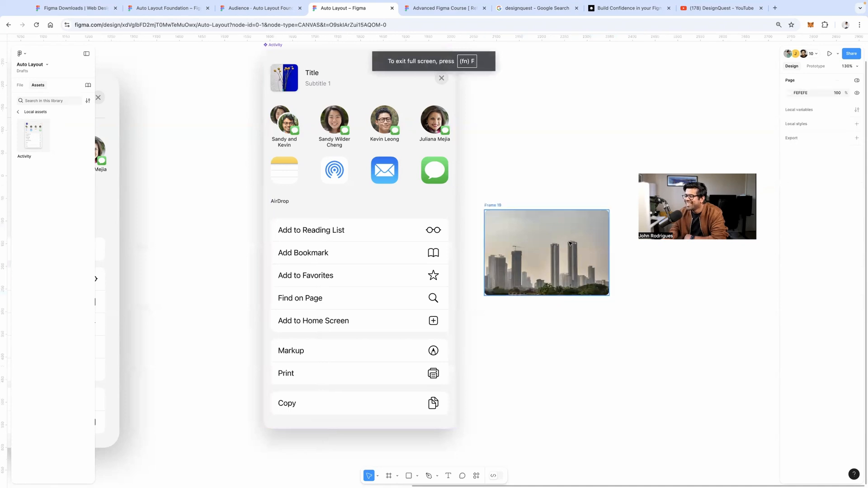
Move the photo into the share sheet below the contacts, set width to Fill container, and make it taller
left_click(570, 244)
left_click_drag(569, 244, 385, 188)
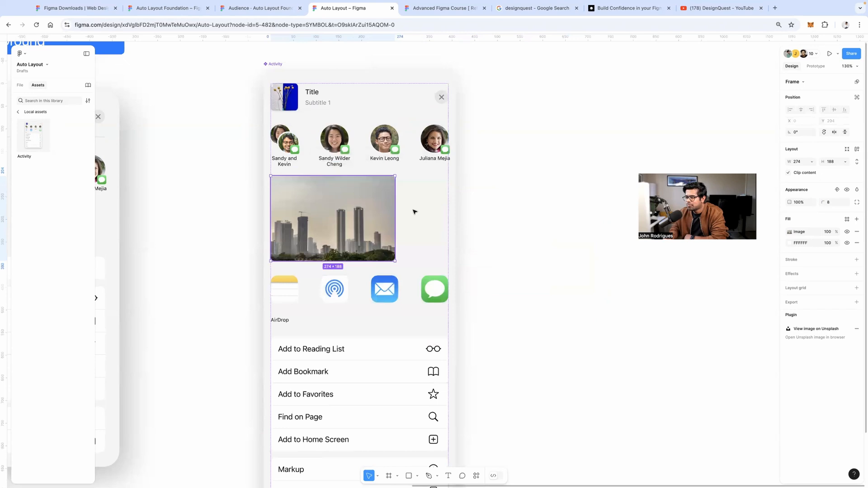
left_click(811, 162)
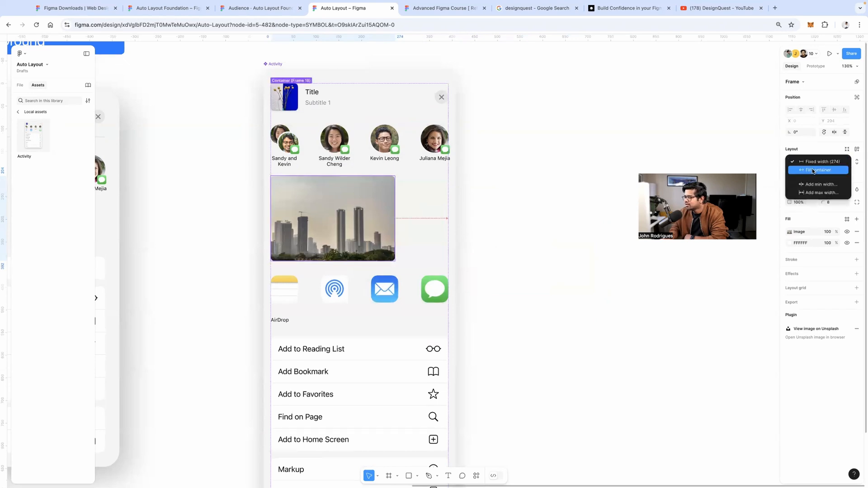
left_click(811, 173)
left_click_drag(392, 265, 397, 288)
left_click(535, 254)
scroll(535, 250, "down", 1)
scroll(535, 251, "down", 2)
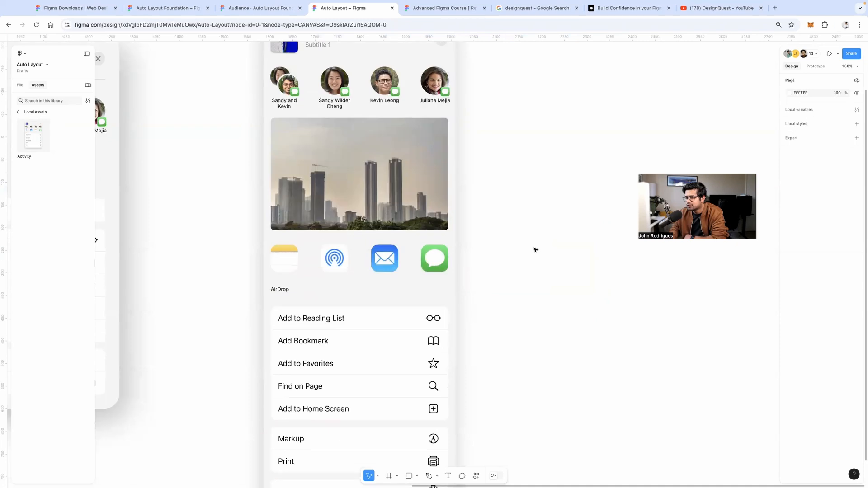
scroll(343, 254, "down", 1)
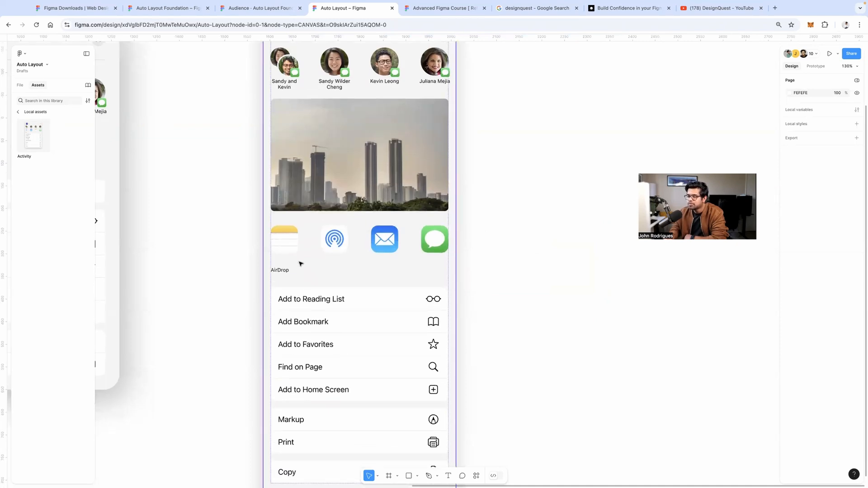
scroll(300, 264, "down", 3)
left_click(286, 207)
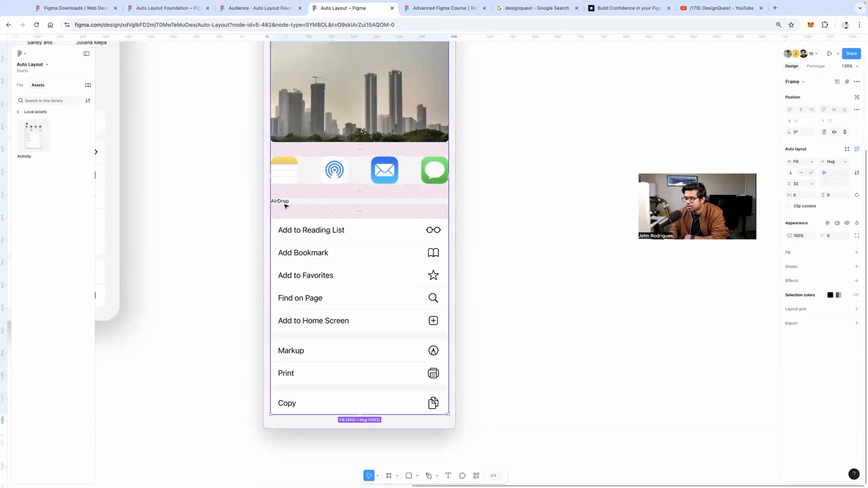
Wrap the AirDrop label and action list in auto layout and adjust the section gap
left_click(284, 202)
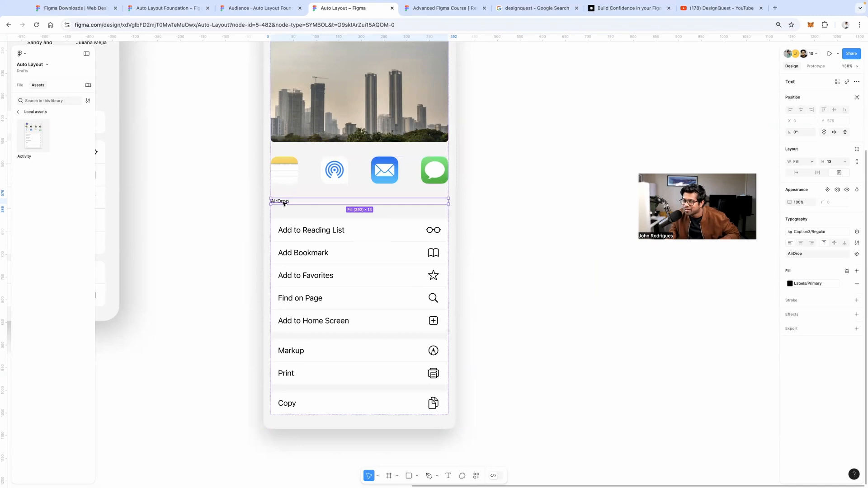
left_click(284, 223)
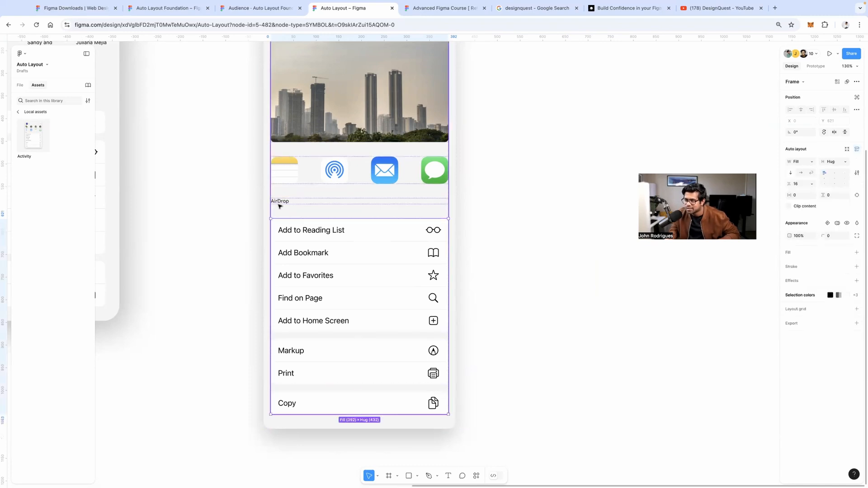
left_click(281, 204, "shift")
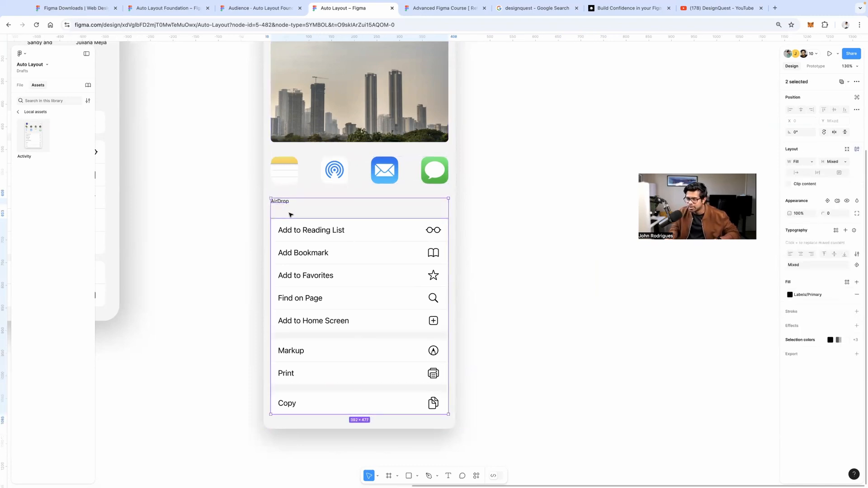
key("shift+a")
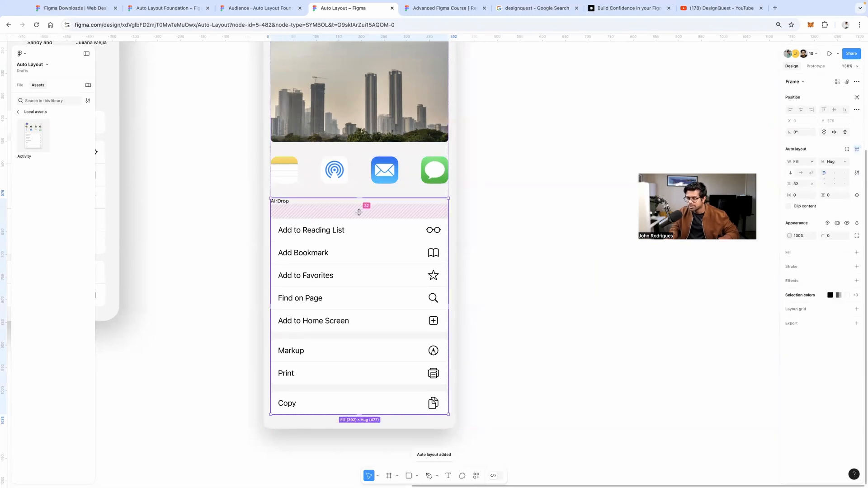
left_click(475, 202)
left_click(286, 205)
double_click(284, 212)
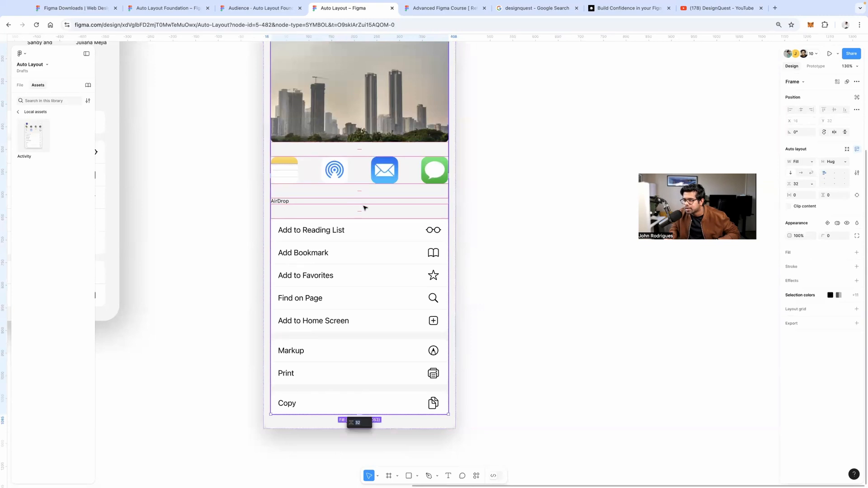
mouse_move(358, 212)
left_mouse_down()
mouse_move(357, 221)
mouse_move(355, 208)
left_mouse_up()
Re-wrap the AirDrop label and action list in auto layout with a 16 px gap
left_click(286, 203)
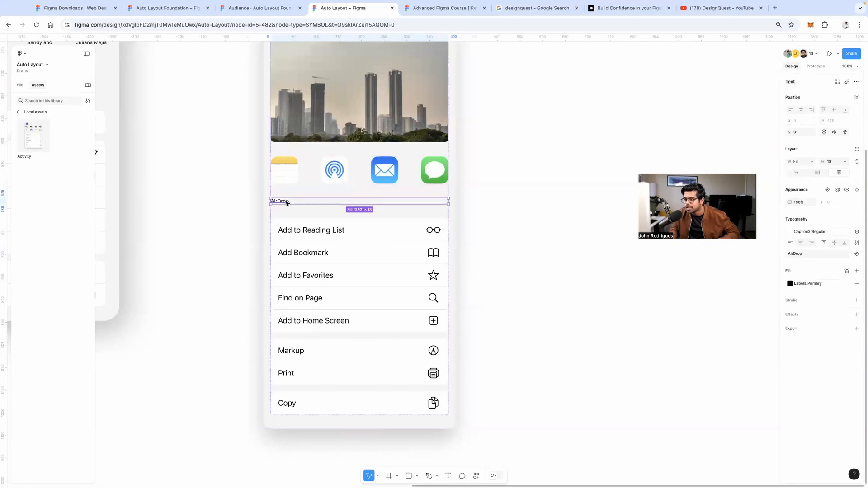
left_click(286, 224, "shift")
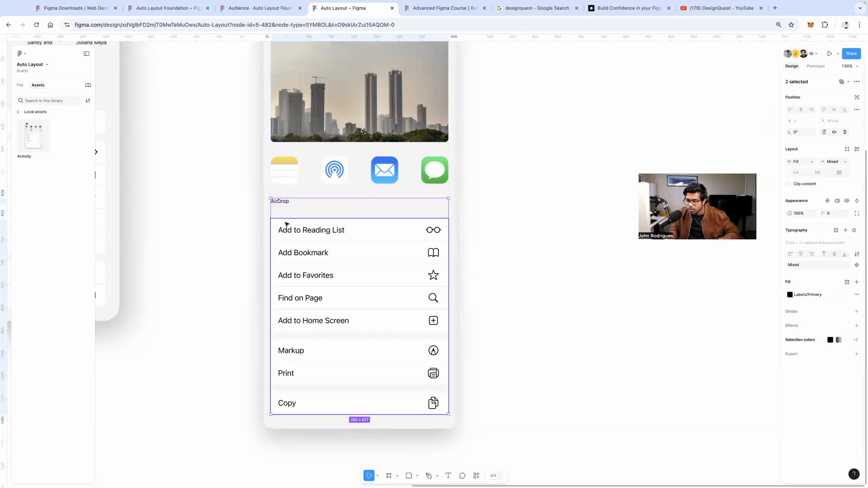
key("shift+a")
left_click(356, 211)
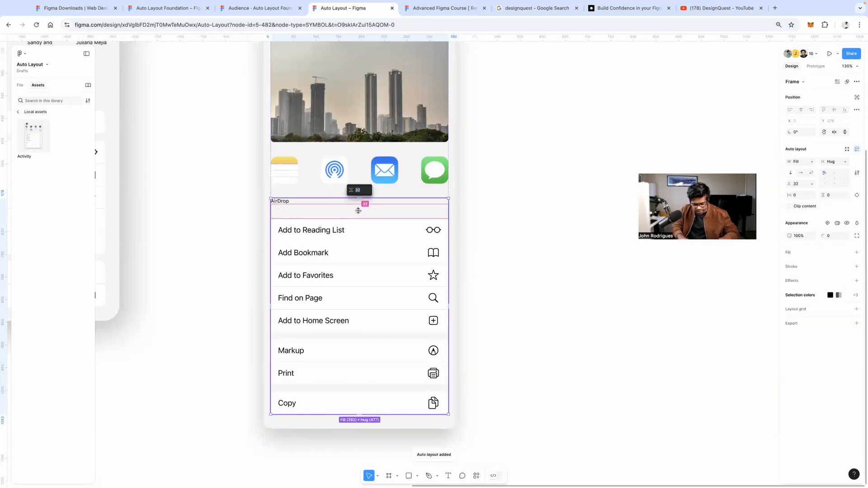
type("16")
key("Return")
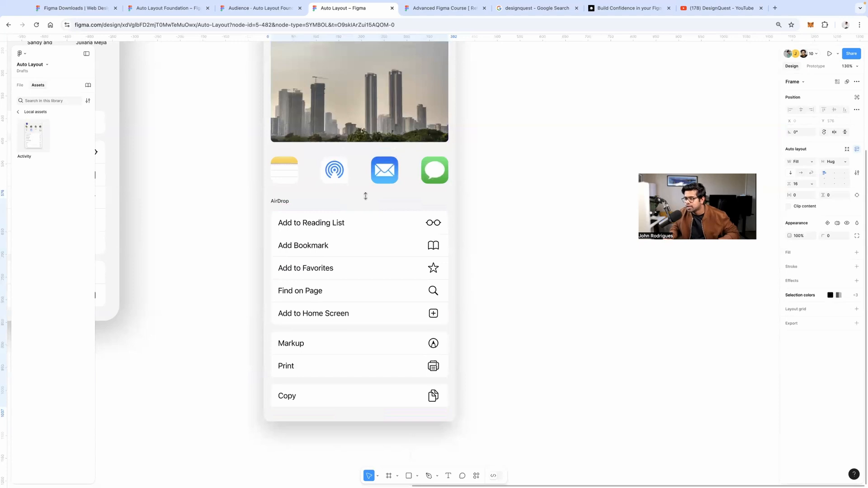
scroll(414, 212, "up", 2)
scroll(414, 213, "right", 2)
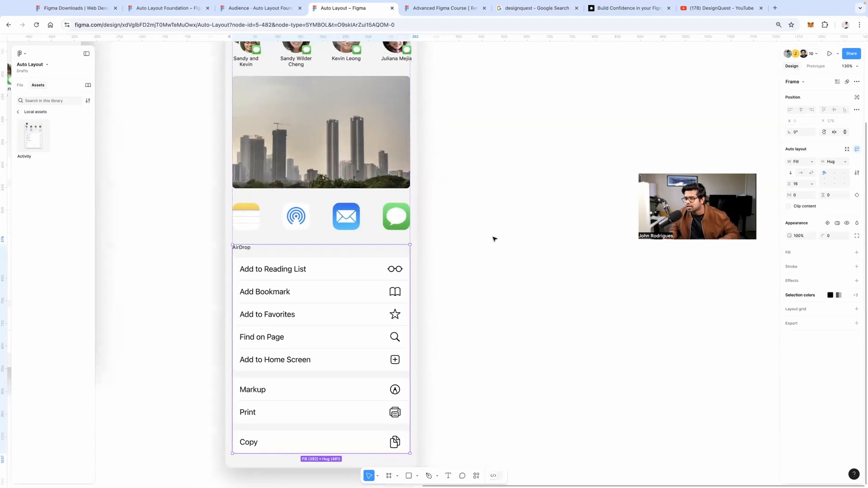
scroll(495, 237, "up", 1)
Copy the Notes icon from the app row onto empty canvas
left_click(252, 239)
left_click(253, 240)
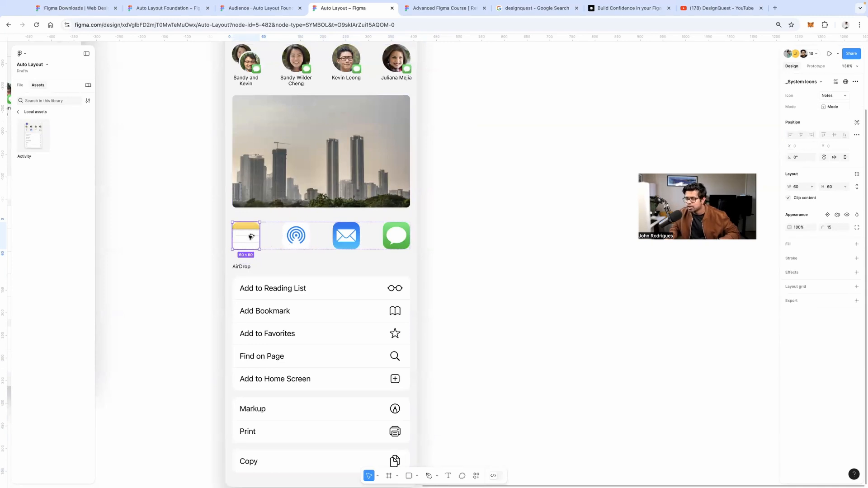
left_click(250, 236)
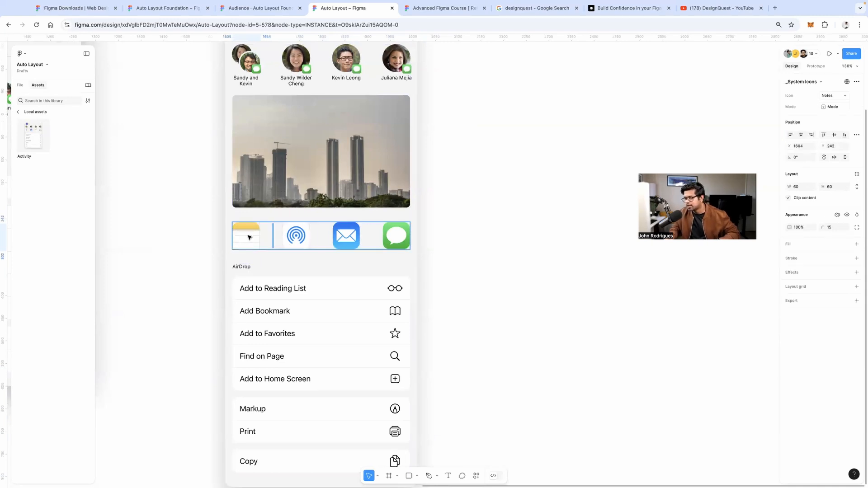
left_click_drag(250, 237, 504, 234)
left_click(542, 232)
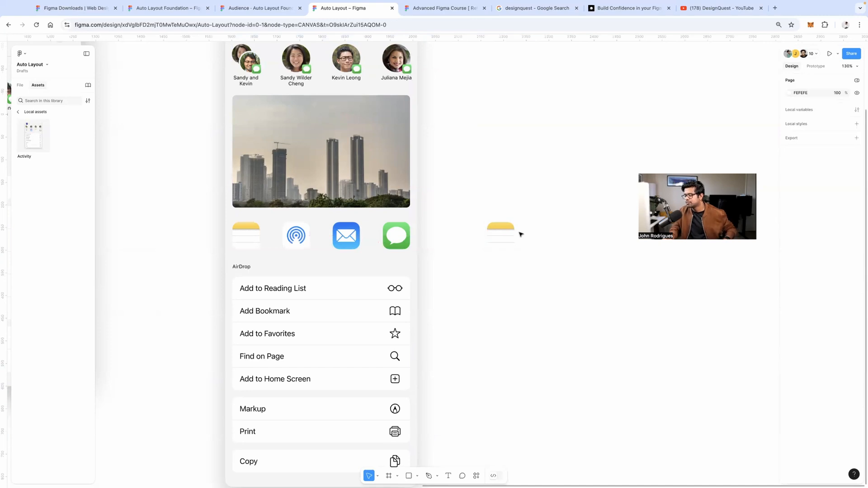
Detach the copied Notes icon from its component
scroll(525, 236, "up", 5)
left_click(501, 238)
left_click(547, 219)
left_click(483, 233)
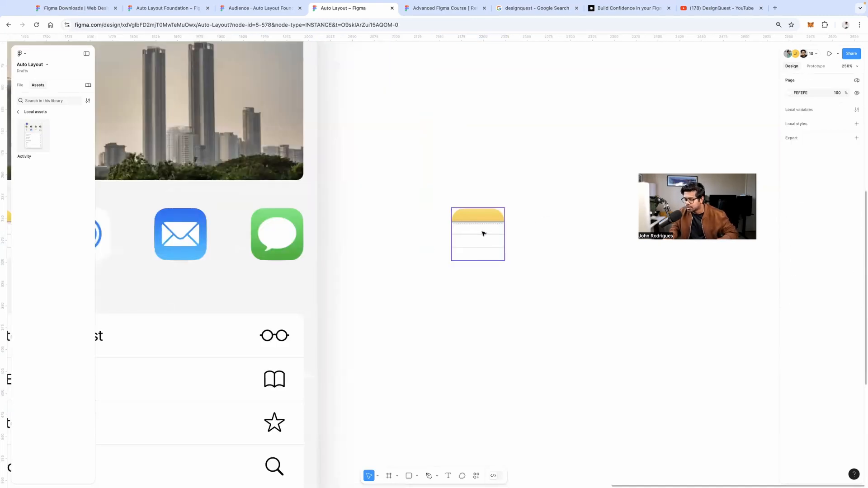
left_click(484, 234)
right_click(483, 233)
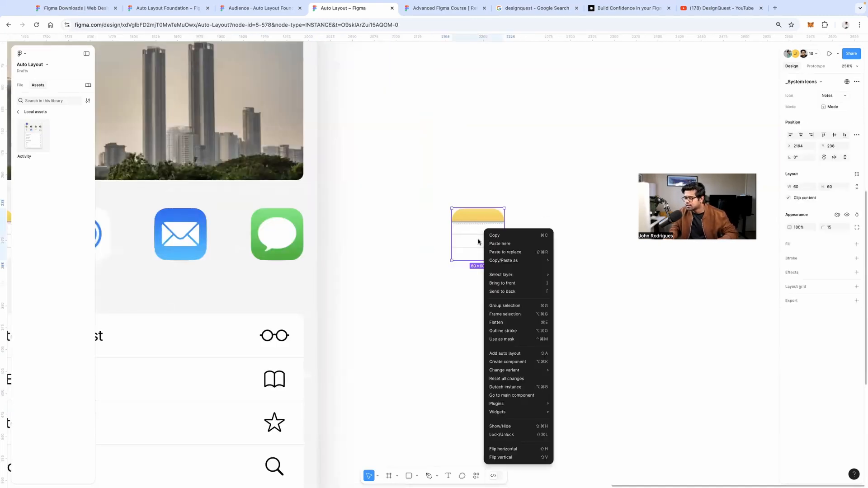
left_click(505, 387)
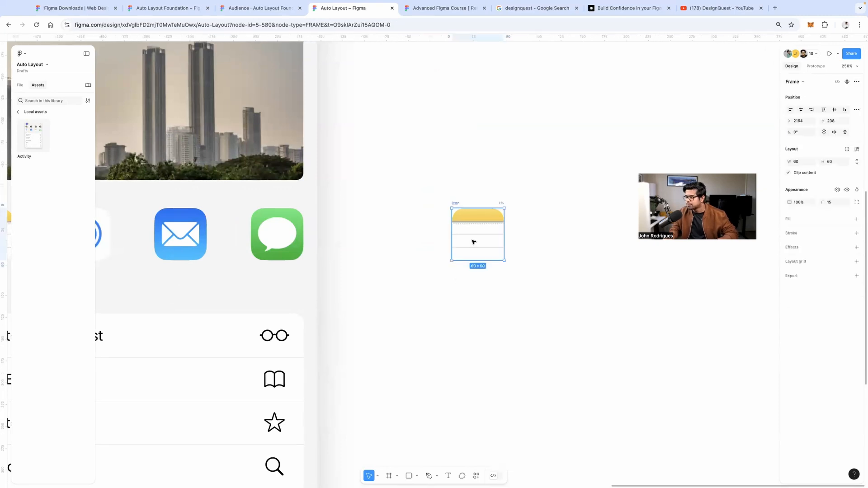
left_click(481, 283)
Add a LABEL text and position it under the icon
key("t")
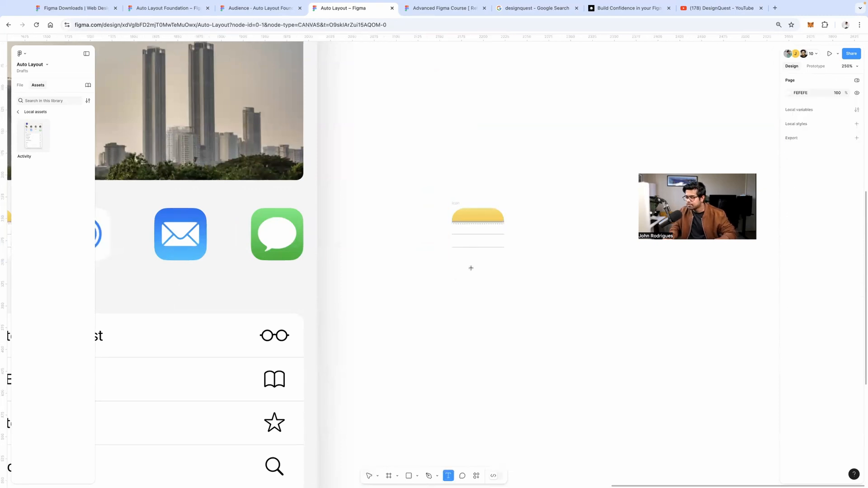
left_click(471, 268)
type("LABEL")
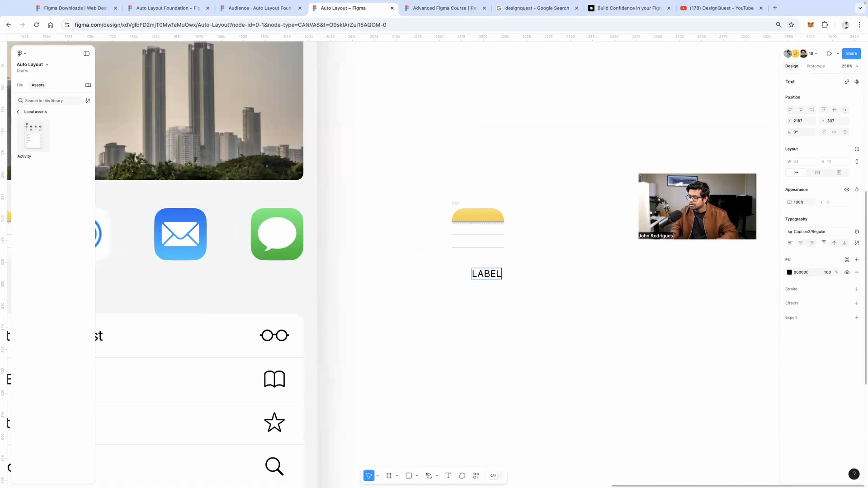
key("Escape")
left_click_drag(493, 276, 485, 270)
Wrap the icon and LABEL text in auto layout with a 6 px gap
left_click_drag(447, 186, 524, 311)
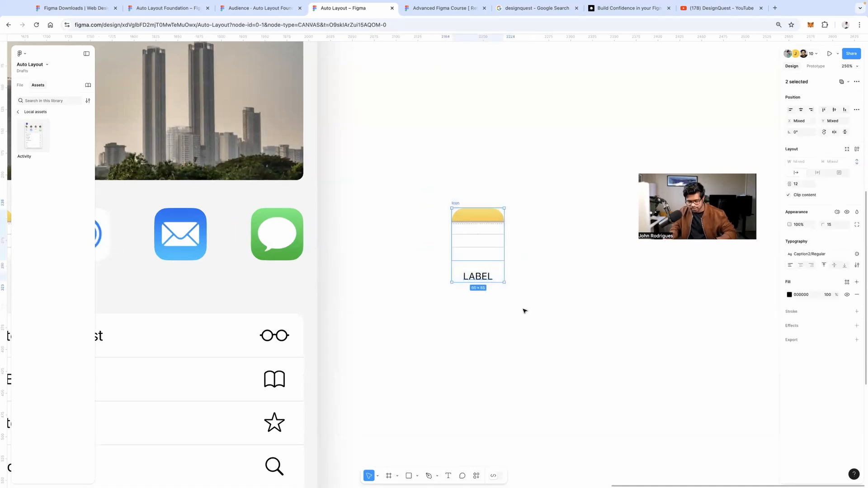
key("shift+a")
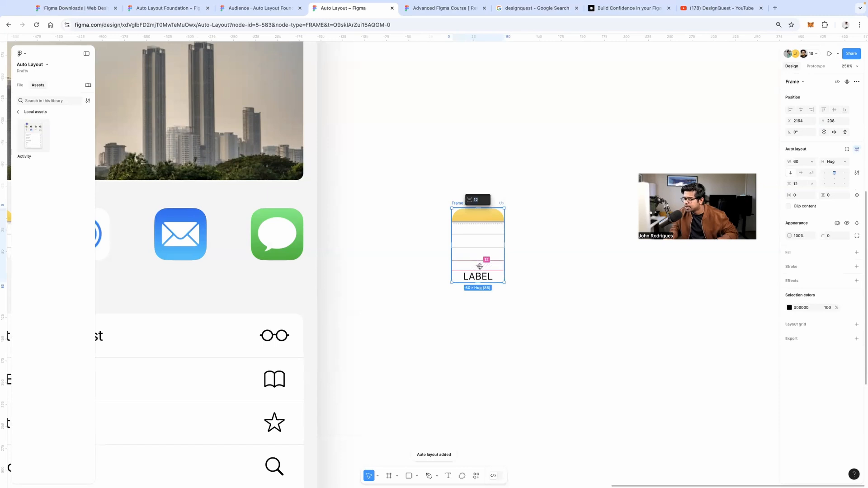
type("6")
key("Return")
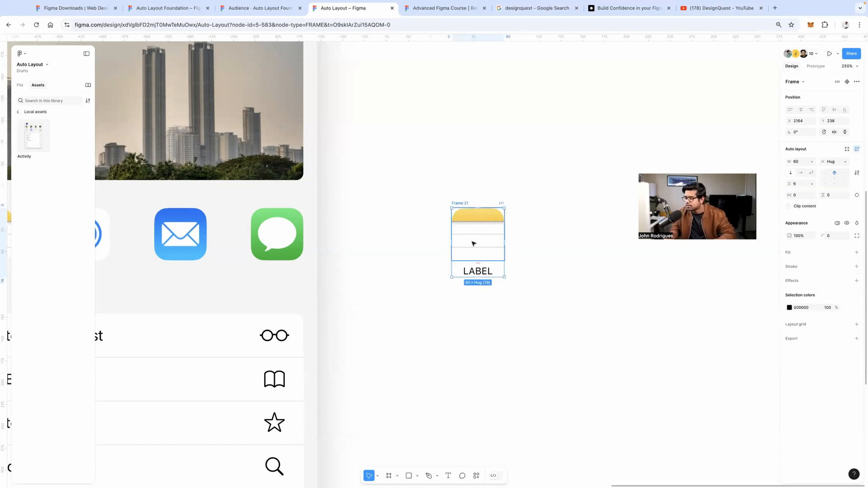
key("Escape")
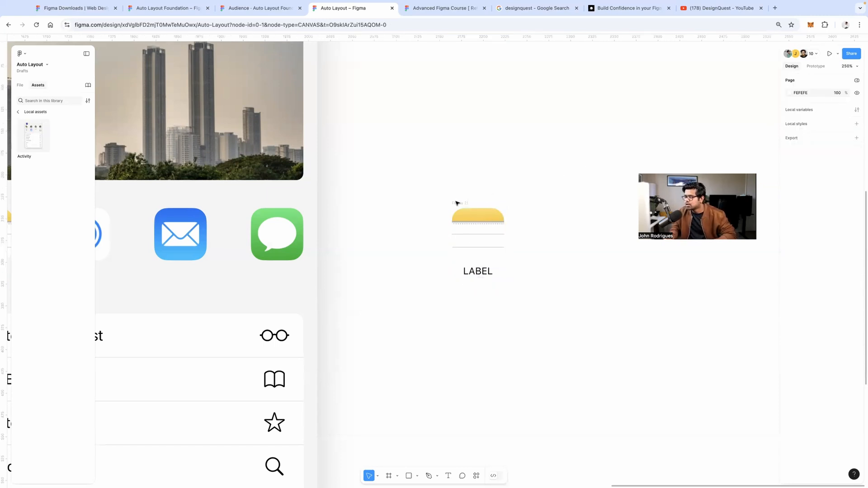
Make Frame 21 a component with a second variant, and remove the top variant's LABEL
left_click_drag(433, 196, 561, 299)
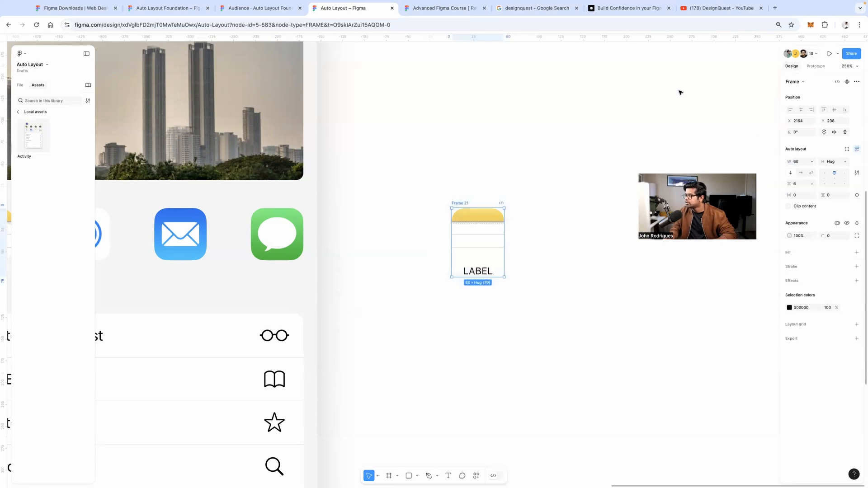
left_click(848, 82)
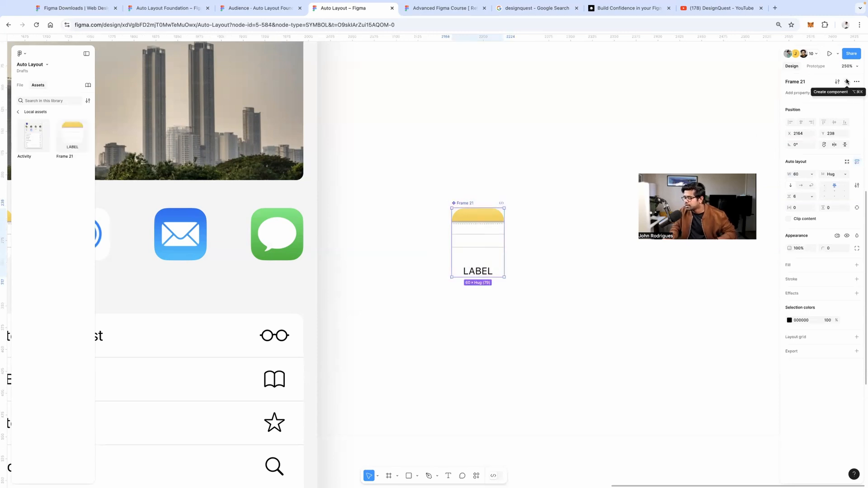
left_click(847, 81)
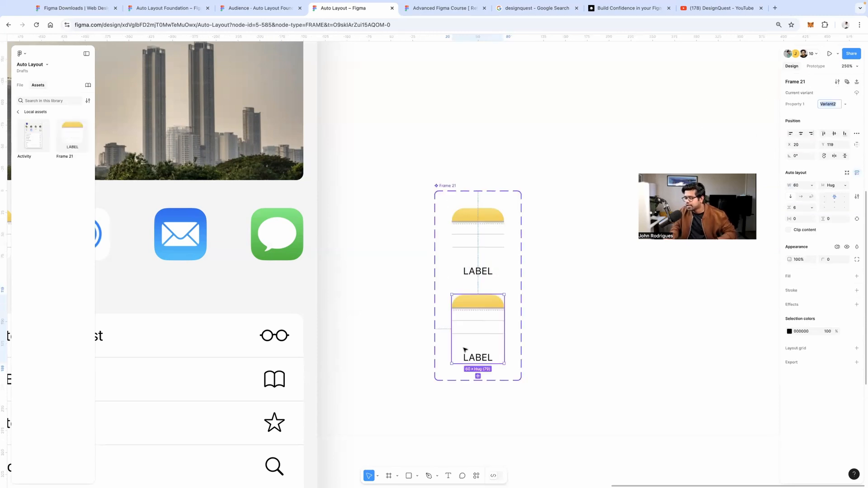
double_click(480, 358)
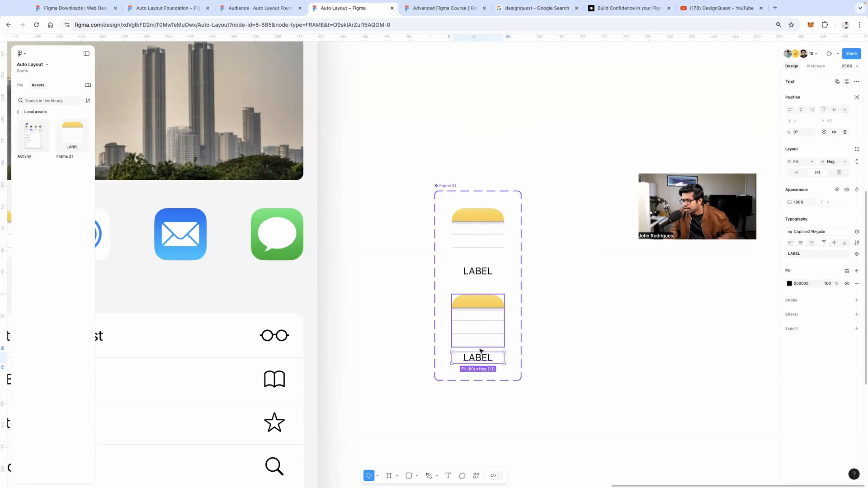
left_click(478, 270)
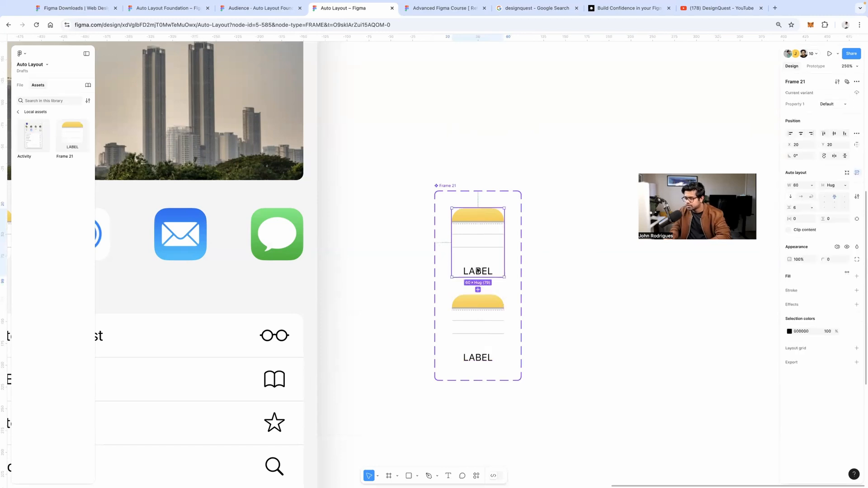
key("Delete")
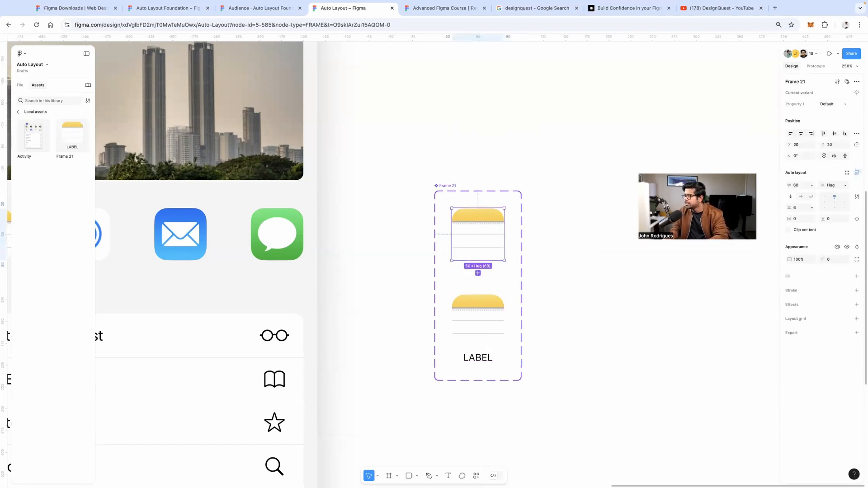
Rename the variant property values, naming the labelled variant 'with label'
type("W")
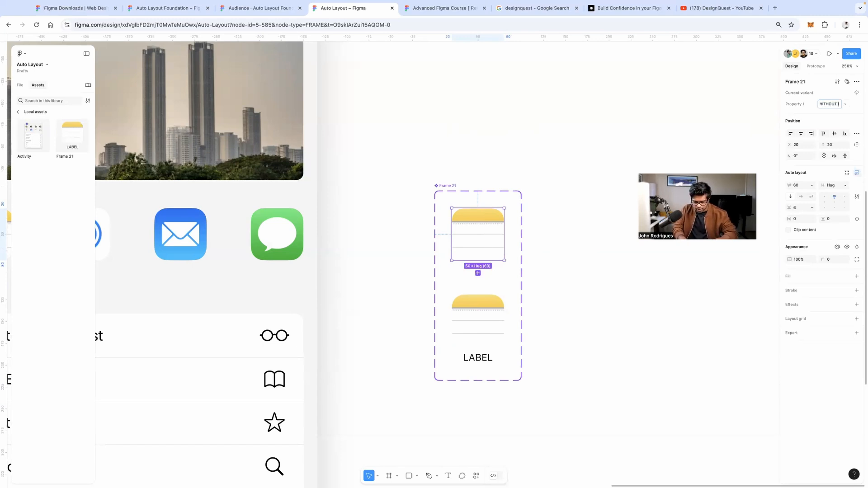
key("Return")
key("Escape")
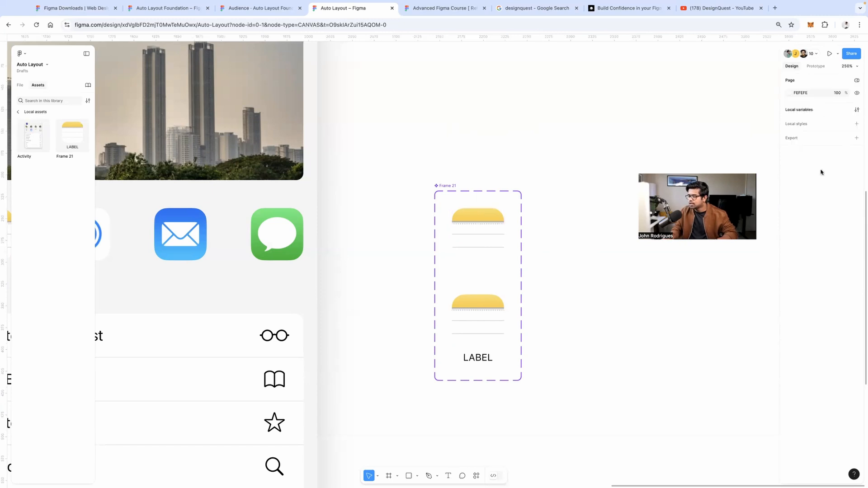
left_click(495, 316)
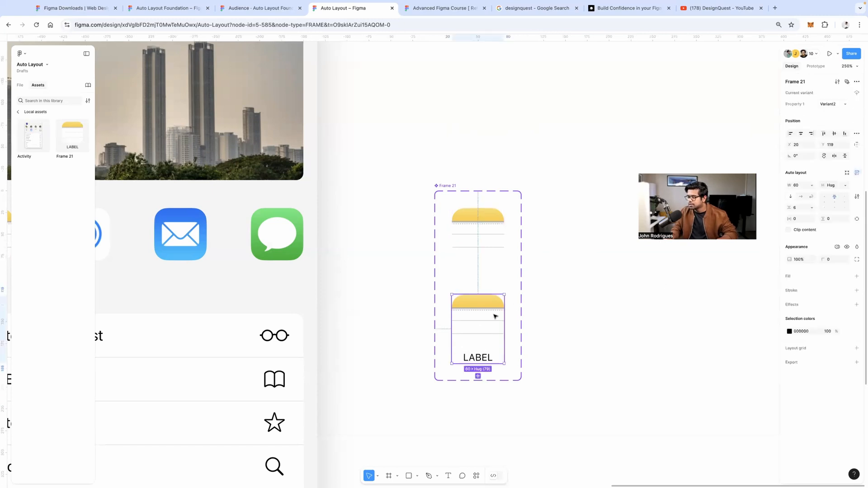
left_click(826, 106)
type("with label")
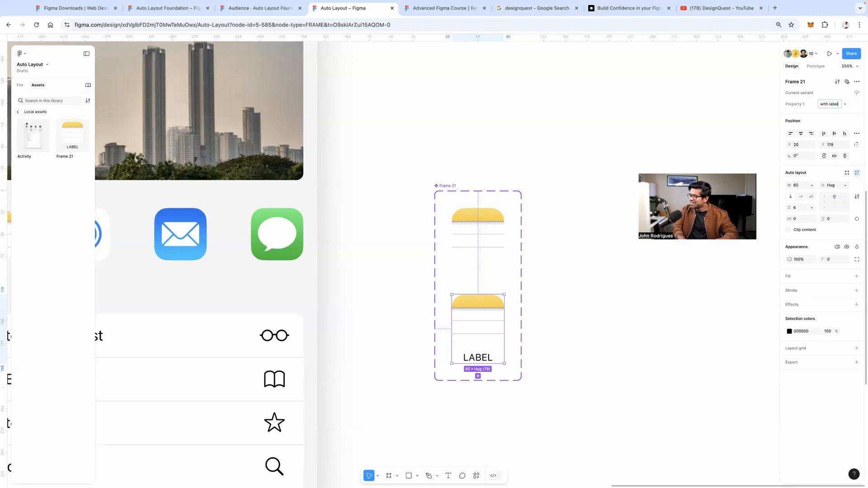
left_click(595, 281)
Drag a Frame 21 instance from Assets into the share sheet's icon row
left_click_drag(601, 268, 639, 229)
scroll(271, 141, "down", 5)
left_click_drag(69, 121, 208, 162)
Replace the Notes, AirDrop, Mail and Messages icons with Frame 21 instances
left_click(182, 170)
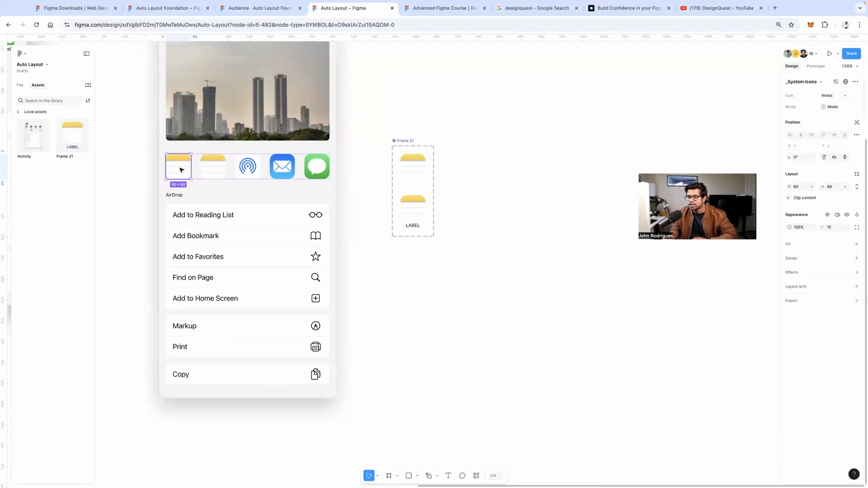
key("Delete")
left_click(182, 170)
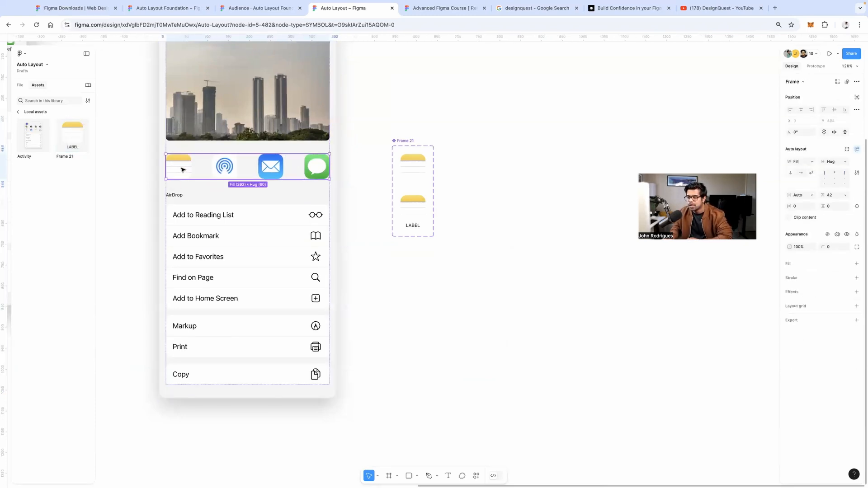
left_click_drag(83, 135, 232, 169)
left_click(247, 168)
key("Delete")
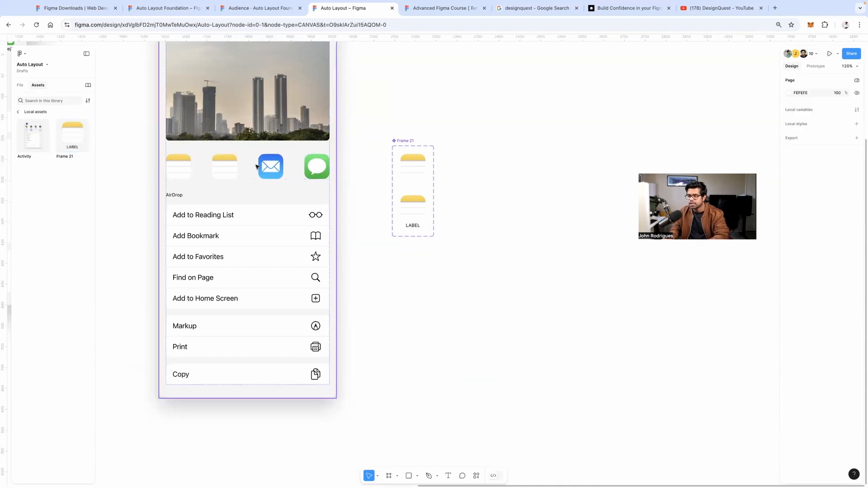
left_click(271, 165)
left_click(271, 165)
key("Delete")
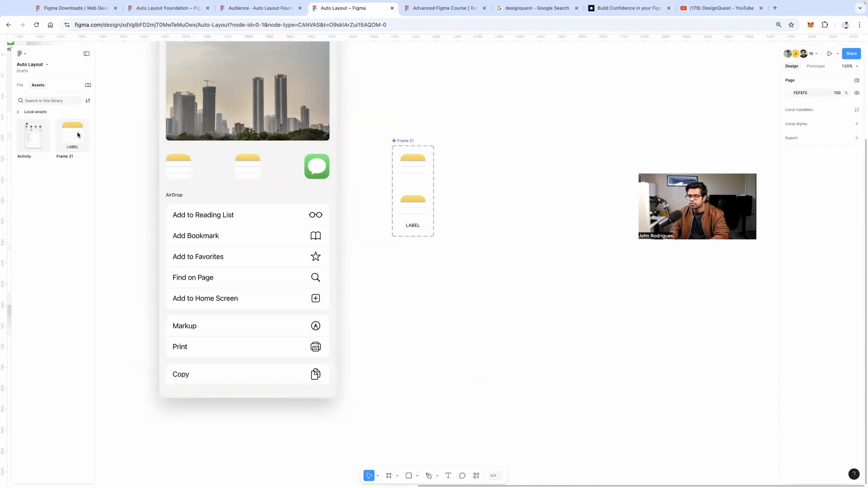
left_click_drag(77, 136, 306, 173)
left_click(316, 170)
key("Delete")
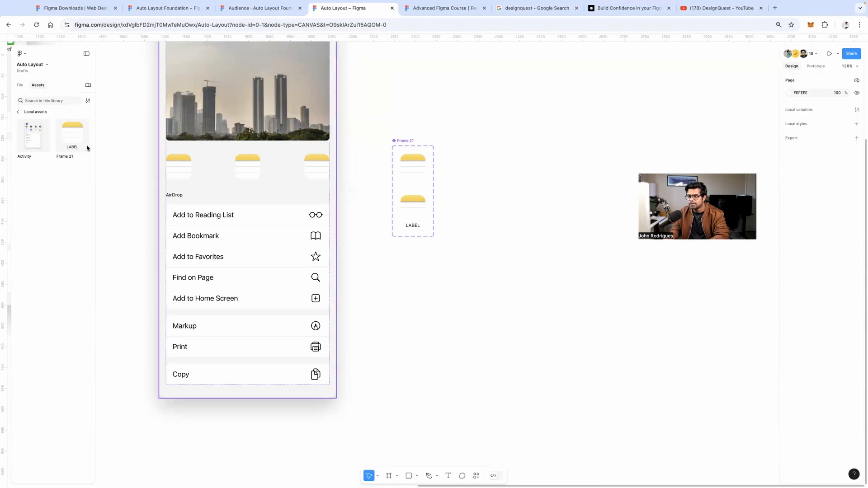
left_click_drag(71, 140, 290, 173)
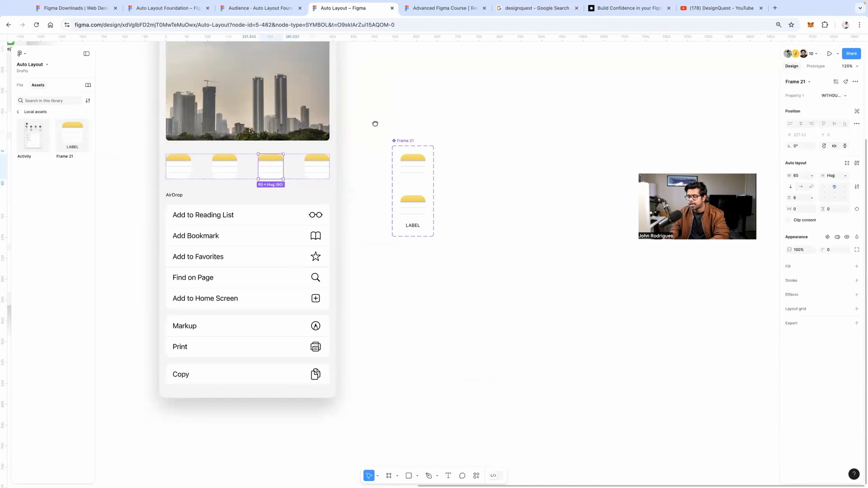
Switch all four row icons to the 'with label' variant
left_click_drag(375, 123, 430, 191)
left_click(242, 228)
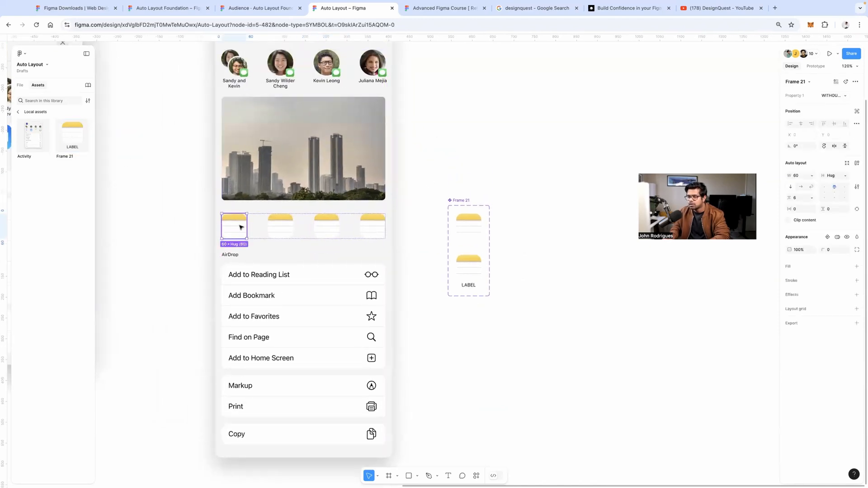
left_click(840, 95)
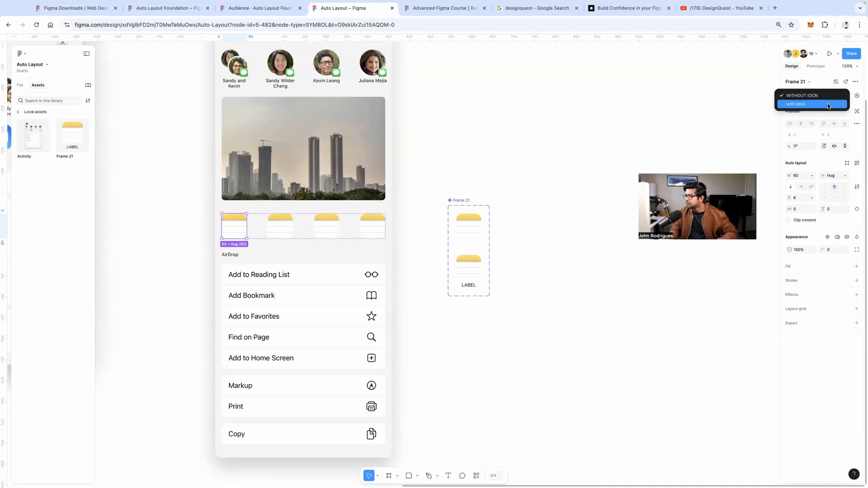
left_click(828, 103)
left_click(292, 227)
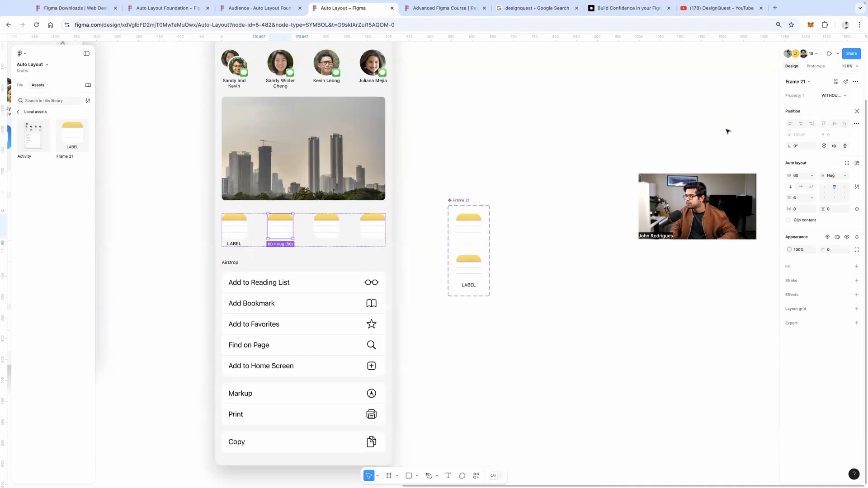
left_click(326, 227, "shift")
left_click(382, 222, "shift")
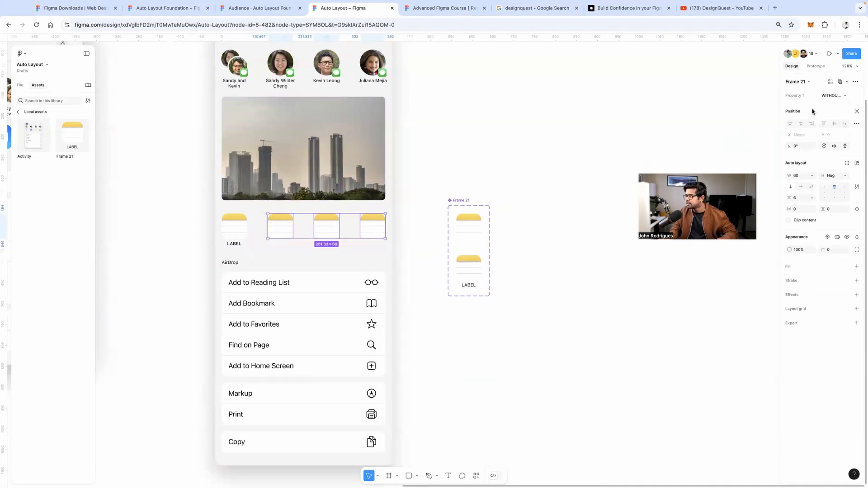
left_click(837, 95)
left_click(826, 104)
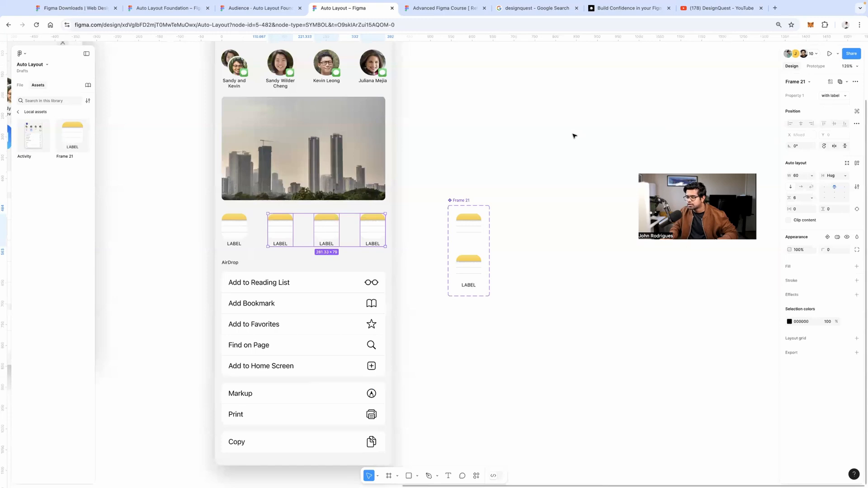
left_click(543, 148)
scroll(543, 147, "left", 5)
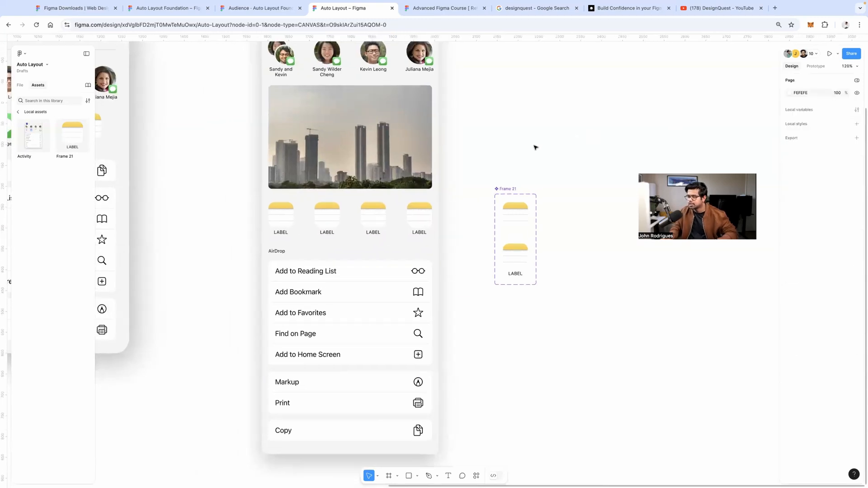
Change the labelled variant's caption text to 'LABEL 2'
left_click_drag(521, 196, 500, 190)
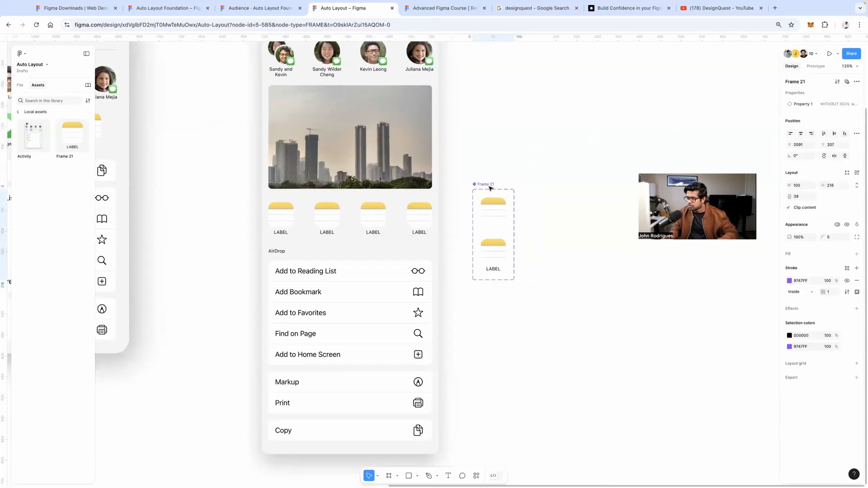
left_click(493, 249)
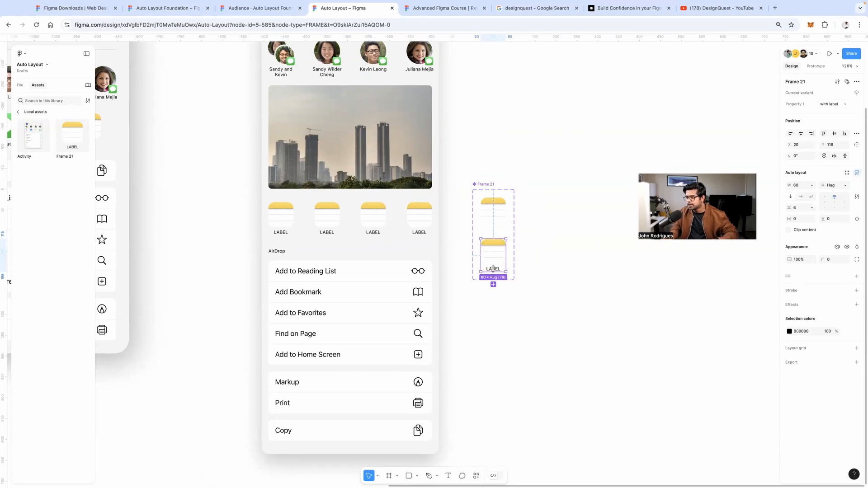
left_click(364, 238)
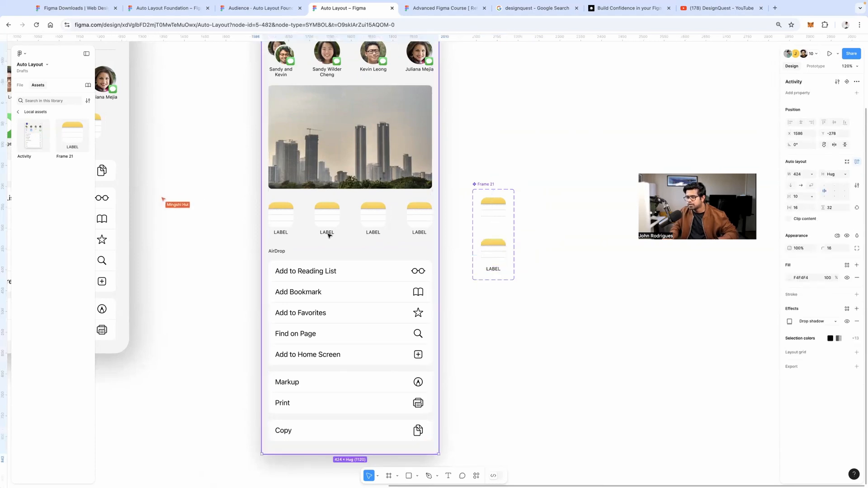
left_click(328, 235)
left_click(494, 269)
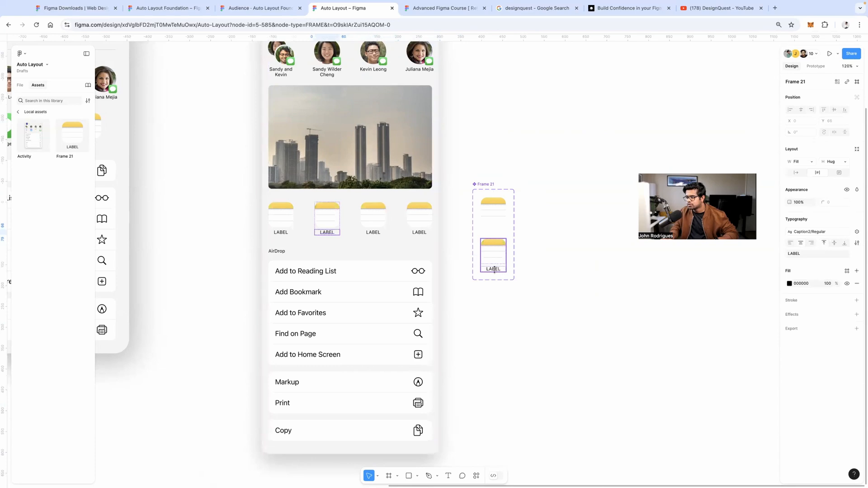
key("Escape")
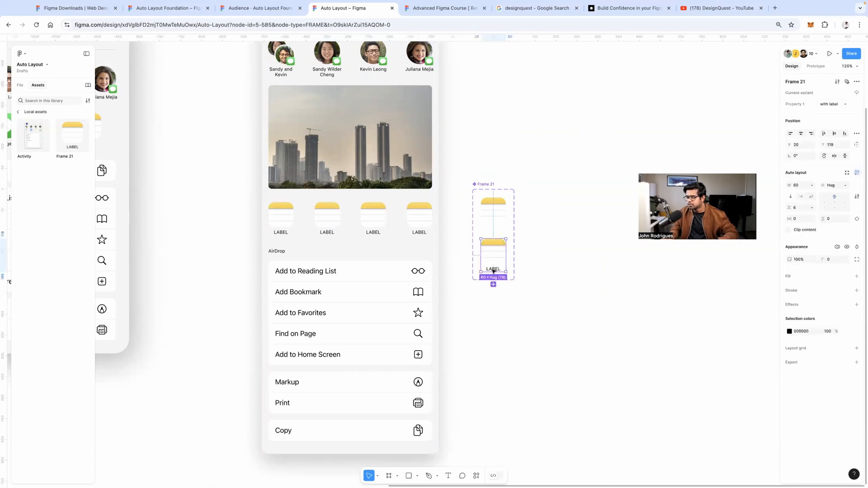
double_click(494, 270)
type("LABEL 2")
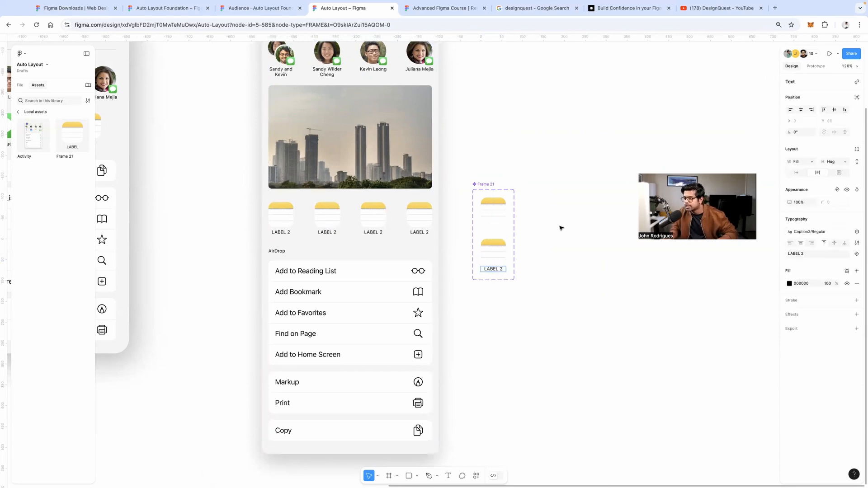
key("Escape")
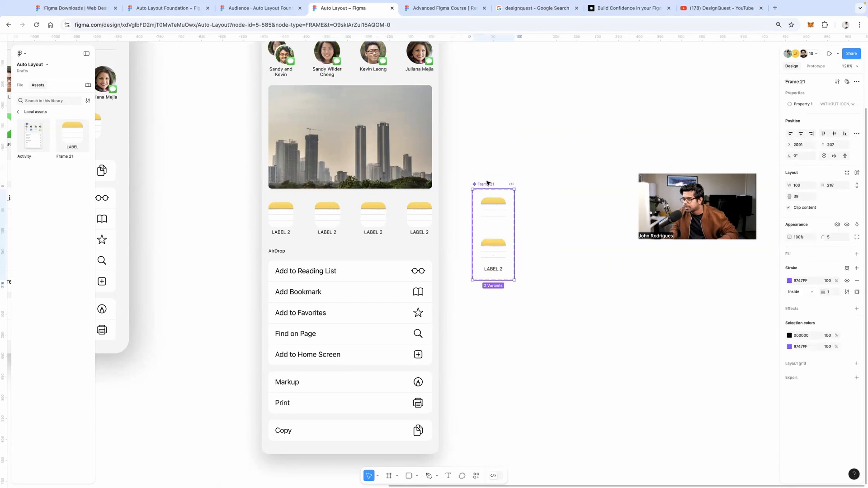
Override the third icon's caption in the row to 'Notes'
left_click(379, 233)
left_click(380, 234)
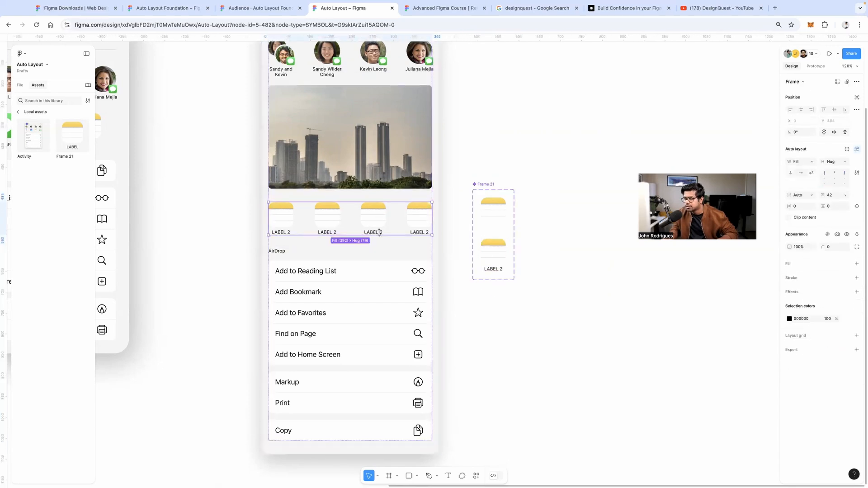
double_click(380, 233)
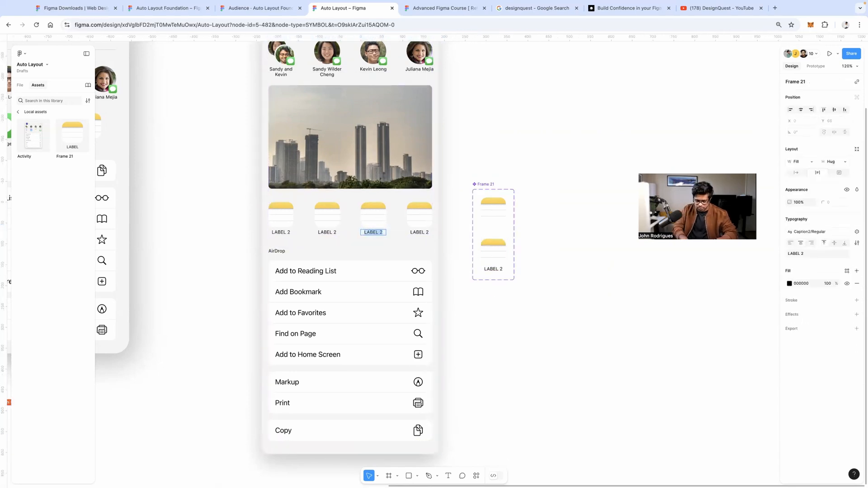
type("Notes")
left_click(474, 283)
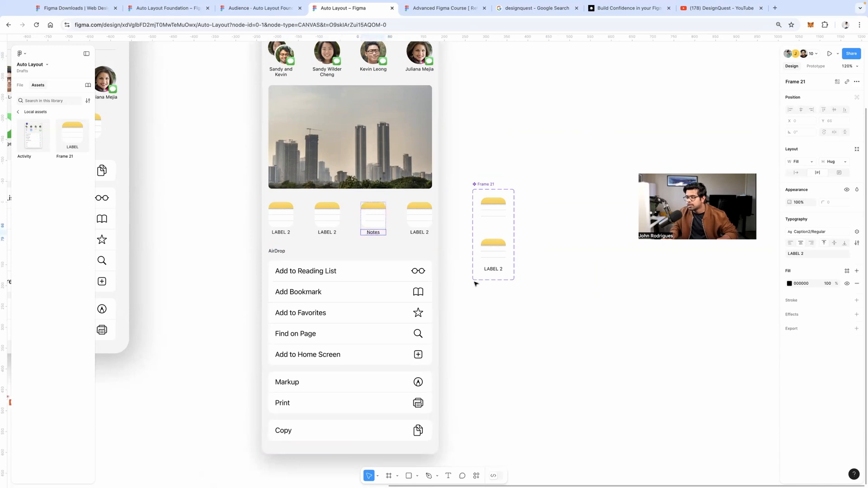
left_click_drag(531, 328, 569, 364)
Drag the skyline photo below the Copy action at the bottom of the Activity card
double_click(383, 205)
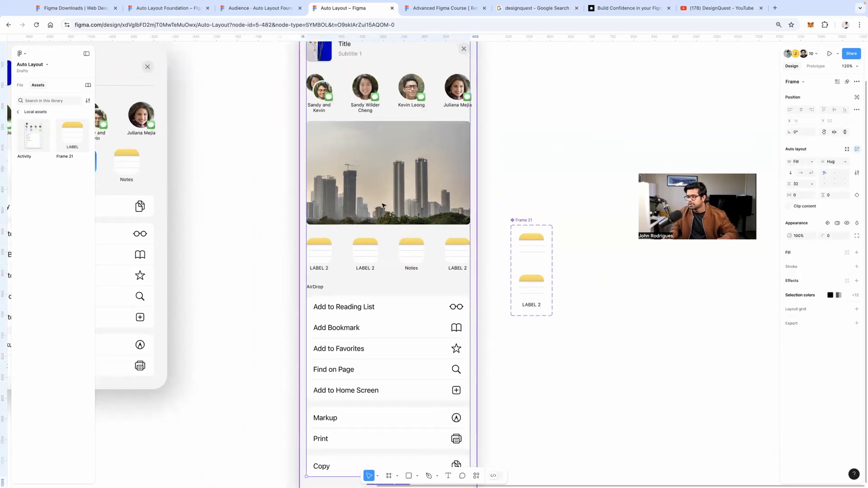
left_click(366, 148)
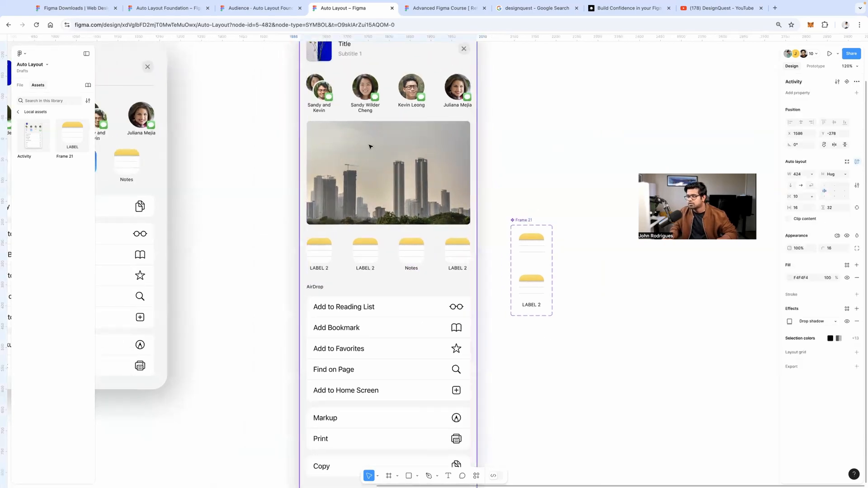
left_click_drag(360, 143, 473, 274)
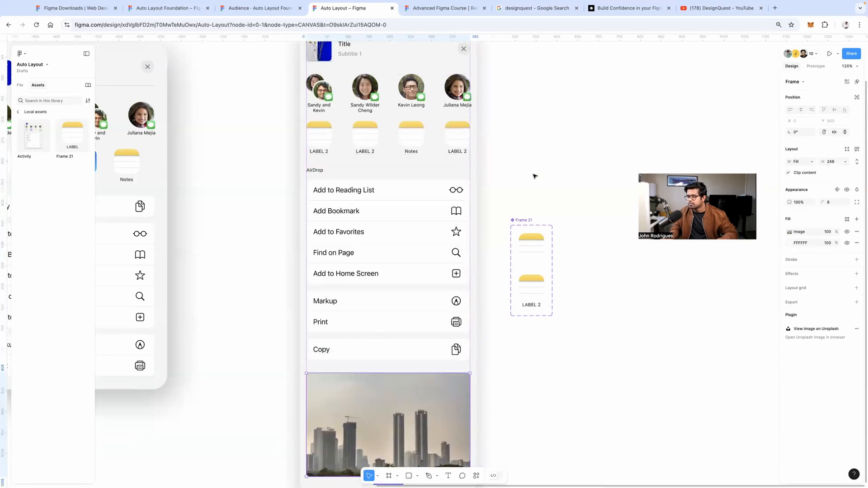
left_click(520, 211)
left_click_drag(522, 200, 475, 272)
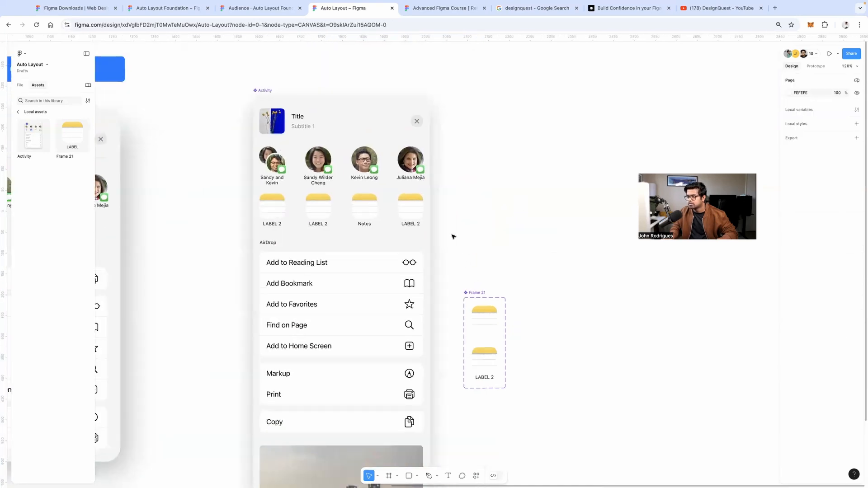
scroll(452, 258, "up", 2)
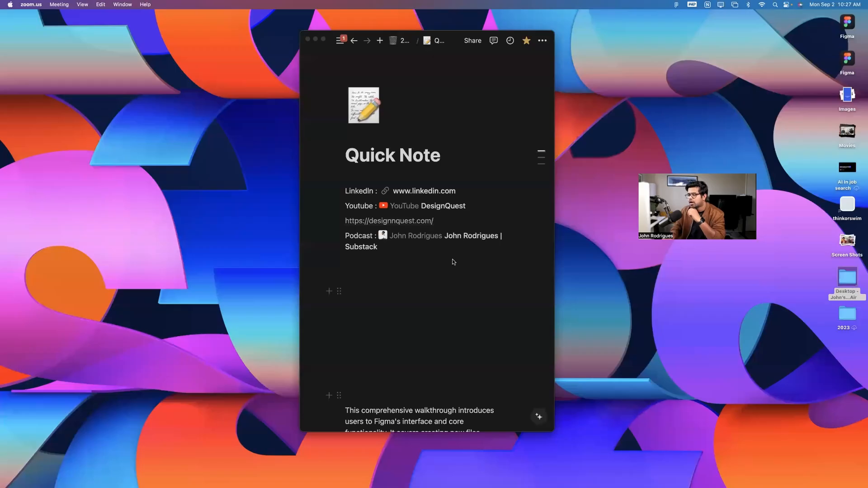
Drill into the Activity card to select the Add to Reading List glasses icon
key("ctrl+Right")
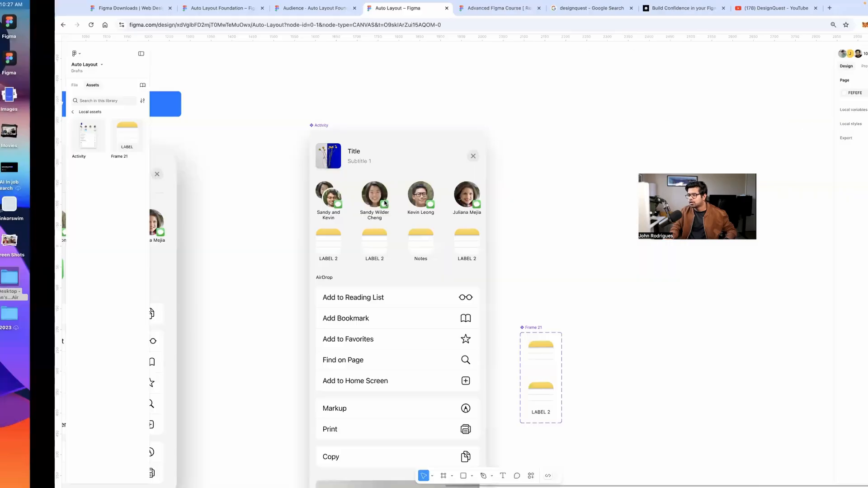
scroll(494, 281, "down", 2)
scroll(455, 213, "up", 5)
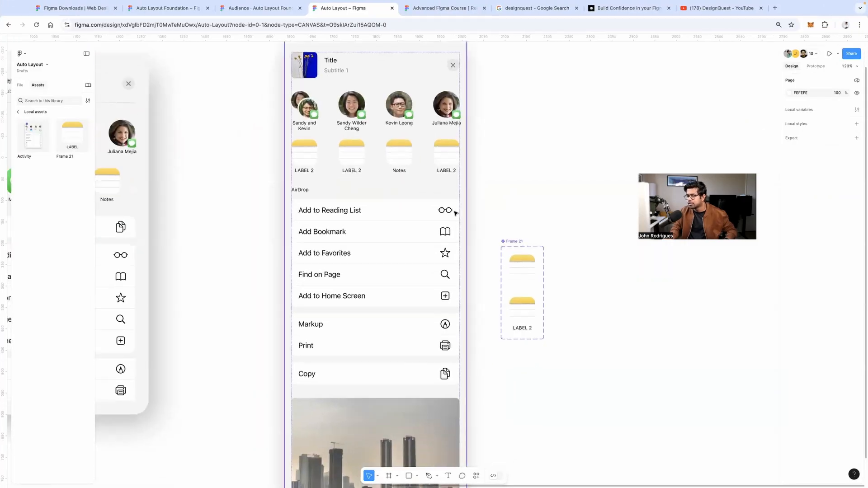
double_click(445, 211)
double_click(446, 212)
double_click(445, 211)
double_click(445, 211)
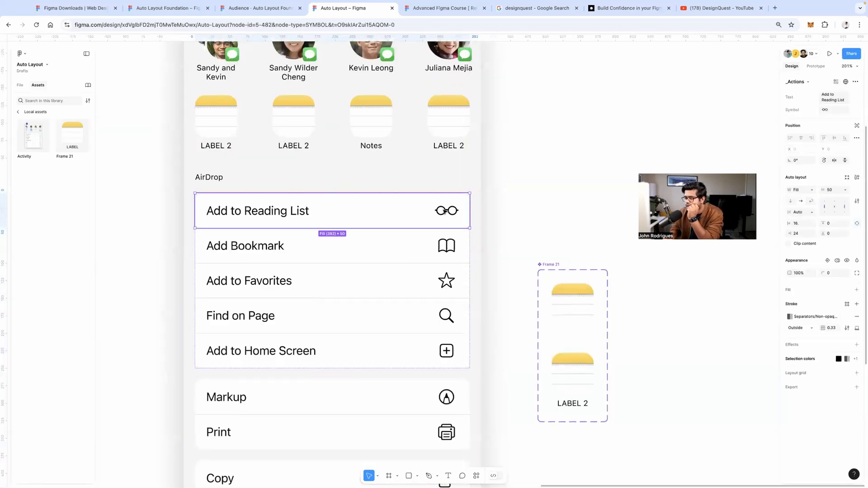
double_click(445, 211)
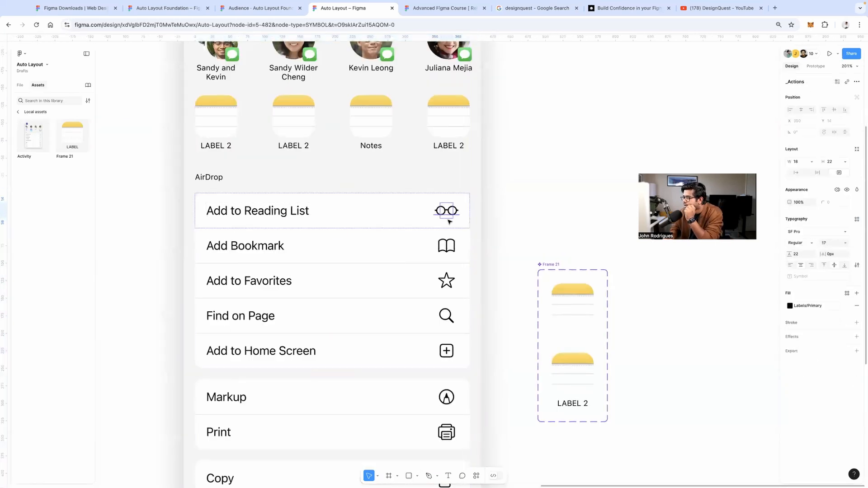
key("Escape")
double_click(440, 213)
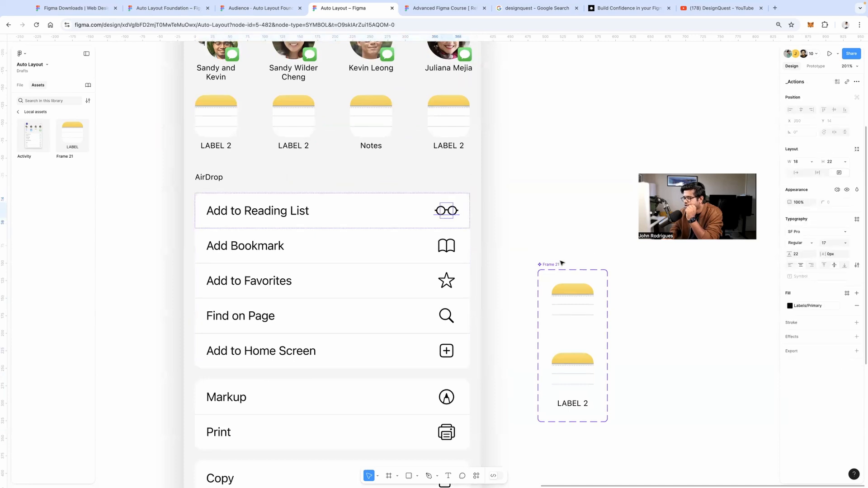
Move the Frame 21 component set down-left and add an 'Add to readlist' text label
left_click_drag(558, 270, 533, 375)
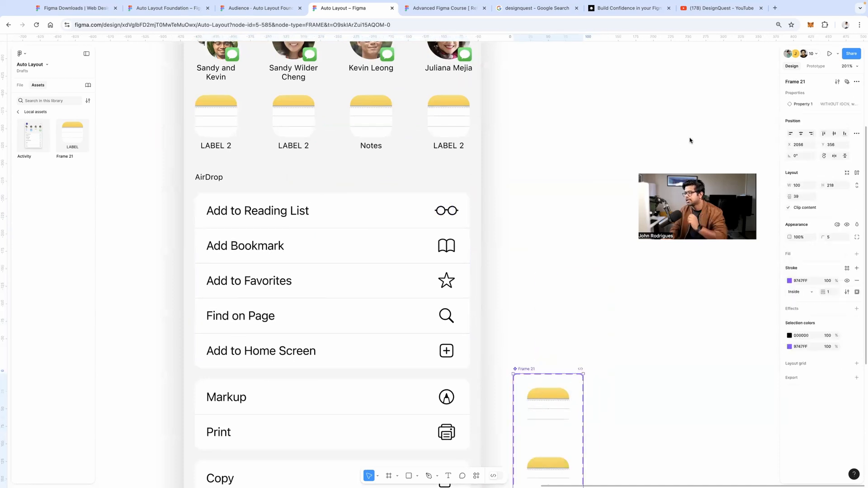
left_click(609, 186)
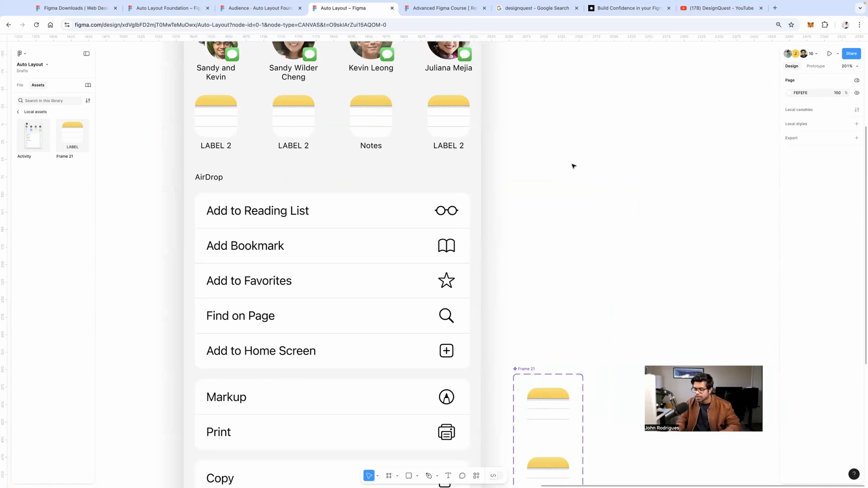
key("t")
left_click(569, 182)
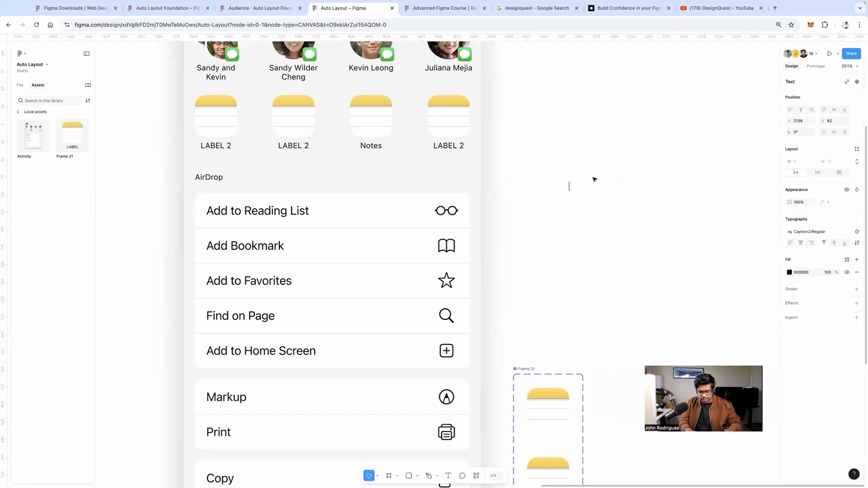
type("Add t")
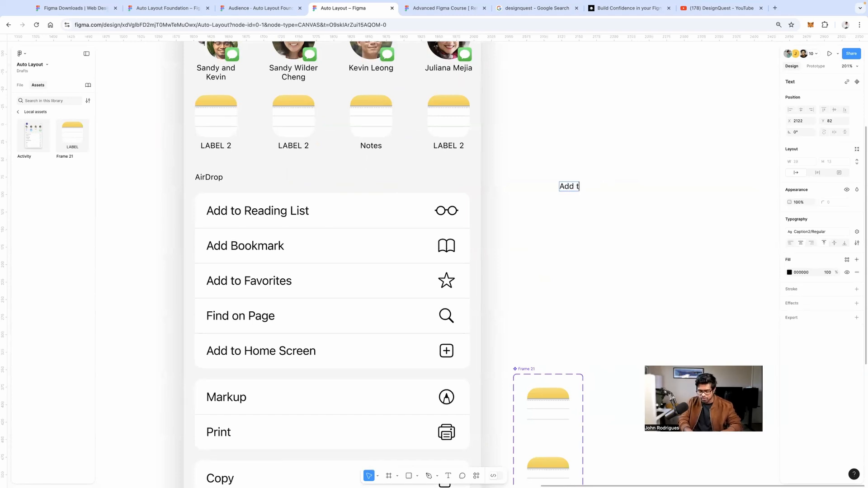
type("o readlist")
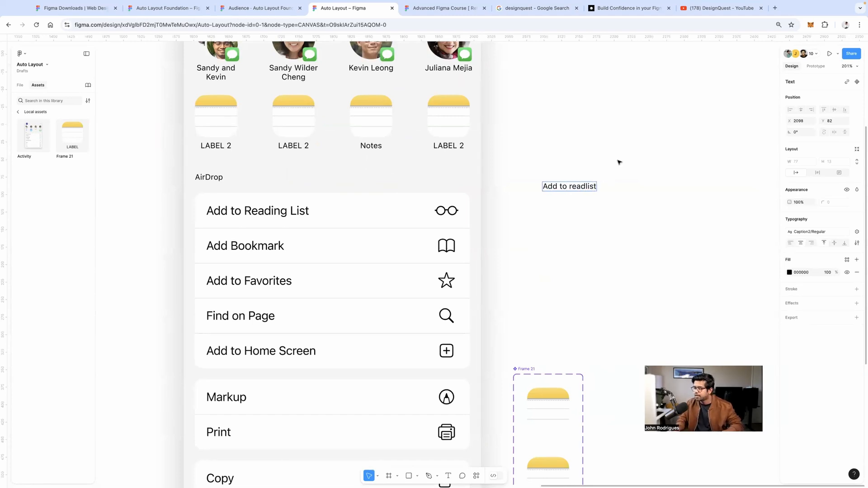
key("Escape")
left_click(712, 176)
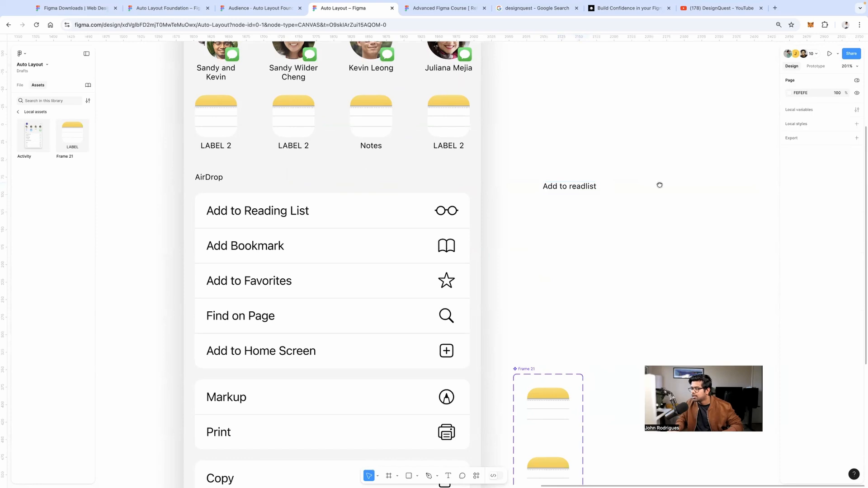
scroll(633, 194, "right", 2)
scroll(633, 194, "up", 1)
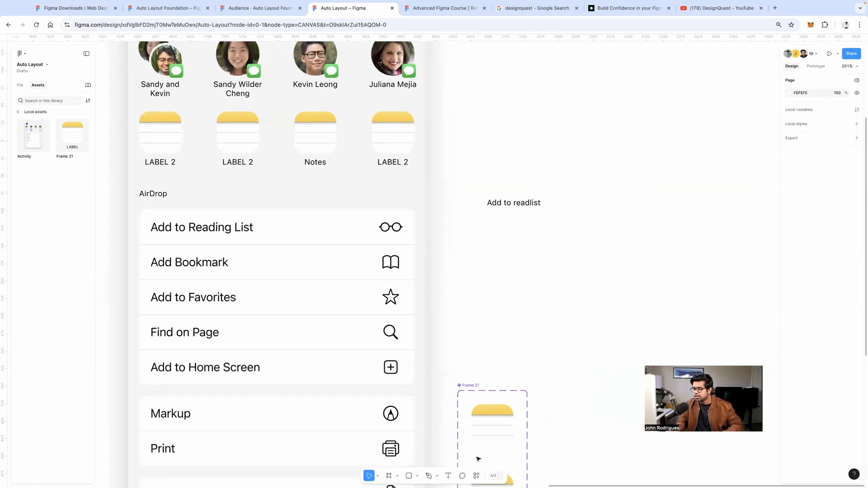
Search the iOS 18 and iPadOS 18 library for 'icon', then clear the search
left_click(18, 112)
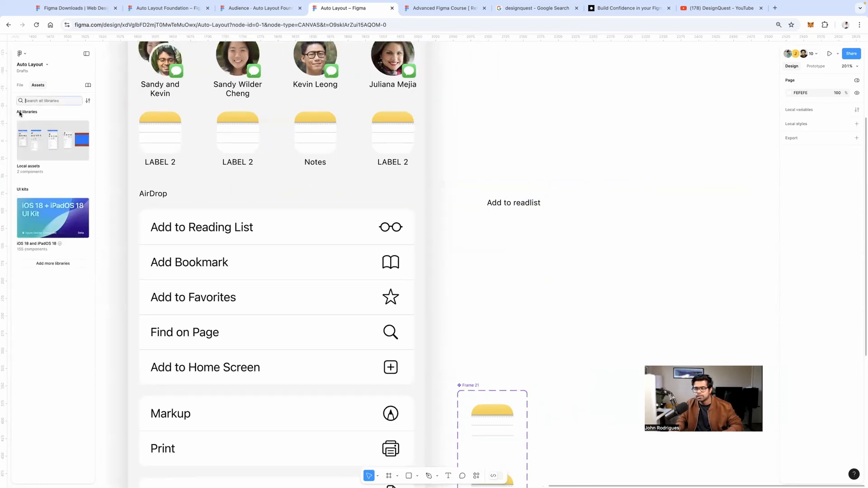
left_click(47, 217)
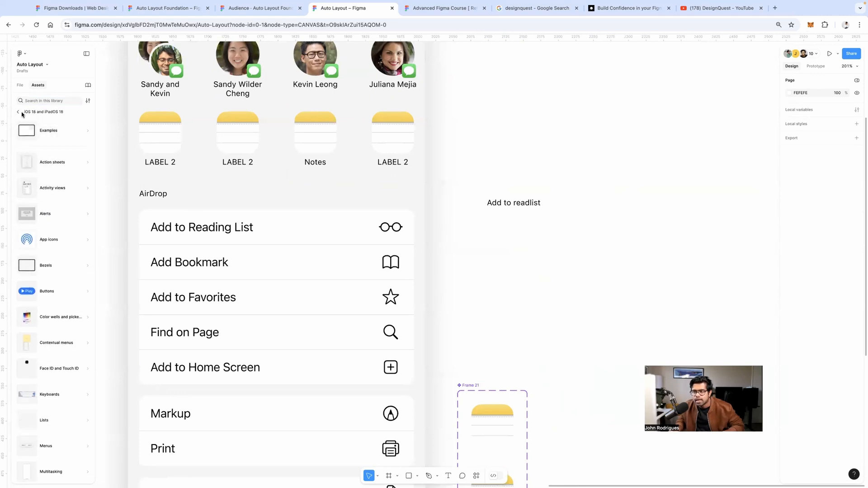
left_click(18, 113)
left_click(31, 206)
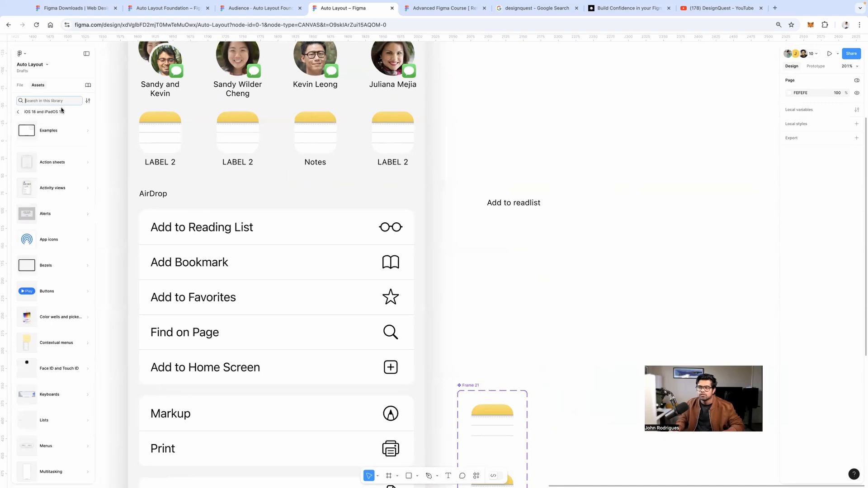
type("icon")
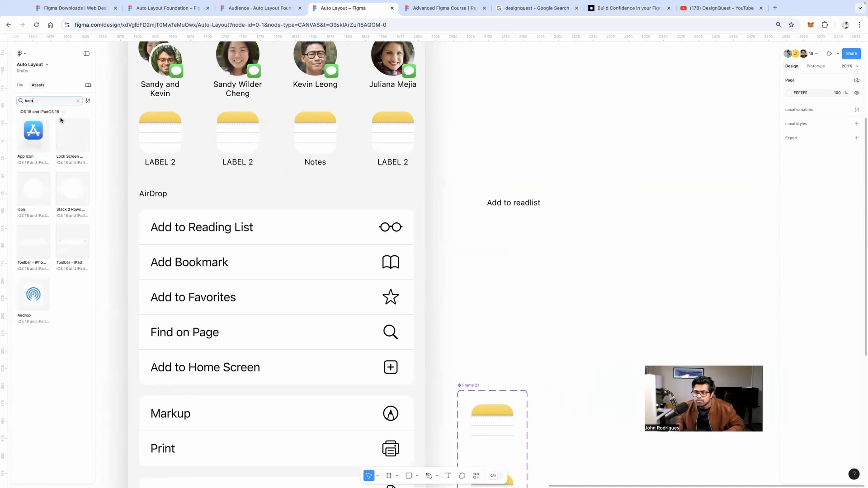
left_click(79, 100)
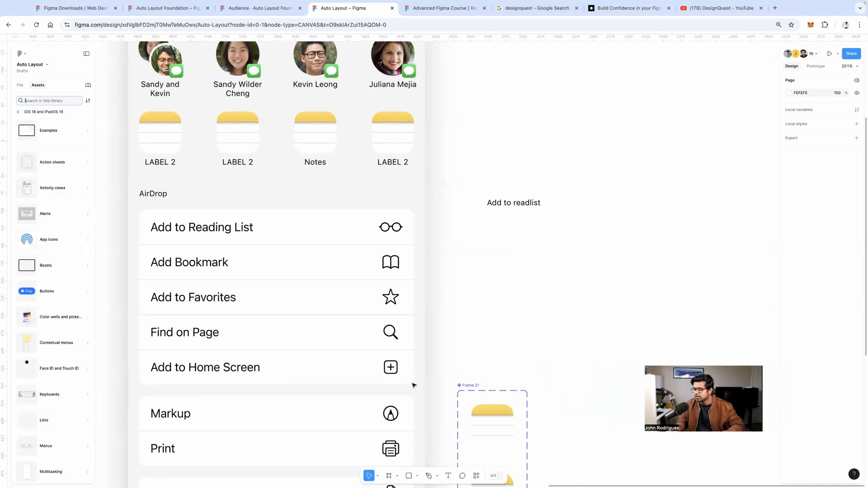
left_click(477, 475)
key("Escape")
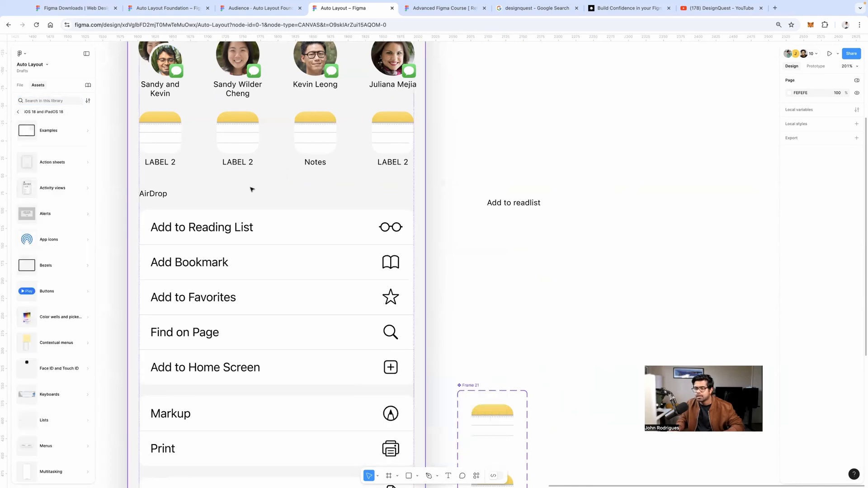
List the UI kit libraries, open Material 3 Design Kit, and search it for 'icon'
left_click(89, 86)
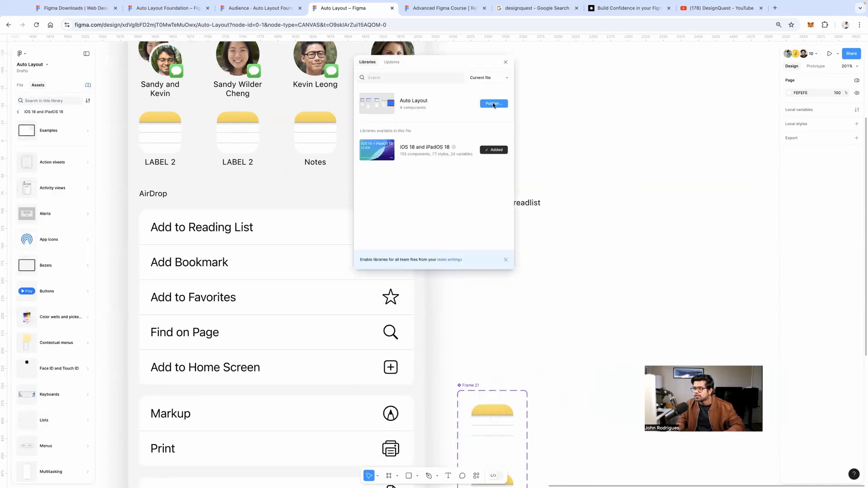
left_click_drag(480, 68, 484, 142)
left_click(487, 153)
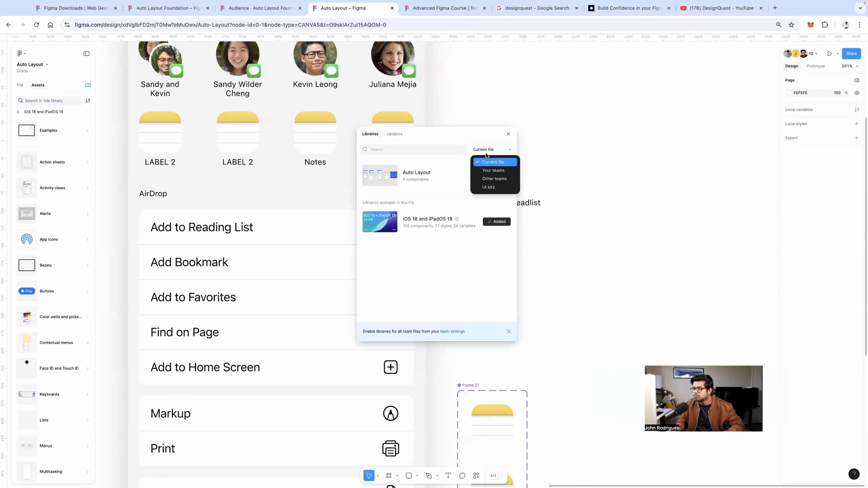
left_click(494, 187)
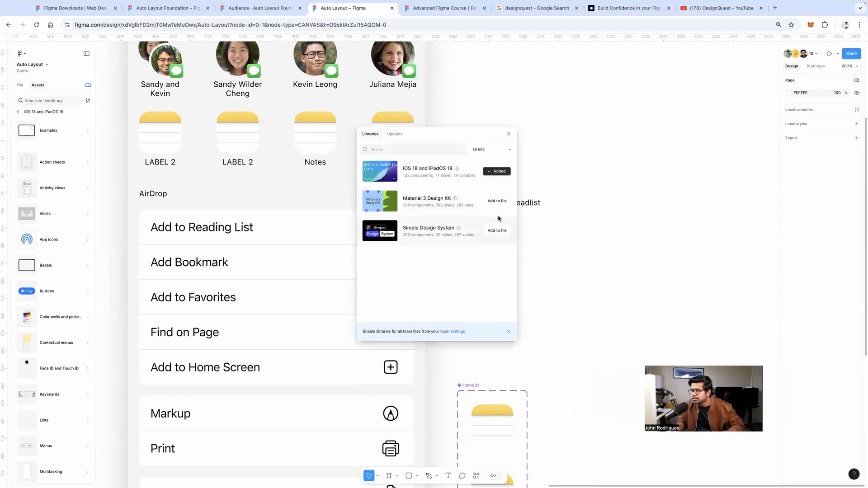
left_click(19, 114)
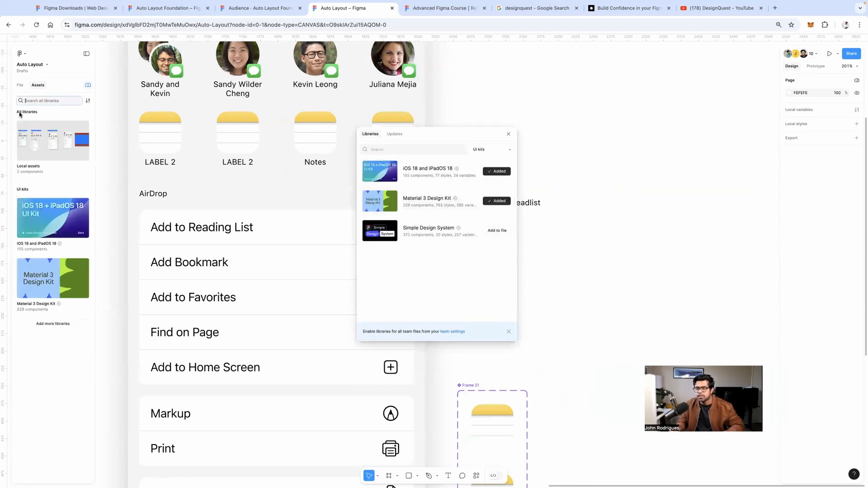
left_click(52, 273)
scroll(61, 224, "down", 5)
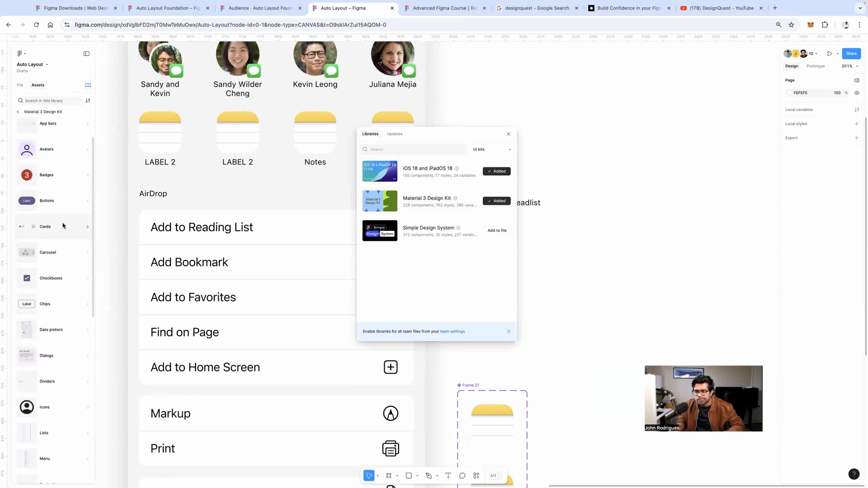
scroll(62, 225, "up", 5)
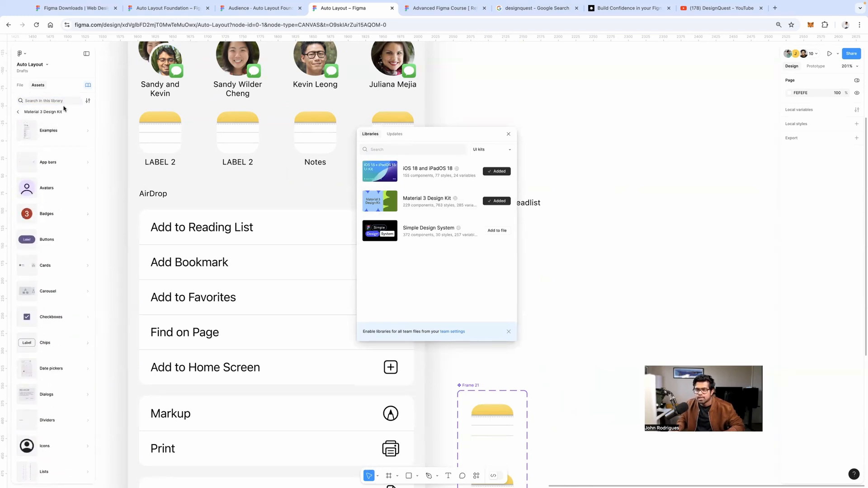
left_click(48, 100)
type("icon")
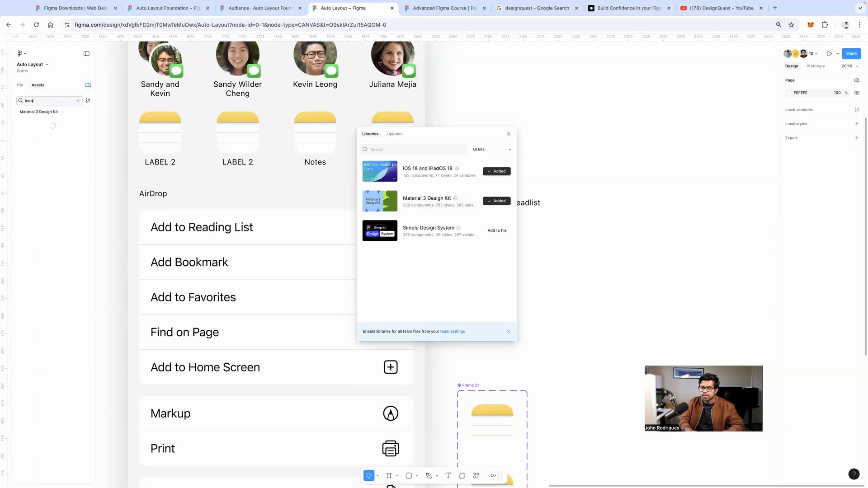
scroll(53, 181, "down", 10)
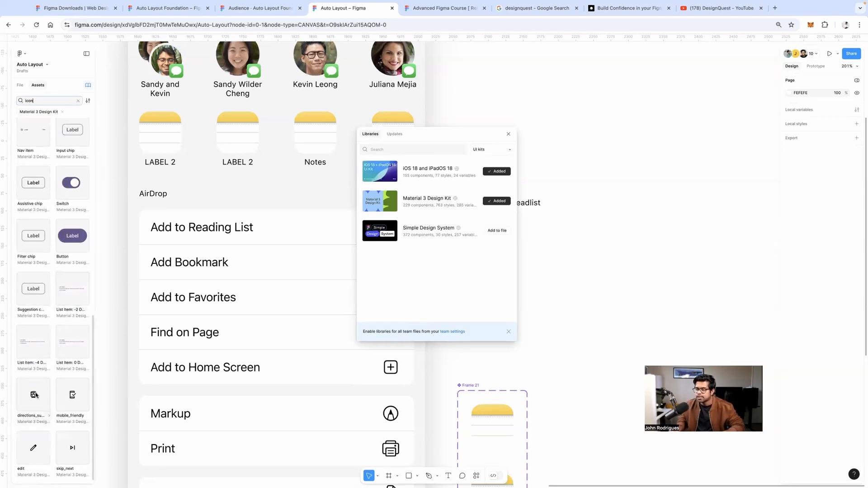
Place the directions_subway, mobile_friendly, skip_next and edit icons in a column beside the readlist label
left_click_drag(35, 395, 604, 222)
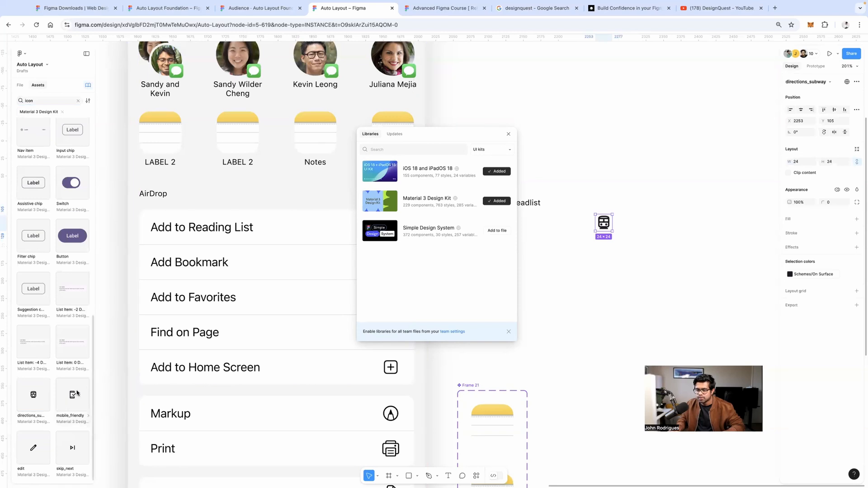
left_click_drag(77, 394, 609, 267)
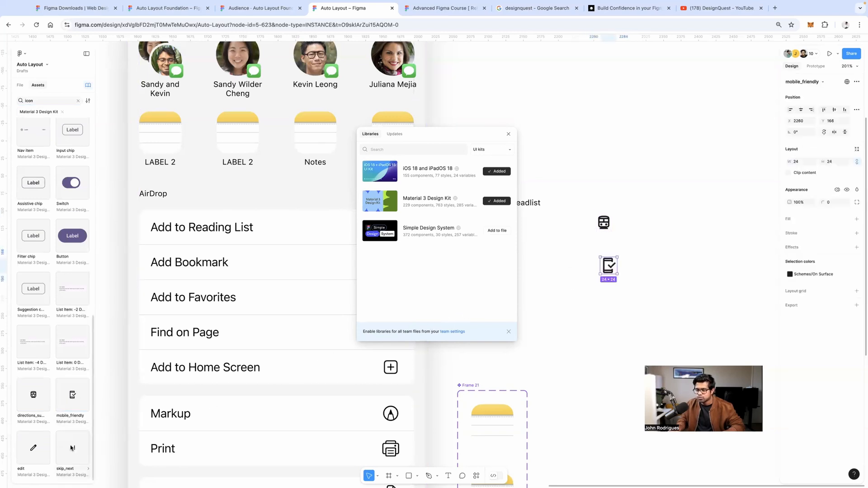
left_click_drag(69, 445, 626, 289)
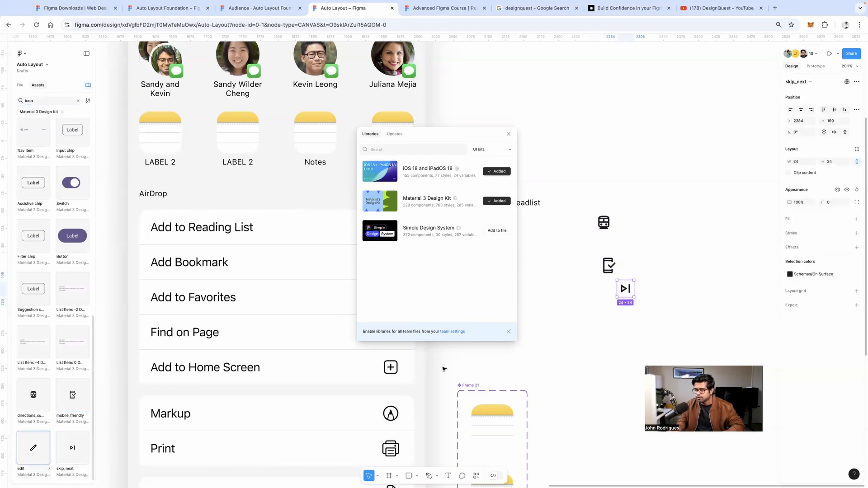
mouse_move(443, 369)
left_mouse_down()
mouse_move(536, 365)
mouse_move(624, 329)
left_mouse_up()
left_click(637, 207)
scroll(637, 207, "down", 4)
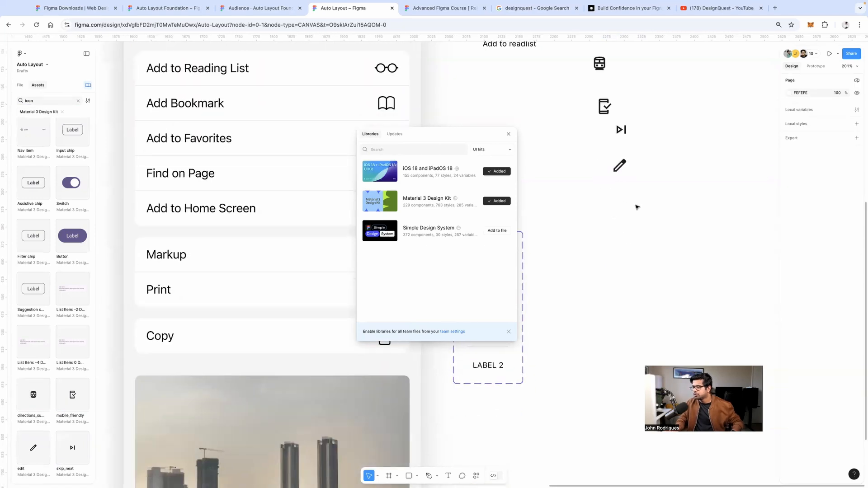
scroll(634, 210, "up", 2)
scroll(588, 108, "up", 3)
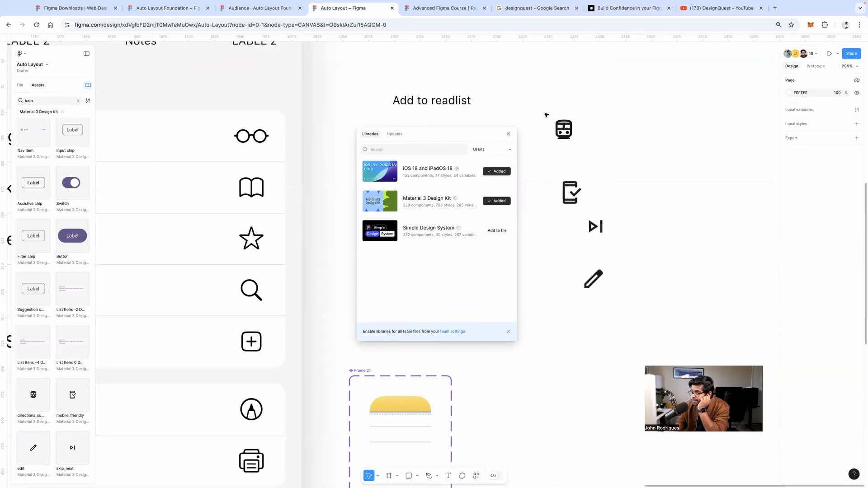
Tidy the four icons into an even column and combine them as component variants
left_click_drag(545, 113, 619, 320)
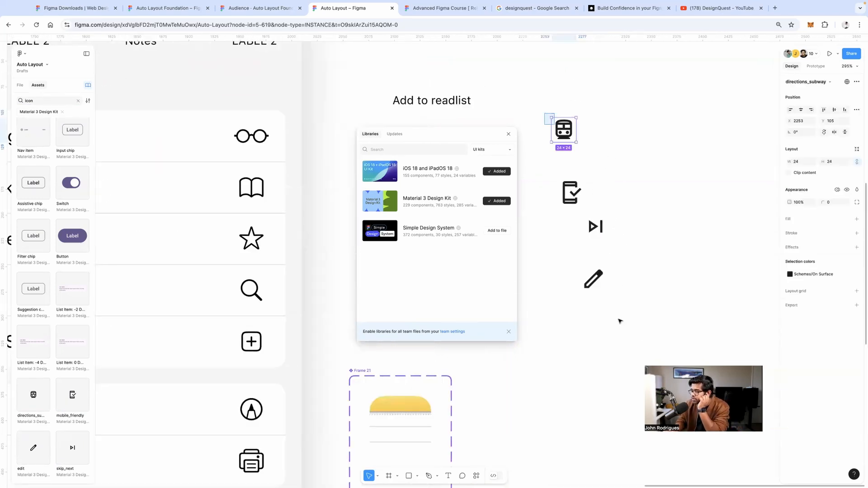
left_click(857, 110)
left_click(785, 119)
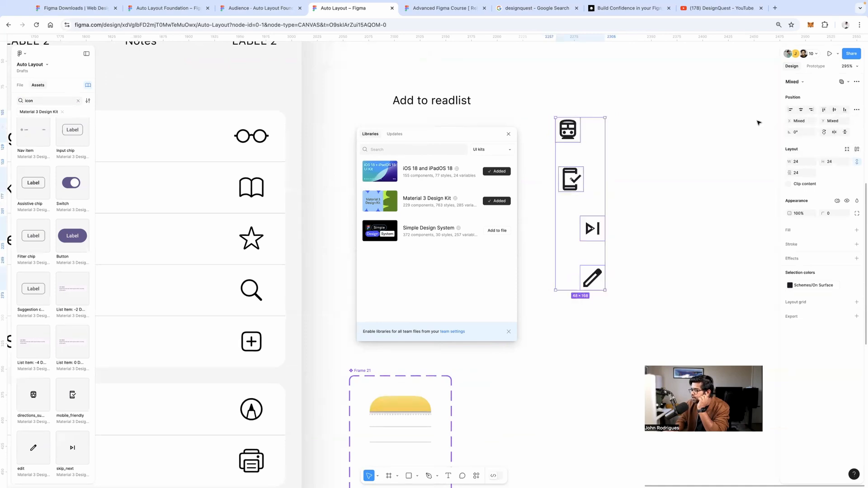
left_click(856, 83)
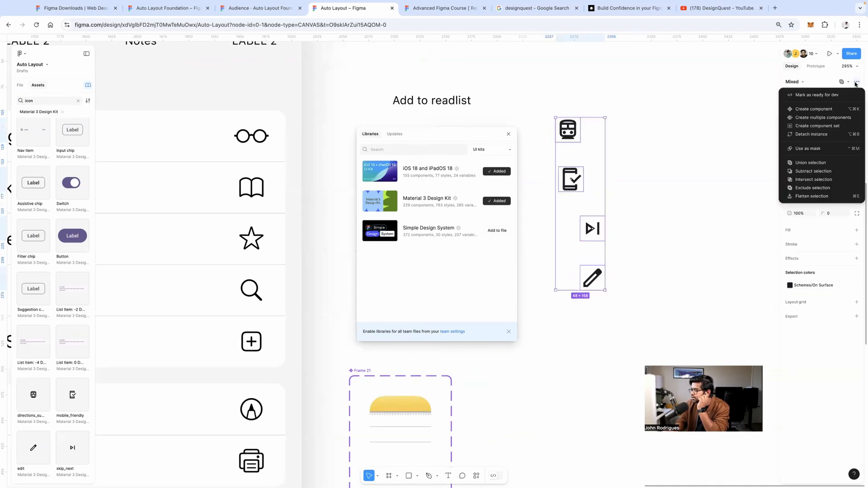
left_click(828, 118)
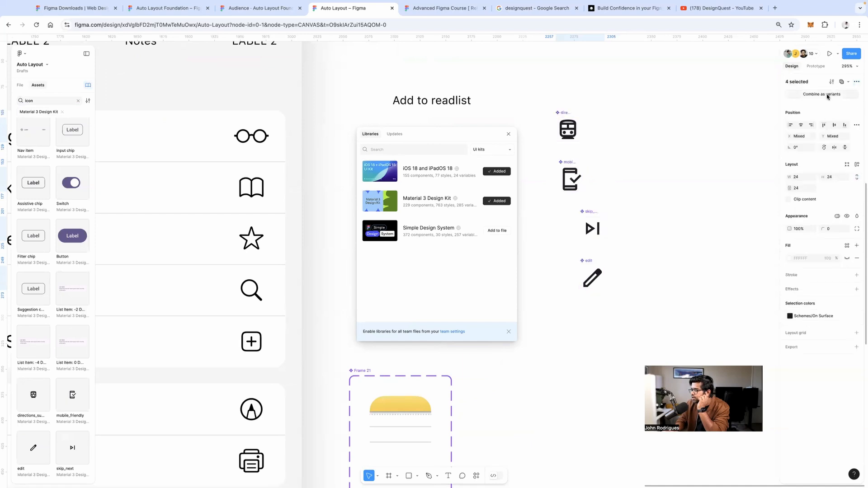
left_click(828, 96)
Nudge the variant set up-right and name it 'demo'
scroll(685, 138, "up", 4)
scroll(685, 138, "right", 2)
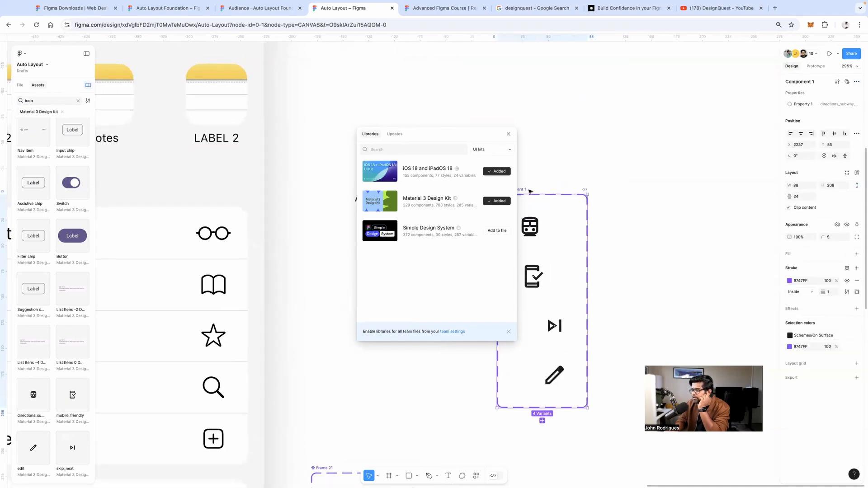
left_click_drag(524, 190, 574, 173)
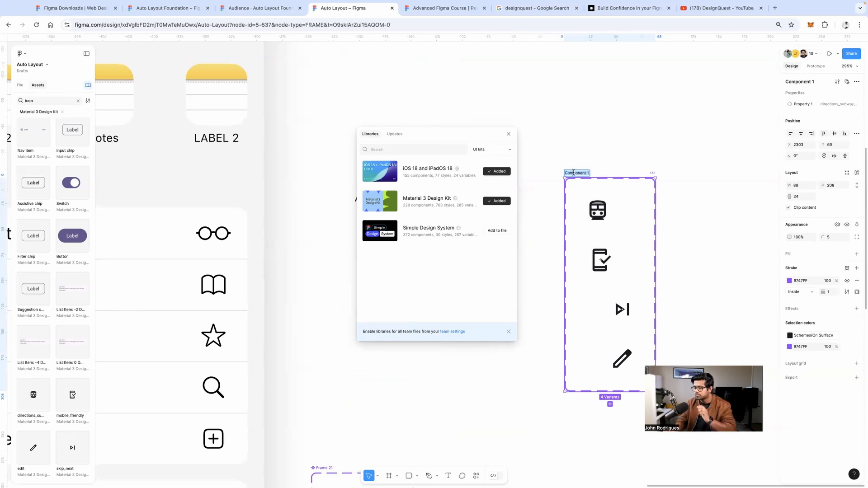
type("demo")
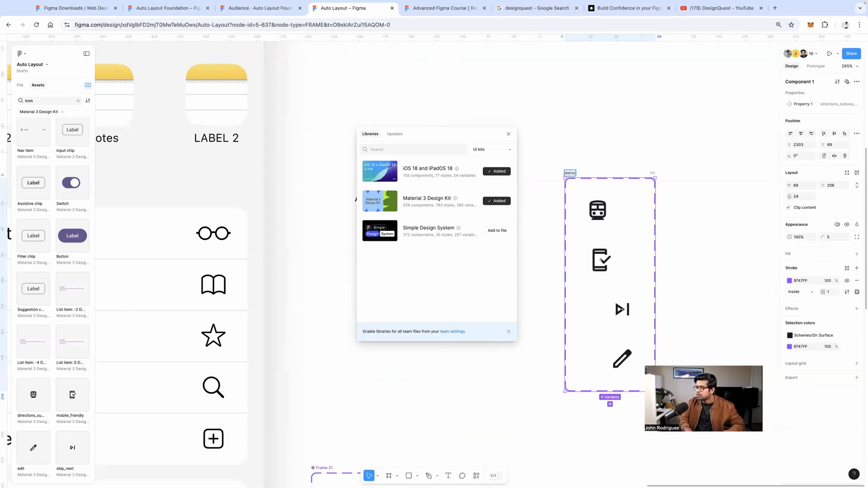
key("Return")
left_click_drag(433, 140, 250, 274)
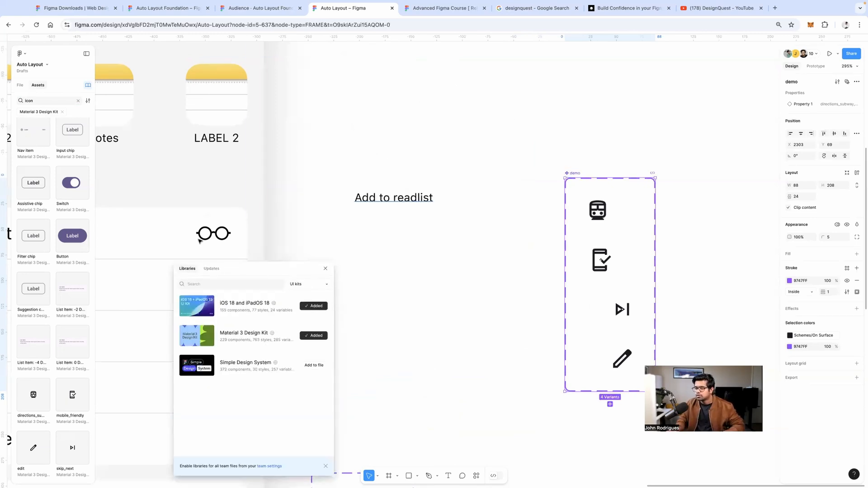
scroll(293, 246, "left", 5)
left_click(297, 221)
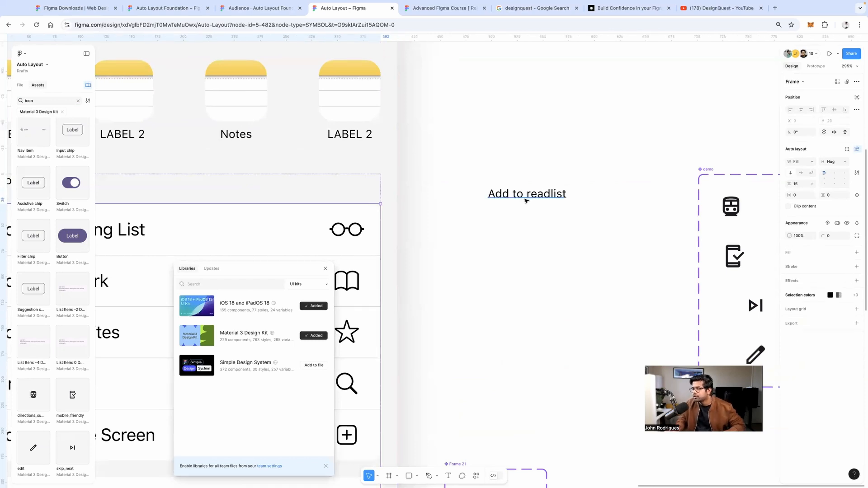
Place a demo icon beside 'Add to readlist' and wrap both in a vertically centred auto-layout frame
left_click_drag(523, 198, 489, 197)
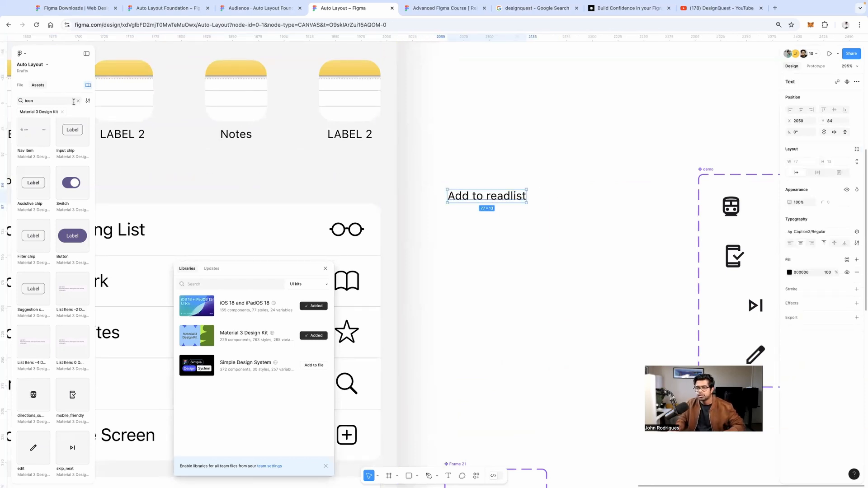
left_click(78, 100)
left_click(19, 113)
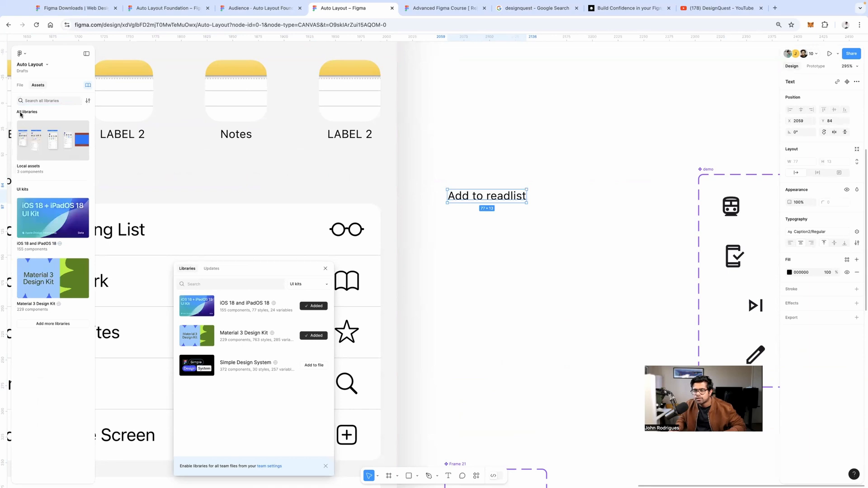
left_click(28, 135)
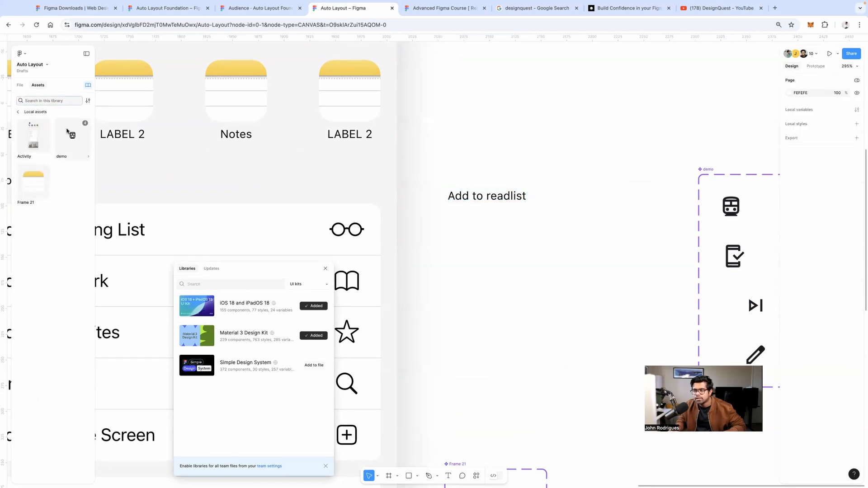
left_click_drag(67, 132, 491, 156)
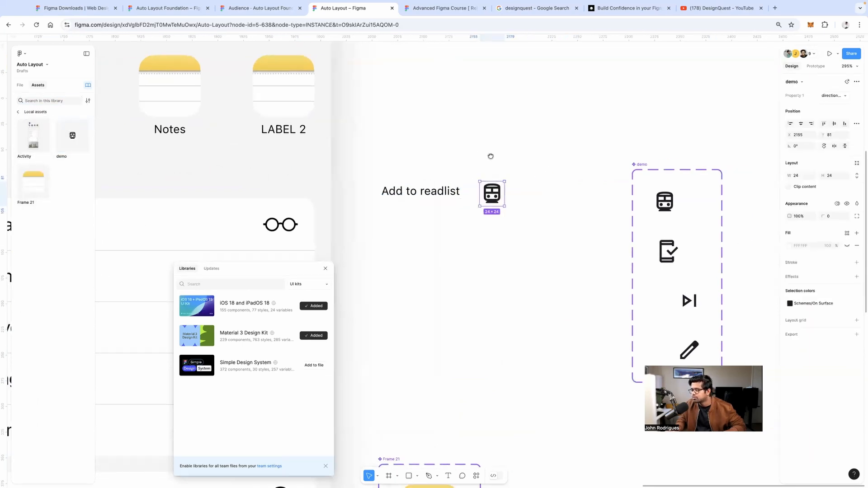
left_click_drag(375, 167, 541, 204)
key("shift+a")
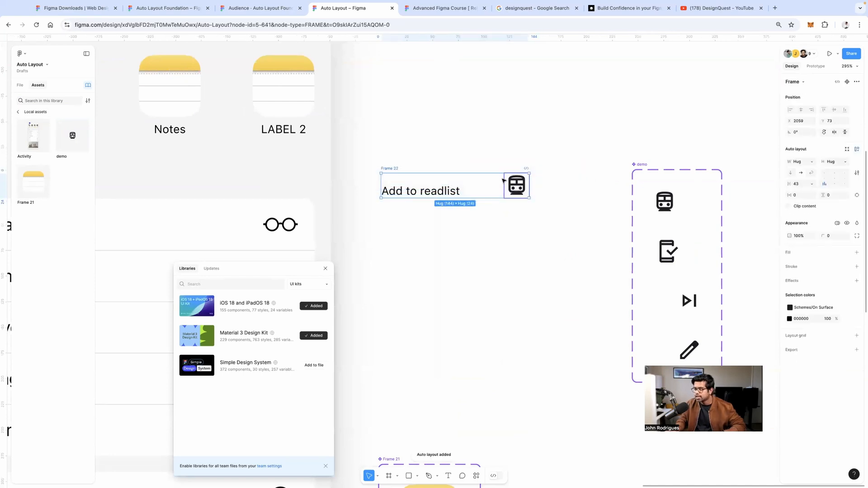
left_click(824, 178)
Give the readlist frame a white fill, a 0.5 outside black border, and hug-content width
left_click(797, 253)
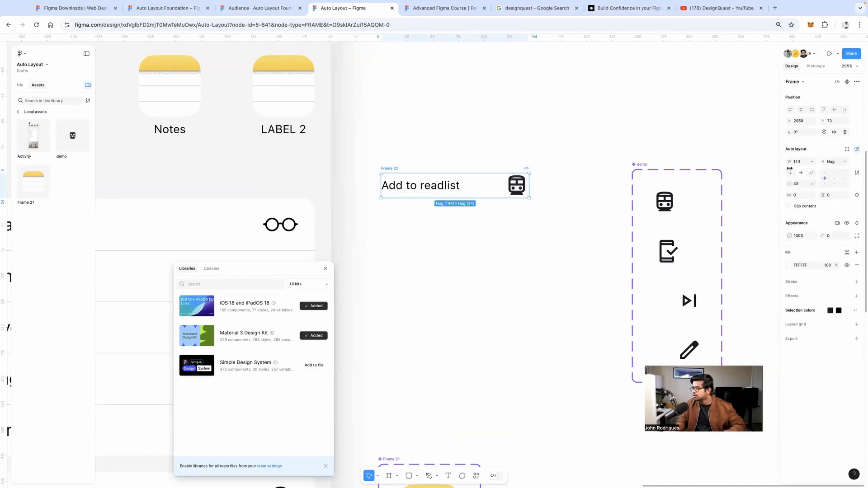
left_click(789, 265)
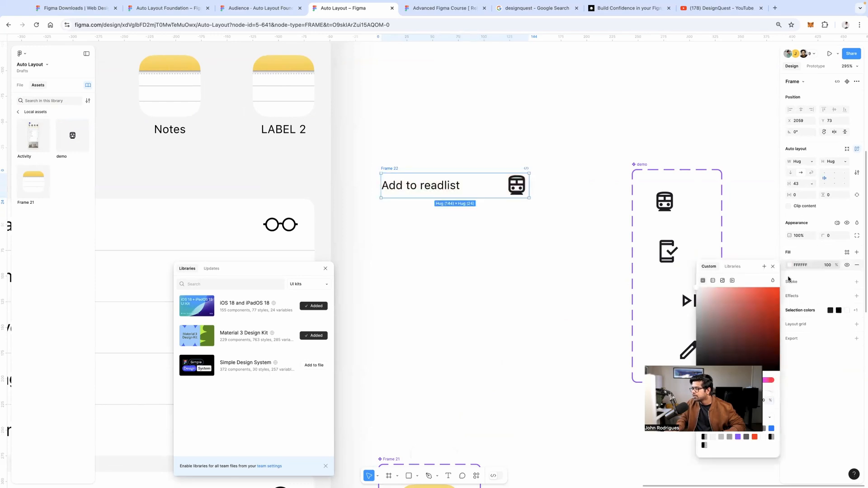
left_click(789, 283)
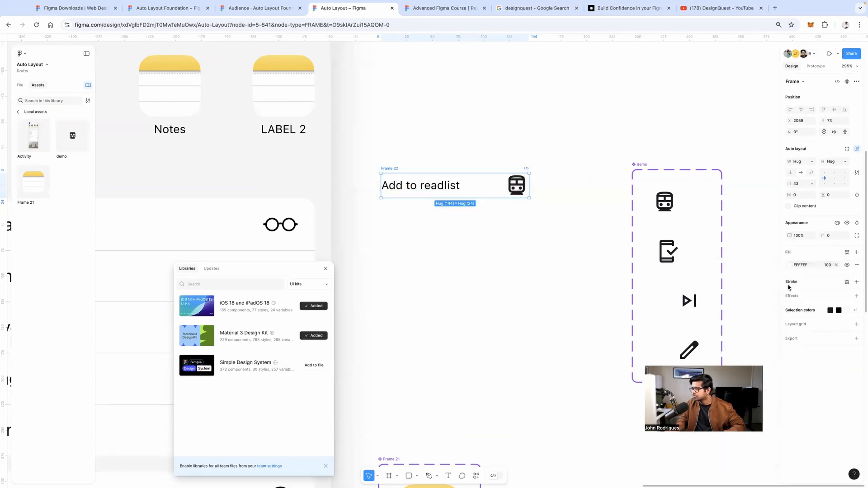
left_click(788, 283)
left_click(813, 305)
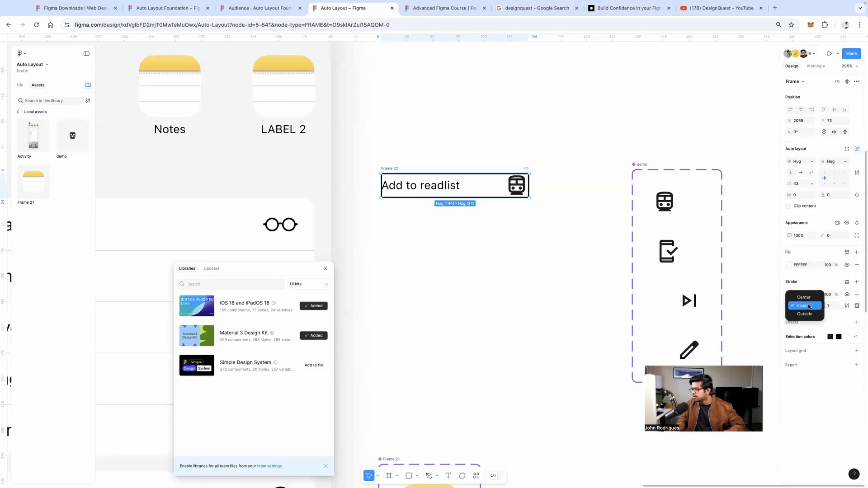
left_click(801, 316)
left_click(831, 306)
type("0.5")
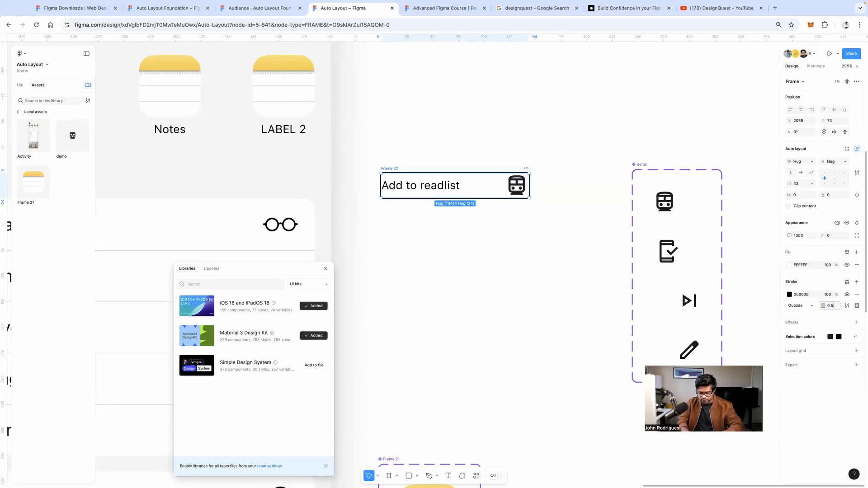
key("Return")
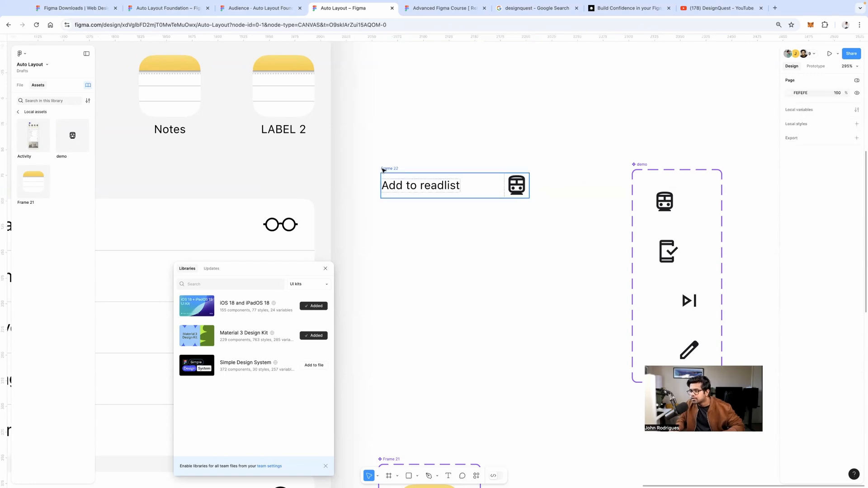
left_click_drag(531, 189, 582, 187)
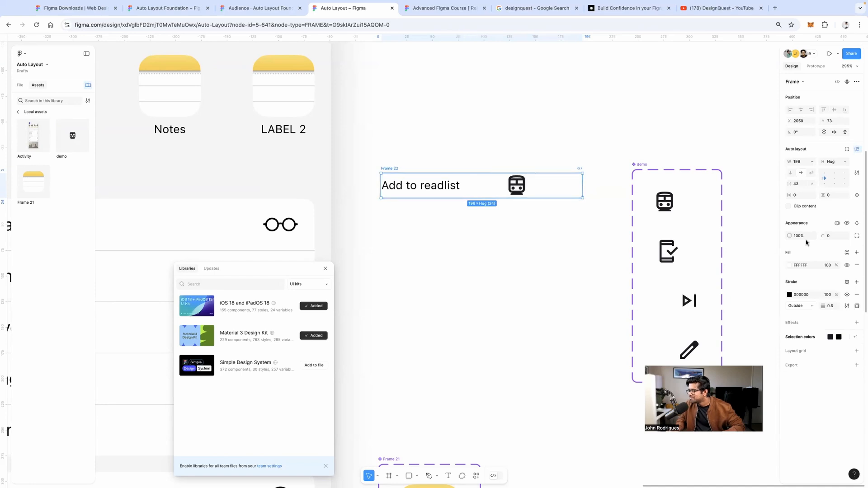
left_click(813, 162)
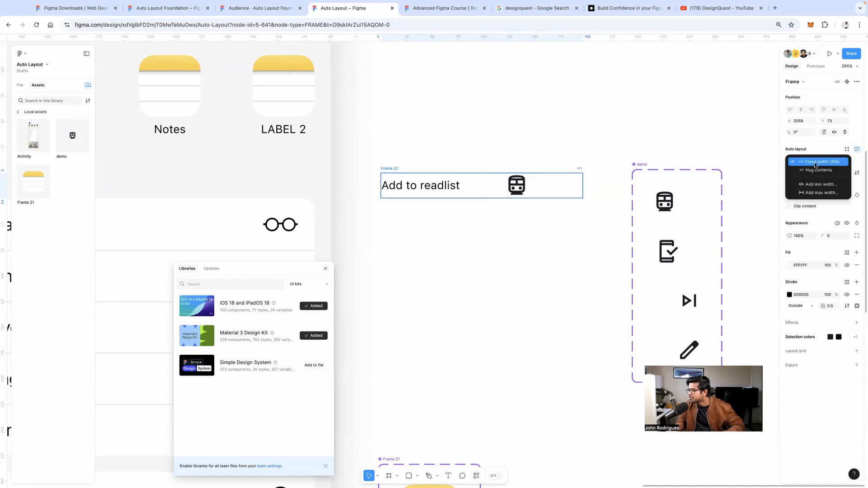
left_click(814, 171)
key("Escape")
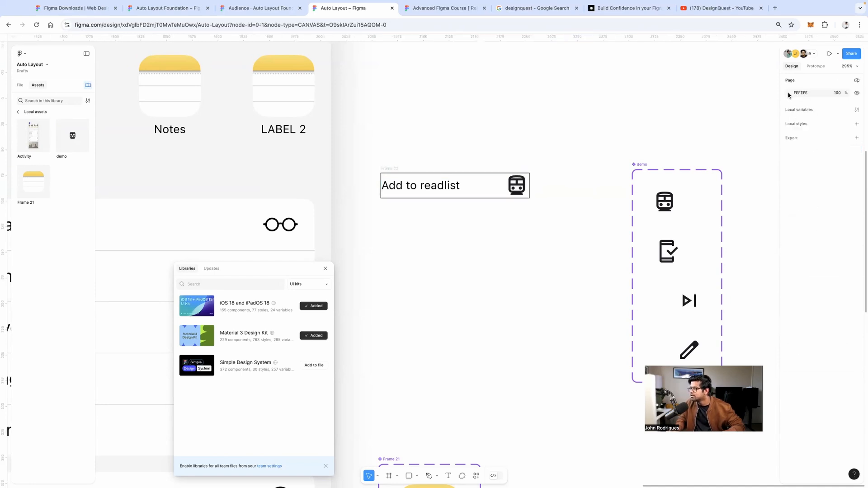
Change the page background to dark grey
left_click(789, 93)
left_click_drag(724, 136, 704, 105)
left_click_drag(682, 170, 681, 165)
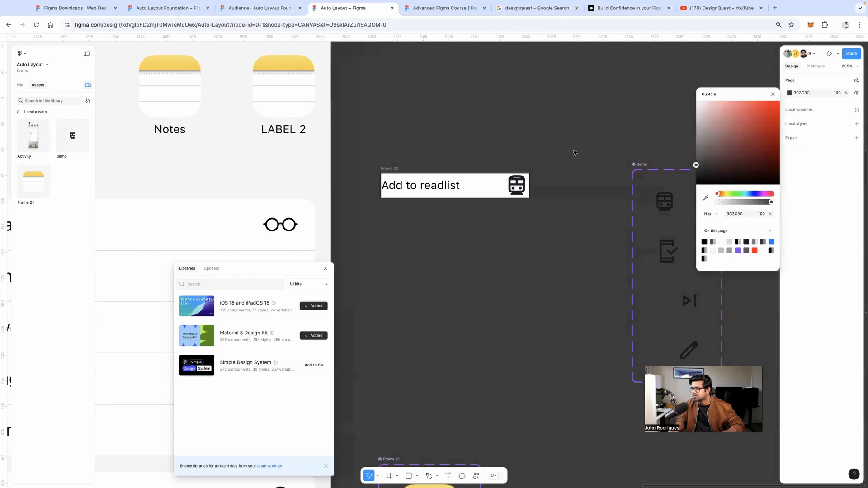
left_click(576, 153)
Remove the frame's border, set padding to 17 horizontal and 6 vertical, and round corners to 10
left_click(391, 168)
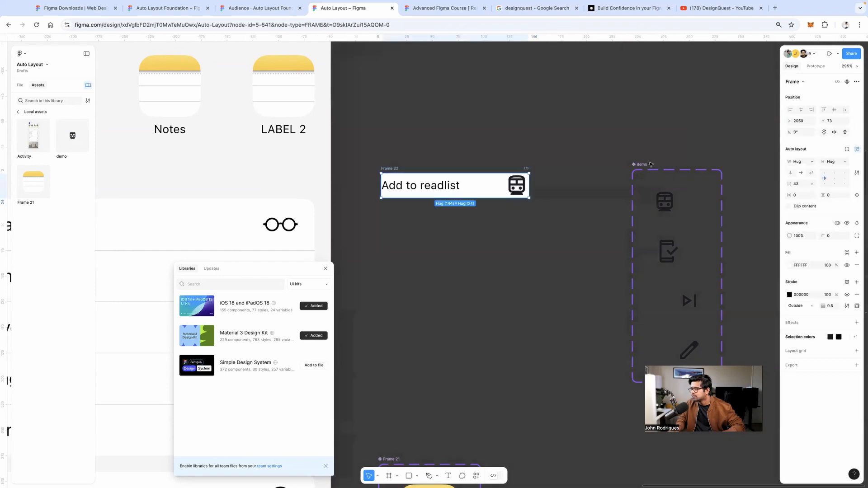
left_click(856, 294)
mouse_move(796, 196)
left_mouse_down()
mouse_move(809, 195)
mouse_move(785, 193)
left_mouse_up()
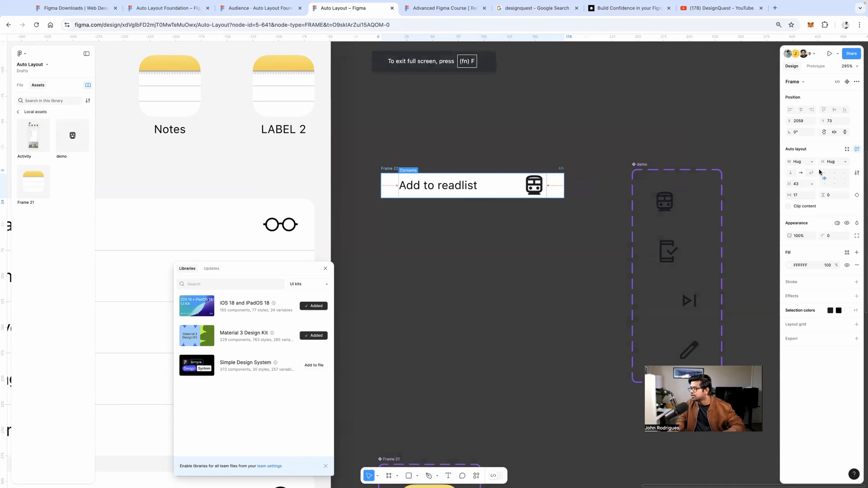
type("1")
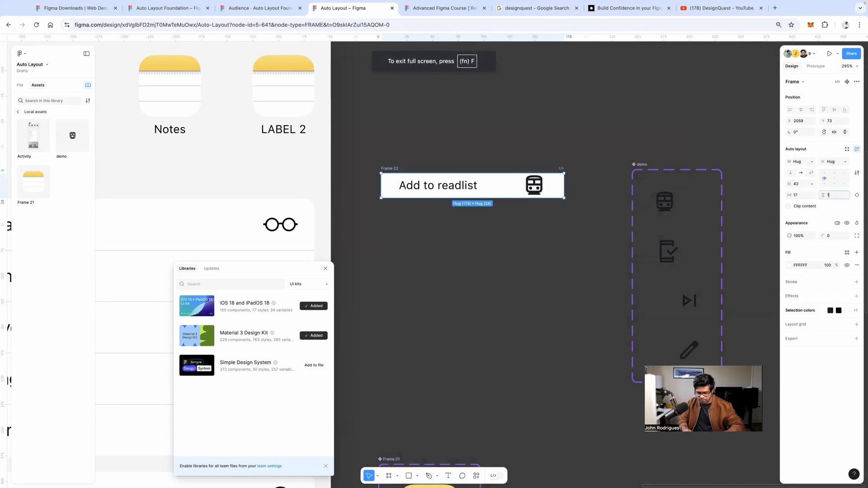
type("2")
key("Return")
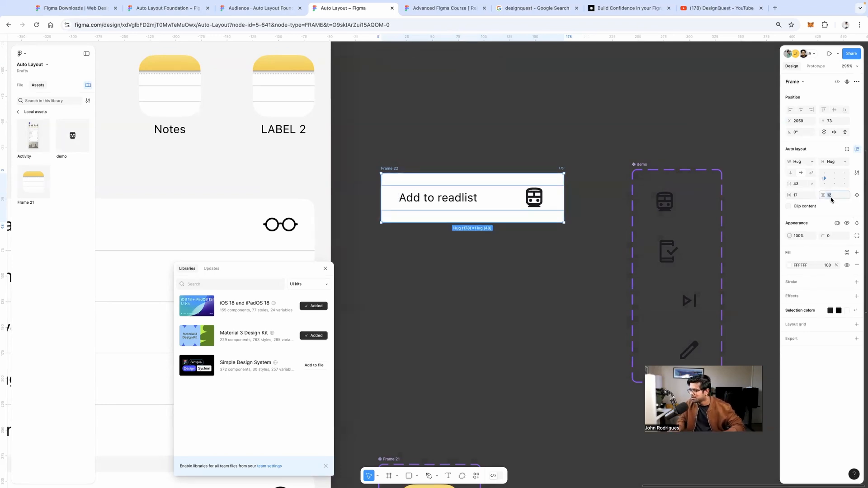
type("6")
key("Return")
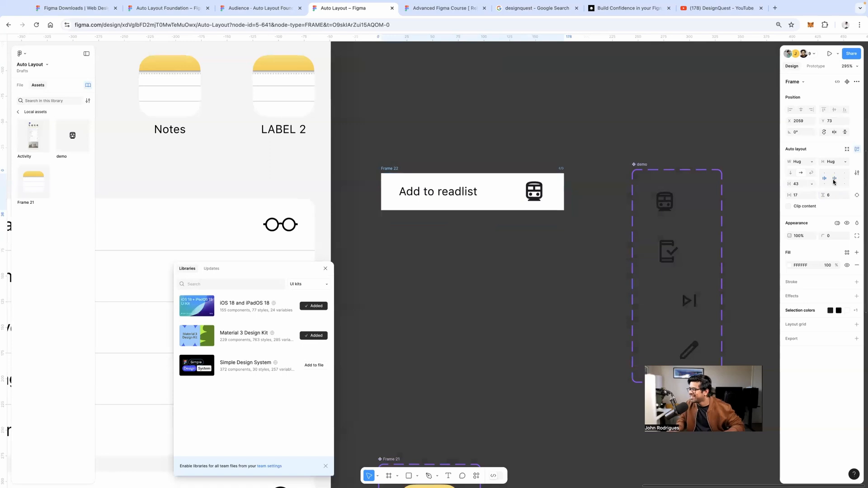
left_click_drag(824, 236, 24, 232)
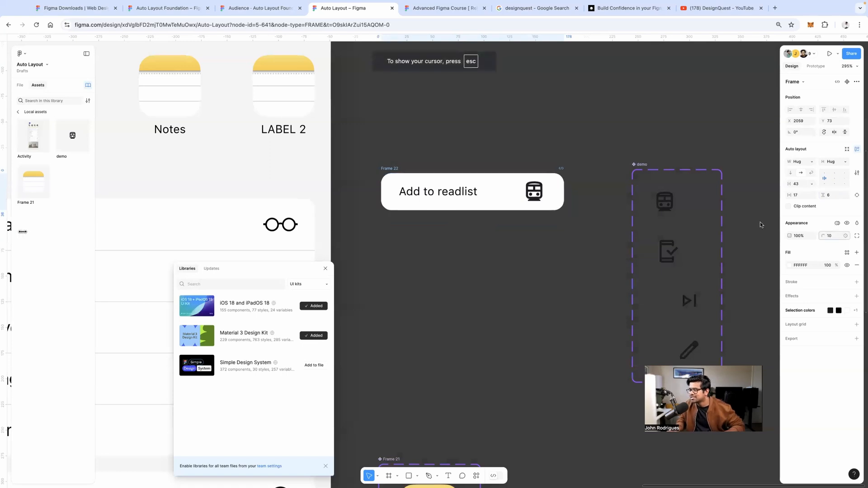
key("Escape")
Set the page background colour to white (FFFFFF)
scroll(484, 240, "right", 3)
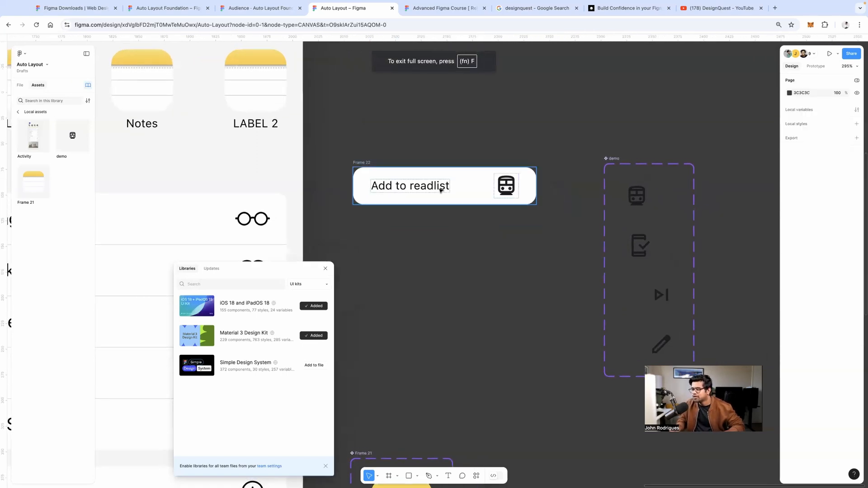
left_click(506, 185)
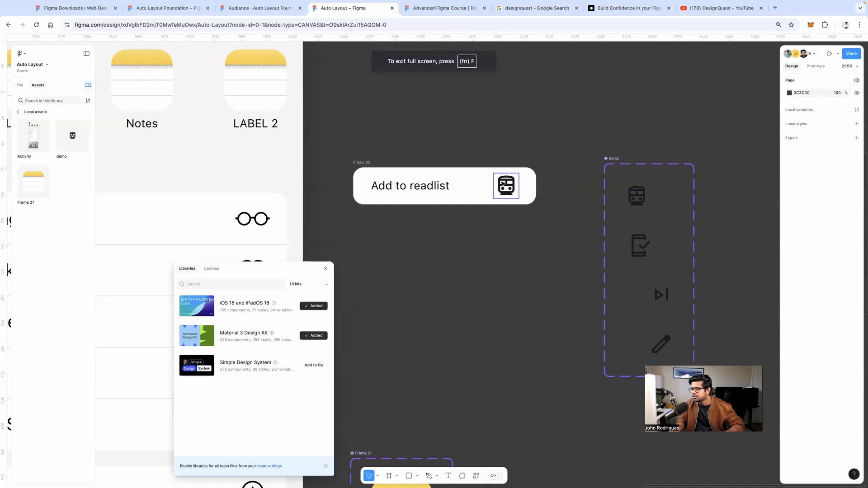
left_click(548, 143)
left_click(789, 93)
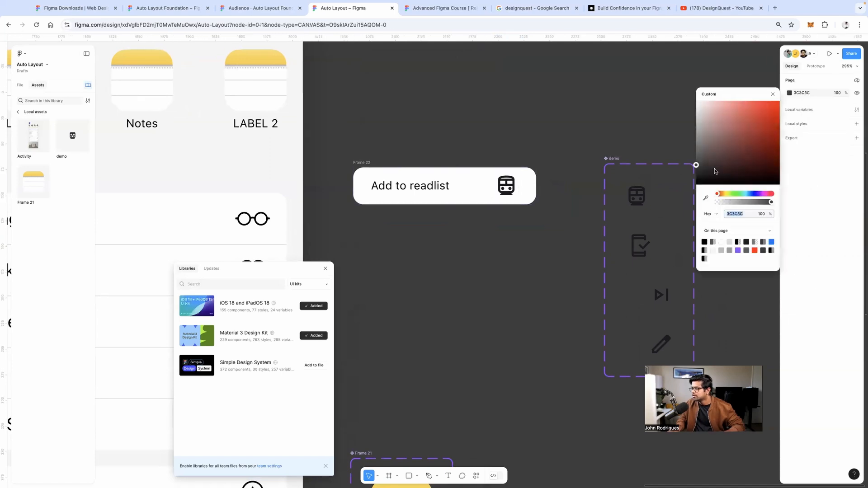
left_click_drag(715, 170, 688, 97)
left_click(579, 112)
Add a drop shadow effect to the readlist card
left_click(427, 186)
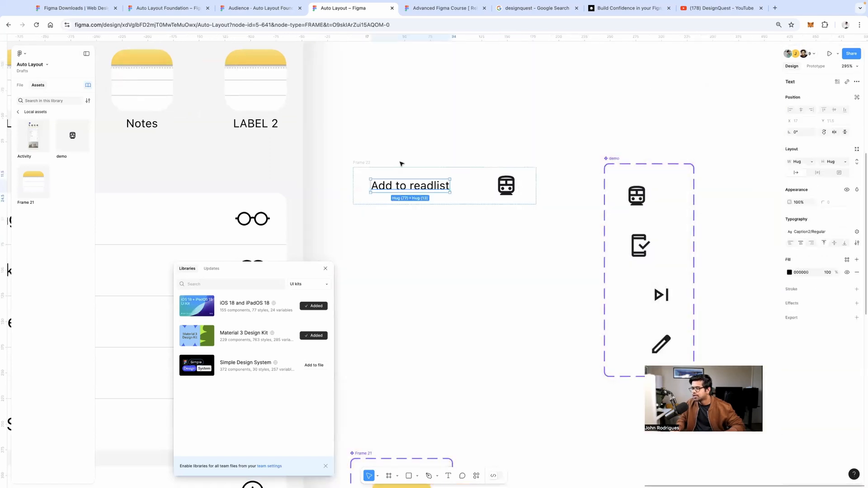
left_click(362, 162)
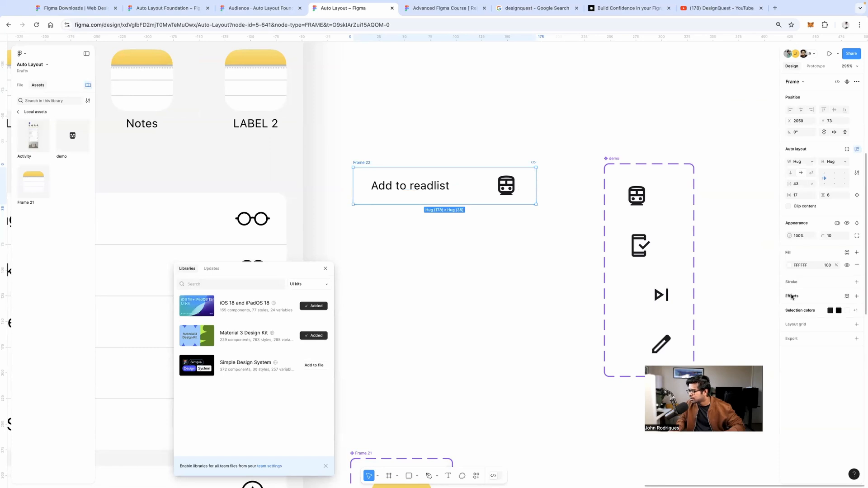
left_click(792, 297)
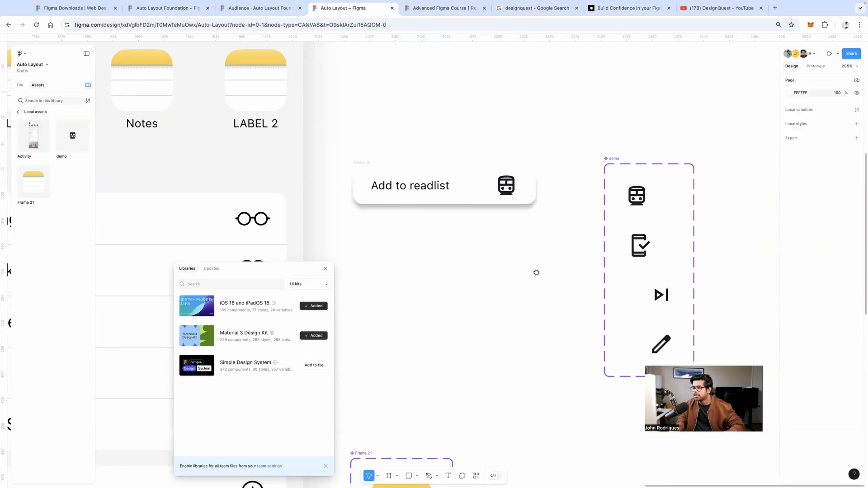
scroll(534, 271, "up", 1)
Cycle the card icon through the demo variants (edit, mobile_friendly, train) ending on skip_next
left_click(489, 207)
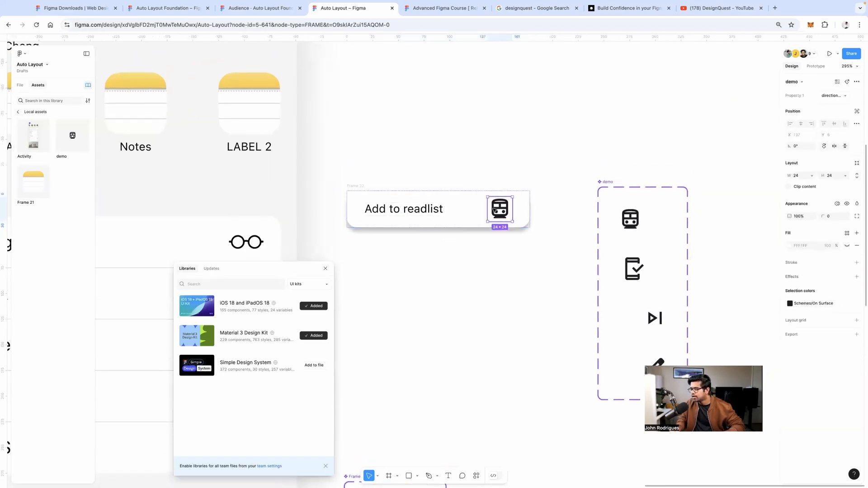
left_click(831, 95)
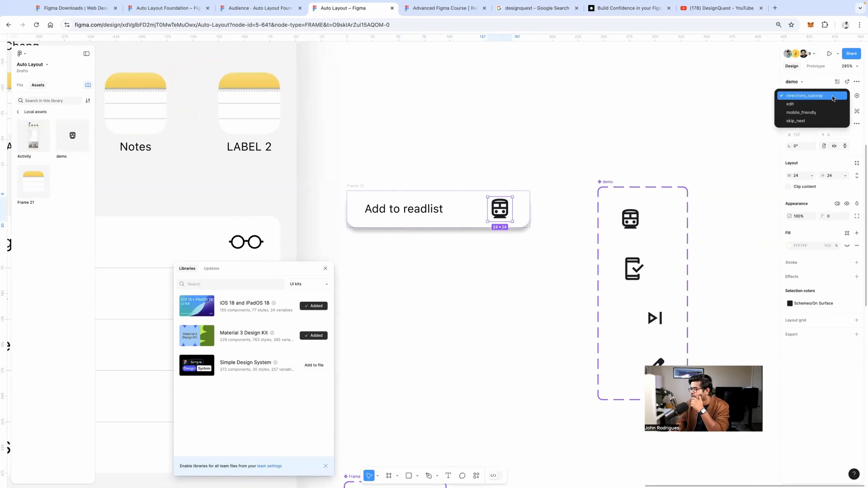
left_click(832, 104)
left_click(835, 96)
left_click(833, 104)
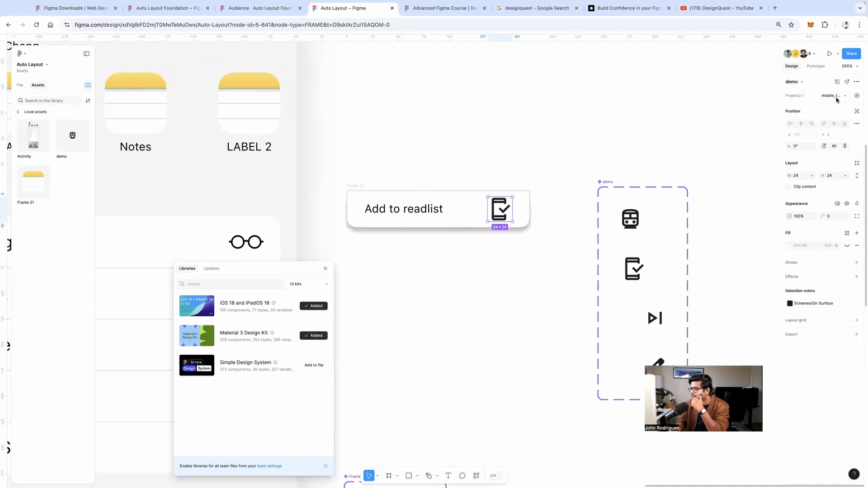
left_click(837, 95)
left_click(836, 104)
left_click(835, 96)
left_click(829, 88)
left_click(832, 96)
left_click(823, 86)
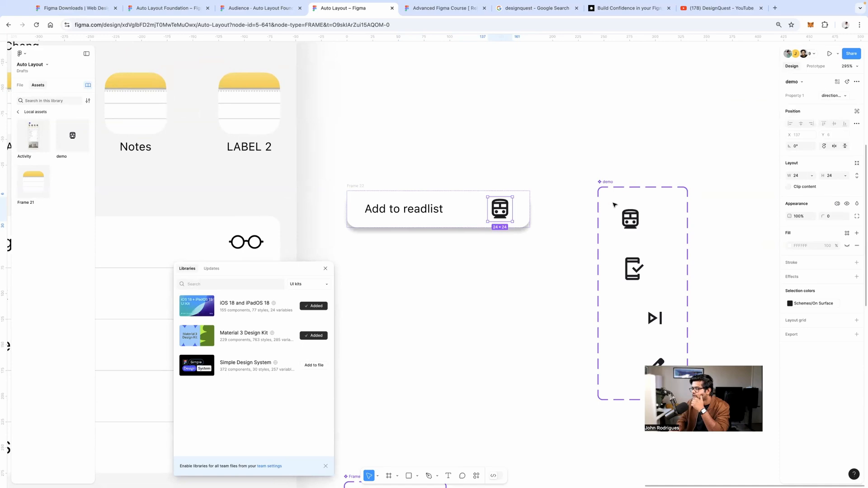
left_click(832, 95)
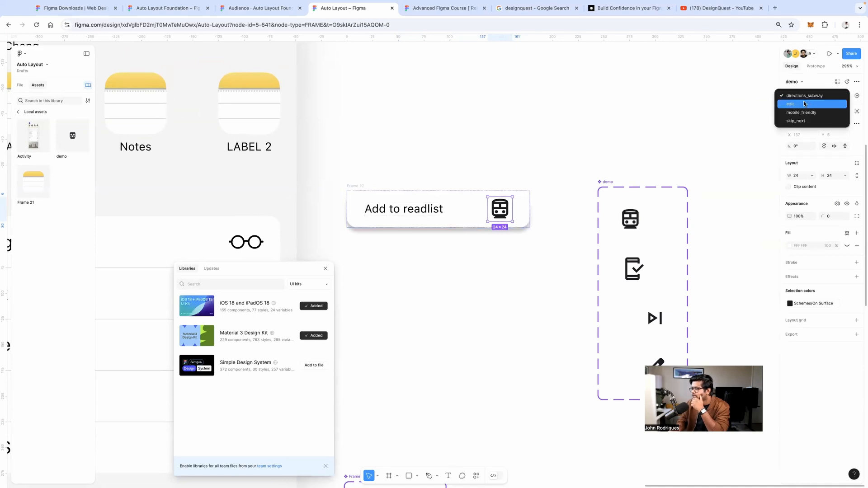
left_click(809, 104)
left_click(829, 97)
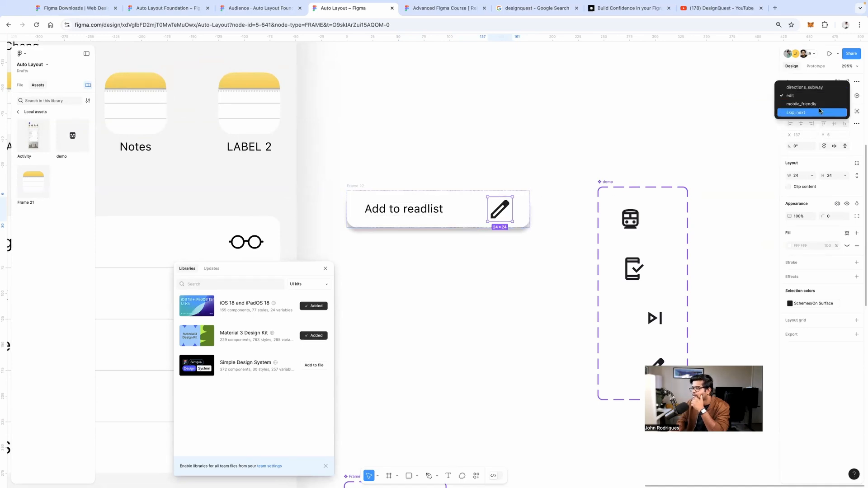
left_click(820, 110)
left_click(498, 162)
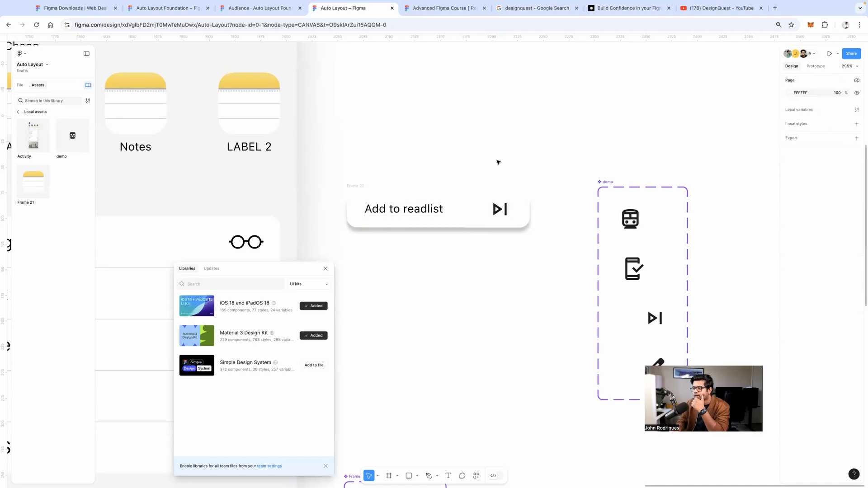
Raise the card's drop shadow blur to 13.9
left_click(363, 186)
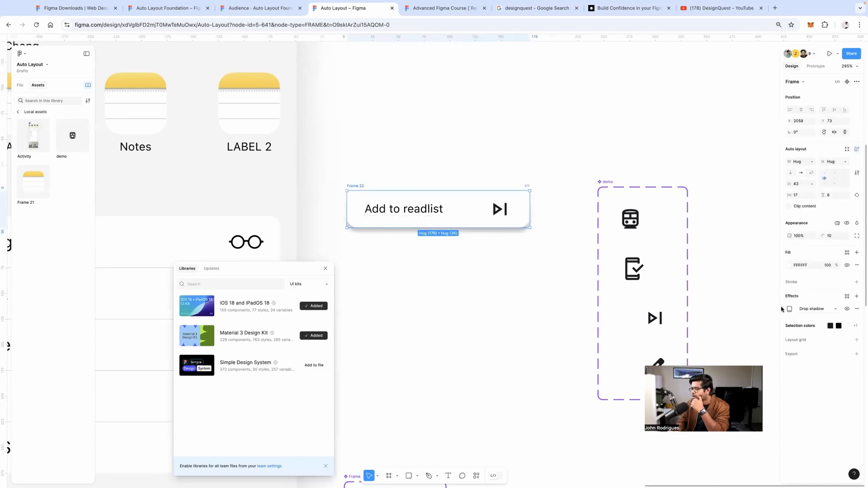
left_click(790, 309)
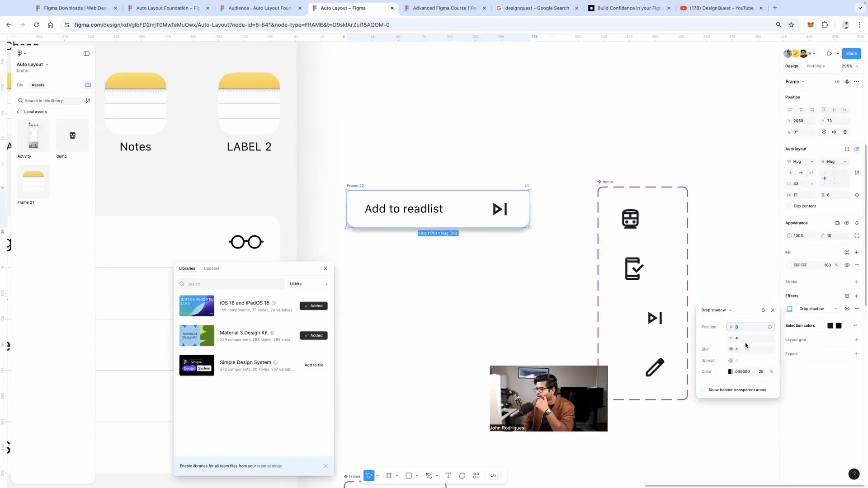
left_click_drag(735, 349, 786, 346)
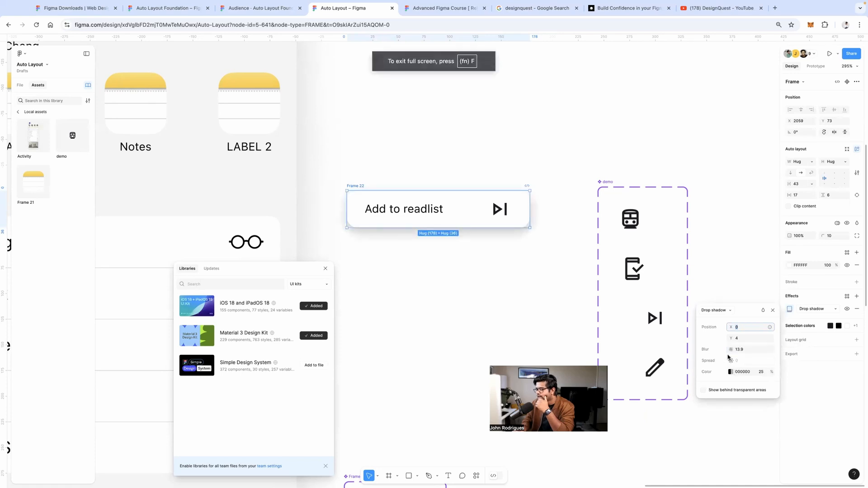
left_click(564, 256)
left_click(456, 203)
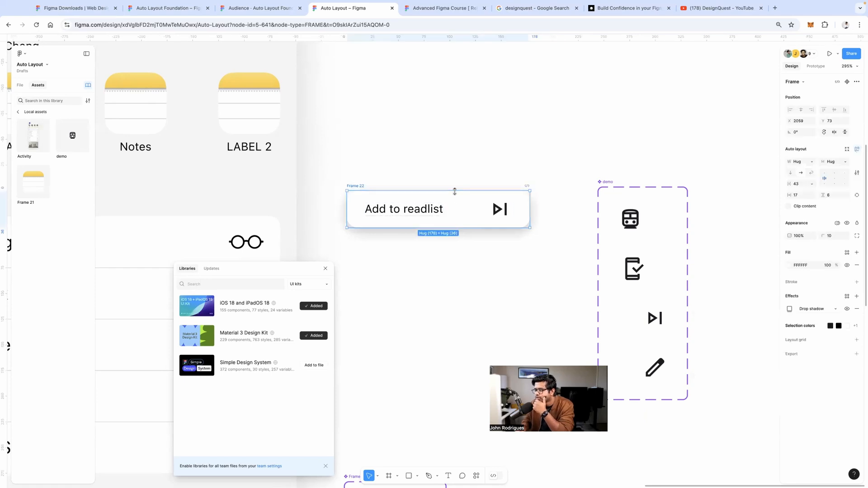
Swap the card icon to mobile_friendly and then to the pencil 'edit' variant
left_click(500, 210)
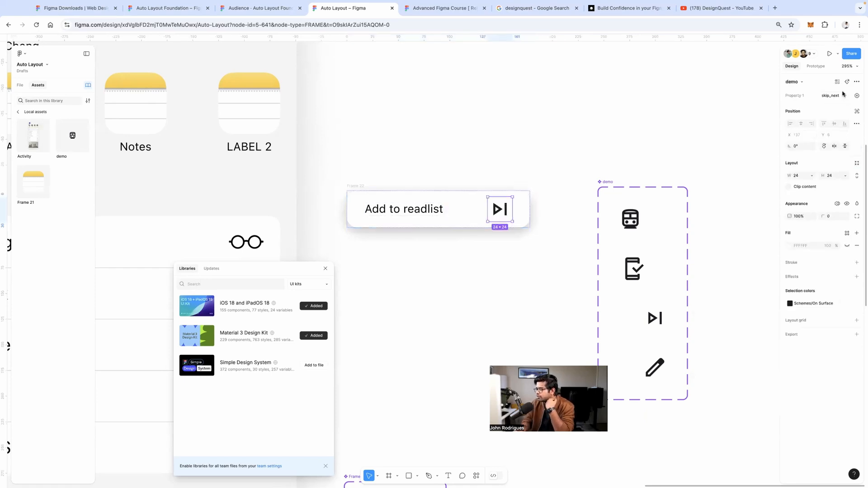
left_click(813, 97)
left_click(814, 87)
left_click(814, 94)
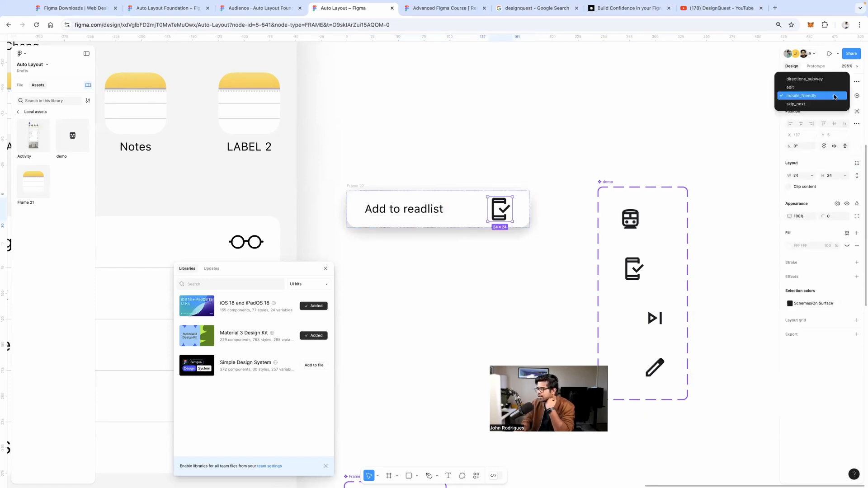
left_click(829, 86)
left_click(574, 154)
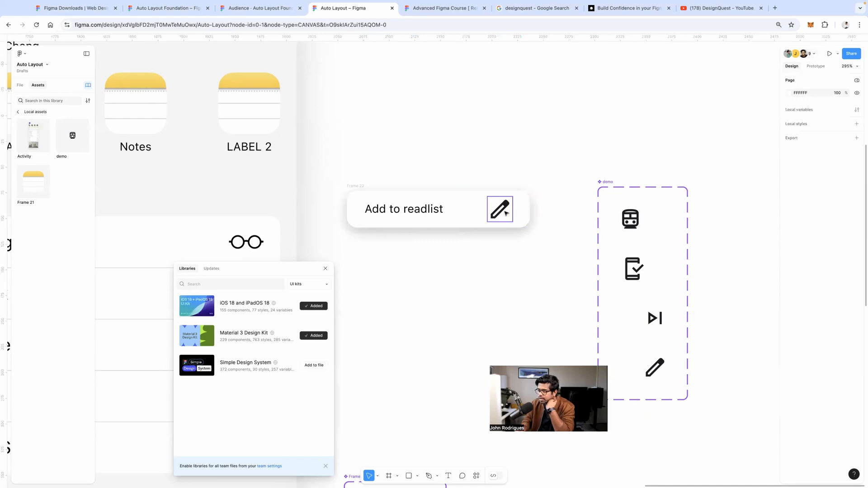
Place a Frame 21 instance above the card, then put the pencil back at the enlarged card's right end
left_click_drag(506, 213, 551, 252)
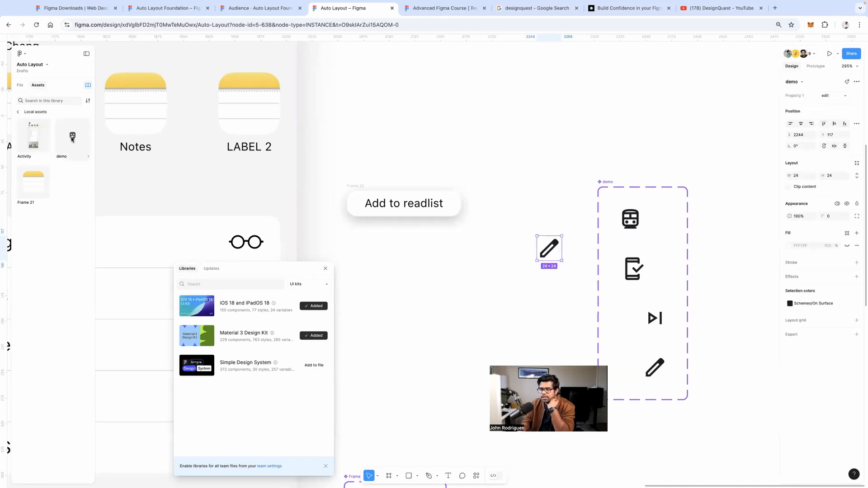
mouse_move(39, 182)
left_mouse_down()
mouse_move(523, 164)
mouse_move(527, 151)
mouse_move(440, 202)
mouse_move(578, 124)
left_mouse_up()
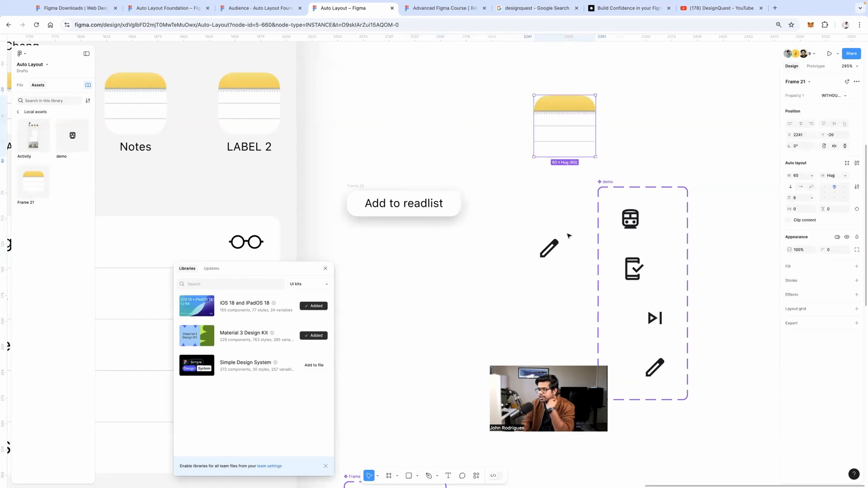
mouse_move(554, 242)
left_mouse_down()
mouse_move(449, 200)
mouse_move(533, 258)
left_mouse_up()
left_click(358, 186)
left_click(446, 206)
mouse_move(446, 206)
left_mouse_down()
mouse_move(502, 229)
mouse_move(536, 275)
mouse_move(556, 273)
mouse_move(524, 217)
left_mouse_up()
left_click(514, 239)
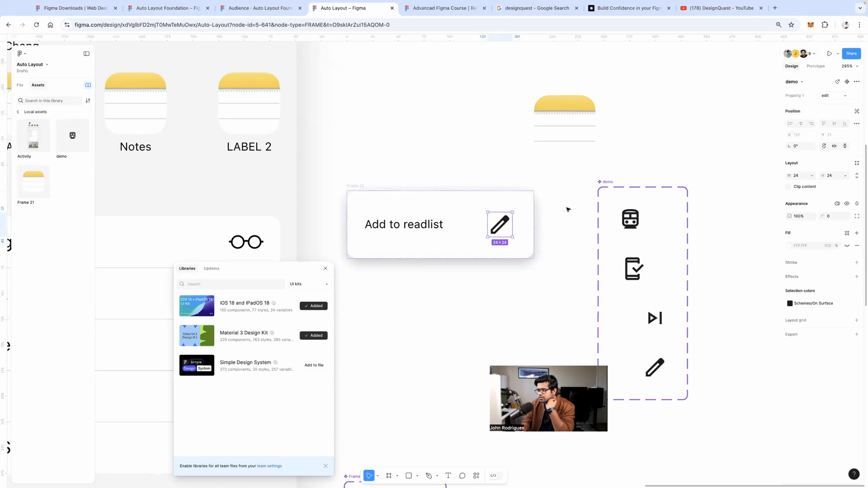
left_click(471, 224)
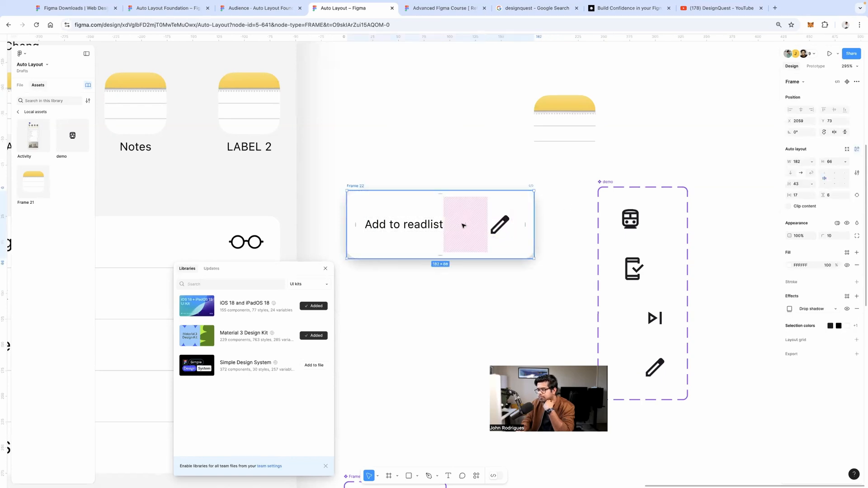
left_click(439, 166)
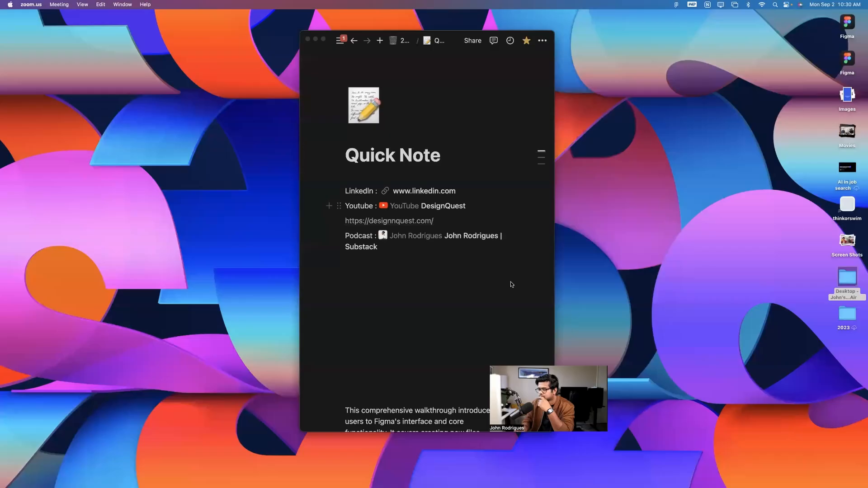
key("ctrl+Right")
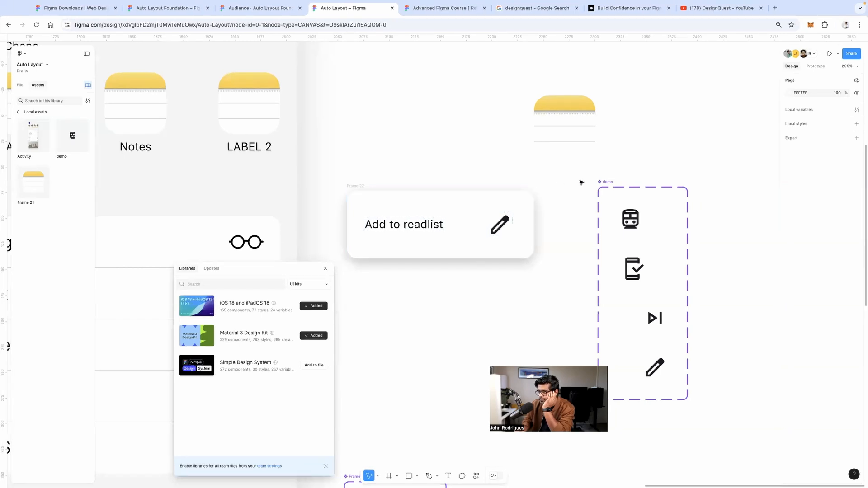
Align the phone-check, skip-next and pencil variants horizontally at x 34
left_click_drag(603, 183, 578, 169)
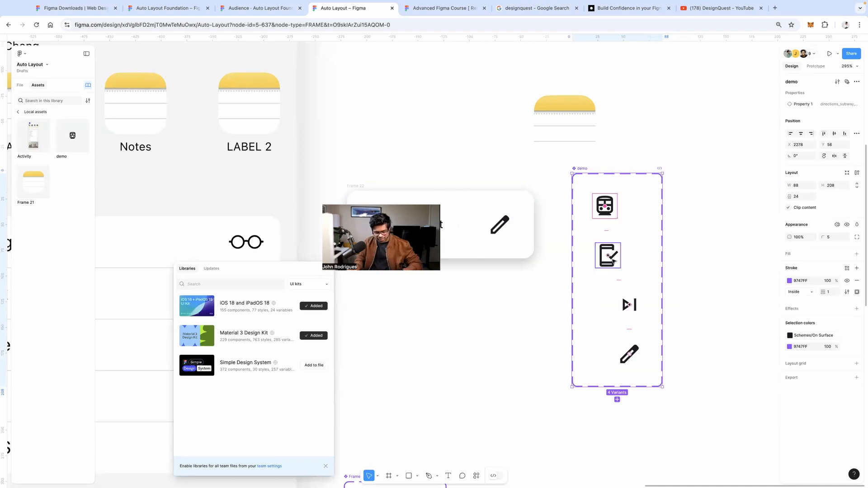
left_click(613, 261)
left_click(630, 304, "shift")
left_click(629, 354, "shift")
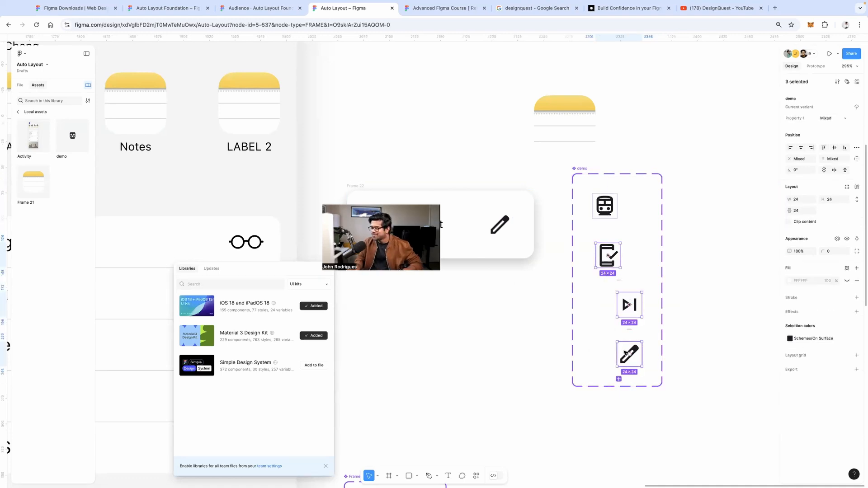
left_click(800, 147)
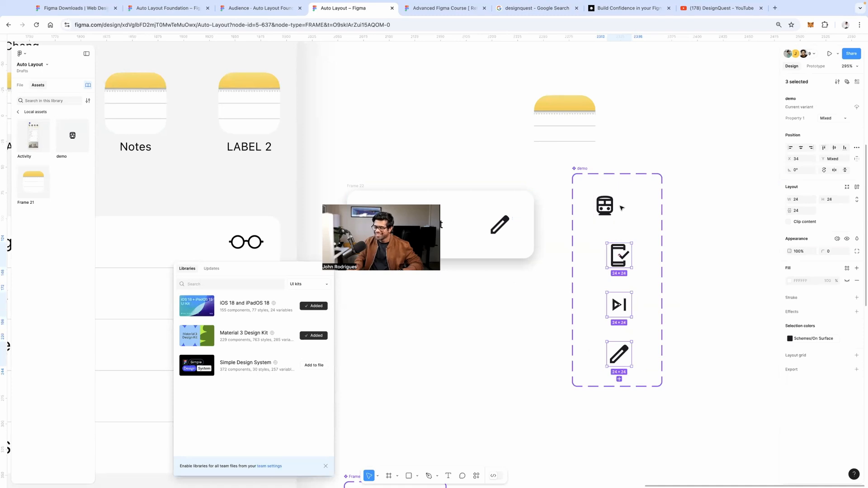
Stretch the demo set's height from 208 to 249, leaving room below the pencil
left_click_drag(622, 192, 574, 182)
left_click_drag(538, 159, 535, 186)
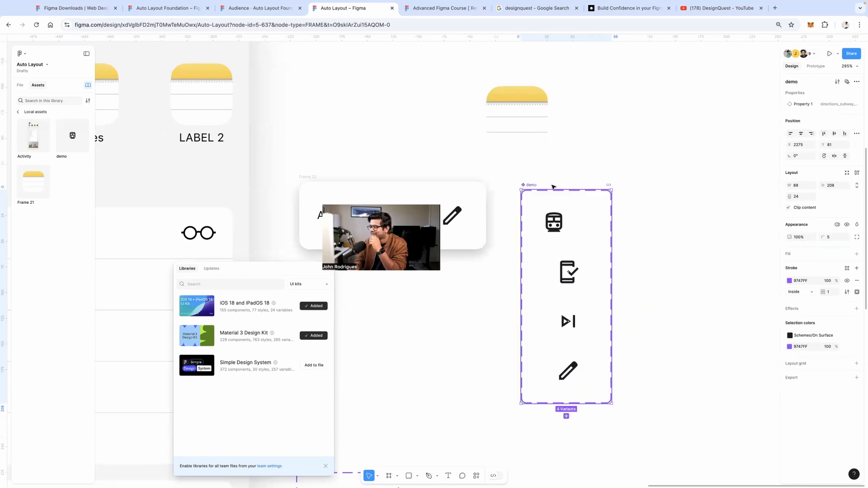
scroll(610, 328, "down", 3)
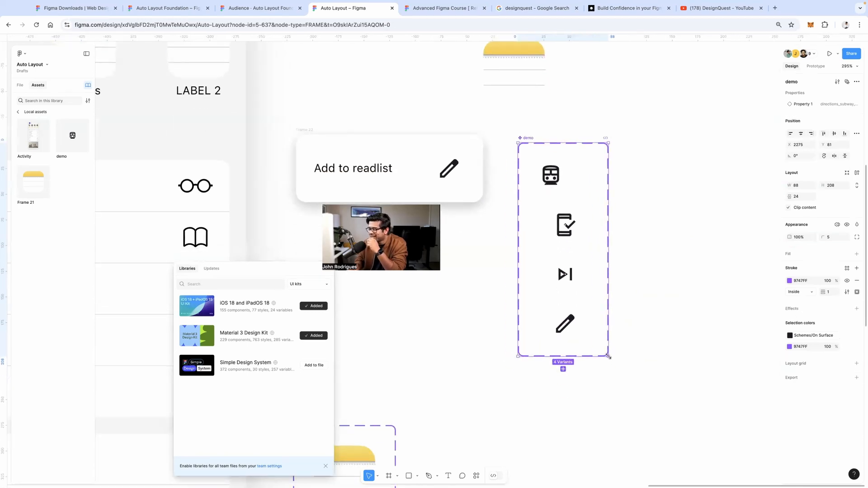
left_click_drag(608, 356, 610, 398)
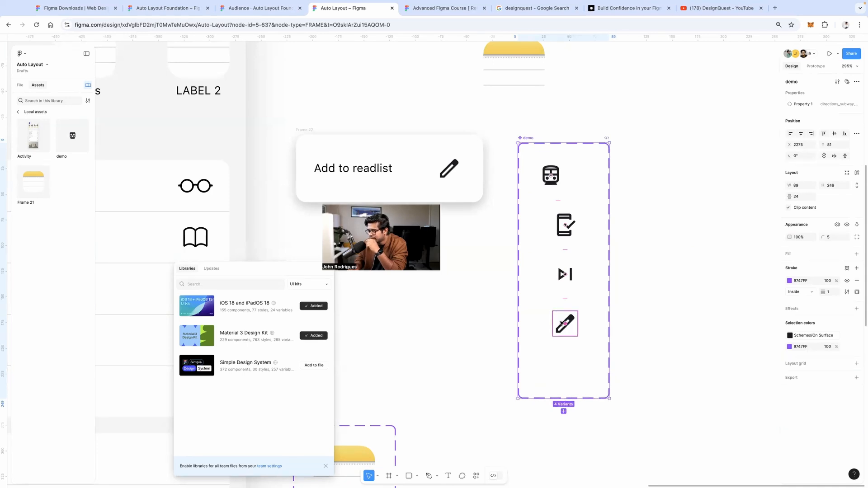
Add a fifth variant below the pencil and delete its copied pencil drawing
left_click(567, 318)
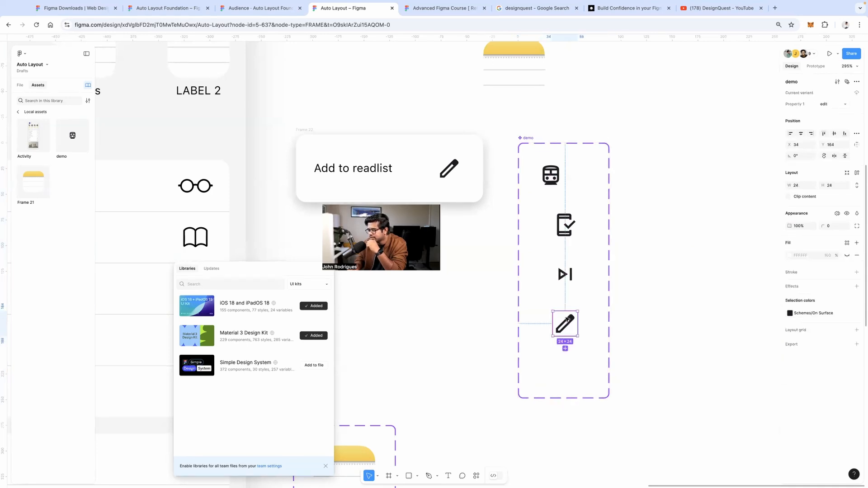
left_click(566, 348)
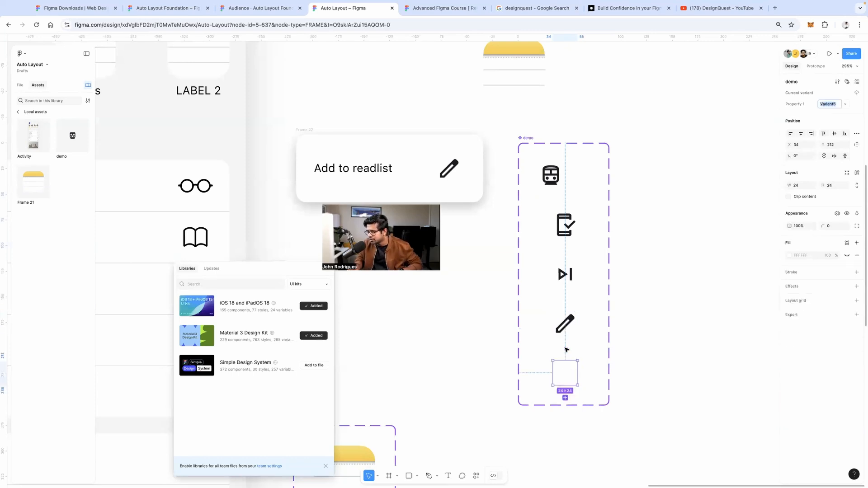
double_click(563, 377)
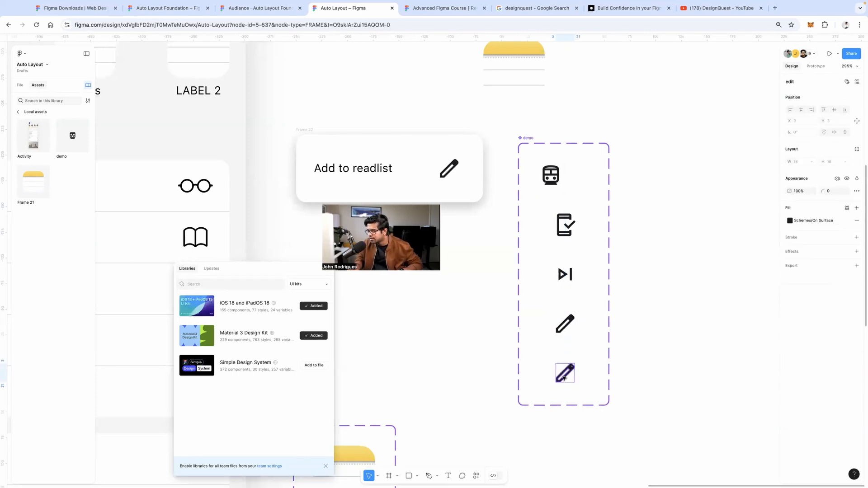
key("Delete")
key("Delete")
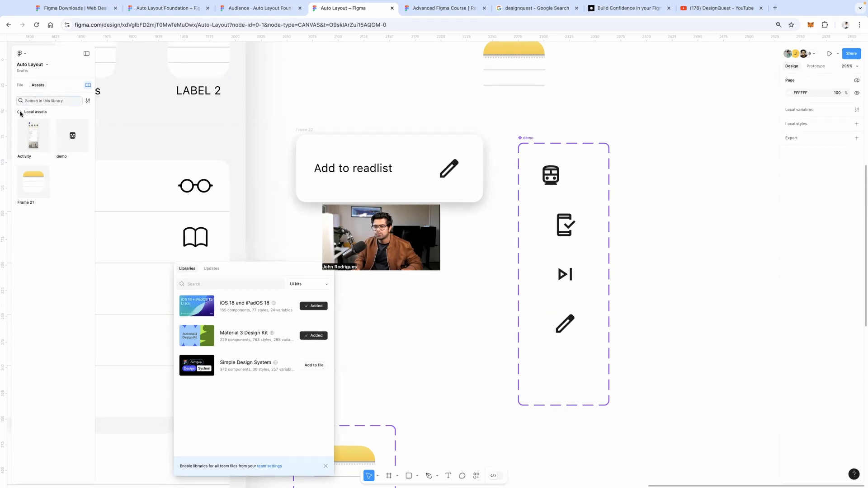
Select the empty Variant5 and return to the All libraries overview
left_click(21, 114)
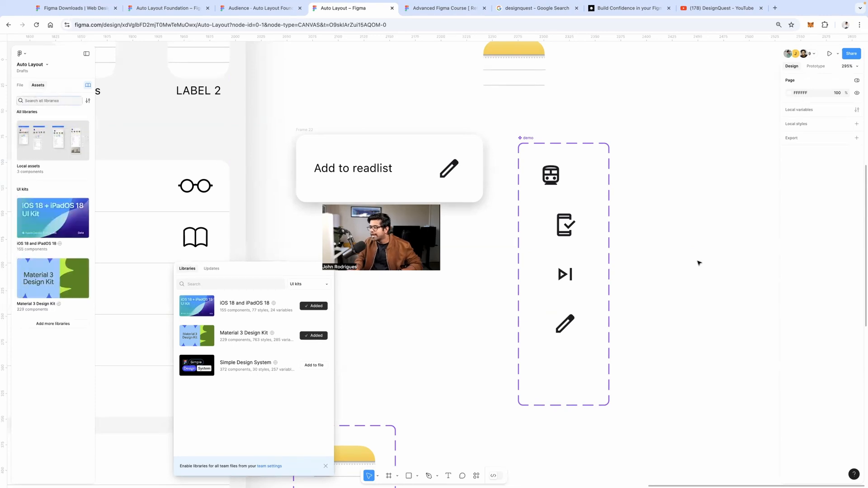
left_click(565, 366)
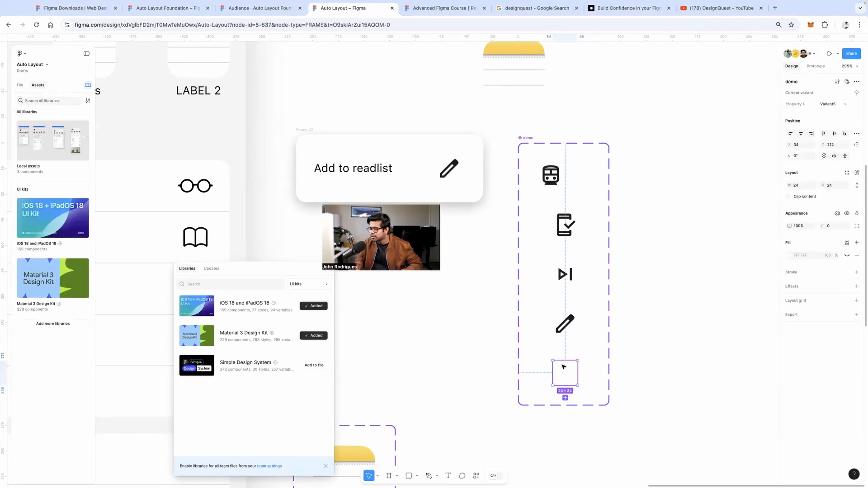
left_click(19, 85)
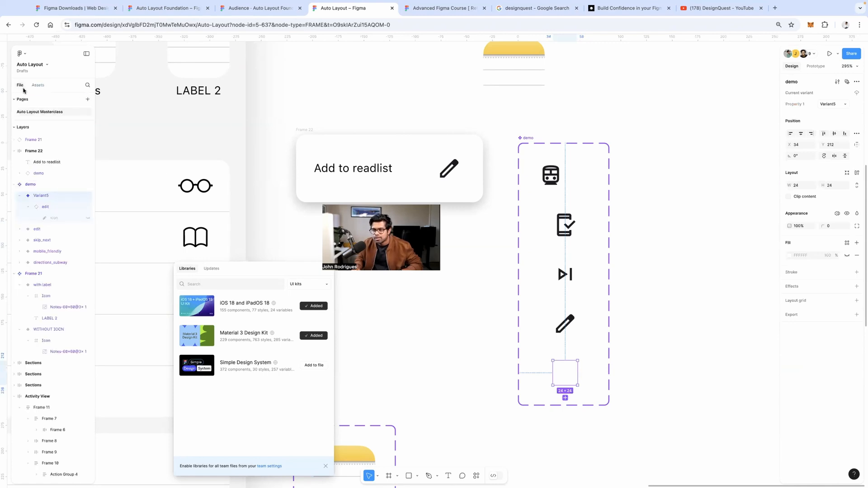
left_click(38, 85)
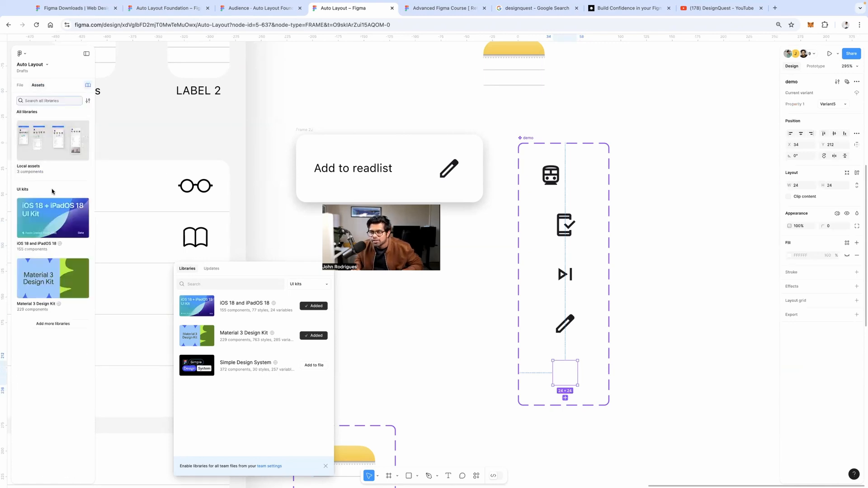
Place a Material 3 Design Kit checkbox on the canvas beside the demo set
left_click(47, 204)
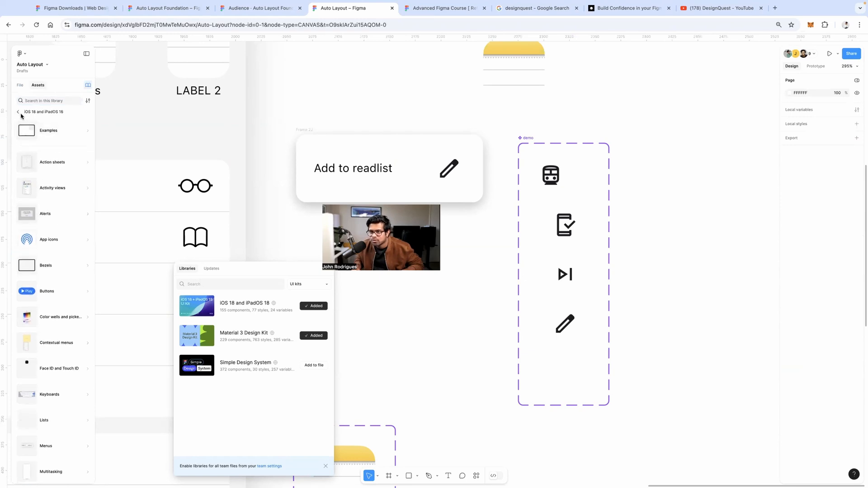
left_click(19, 113)
left_click(74, 281)
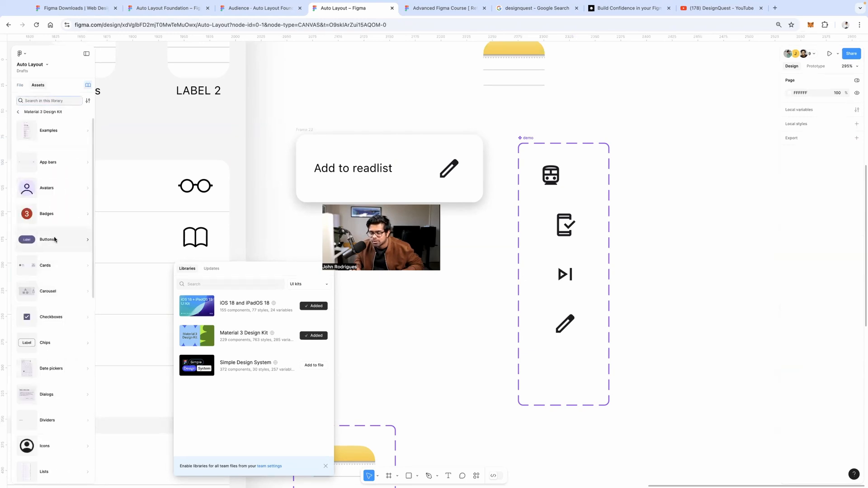
scroll(17, 242, "down", 5)
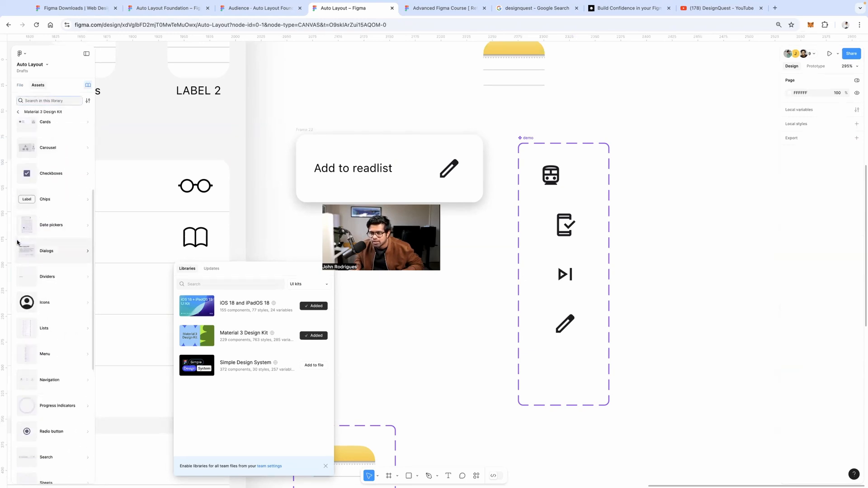
left_click(38, 175)
left_click_drag(36, 138, 662, 224)
Wrap the checkbox in an auto-layout frame and move it aside
double_click(688, 324)
right_click(671, 225)
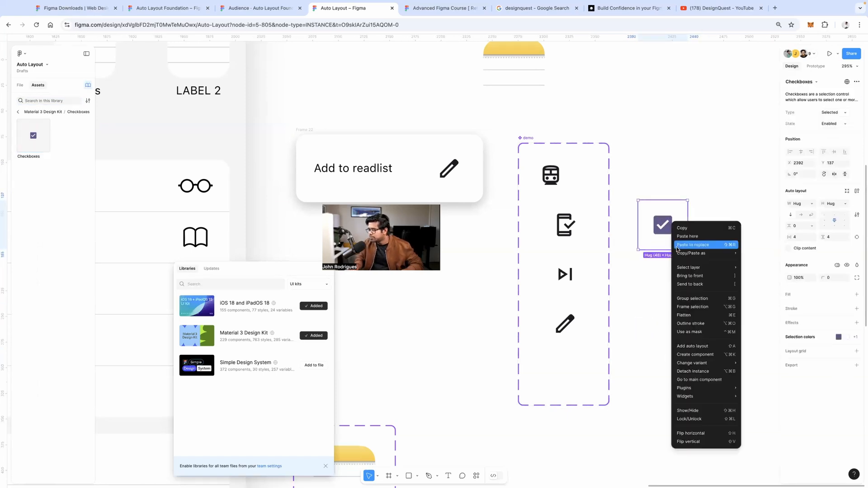
left_click(698, 368)
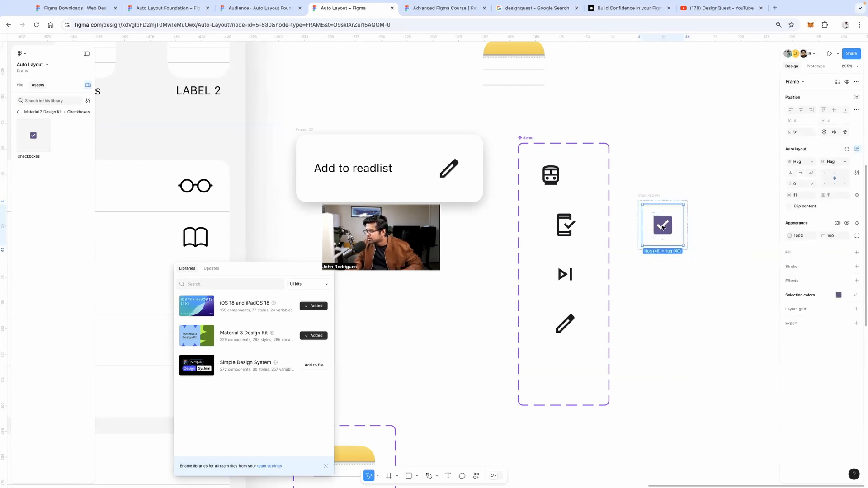
mouse_move(665, 237)
left_mouse_down()
mouse_move(725, 350)
mouse_move(567, 370)
mouse_move(699, 374)
mouse_move(556, 365)
mouse_move(646, 372)
left_mouse_up()
Select the empty Variant5, undoing an accidental drag along the way
left_click(566, 371, "shift")
left_click(567, 373)
left_click_drag(545, 360, 596, 395)
key("super+z")
key("super+z")
left_click(566, 368)
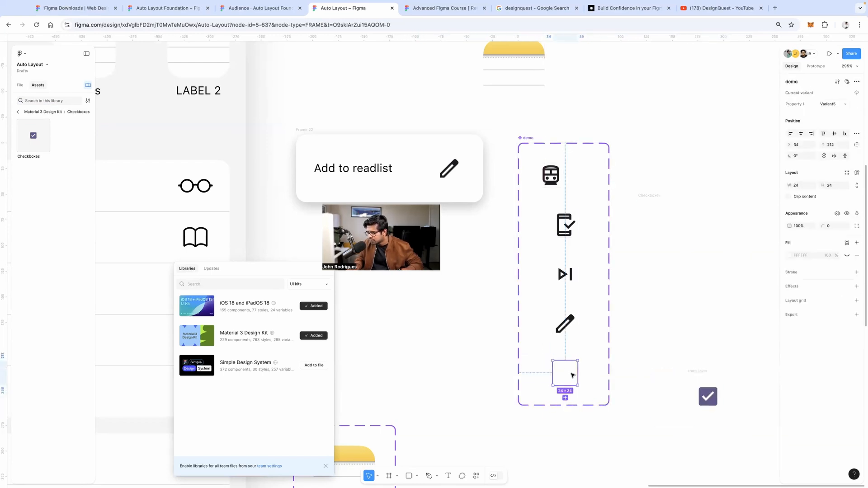
right_click(570, 376)
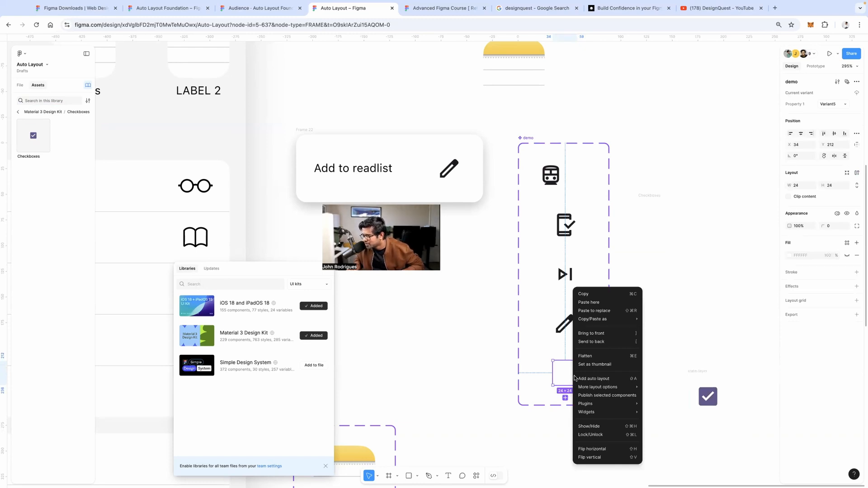
left_click(702, 372)
Copy the checkbox frame and paste it into the empty Variant5
left_click(701, 372)
right_click(702, 372)
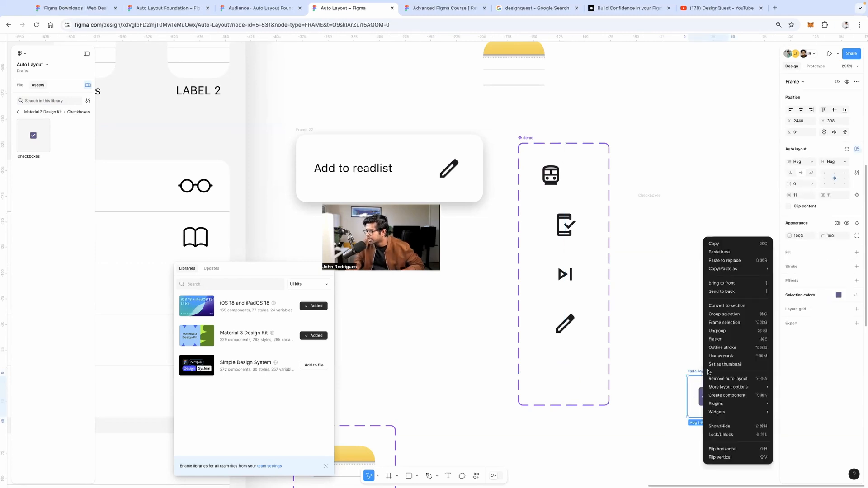
left_click(719, 242)
left_click(564, 367)
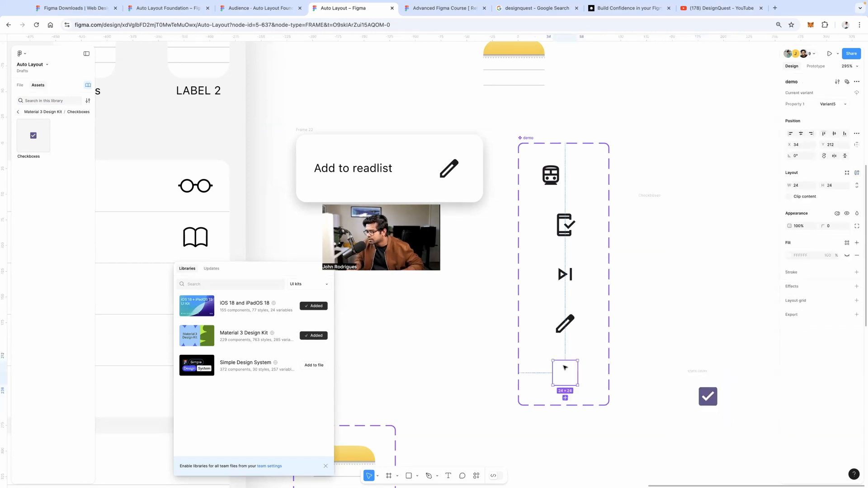
key("ctrl+v")
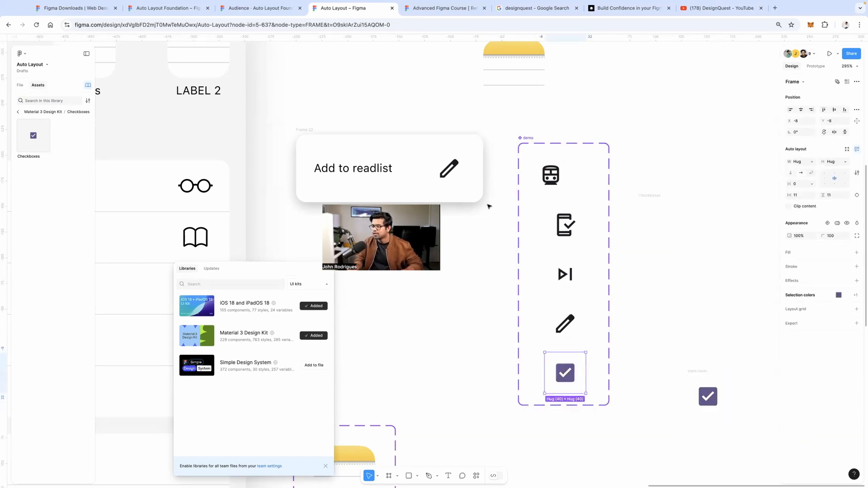
scroll(489, 206, "left", 4)
scroll(489, 207, "up", 1)
Set the Add to readlist card icon's Property 1 to Variant5, the checkbox
left_click(545, 183)
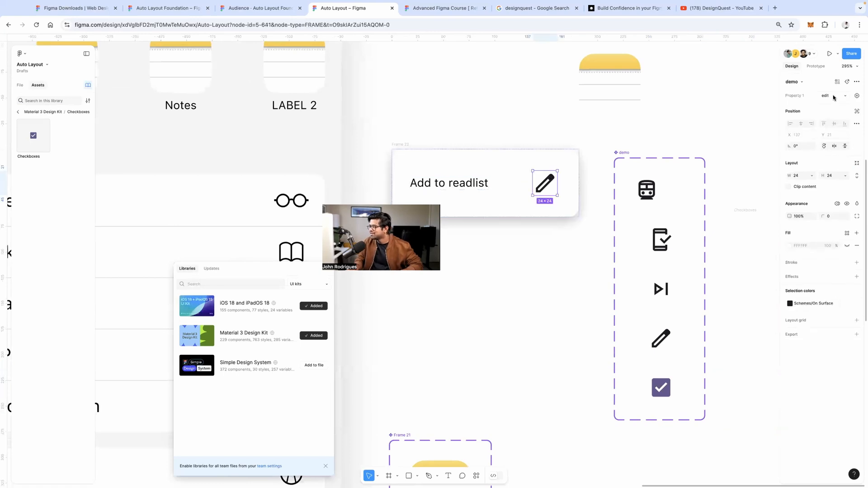
left_click(834, 98)
left_click(823, 122)
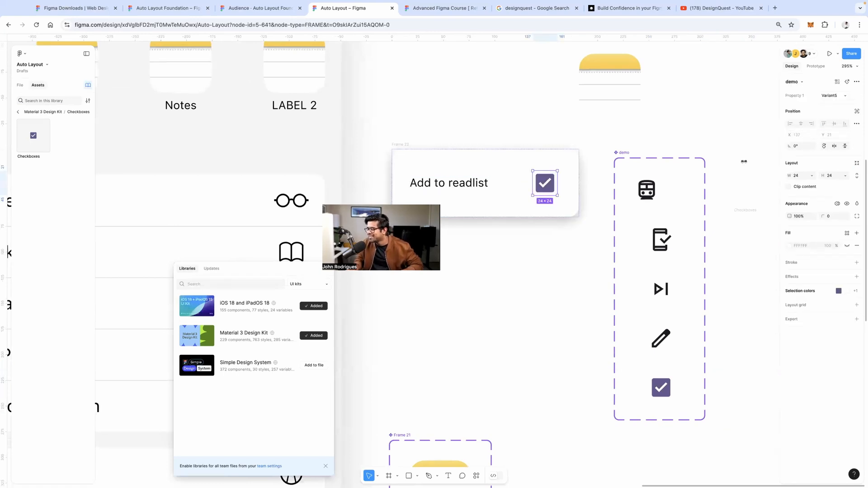
scroll(605, 158, "right", 3)
scroll(605, 158, "down", 1)
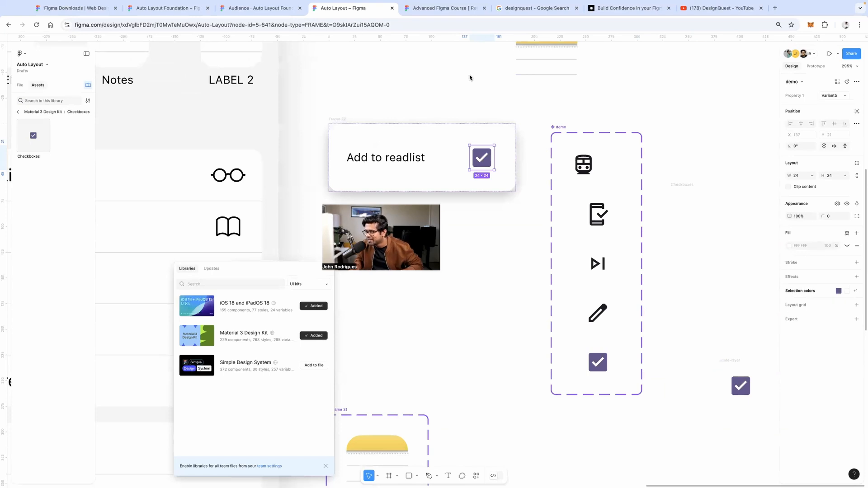
scroll(525, 209, "left", 2)
scroll(525, 210, "up", 1)
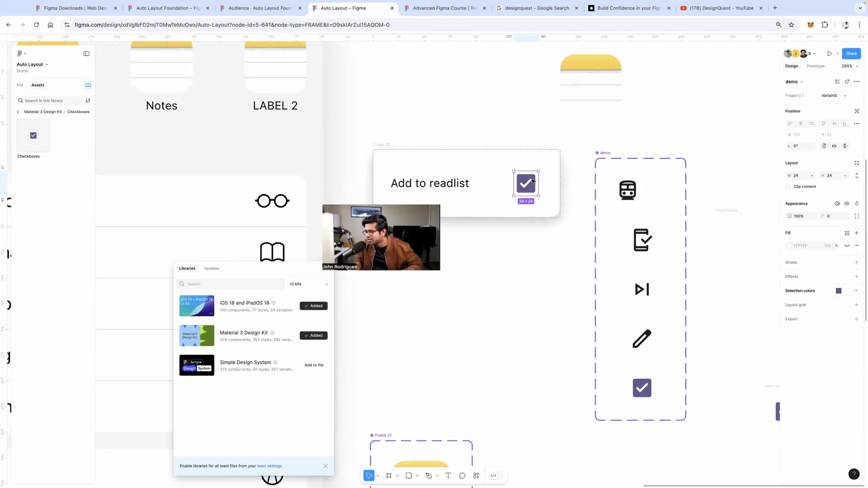
scroll(647, 313, "right", 1)
scroll(648, 313, "down", 1)
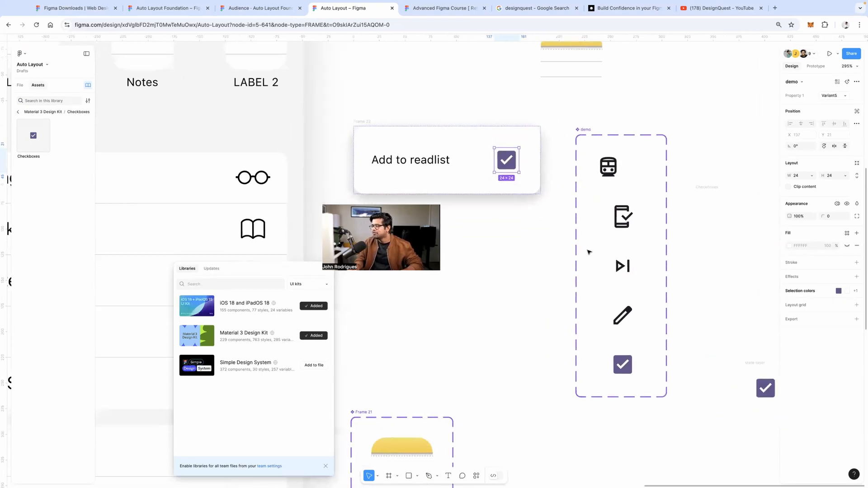
left_click(582, 122)
left_click(582, 127)
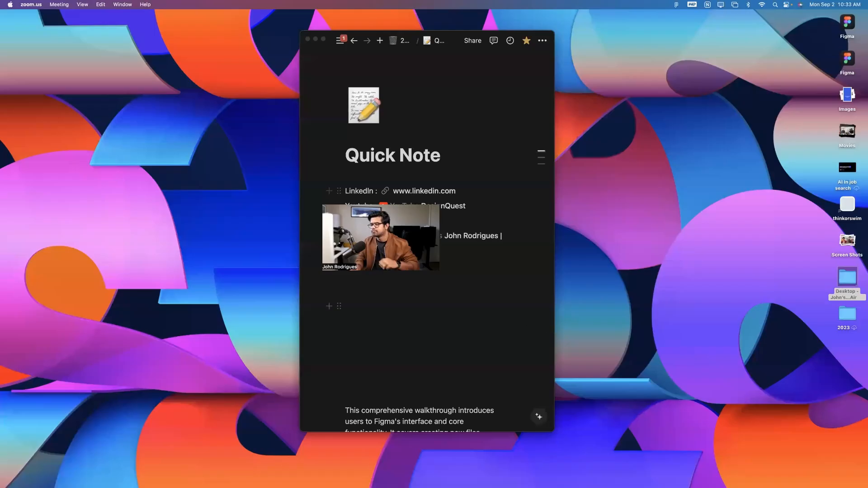
key("ctrl+Right")
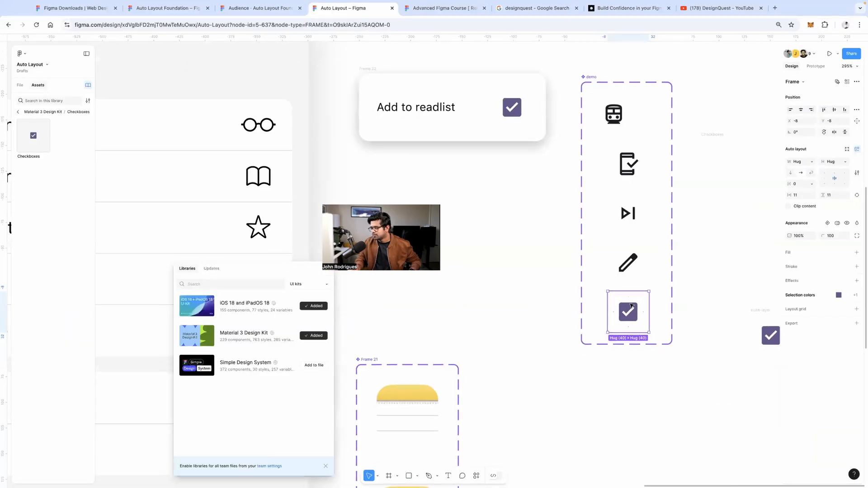
Add a sixth variant copied from the pencil and delete its pencil shape
double_click(631, 308)
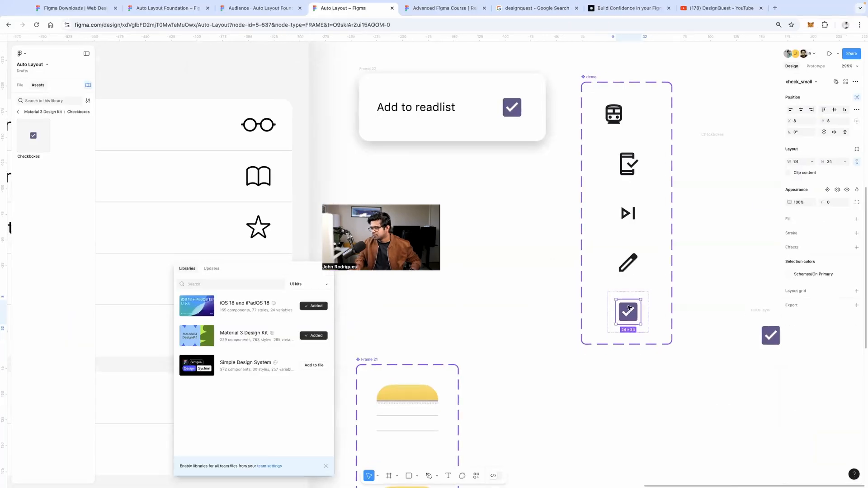
left_click_drag(631, 312, 721, 415)
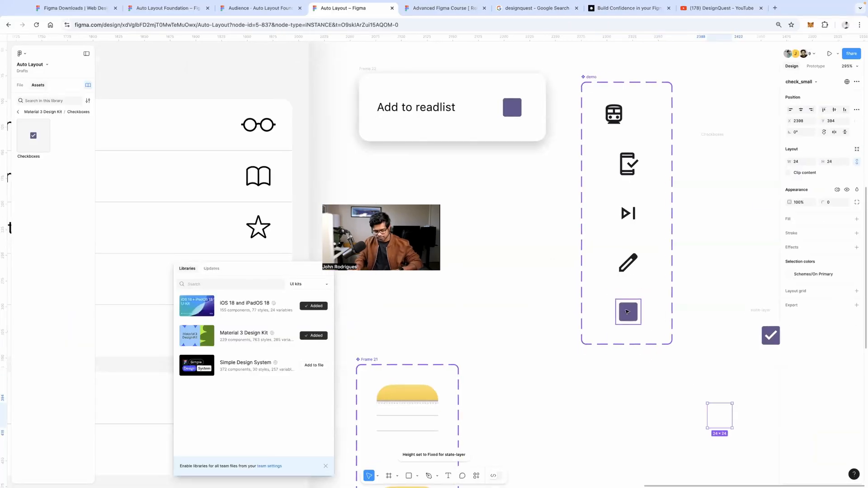
key("ctrl+z")
left_click(629, 264)
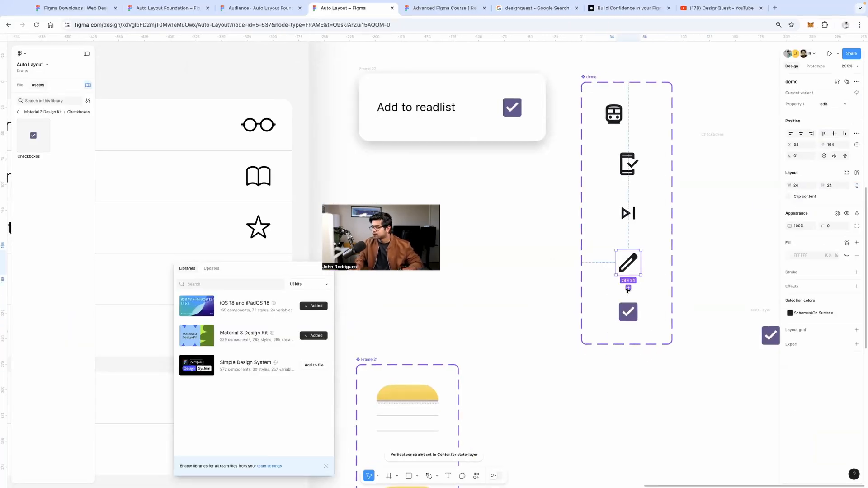
left_click(628, 288)
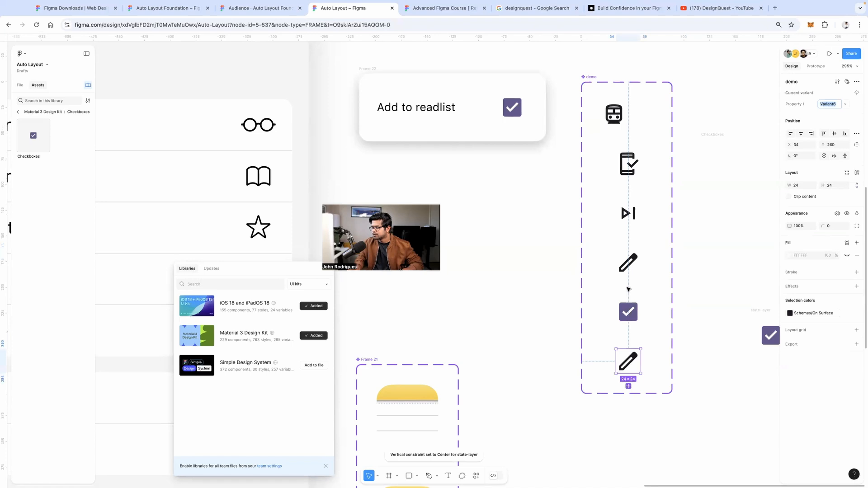
double_click(633, 361)
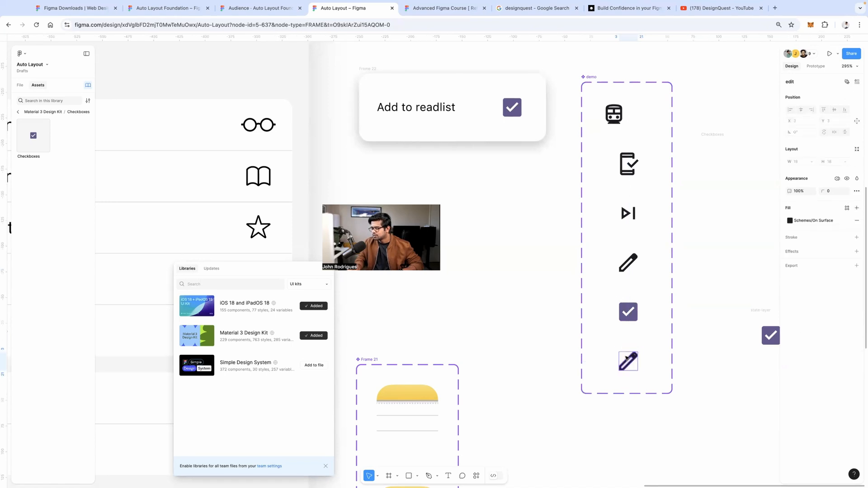
left_click_drag(617, 339, 643, 254)
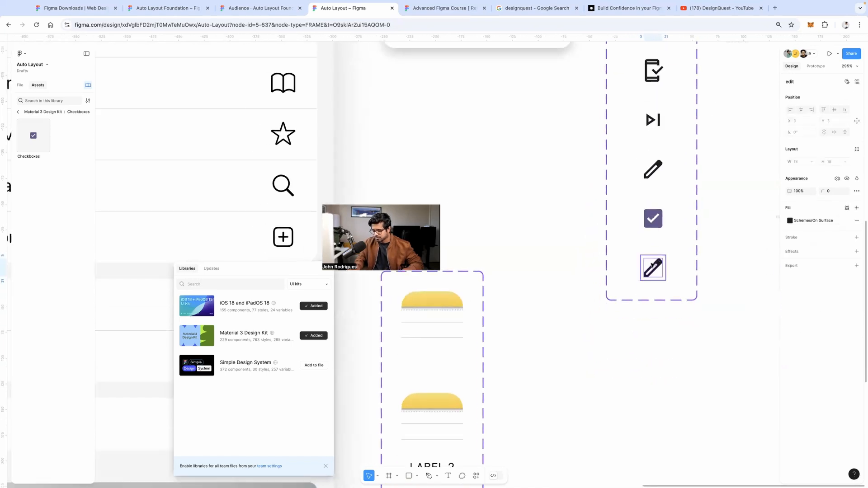
key("Delete")
Paste the yellow notes icon instance into the empty sixth variant
left_click(642, 265)
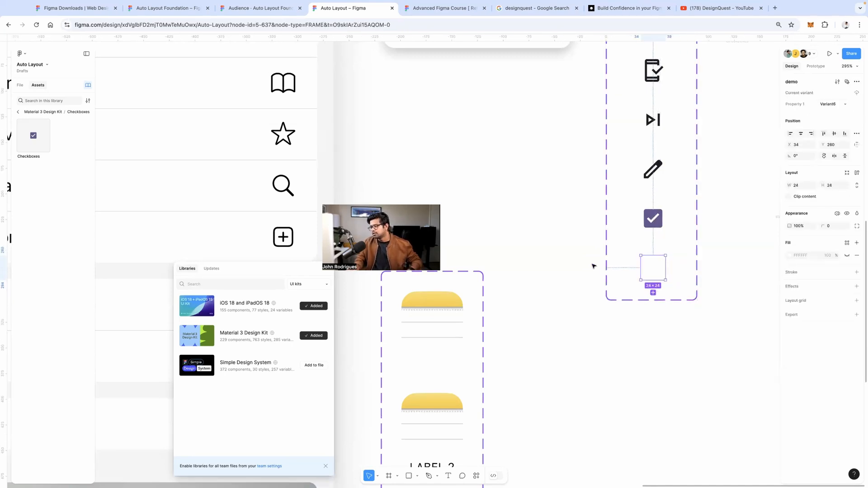
scroll(593, 266, "down", 5)
left_click(604, 76)
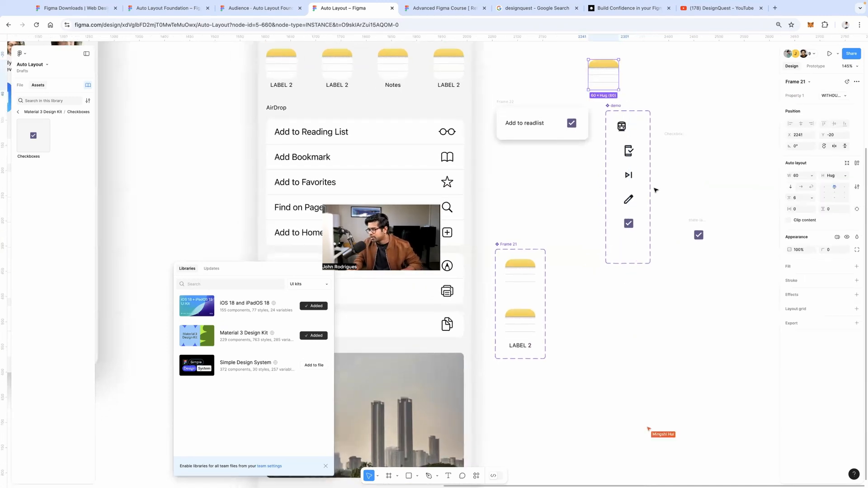
left_click(627, 253)
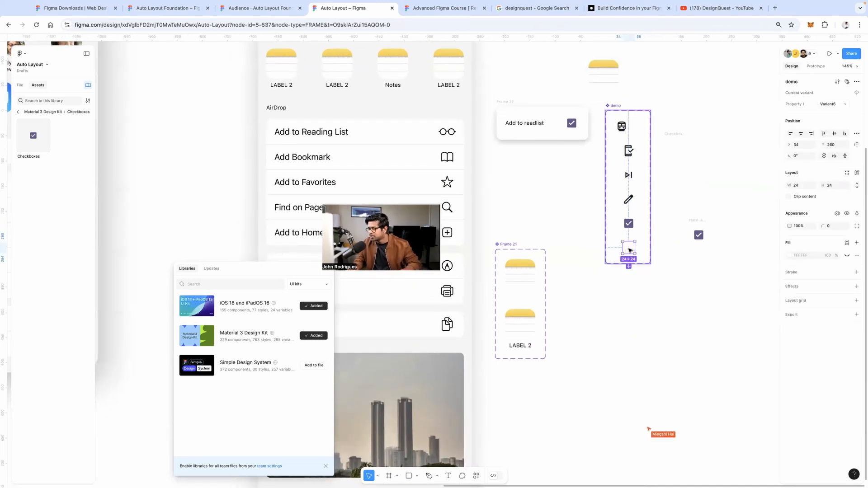
key("ctrl+v")
Set the Add to readlist card icon's Property 1 to Variant6, the notes icon
left_click(571, 125)
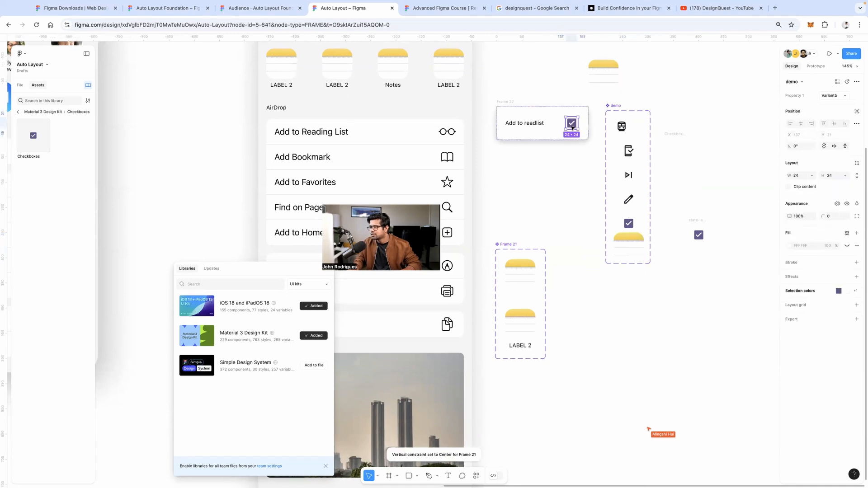
left_click(845, 96)
left_click(825, 105)
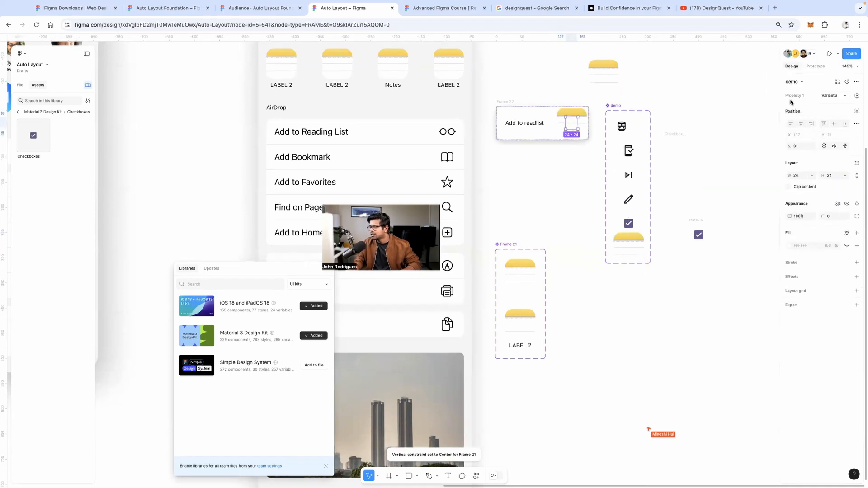
left_click(502, 101)
left_click(503, 102)
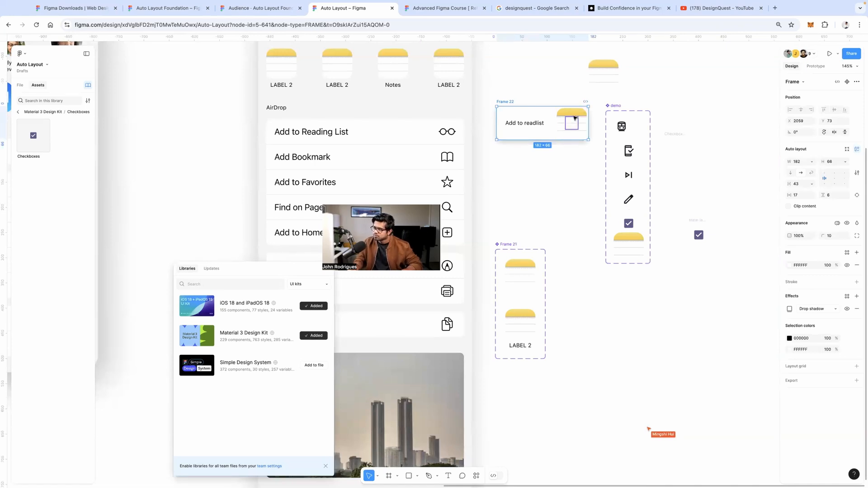
left_click(611, 106)
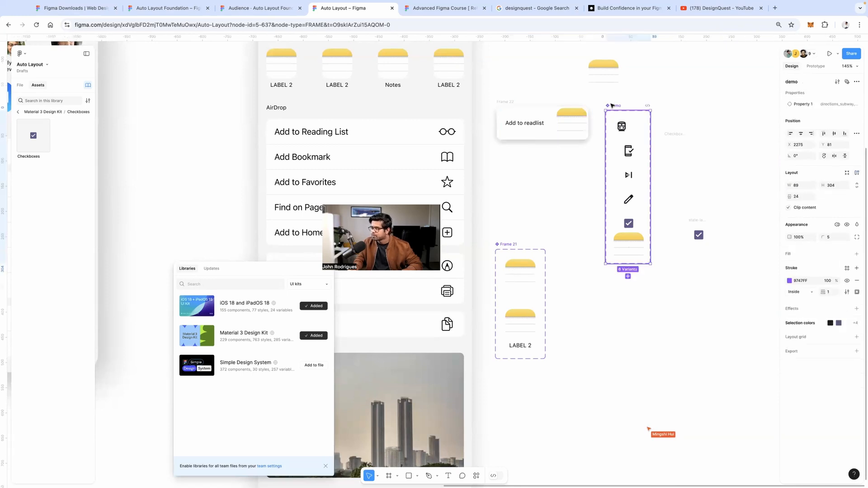
scroll(560, 126, "right", 3)
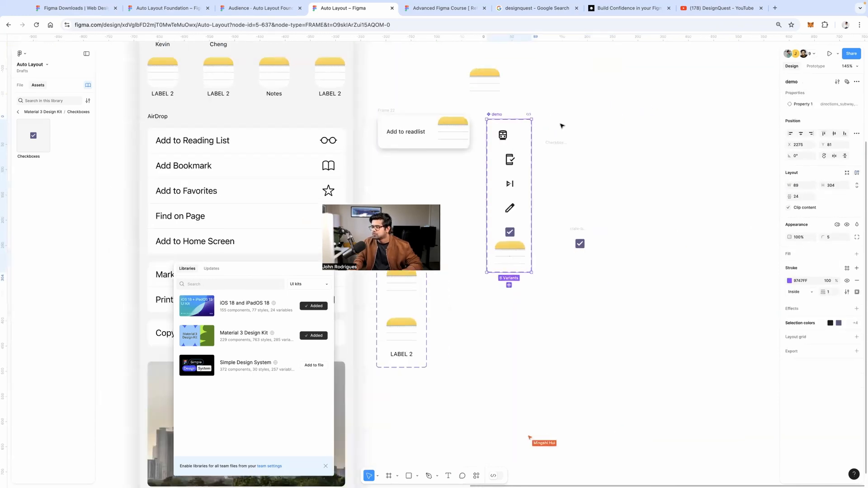
left_click(562, 126)
scroll(611, 316, "down", 8)
Turn the five app icon frames into components and combine them as variants
scroll(610, 315, "up", 5)
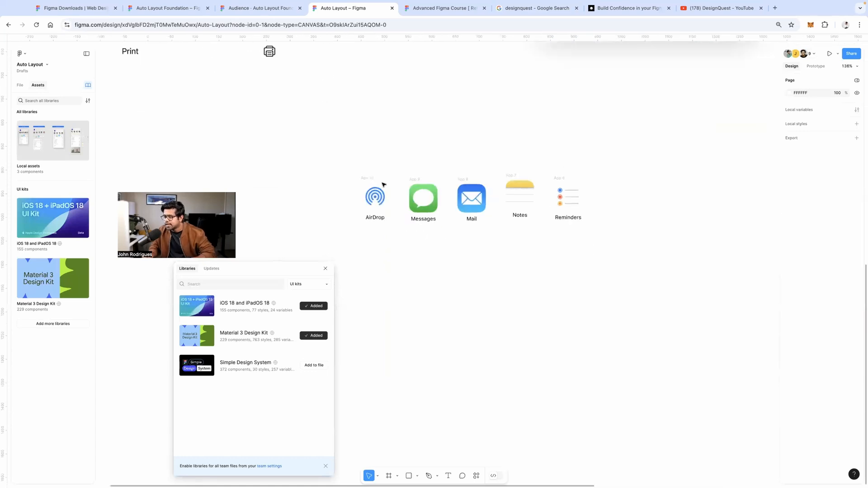
left_click_drag(337, 163, 662, 267)
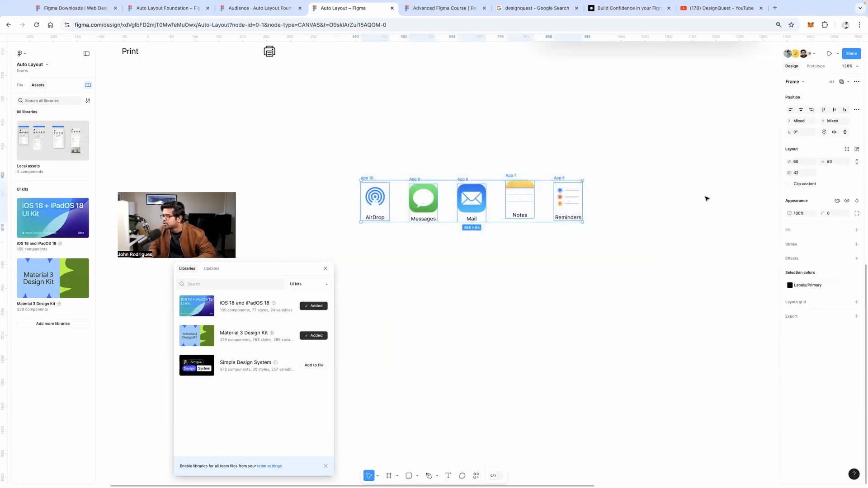
left_click(856, 82)
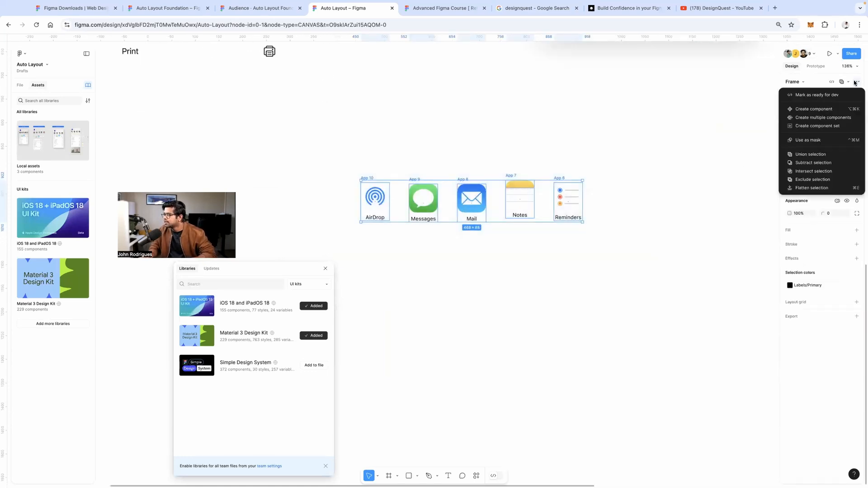
left_click(831, 119)
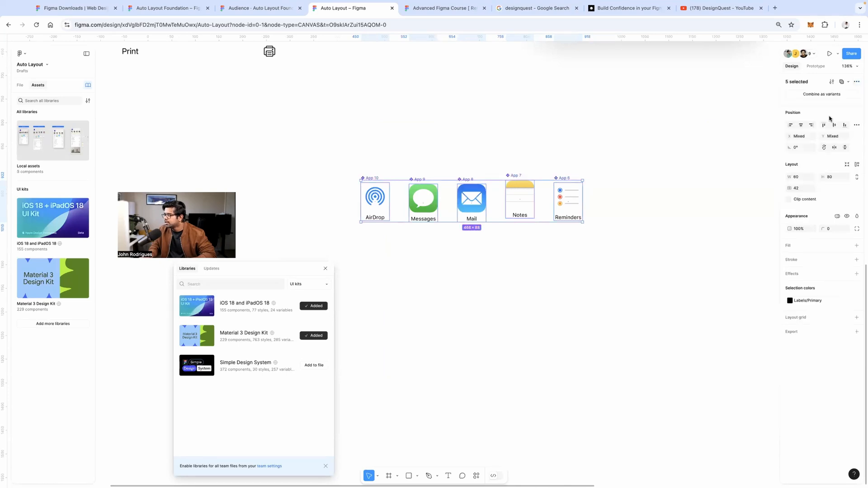
left_click(817, 95)
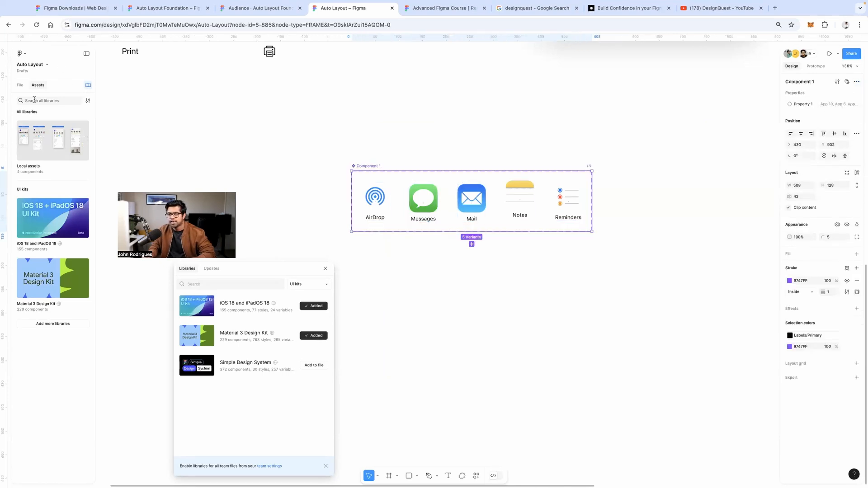
Rename the new app-icon variant set to 'hello'
left_click(52, 161)
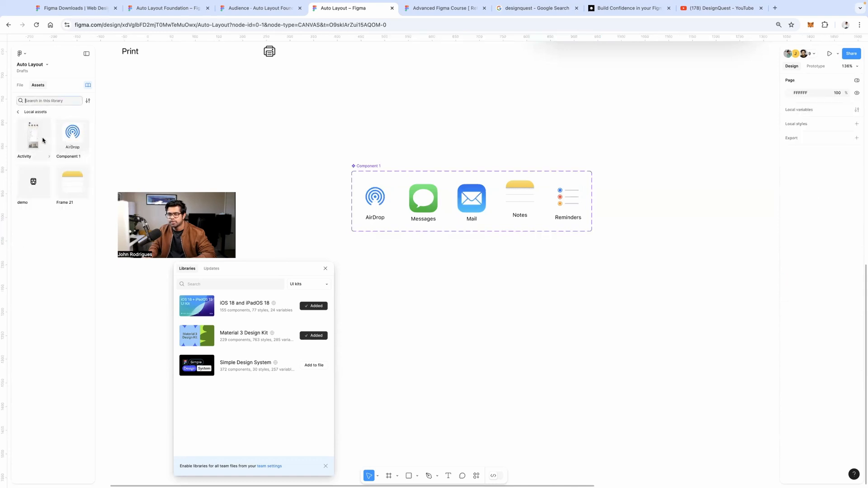
left_click(72, 184)
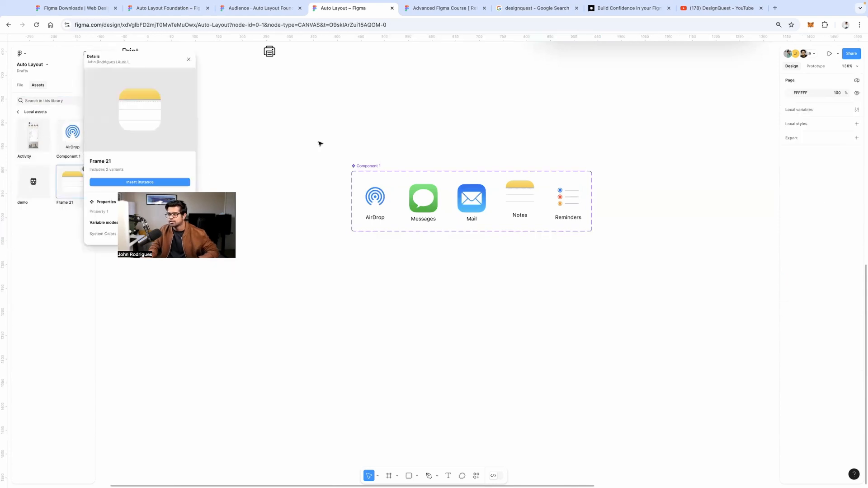
double_click(368, 166)
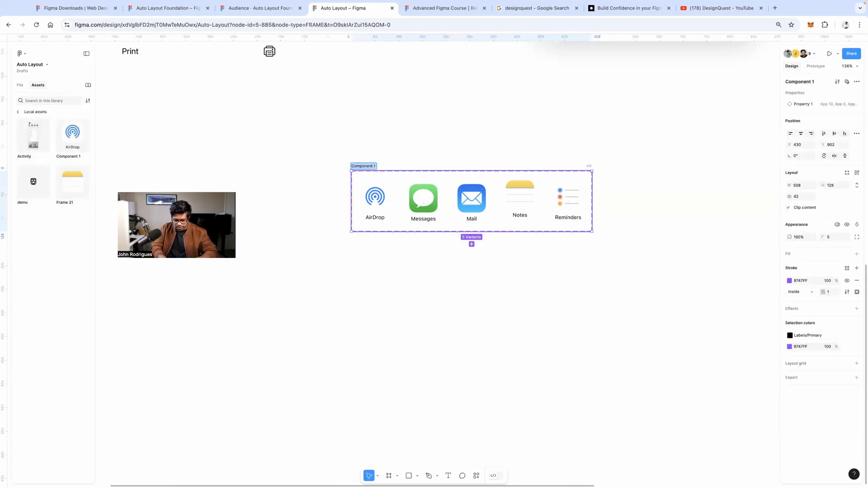
type("hello")
key("Return")
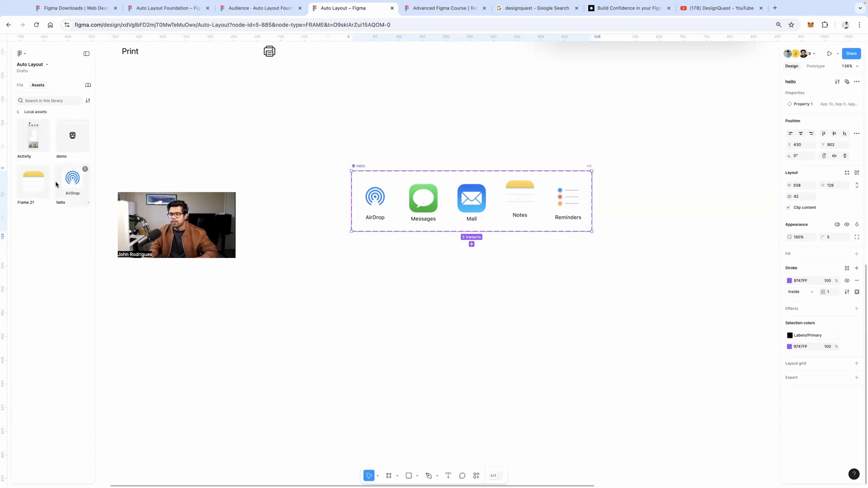
Place an instance of hello on the canvas and set its Property 1 to Mail
left_click_drag(45, 183, 356, 276)
left_click(841, 96)
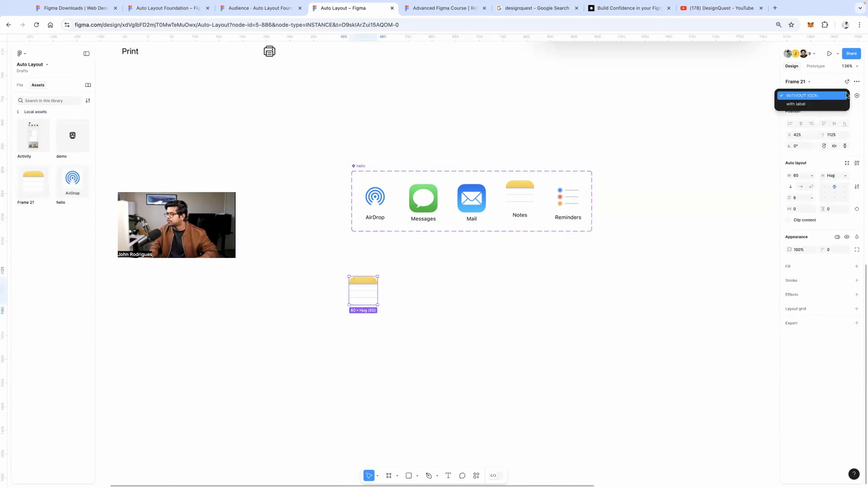
left_click(79, 186)
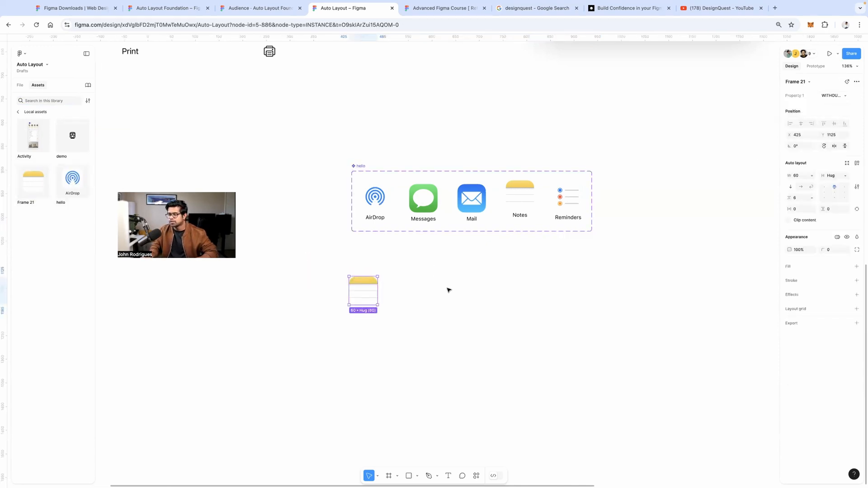
left_click_drag(77, 176, 426, 289)
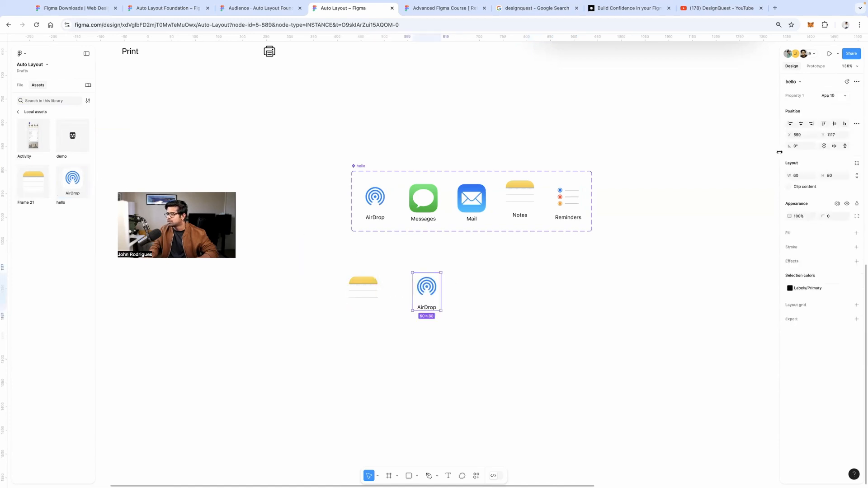
left_click(828, 96)
left_click(810, 111)
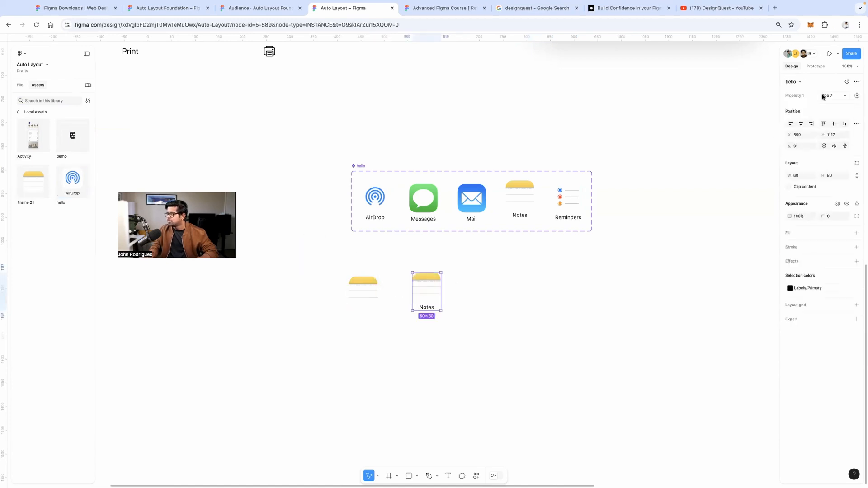
left_click(827, 95)
left_click(814, 103)
left_click(632, 248)
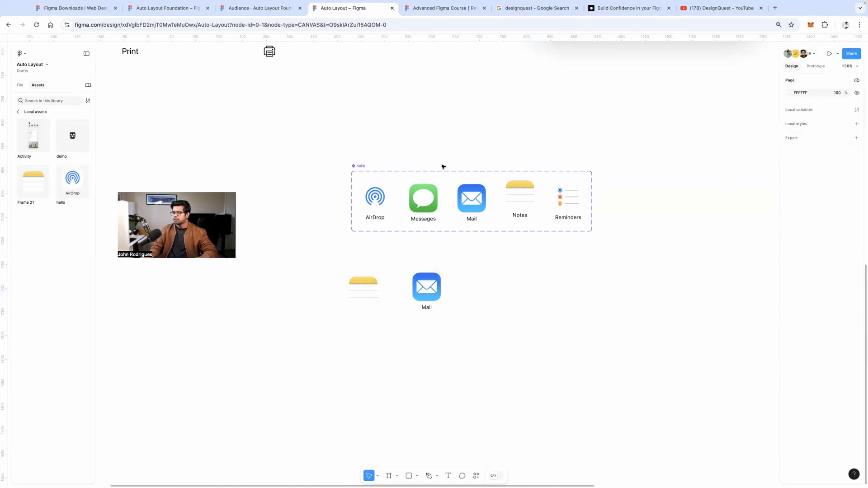